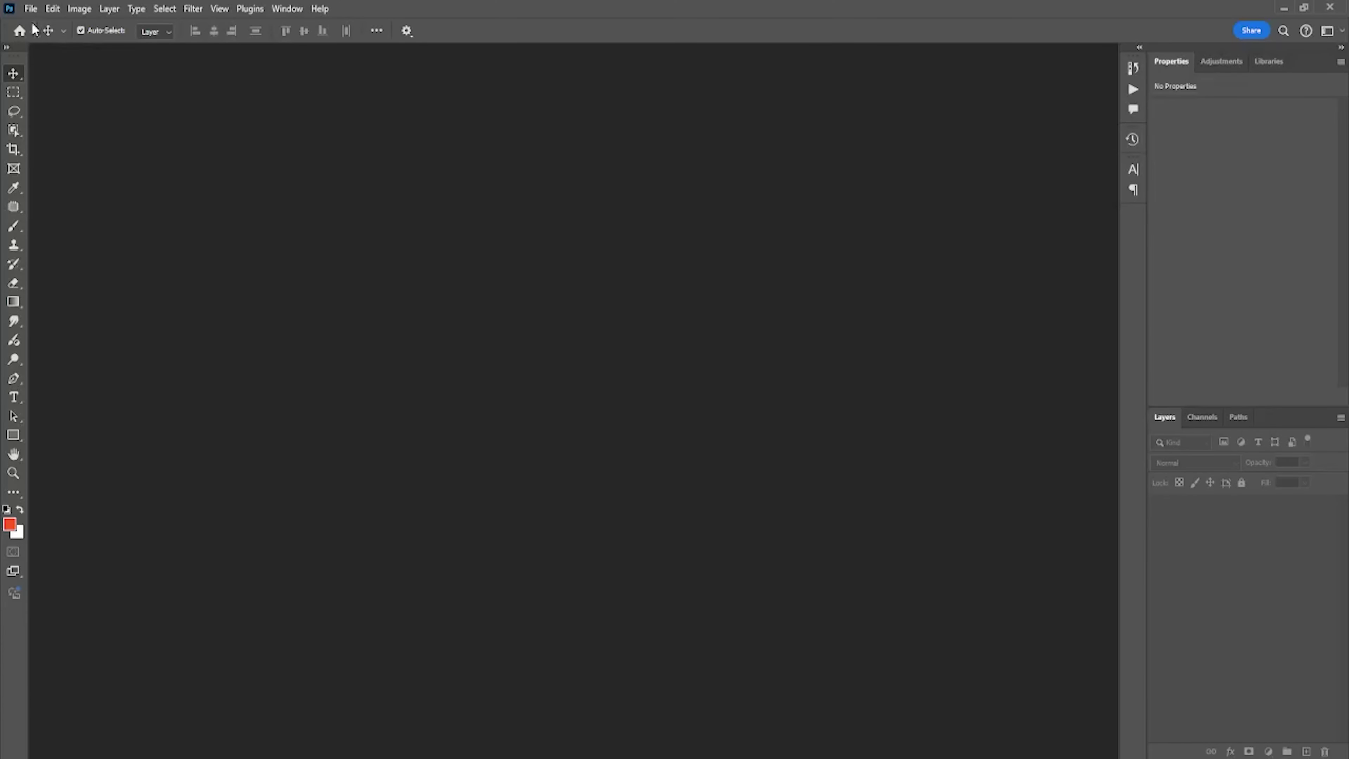
# - Create a 2480 x 3508 px A4 portrait document at 300 ppi named 'Poster Design'
pyautogui.click(30, 10)
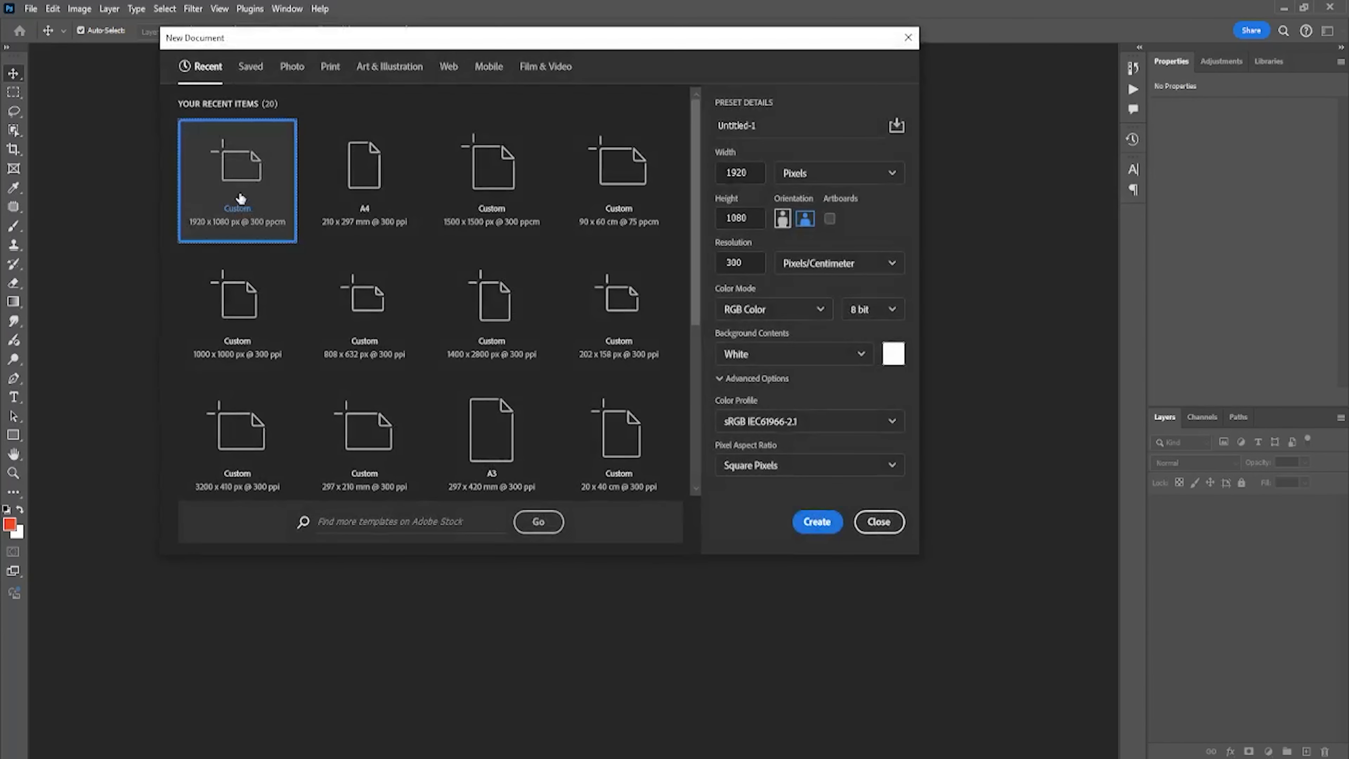
pyautogui.click(379, 196)
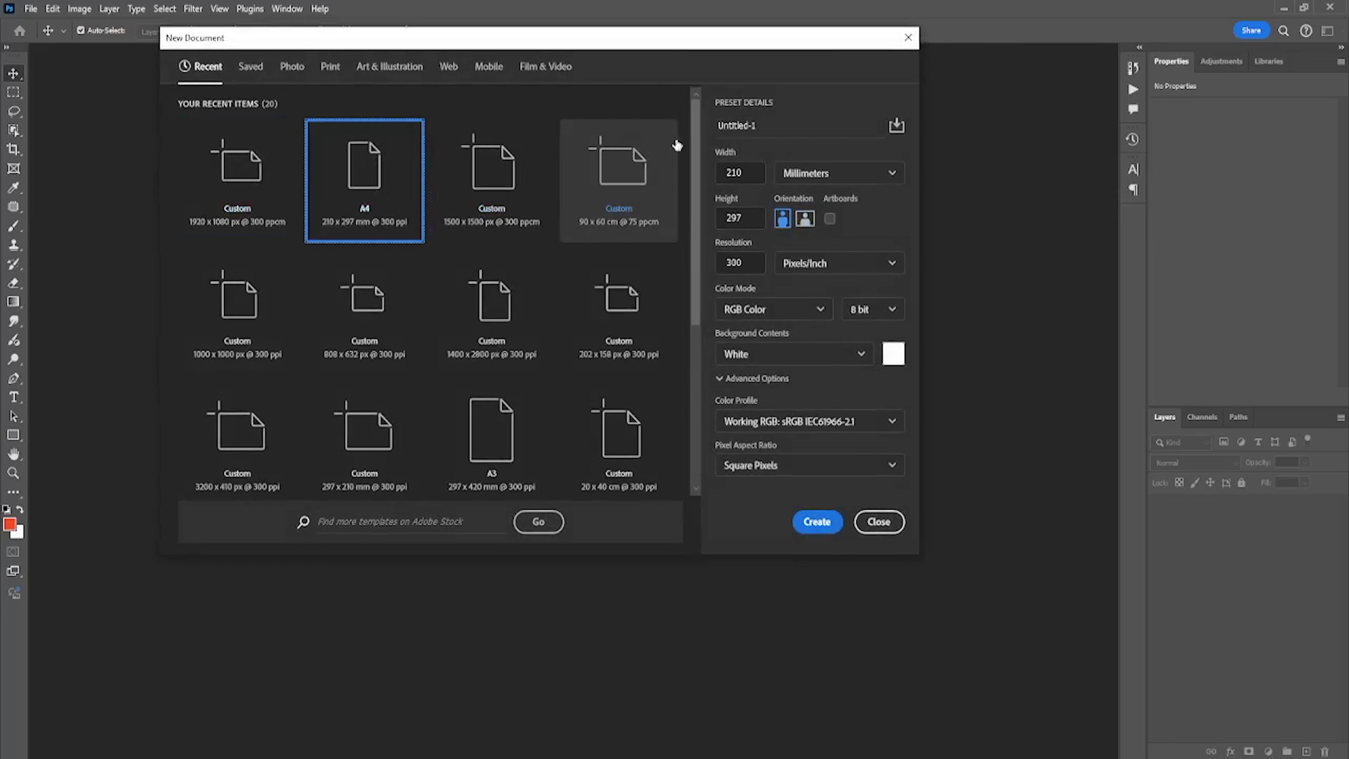
pyautogui.doubleClick(760, 127)
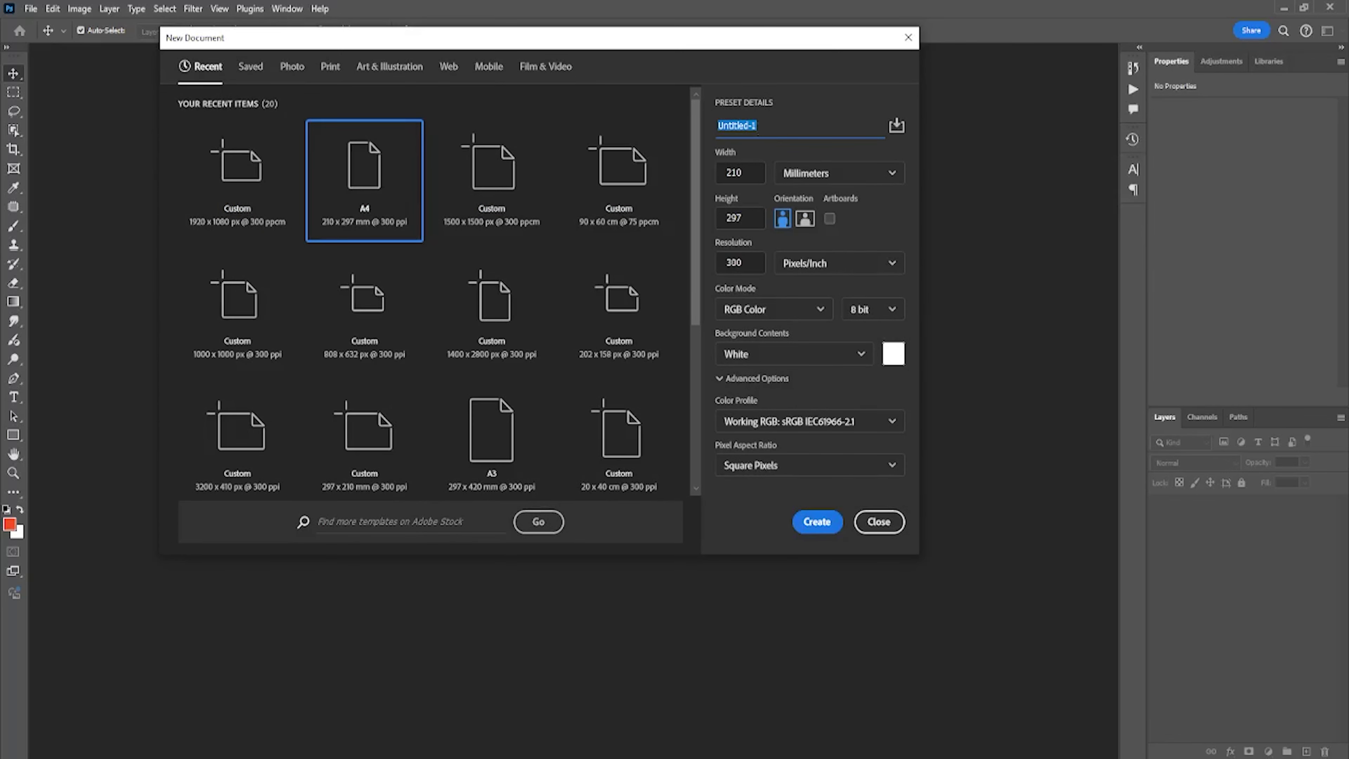
pyautogui.write('Poster Design')
pyautogui.click(812, 523)
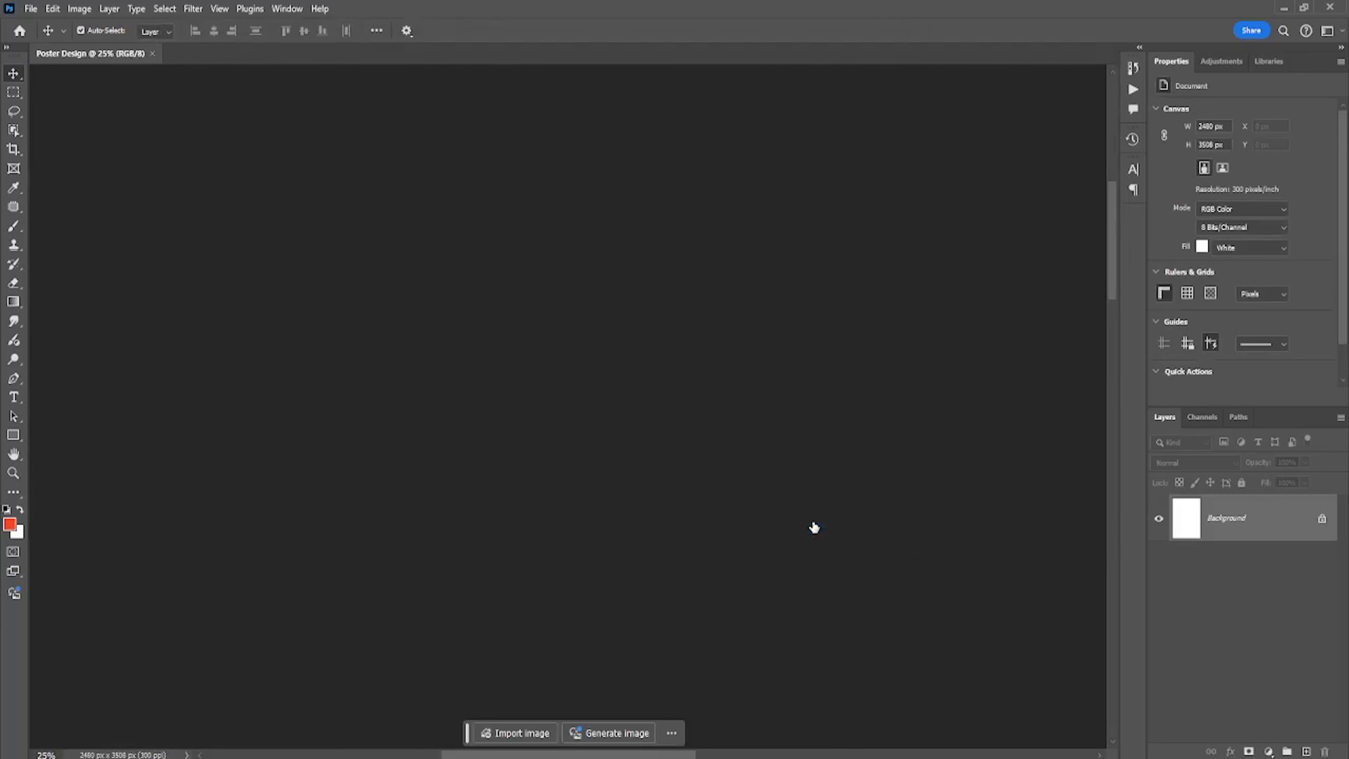
# - Fit the page in view with rulers shown and draw a rectangle covering the entire page
pyautogui.hotkey('ctrl', '0')
pyautogui.hotkey('ctrl', 'r')
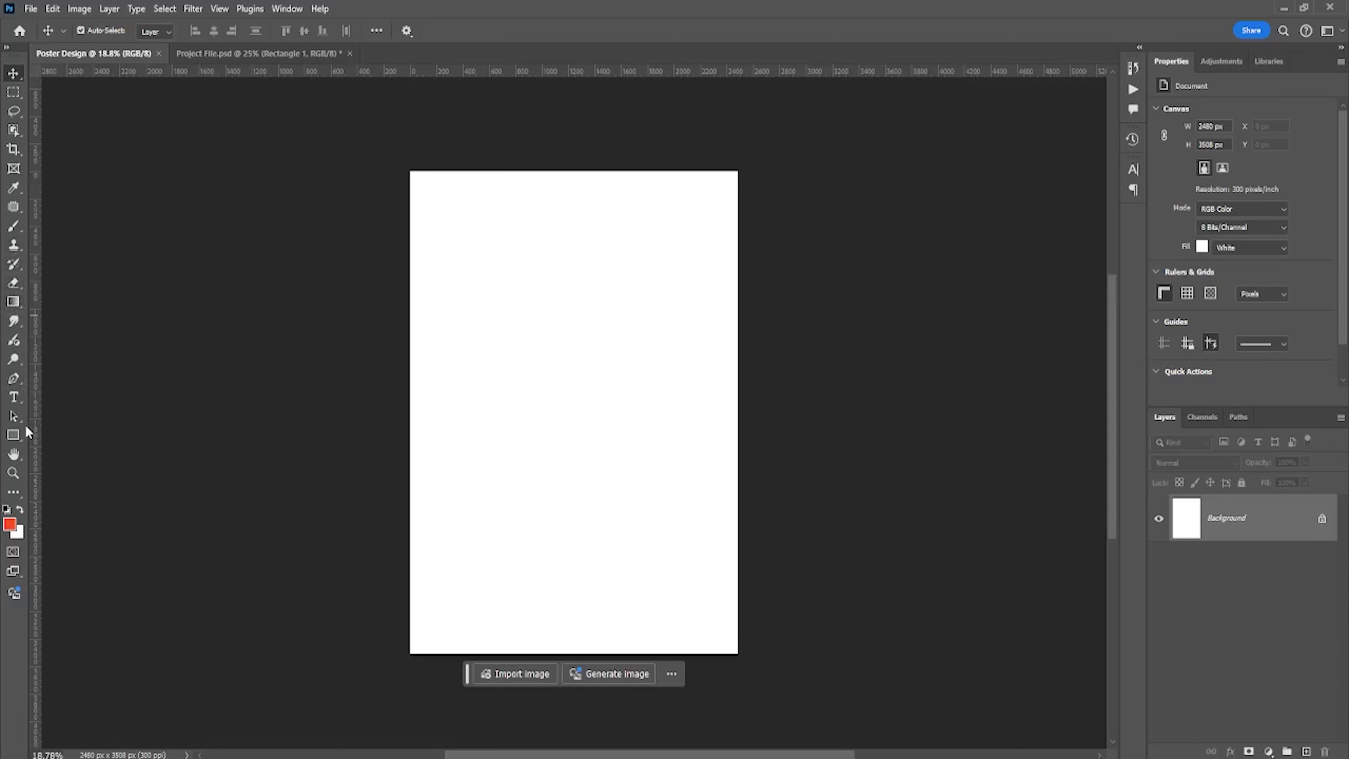
pyautogui.click(13, 435)
pyautogui.moveTo(405, 167)
pyautogui.mouseDown()
pyautogui.moveTo(757, 674)
pyautogui.moveTo(742, 660)
pyautogui.mouseUp()
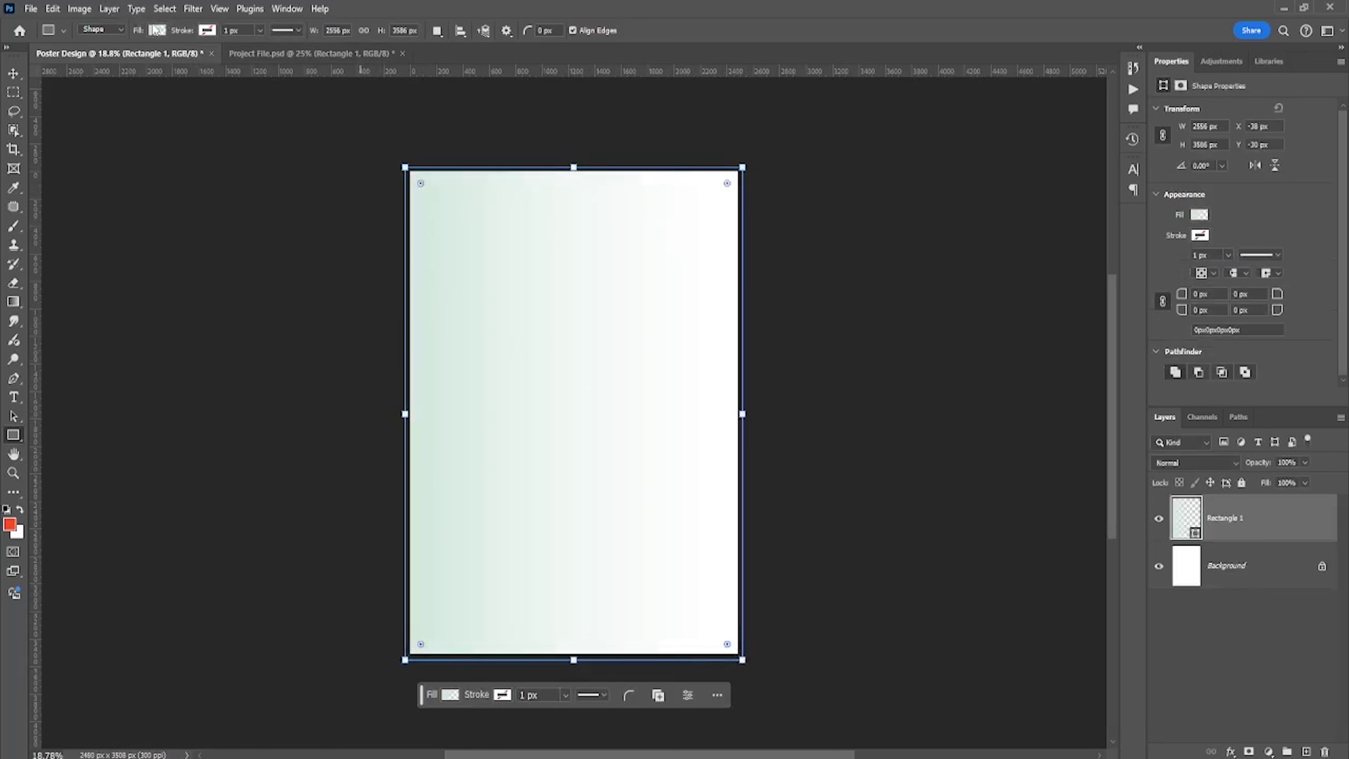
# - Fill the rectangle with the green-to-yellow gradient running top to bottom at -90°
pyautogui.click(157, 30)
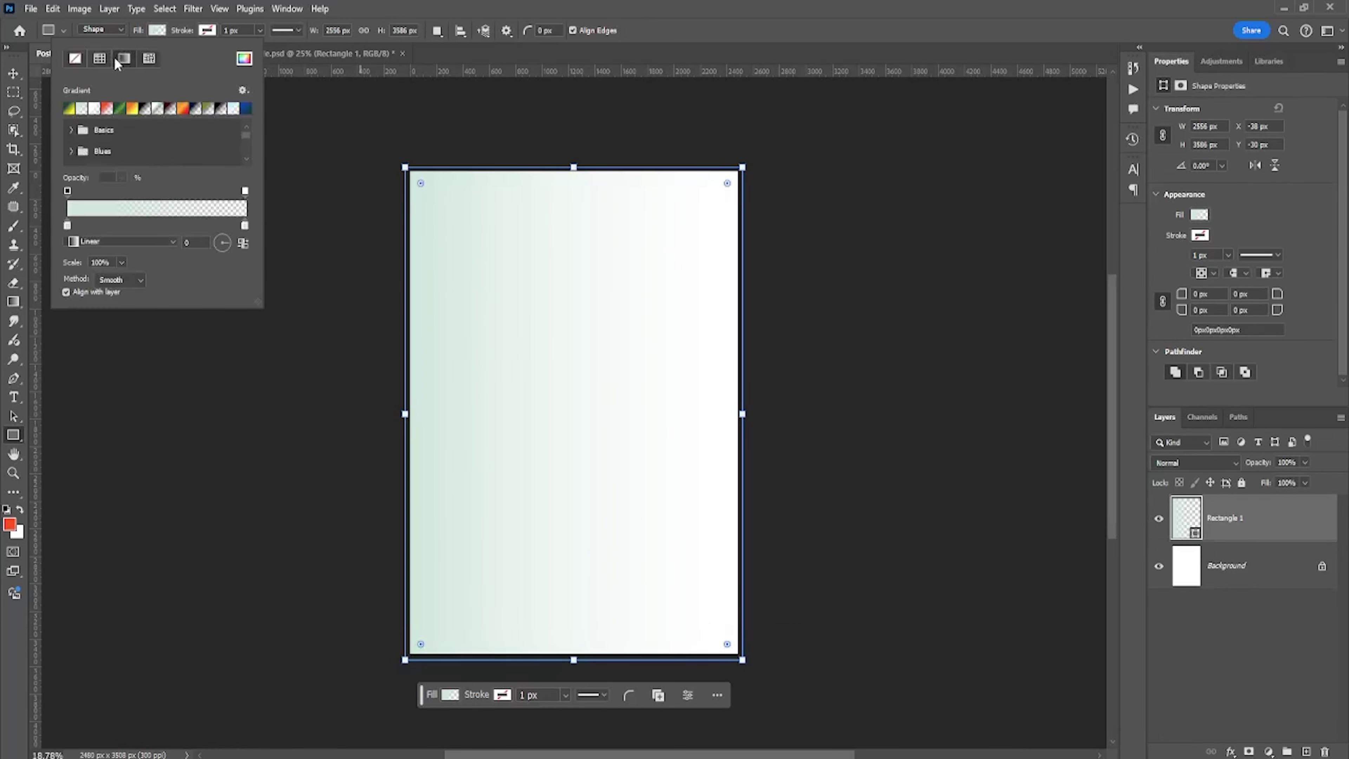
pyautogui.click(68, 110)
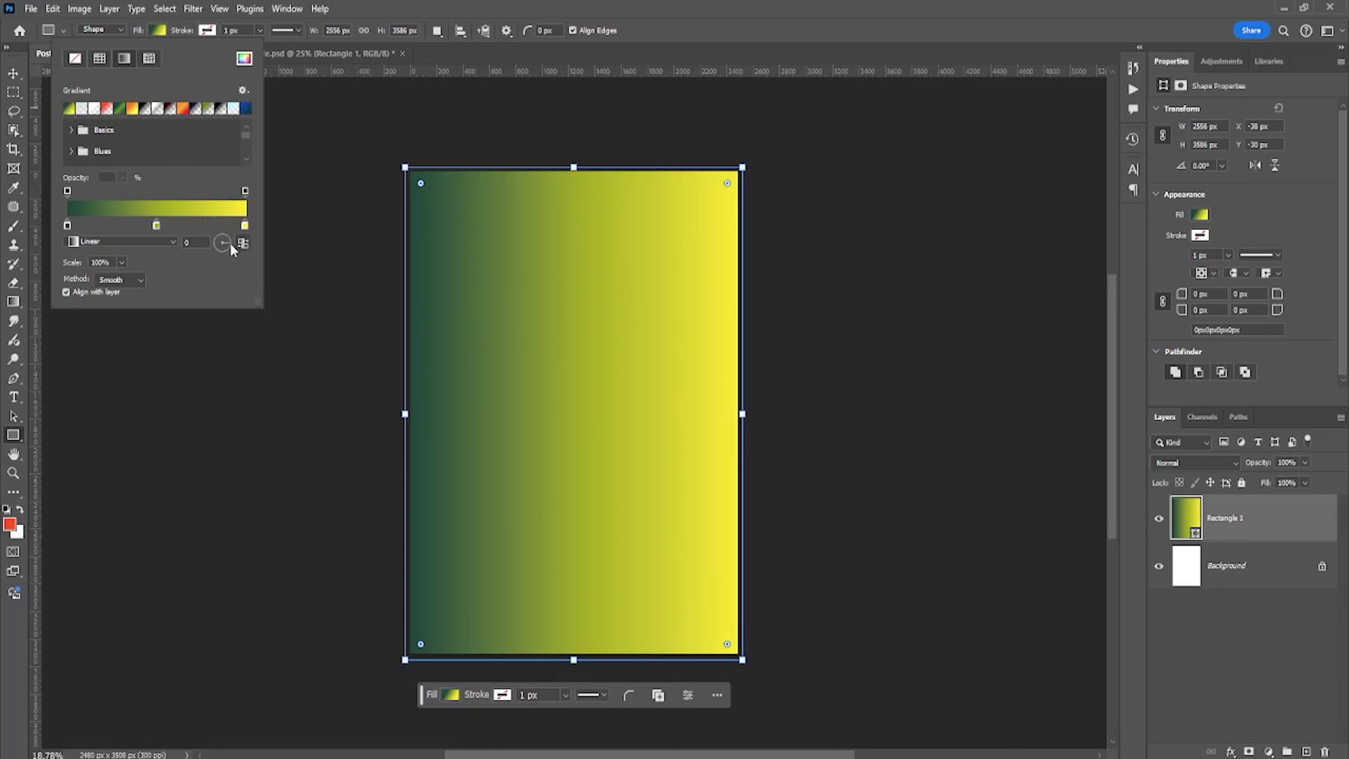
pyautogui.moveTo(229, 241); pyautogui.dragTo(222, 277)
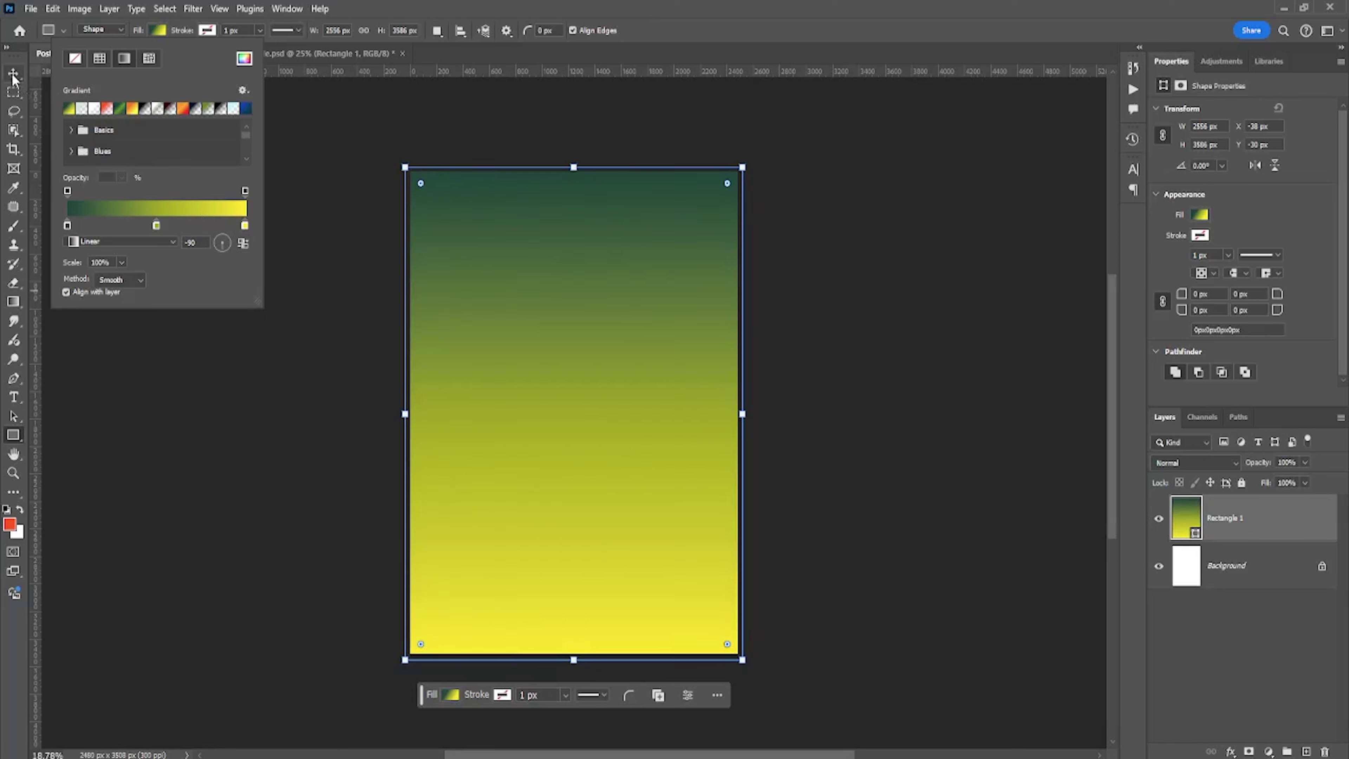
pyautogui.click(13, 74)
# - Edit the gradient fill so dark green spreads across the upper half
pyautogui.doubleClick(1190, 518)
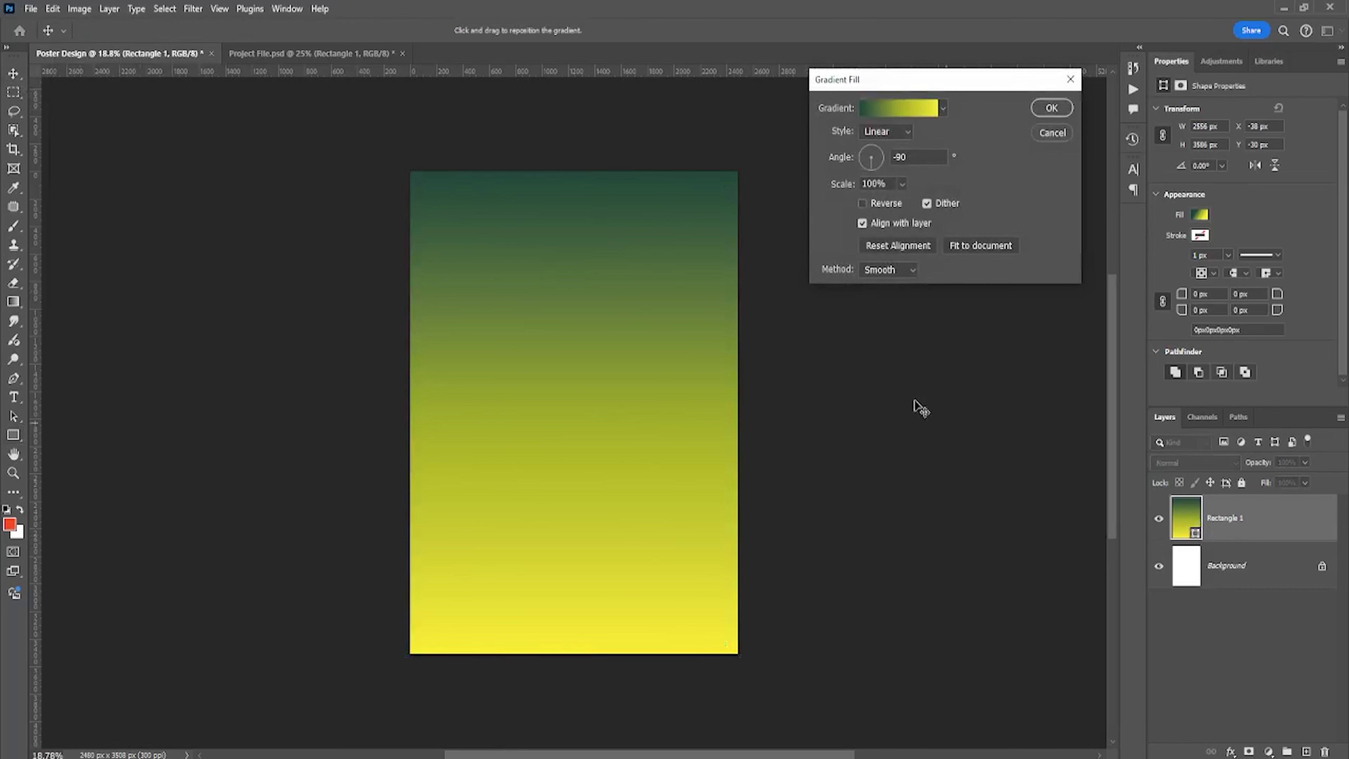
pyautogui.moveTo(698, 340); pyautogui.dragTo(675, 483)
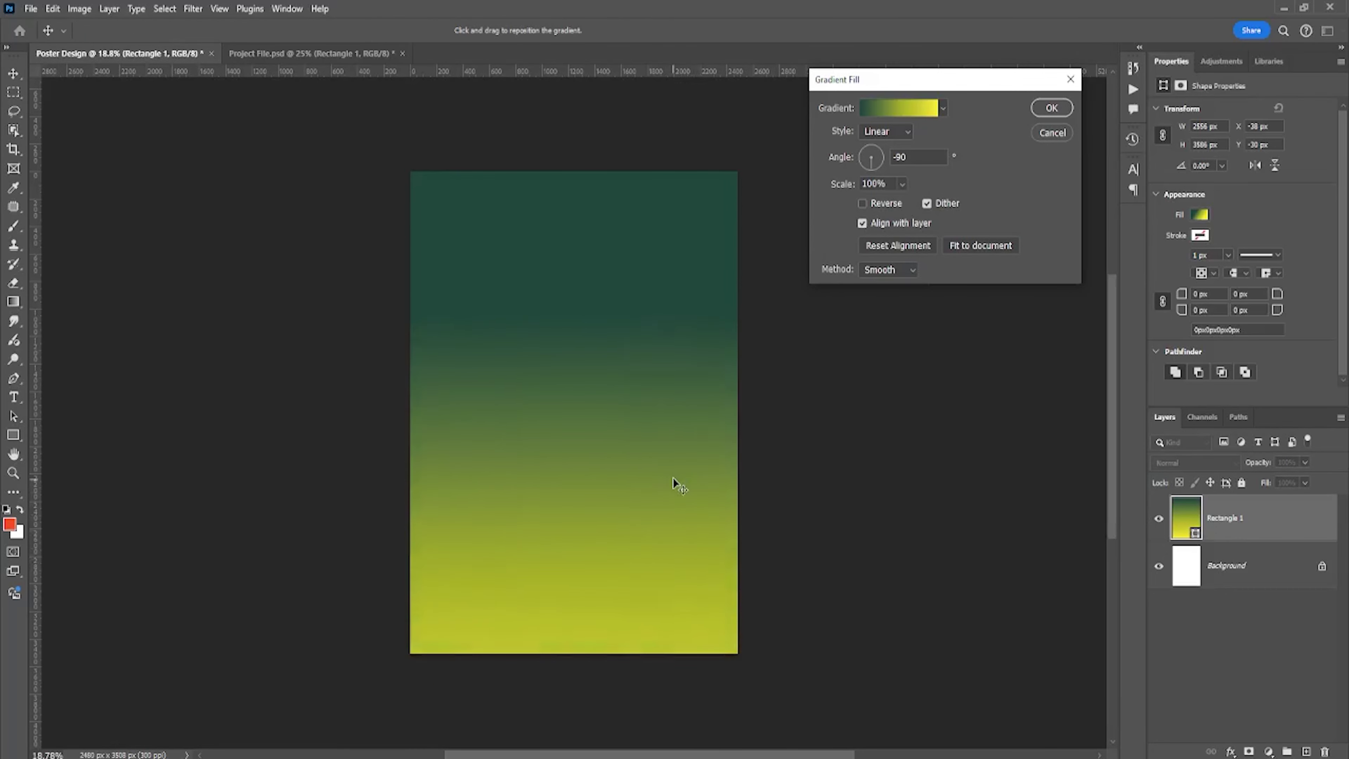
pyautogui.click(1052, 108)
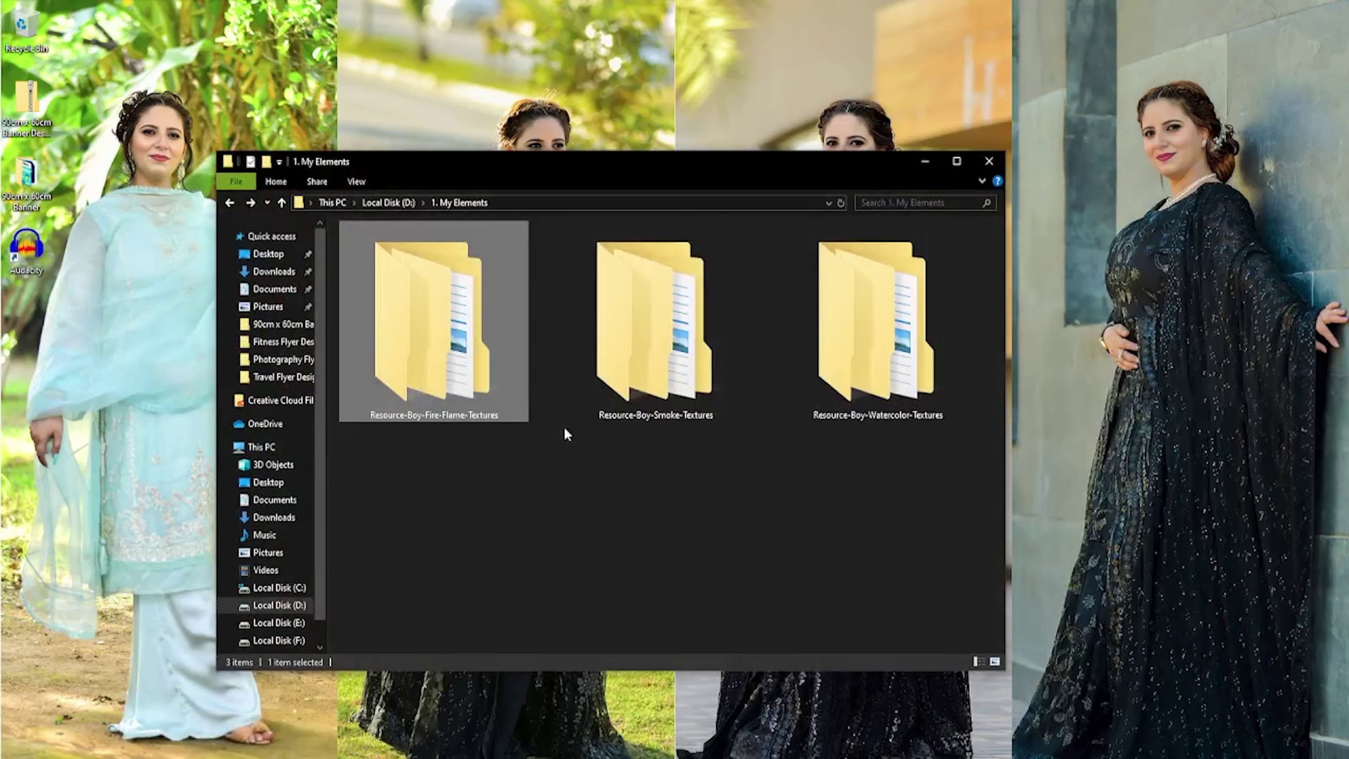
# - Browse into the Resource Boy watercolor textures folder and drag texture 29 onto the poster
pyautogui.click(833, 344)
pyautogui.doubleClick(833, 344)
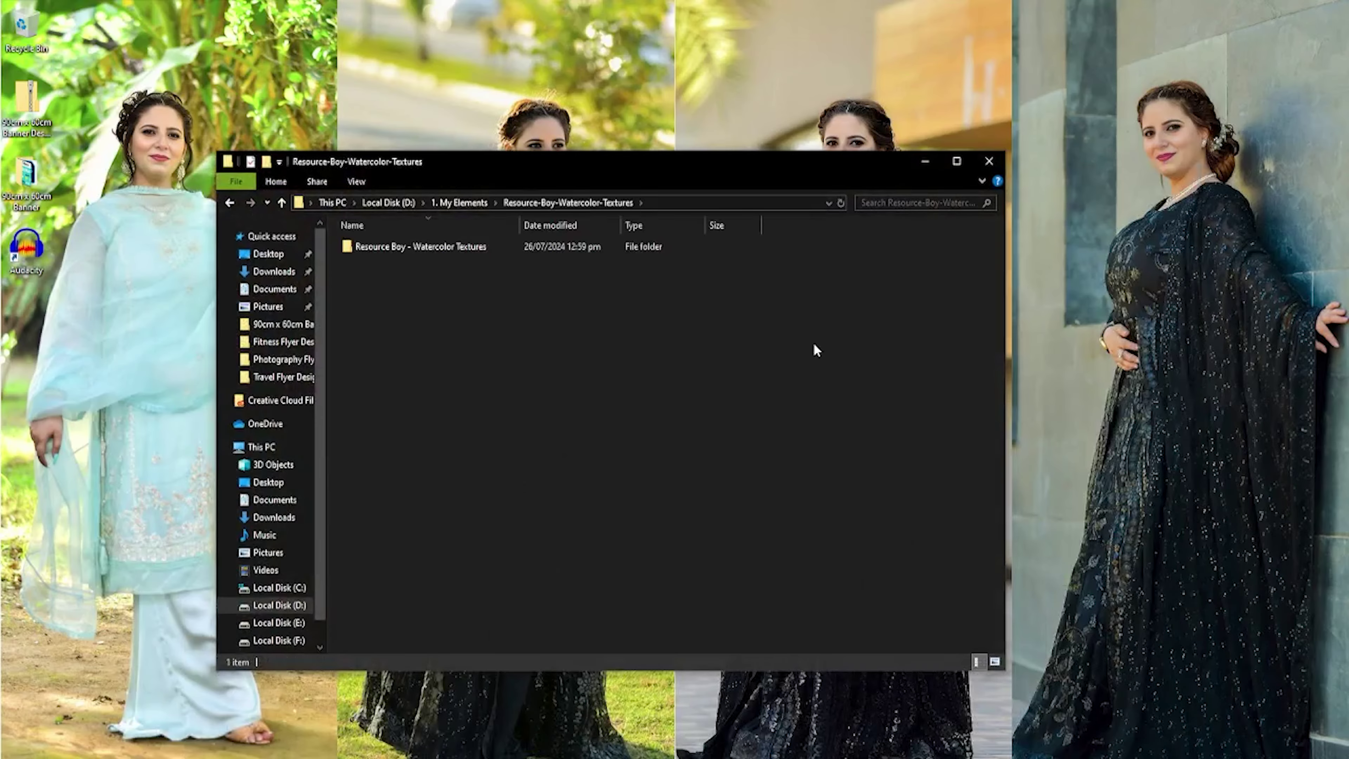
pyautogui.doubleClick(442, 247)
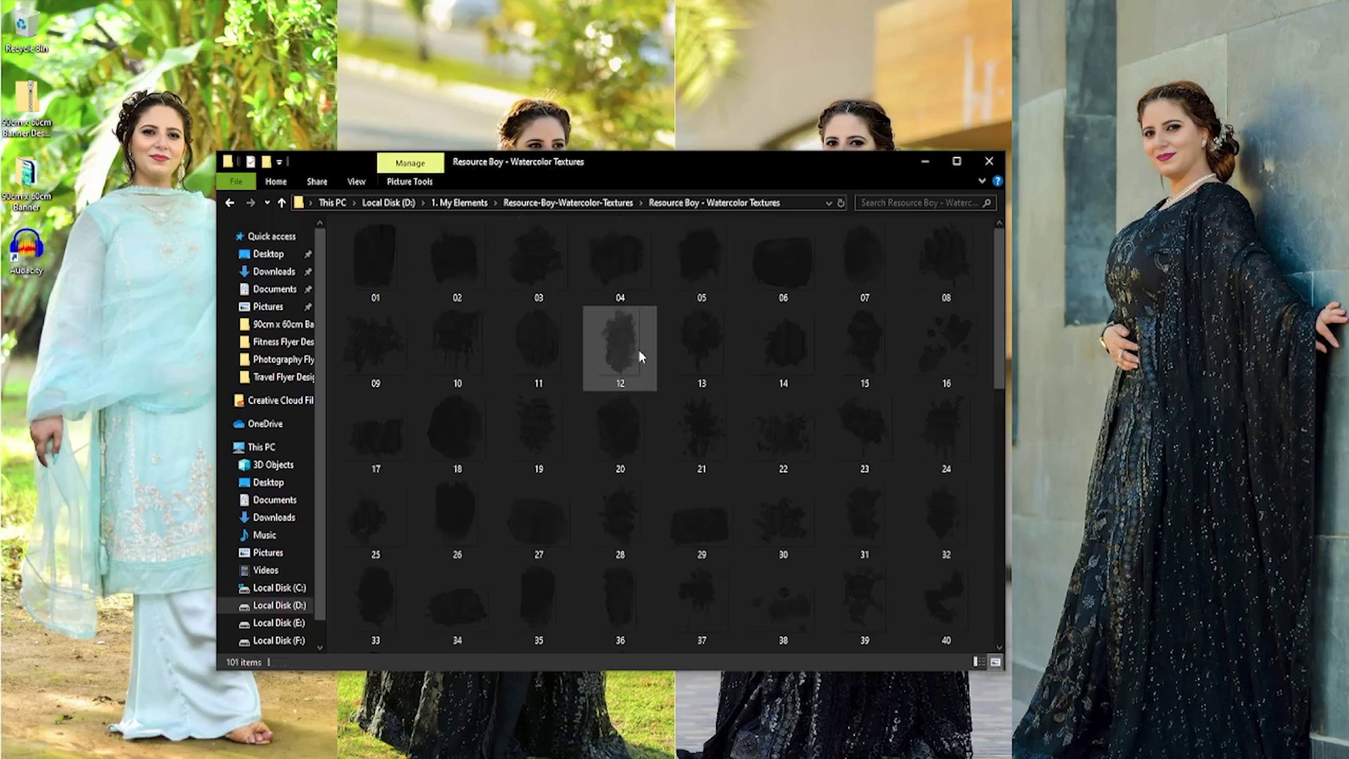
pyautogui.scroll(-3, 616, 345)
pyautogui.scroll(3, 687, 406)
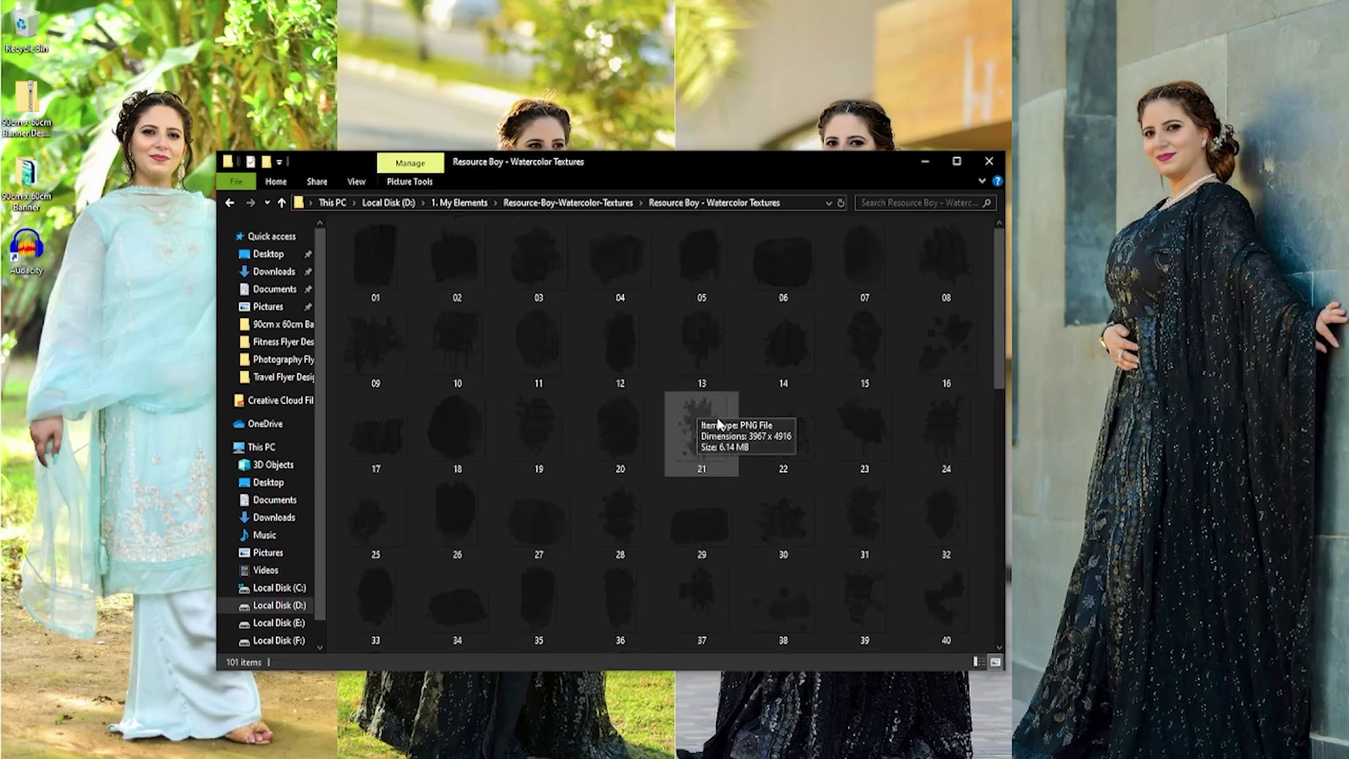
pyautogui.click(712, 522)
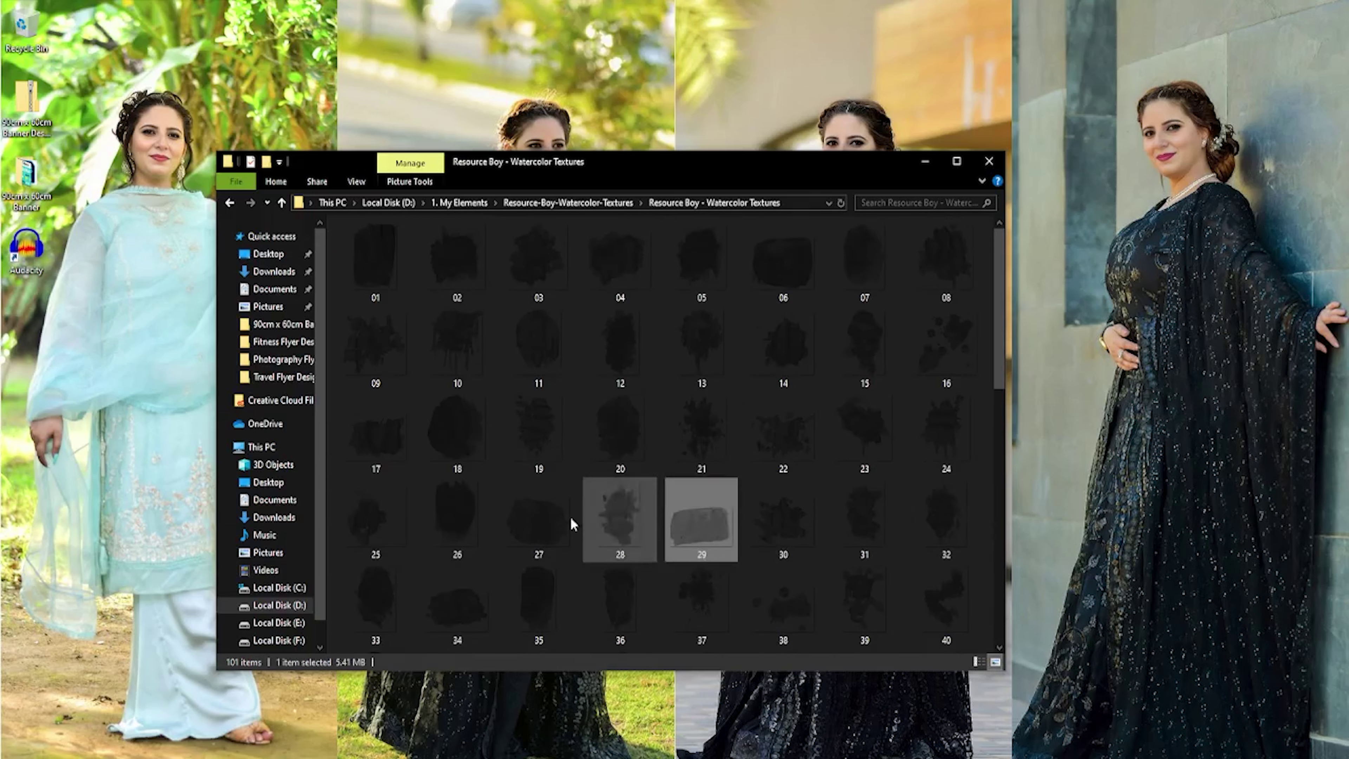
pyautogui.click(464, 516)
pyautogui.click(702, 534)
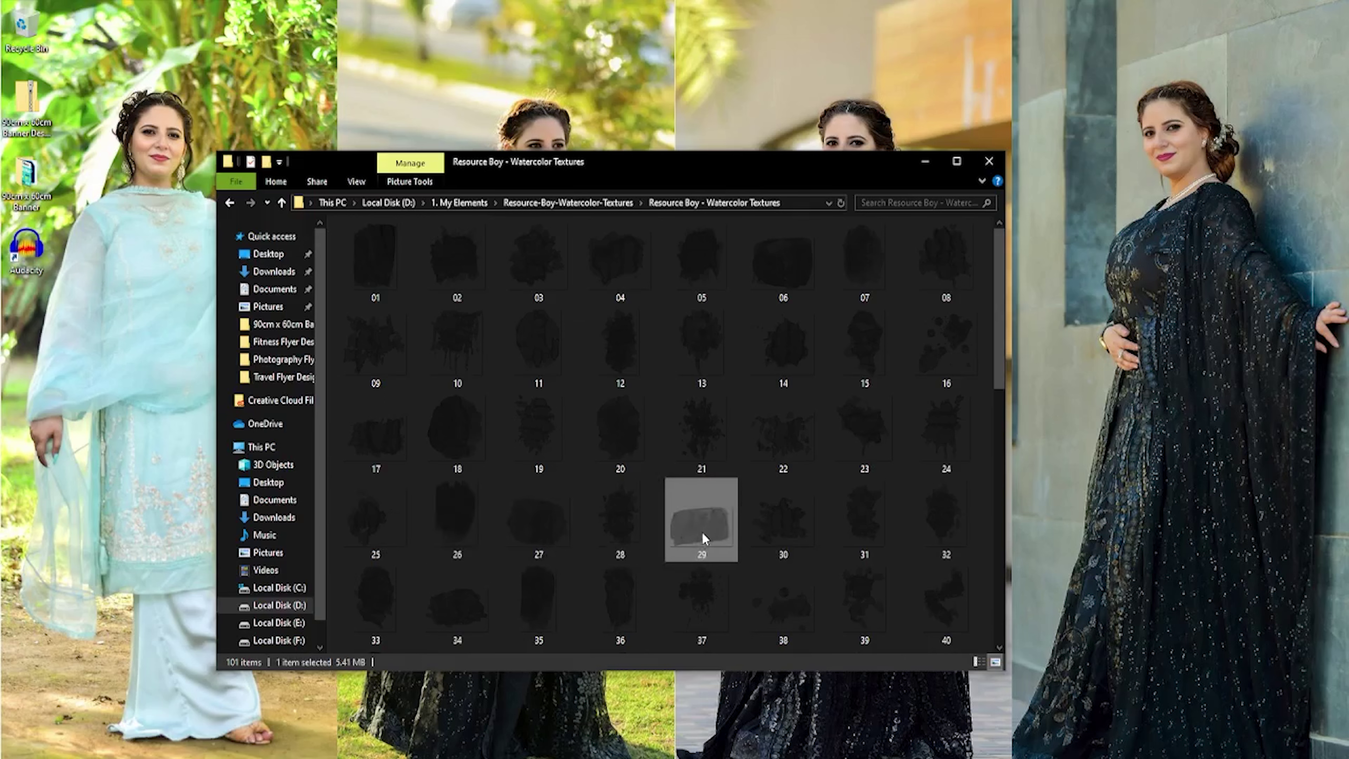
pyautogui.moveTo(726, 525)
pyautogui.mouseDown()
pyautogui.moveTo(431, 650)
pyautogui.moveTo(474, 483)
pyautogui.mouseUp()
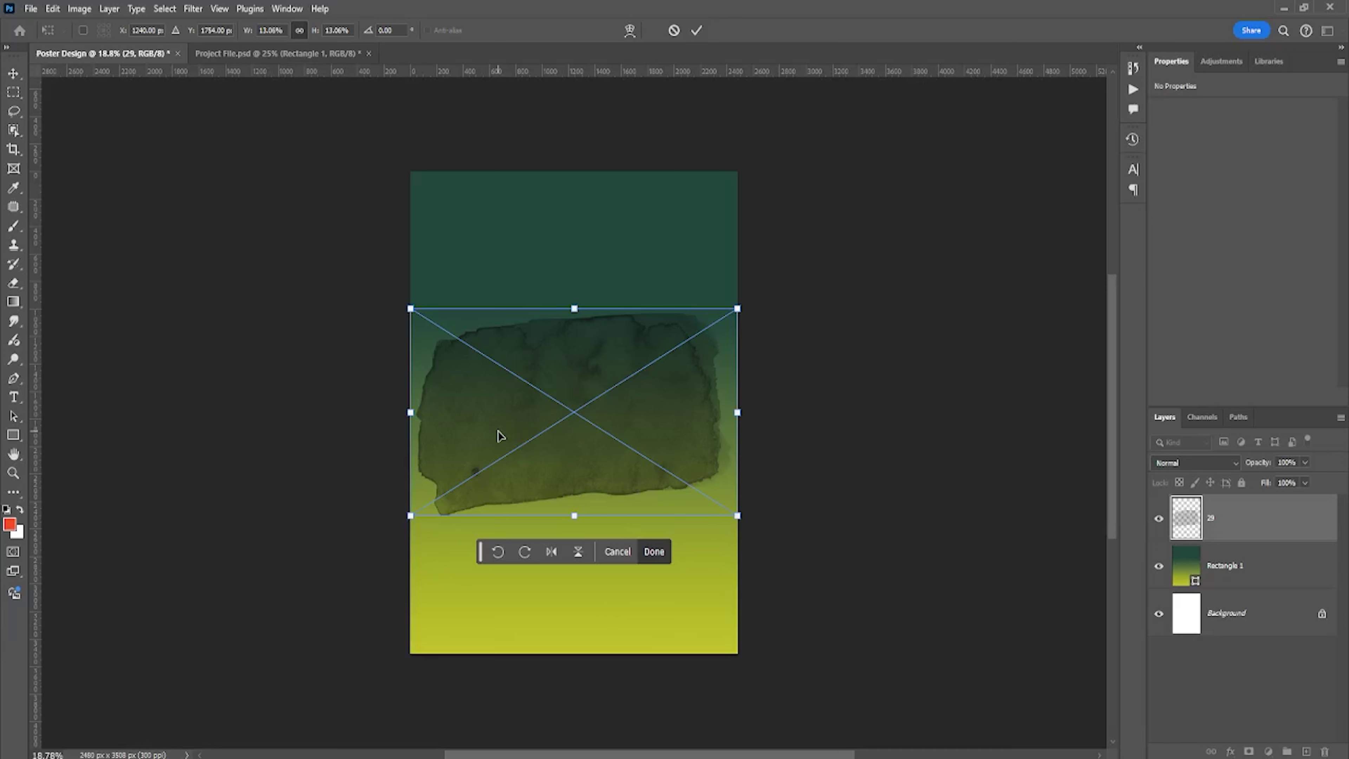
# - Commit placed texture 29 and duplicate its layer several times
pyautogui.press('Return')
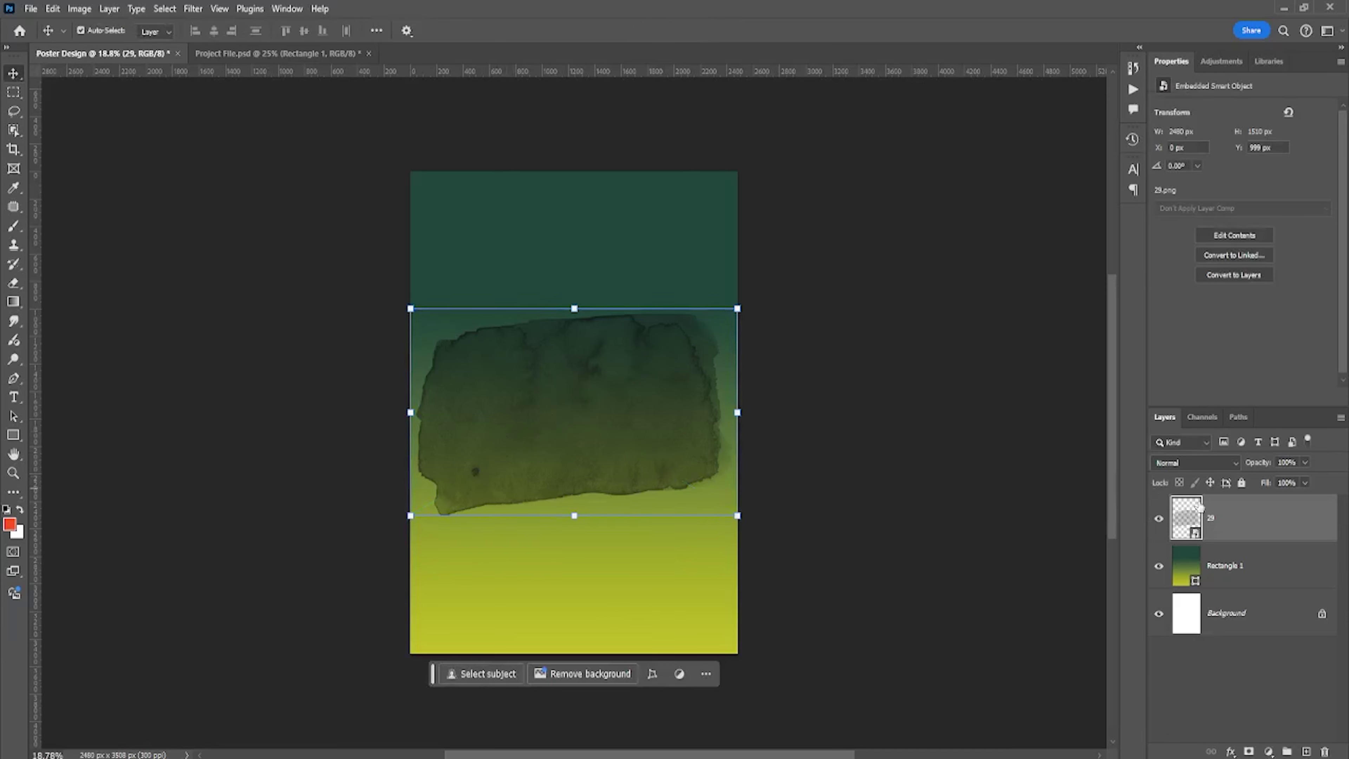
pyautogui.rightClick(1202, 511)
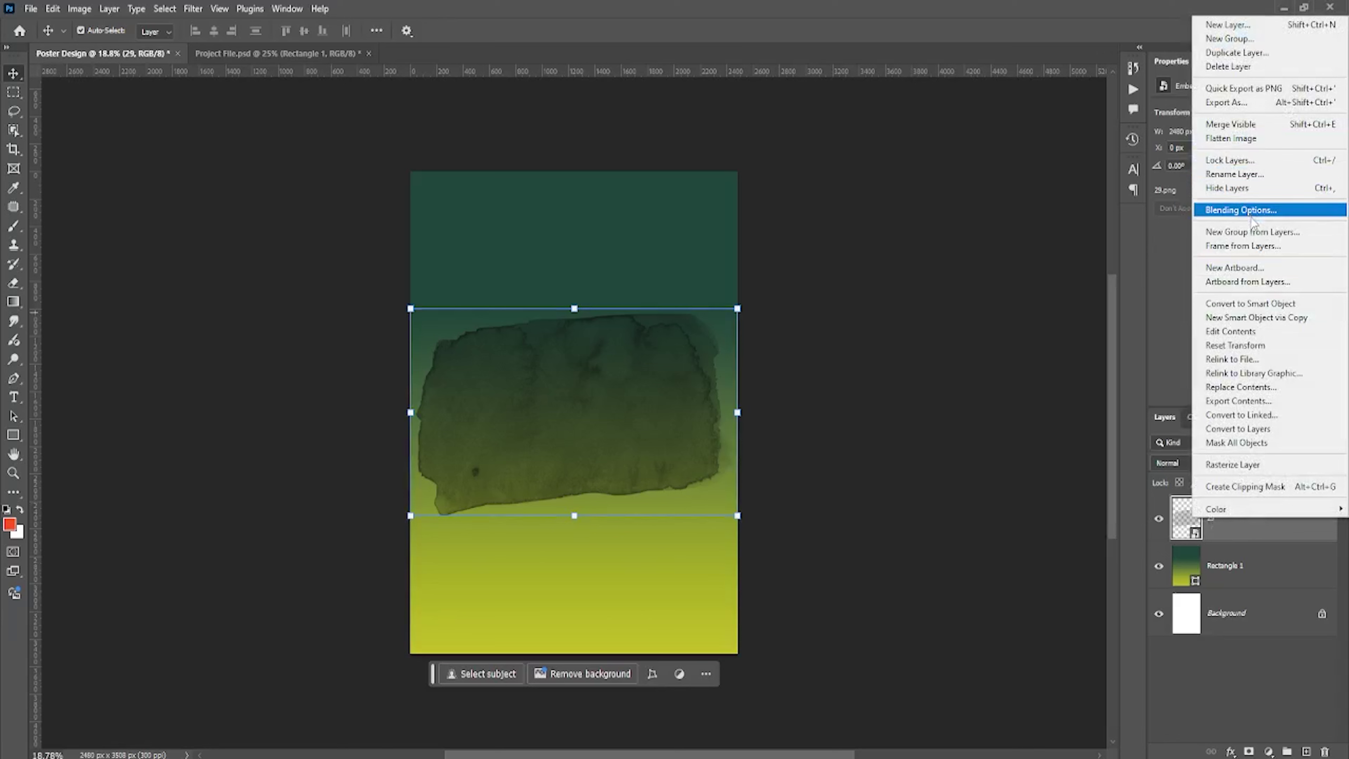
pyautogui.click(1231, 53)
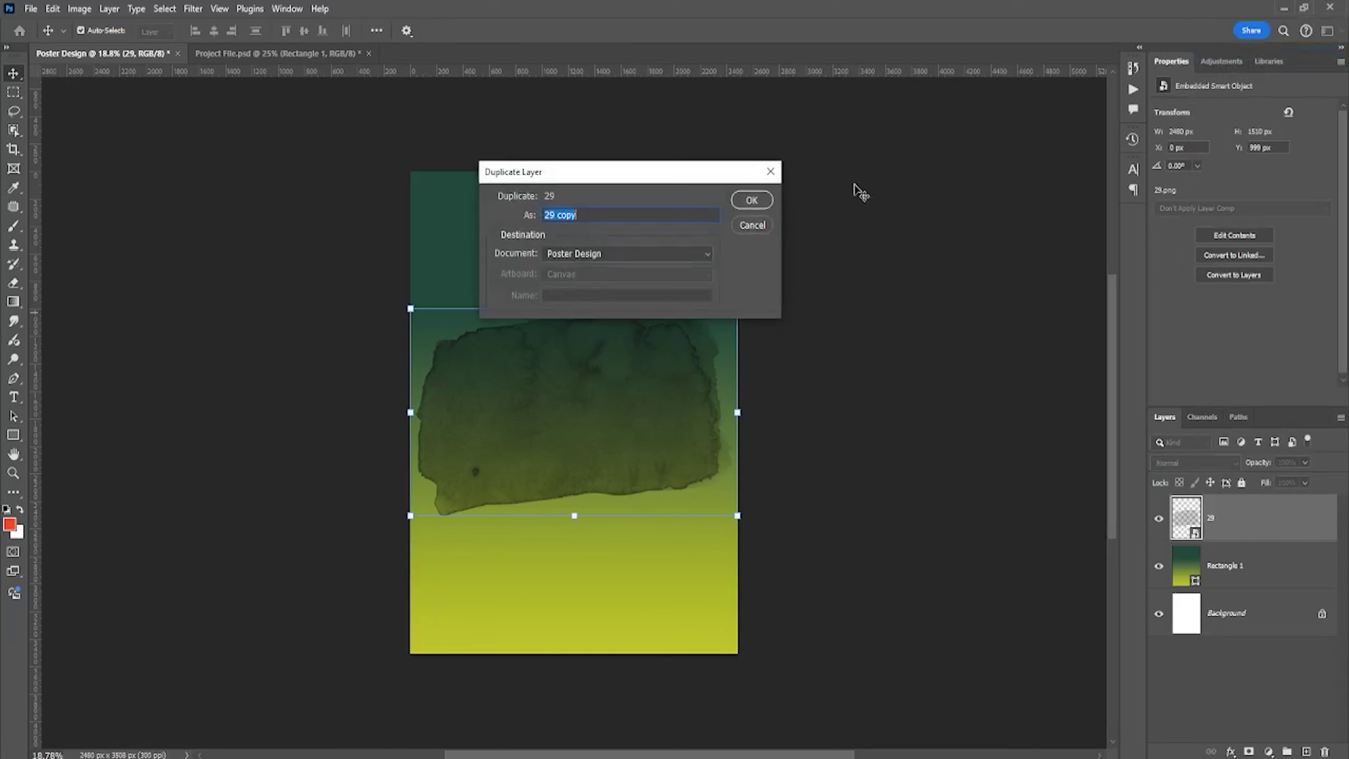
pyautogui.click(752, 199)
pyautogui.hotkey('ctrl', 'j')
pyautogui.hotkey('ctrl', 'j')
pyautogui.hotkey('ctrl', 'j')
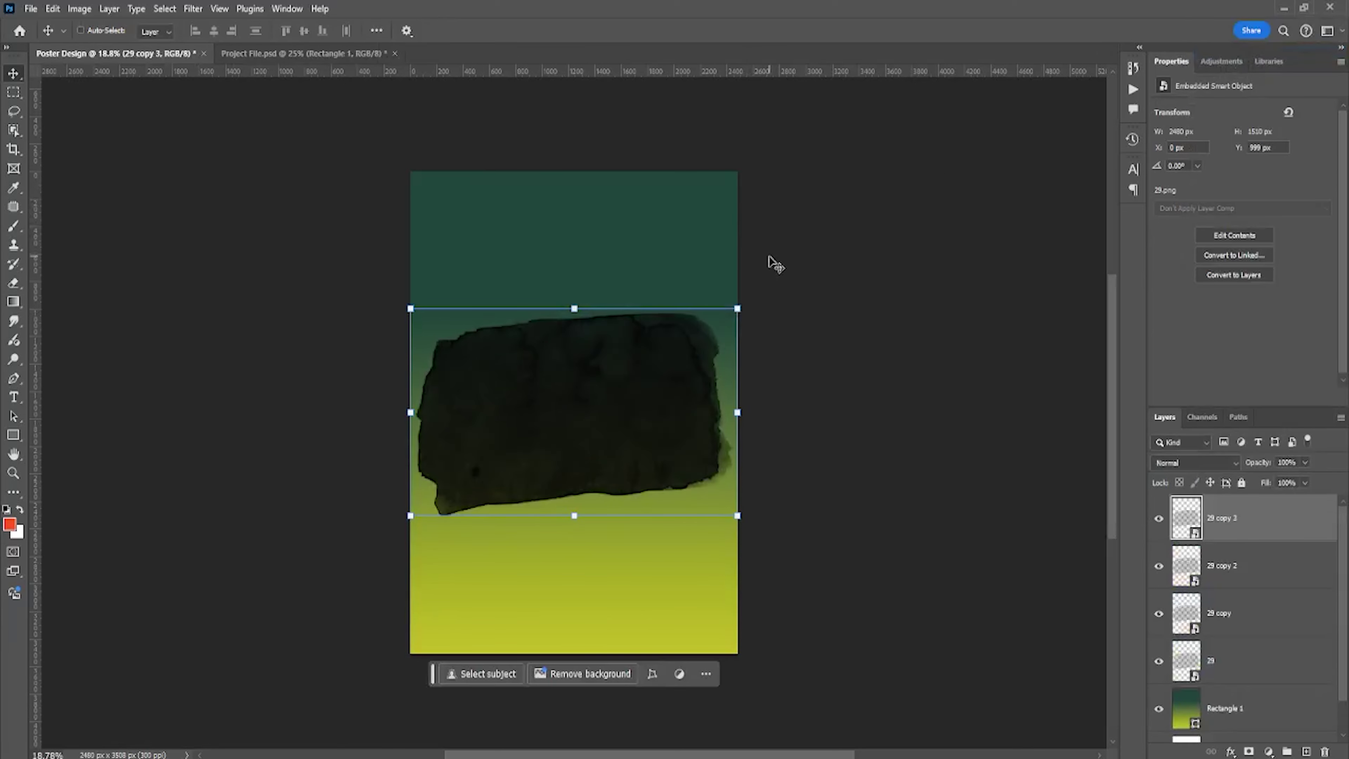
pyautogui.hotkey('ctrl', 'j')
pyautogui.hotkey('ctrl', 'j')
pyautogui.hotkey('ctrl', 'j')
pyautogui.hotkey('ctrl', 'j')
pyautogui.hotkey('ctrl', 'j')
pyautogui.hotkey('ctrl', 'j')
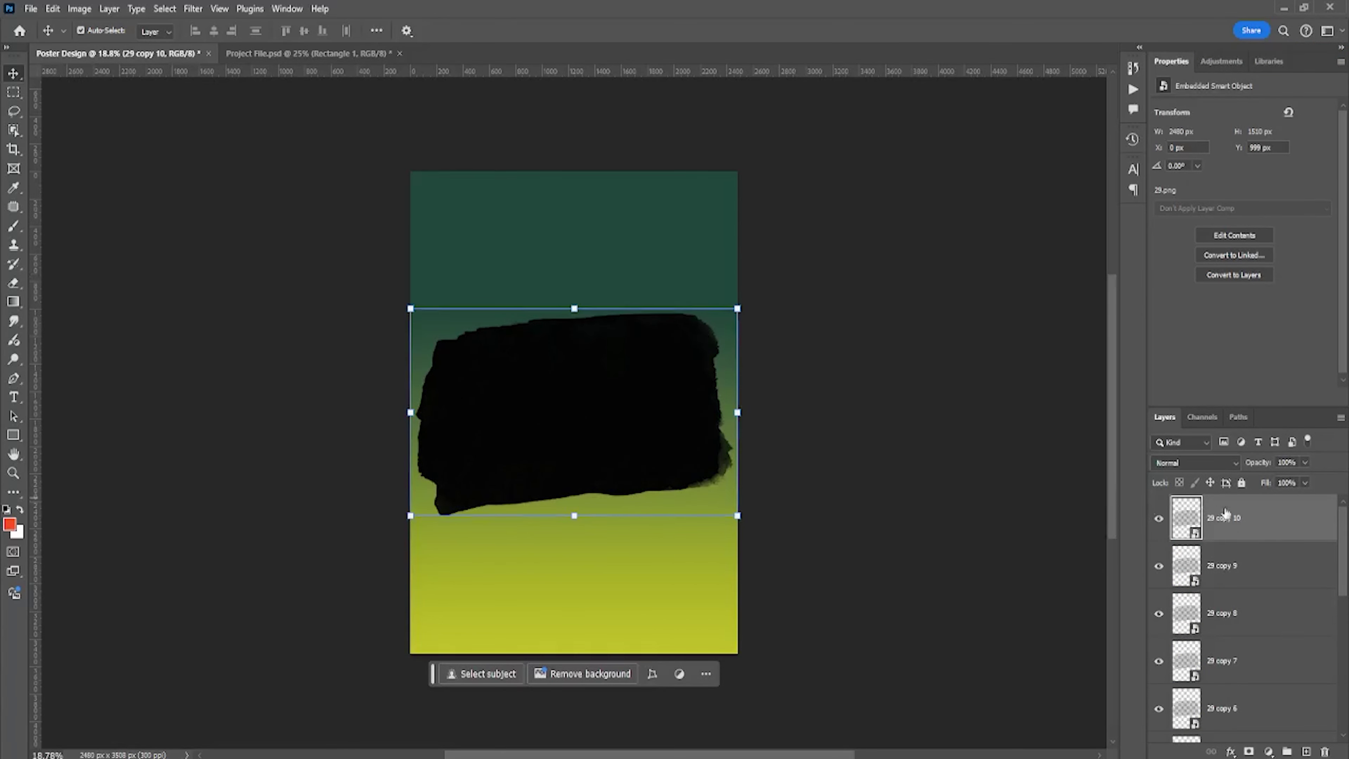
# - Merge layer 29 and all its copies into one solid dark layer and bring up its layer style
pyautogui.scroll(-5, 1238, 611)
pyautogui.keyDown('ctrl'); pyautogui.click(1234, 643); pyautogui.keyUp('ctrl')
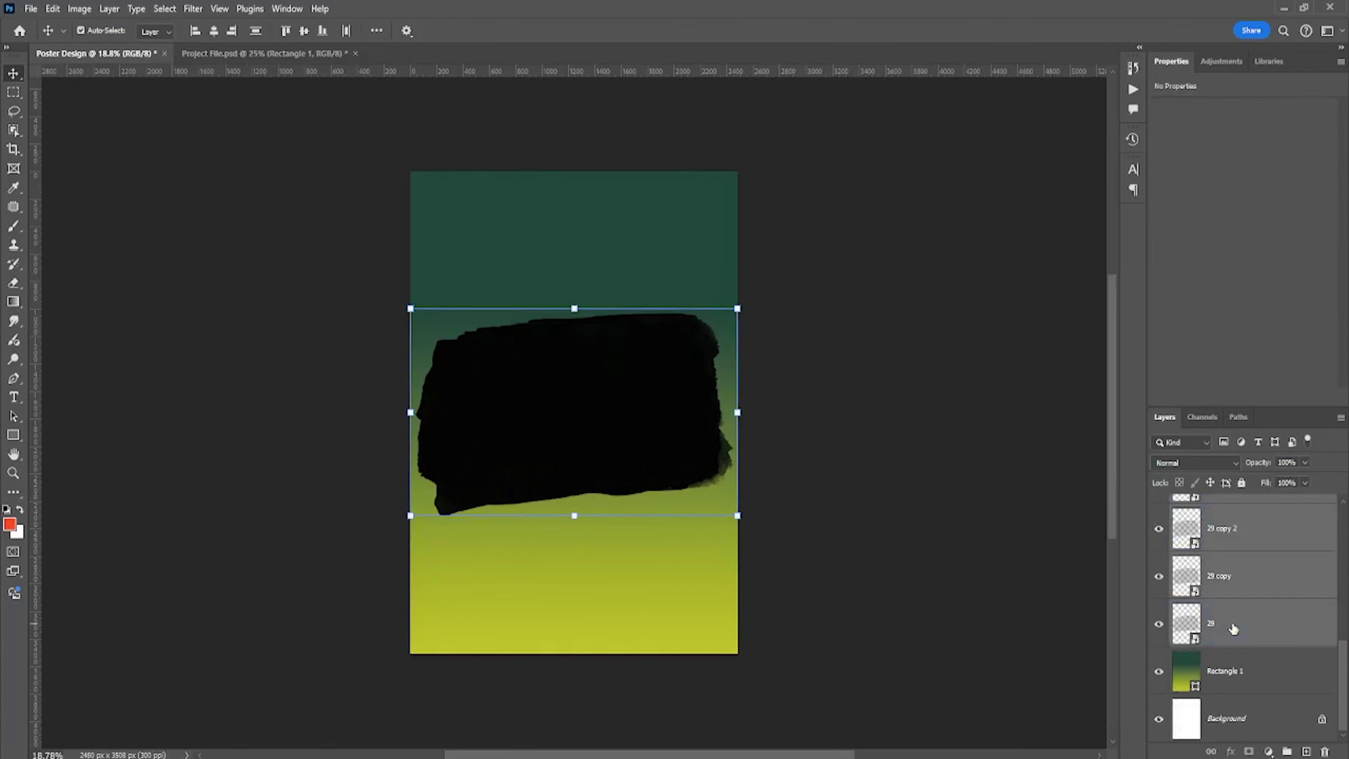
pyautogui.rightClick(1233, 630)
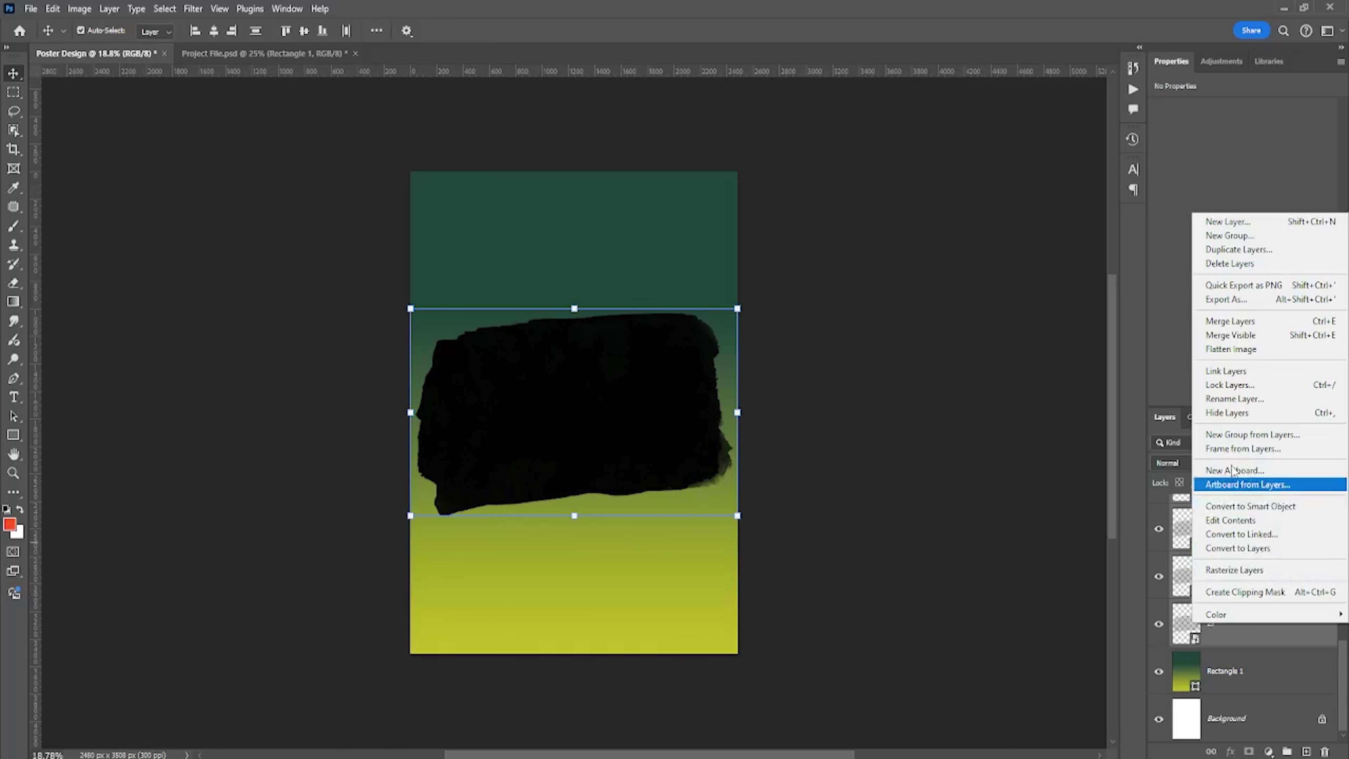
pyautogui.click(1216, 321)
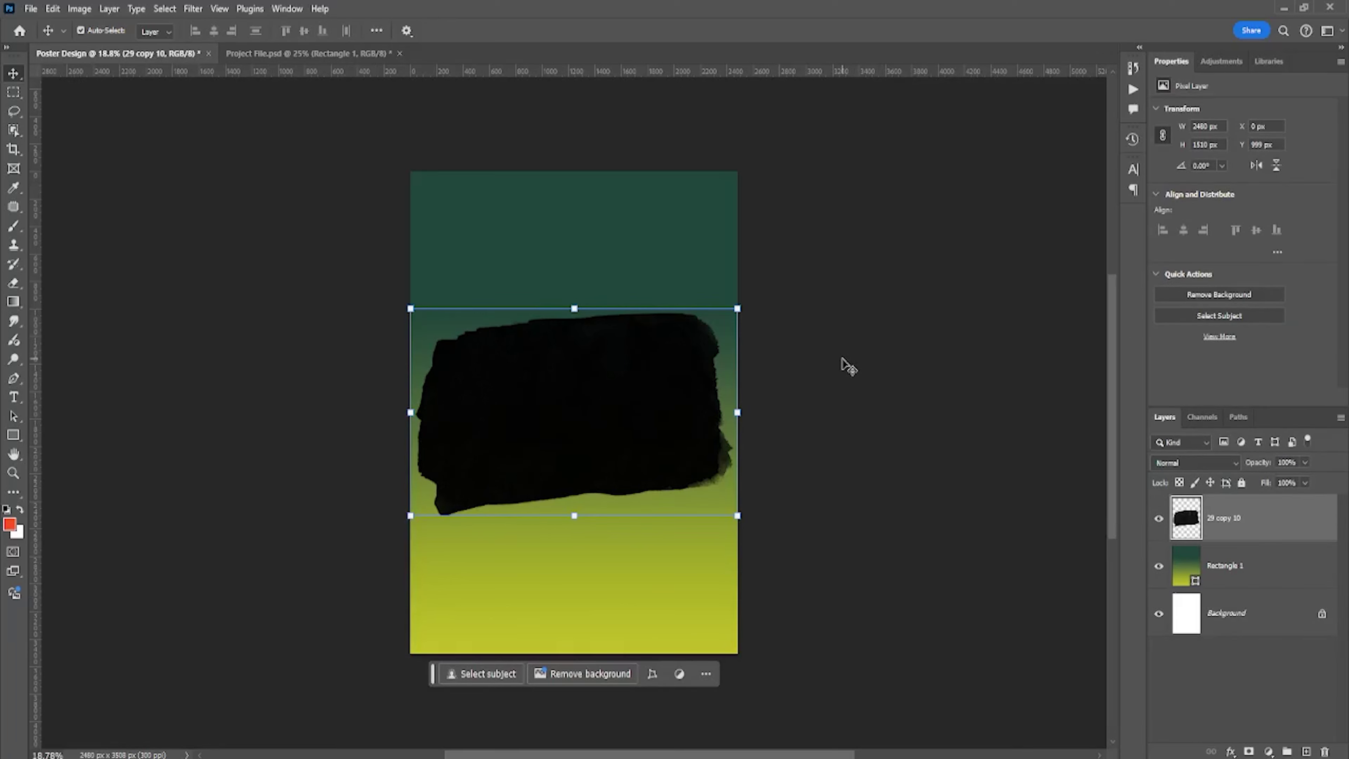
pyautogui.rightClick(1240, 525)
pyautogui.click(1241, 325)
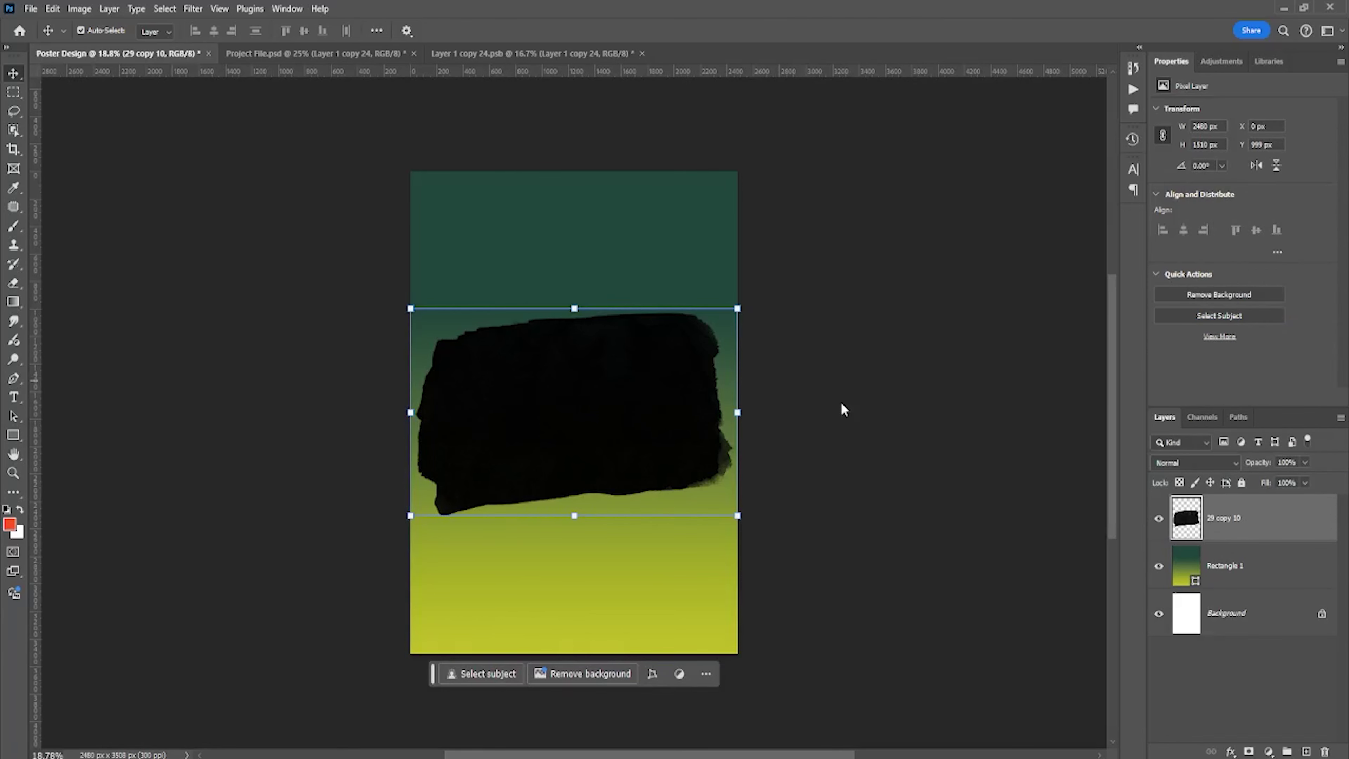
# - Give the stroke a dark green Color Overlay and rotate it a quarter turn
pyautogui.click(840, 234)
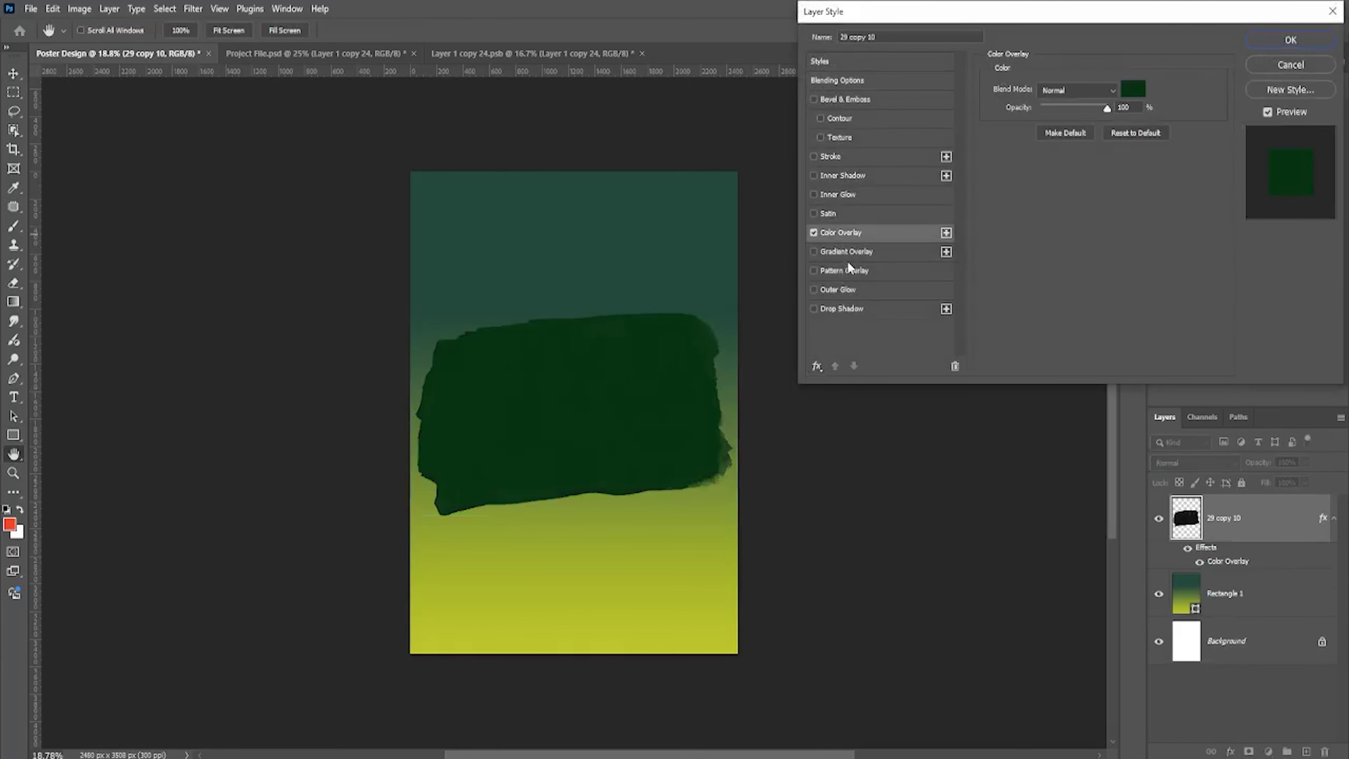
pyautogui.click(1291, 41)
pyautogui.moveTo(737, 413)
pyautogui.mouseDown()
pyautogui.moveTo(897, 421)
pyautogui.moveTo(648, 558)
pyautogui.mouseUp()
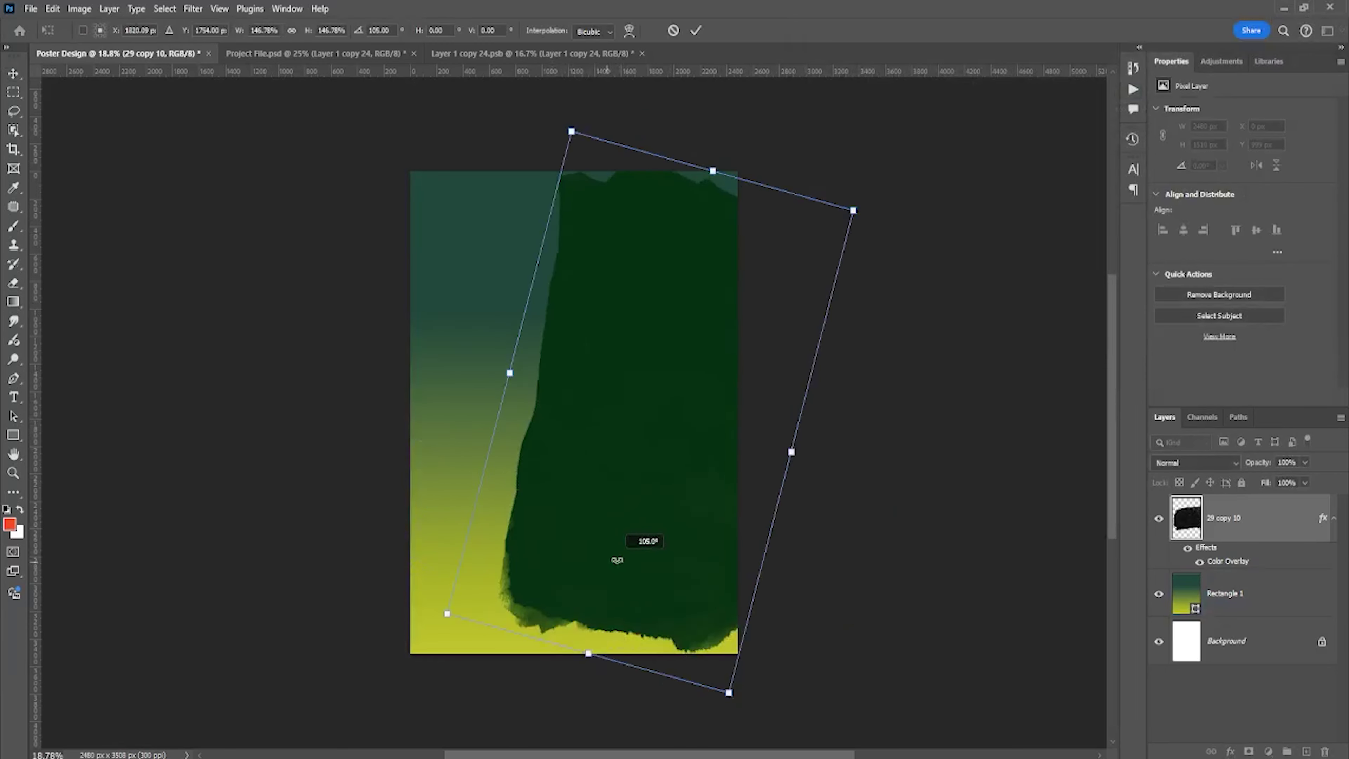
pyautogui.moveTo(580, 519); pyautogui.dragTo(392, 512)
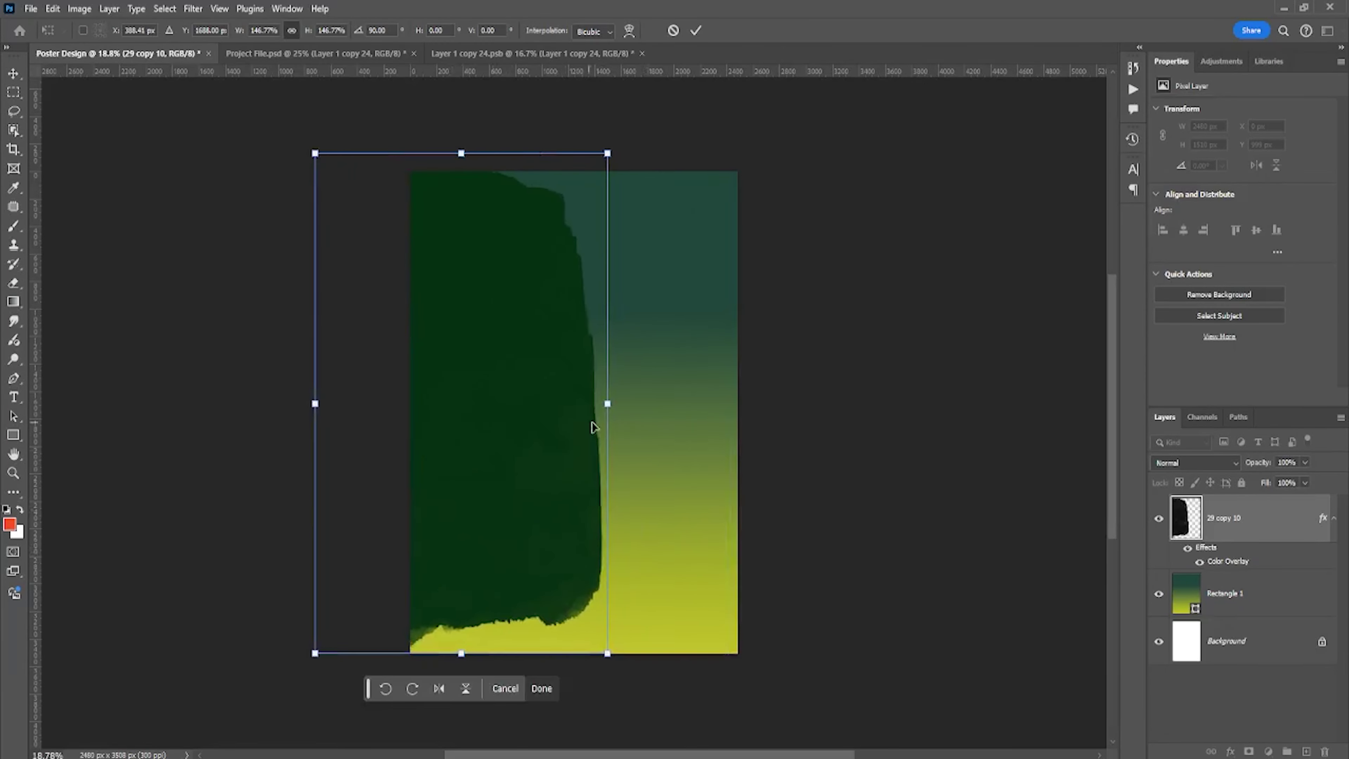
pyautogui.scroll(-3, 514, 529)
# - Stretch the green stroke down the full left side, nudge it left, tilt slightly, and commit
pyautogui.moveTo(485, 596); pyautogui.dragTo(482, 666)
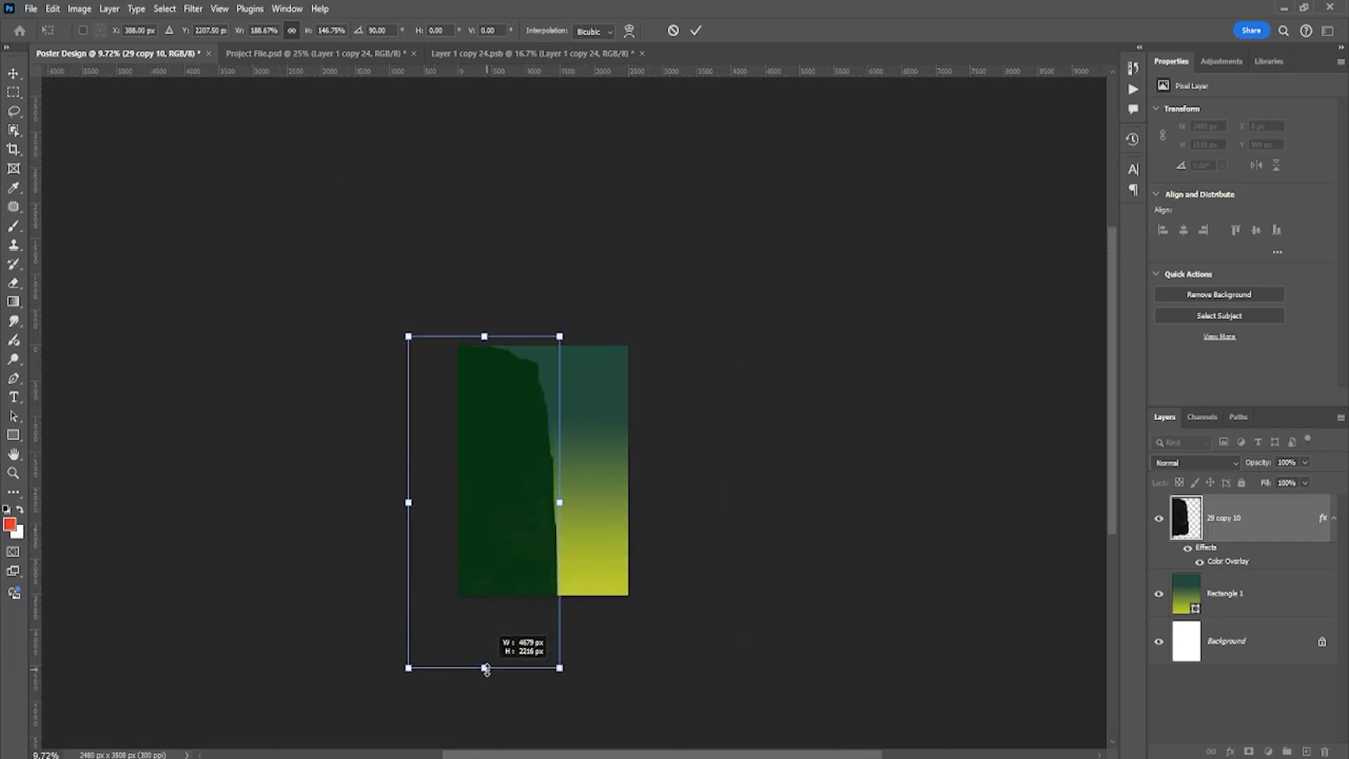
pyautogui.scroll(2, 585, 473)
pyautogui.scroll(2, 584, 473)
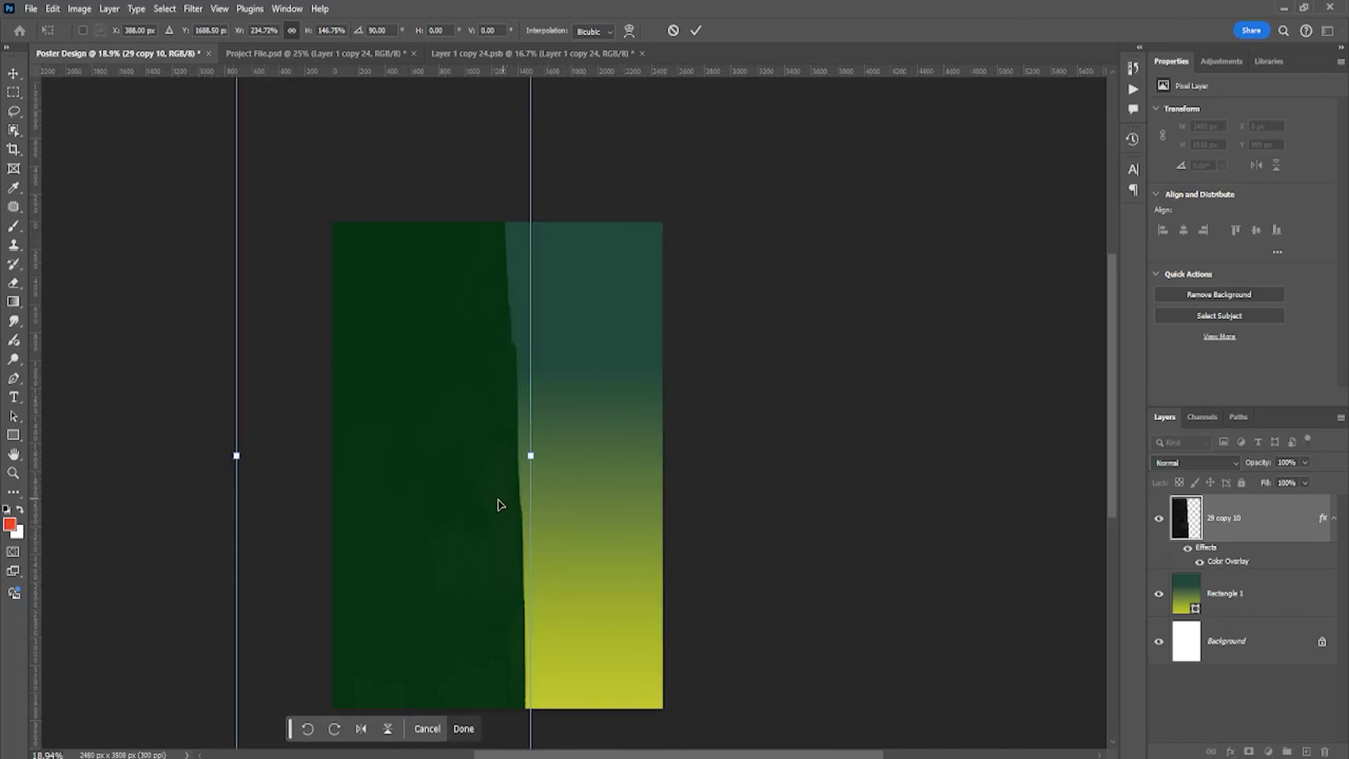
pyautogui.moveTo(497, 503); pyautogui.dragTo(482, 506)
pyautogui.moveTo(579, 471); pyautogui.dragTo(482, 502)
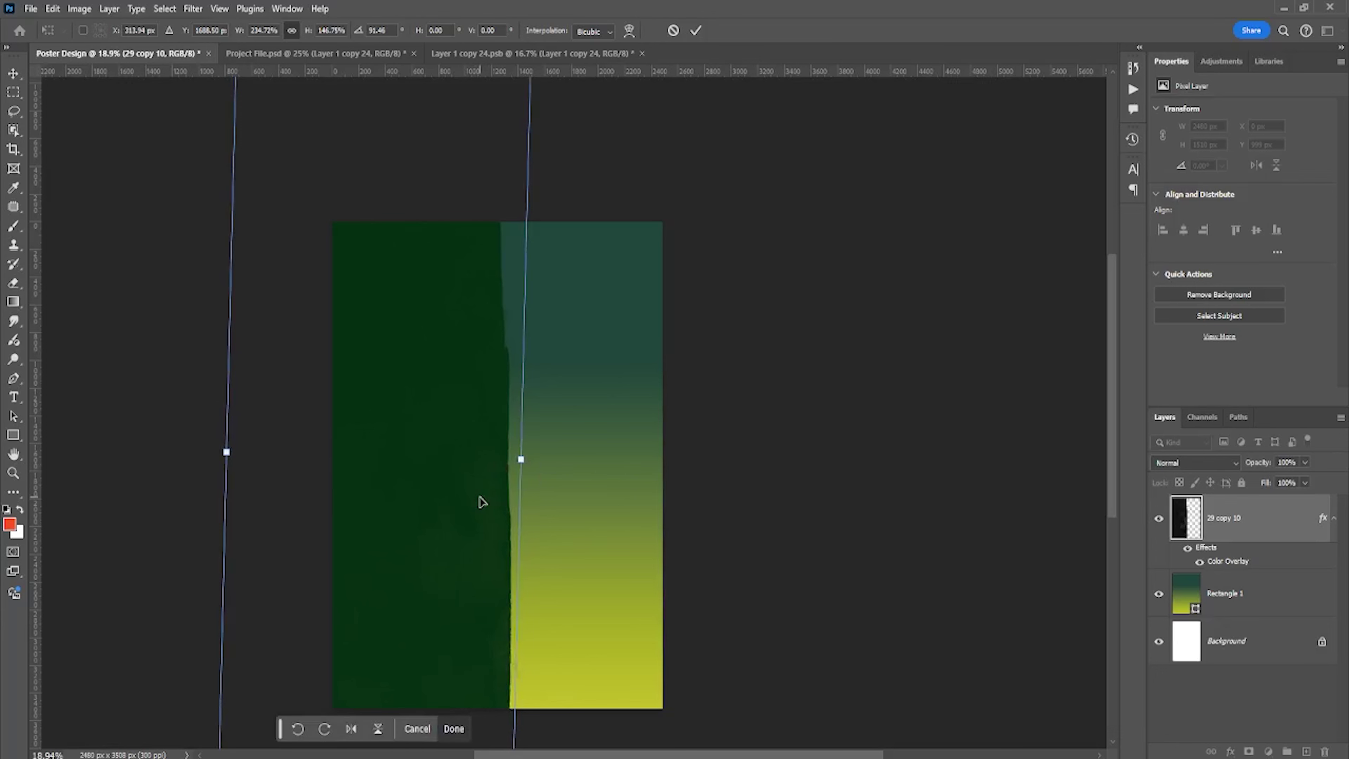
pyautogui.press('Return')
# - Check the result by selecting the background rectangle and green stroke layers, then deselect all
pyautogui.click(740, 521)
pyautogui.scroll(2, 837, 522)
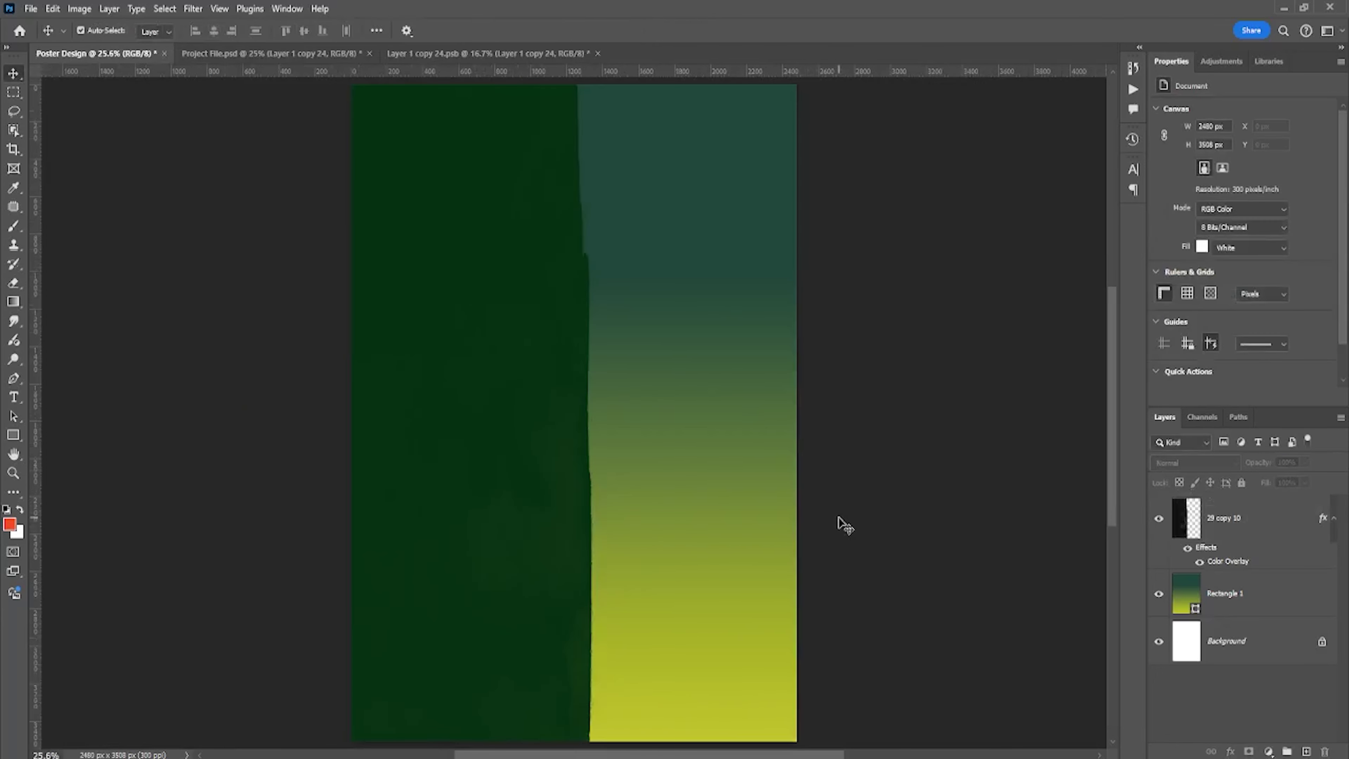
pyautogui.scroll(1, 768, 491)
pyautogui.click(768, 491)
pyautogui.moveTo(768, 492); pyautogui.dragTo(718, 449)
pyautogui.scroll(-1, 717, 450)
pyautogui.scroll(-1, 714, 446)
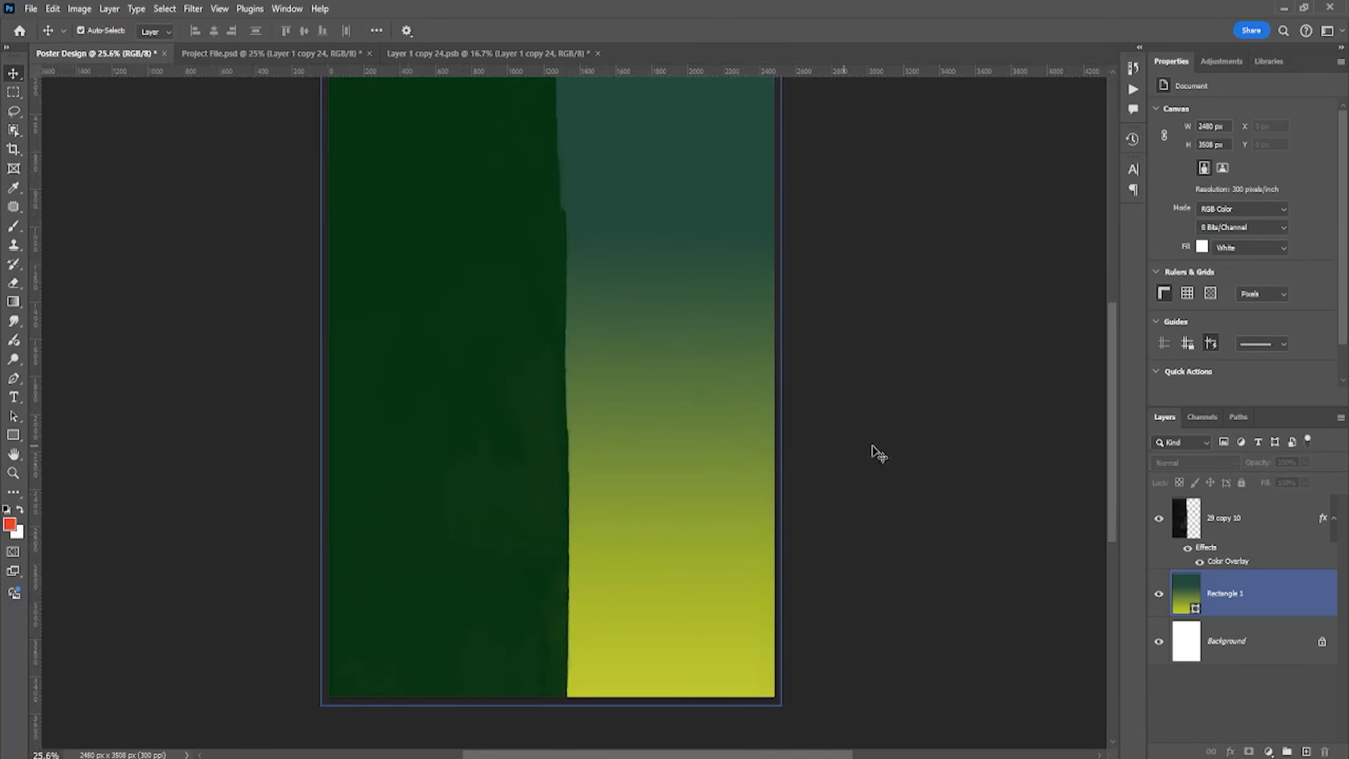
pyautogui.click(552, 463)
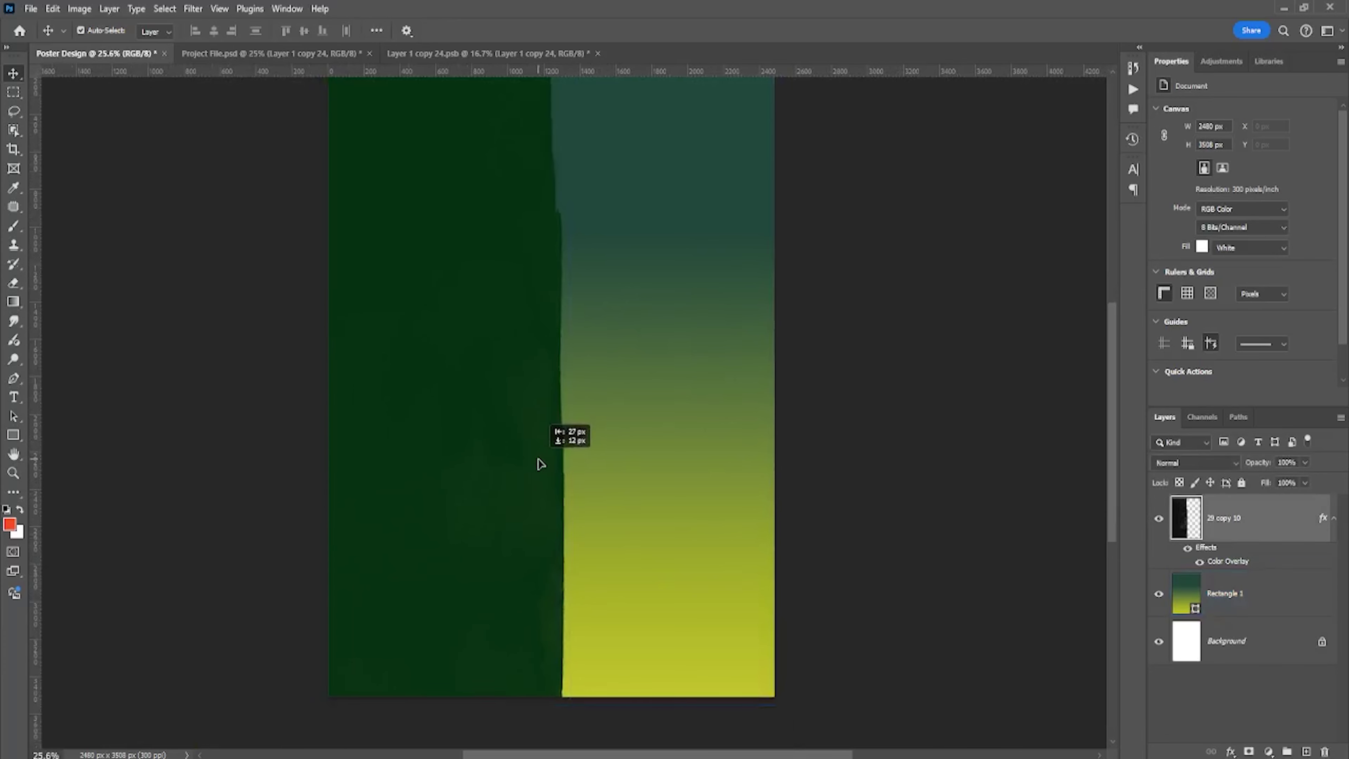
pyautogui.scroll(-2, 584, 451)
pyautogui.click(821, 449)
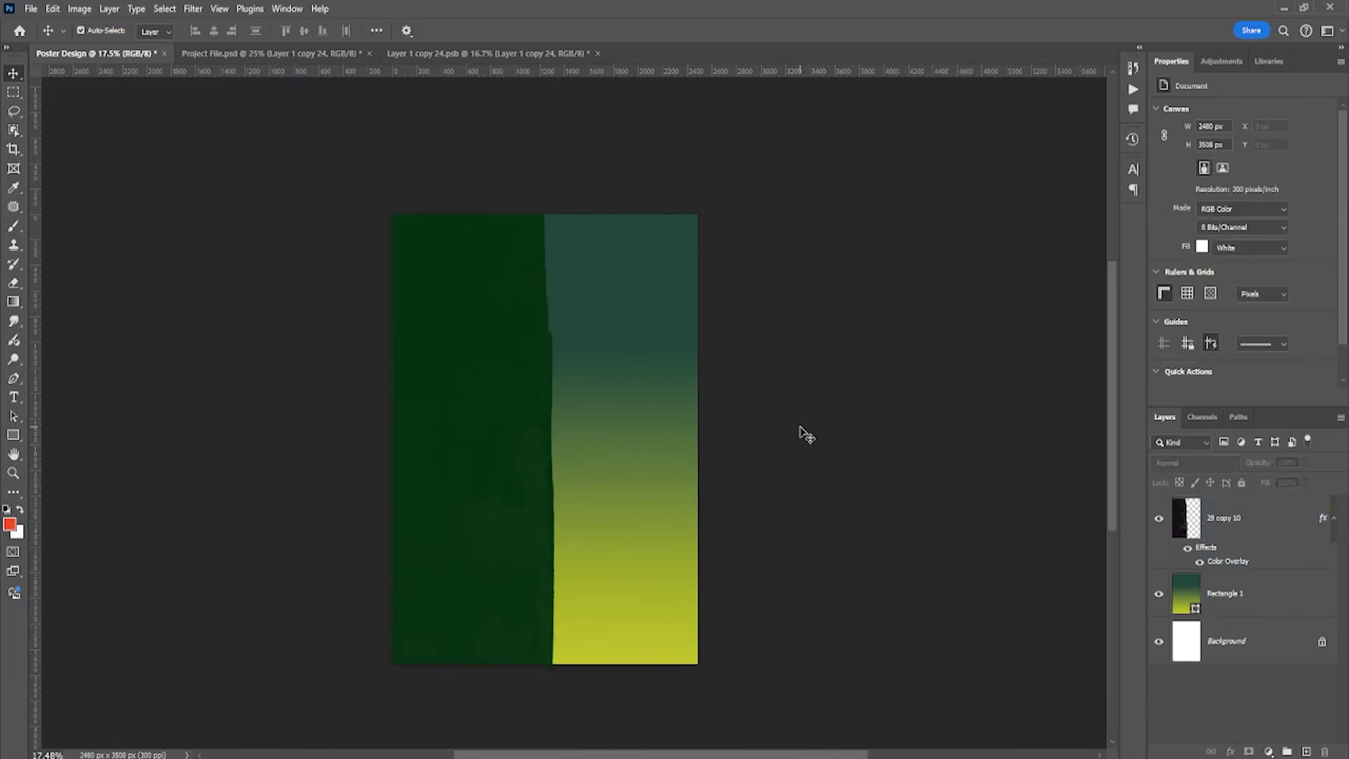
# - Open the crossfit workout photo, bring it into Poster Design, and enlarge and position it
pyautogui.click(37, 8)
pyautogui.click(47, 38)
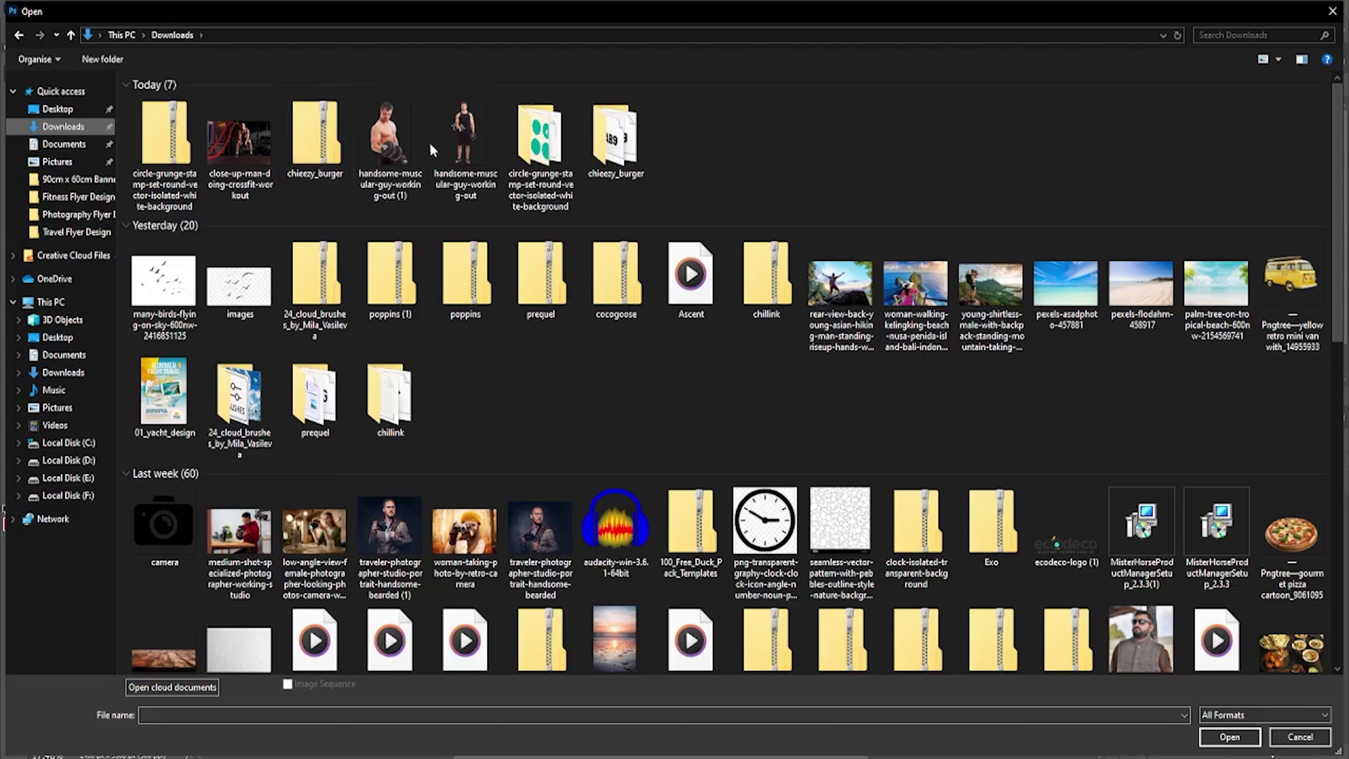
pyautogui.doubleClick(235, 140)
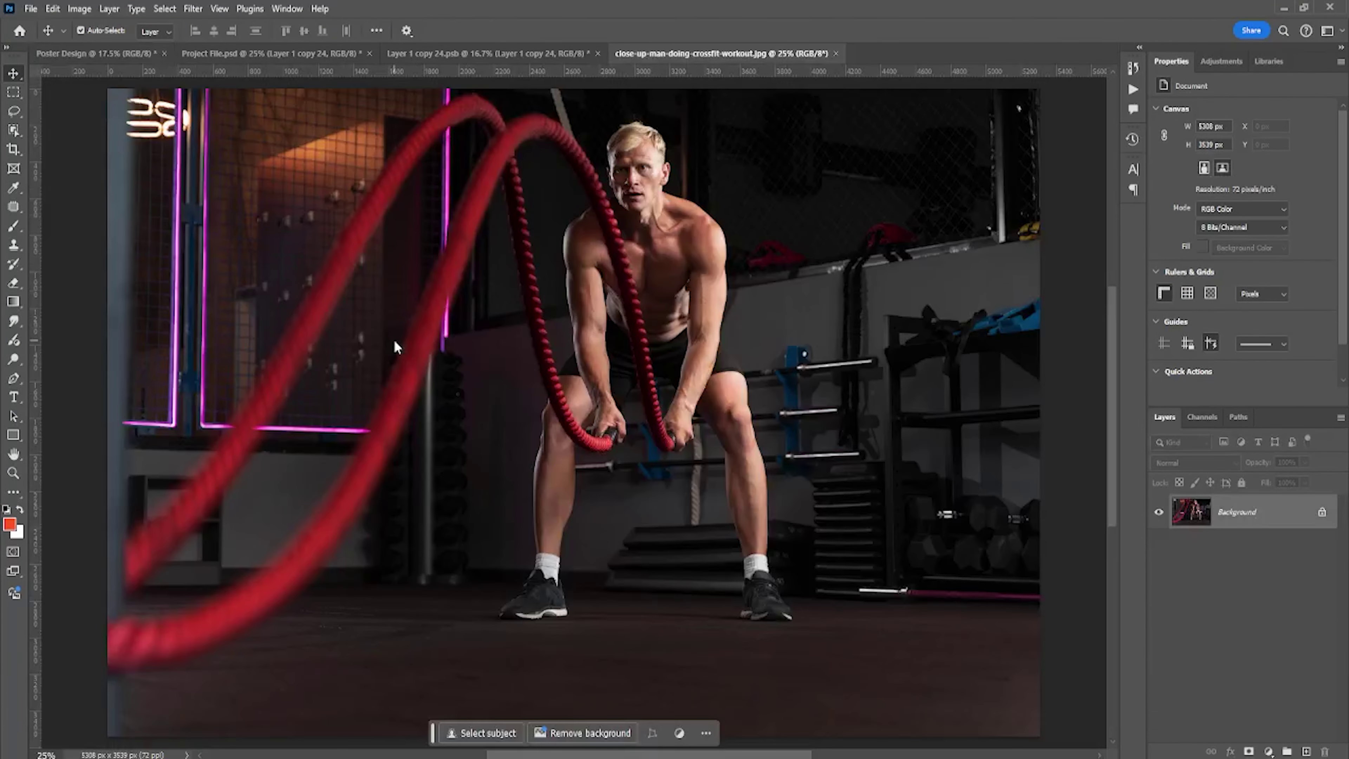
pyautogui.moveTo(1216, 520)
pyautogui.mouseDown()
pyautogui.moveTo(820, 416)
pyautogui.moveTo(358, 361)
pyautogui.moveTo(480, 493)
pyautogui.mouseUp()
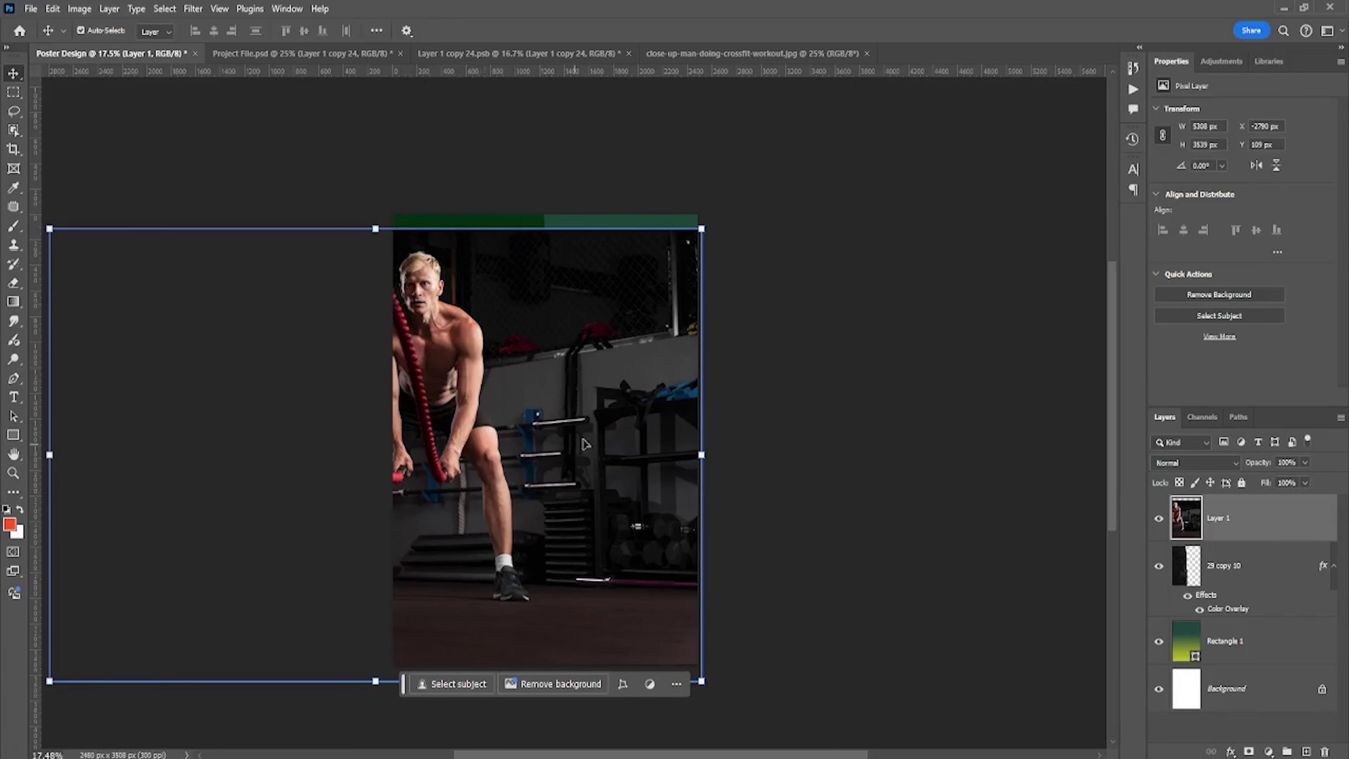
pyautogui.moveTo(585, 444); pyautogui.dragTo(606, 408)
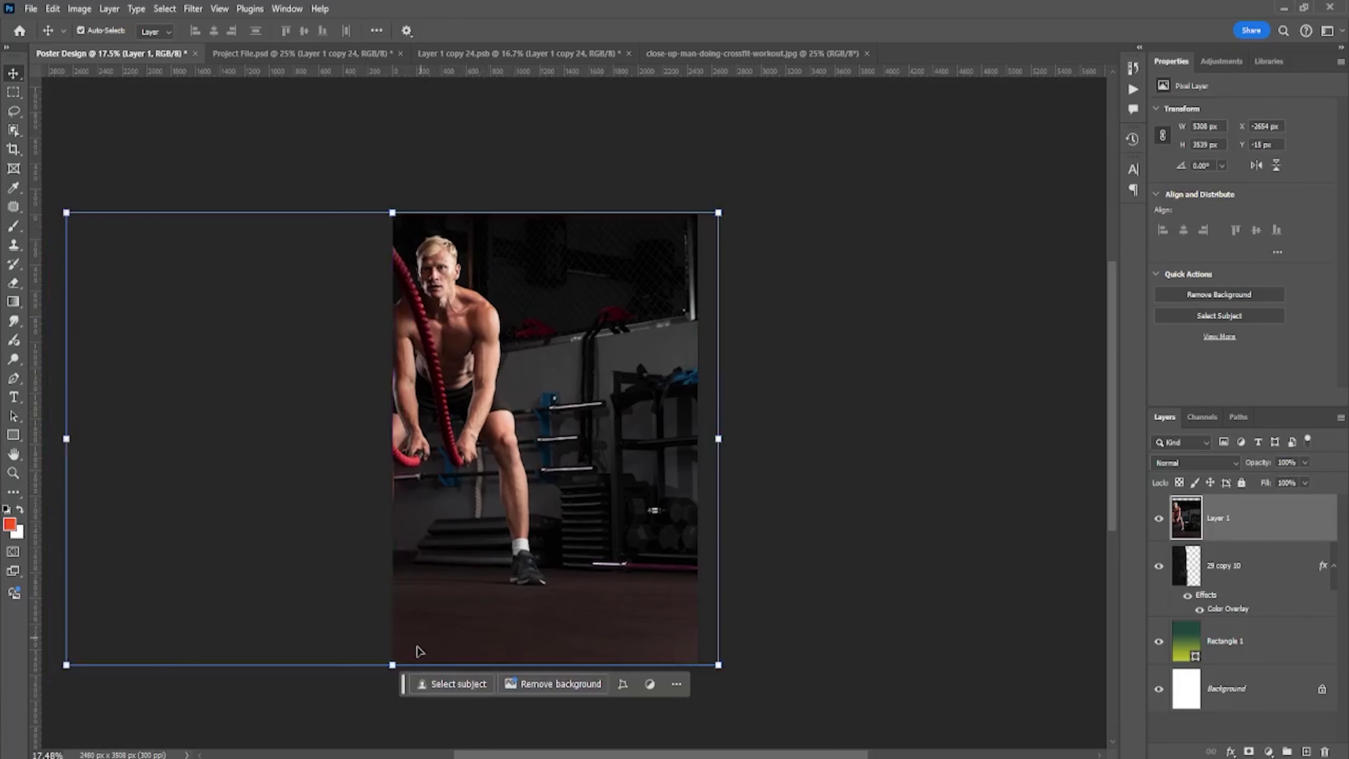
pyautogui.moveTo(392, 665); pyautogui.dragTo(401, 699)
pyautogui.moveTo(469, 518)
pyautogui.mouseDown()
pyautogui.moveTo(584, 545)
pyautogui.moveTo(555, 518)
pyautogui.mouseUp()
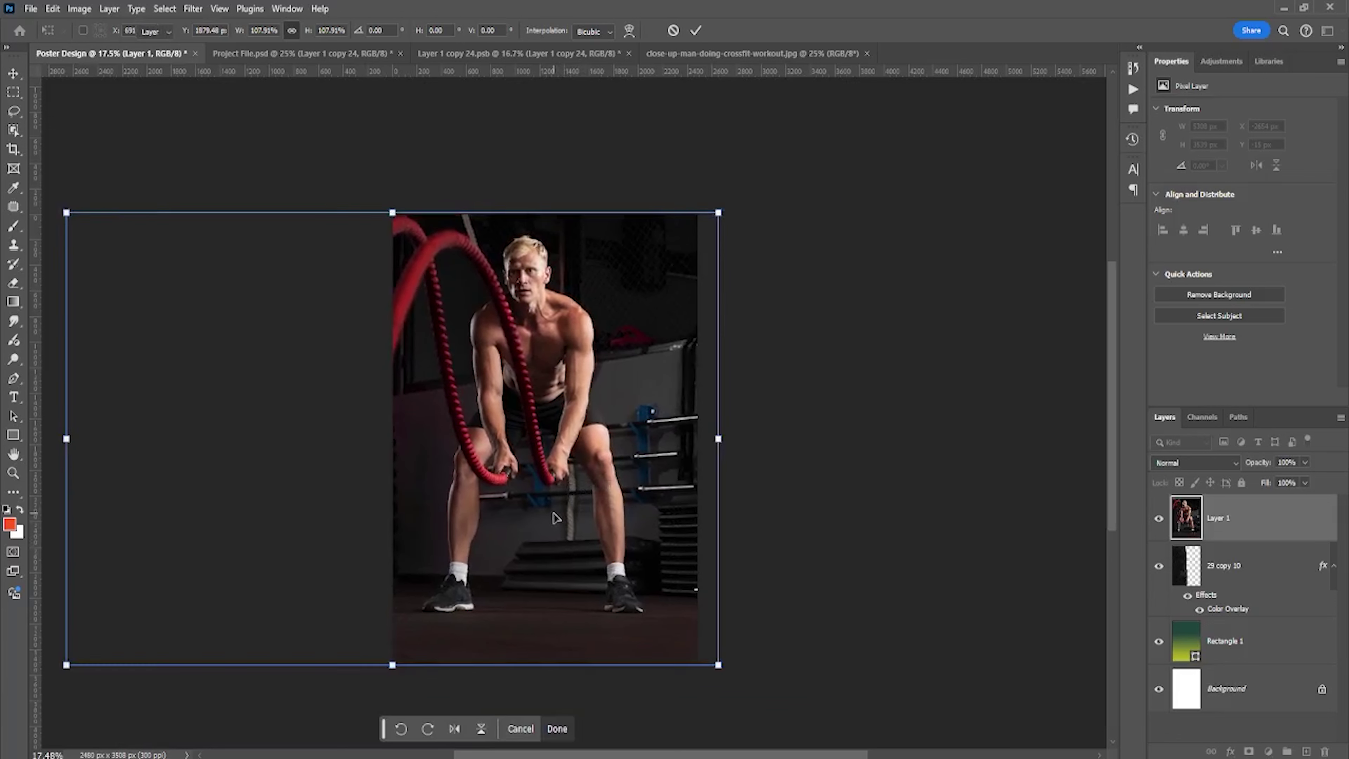
pyautogui.press('Return')
# - Clip the photo to the green stroke layer and convert the stroke to a smart object
pyautogui.rightClick(1236, 516)
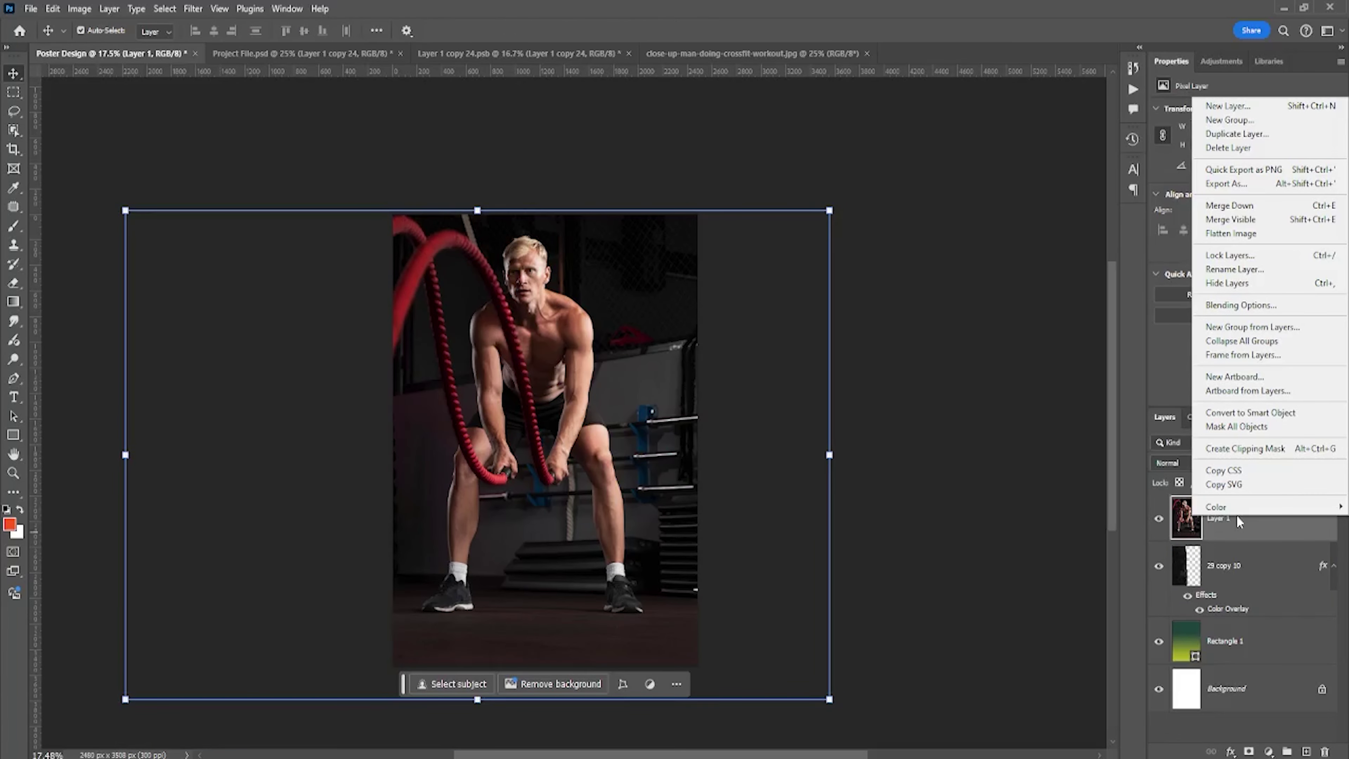
pyautogui.click(1245, 448)
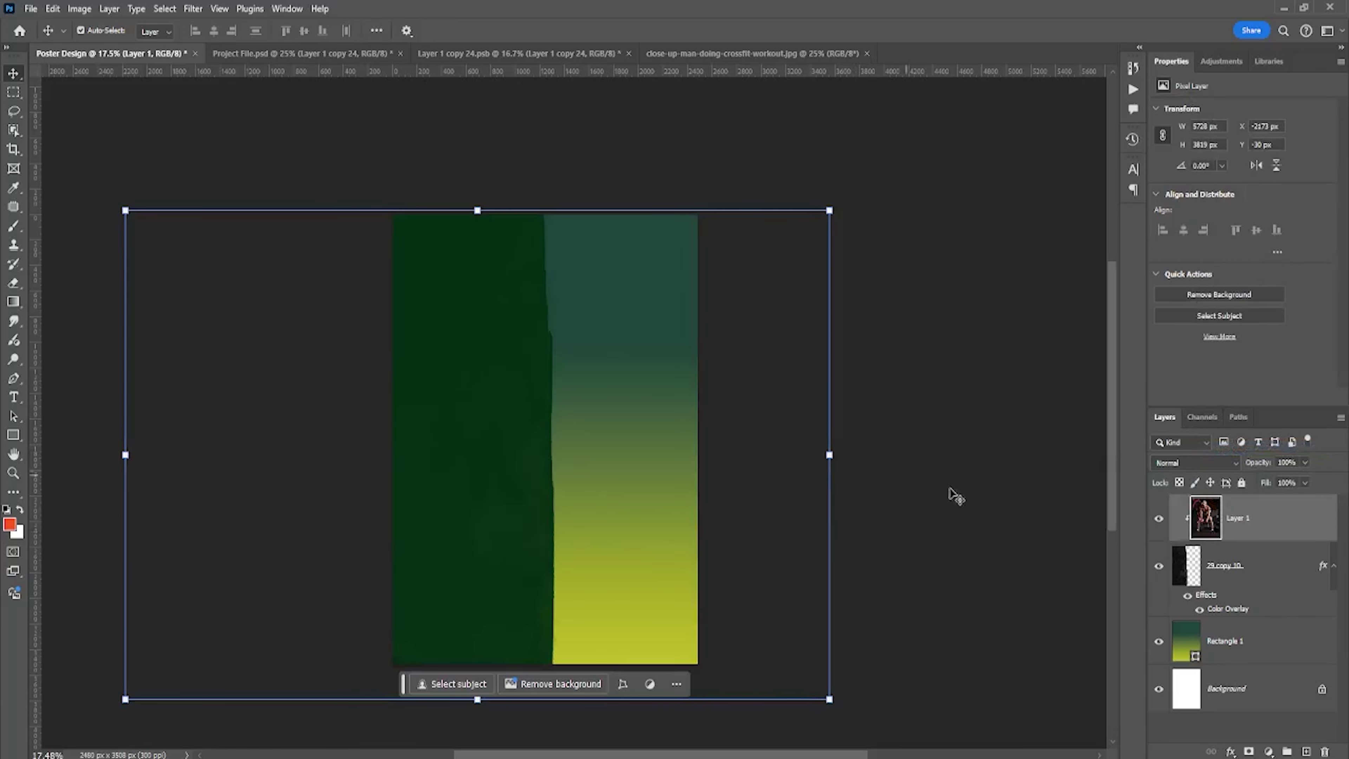
pyautogui.click(1225, 565)
pyautogui.rightClick(1242, 574)
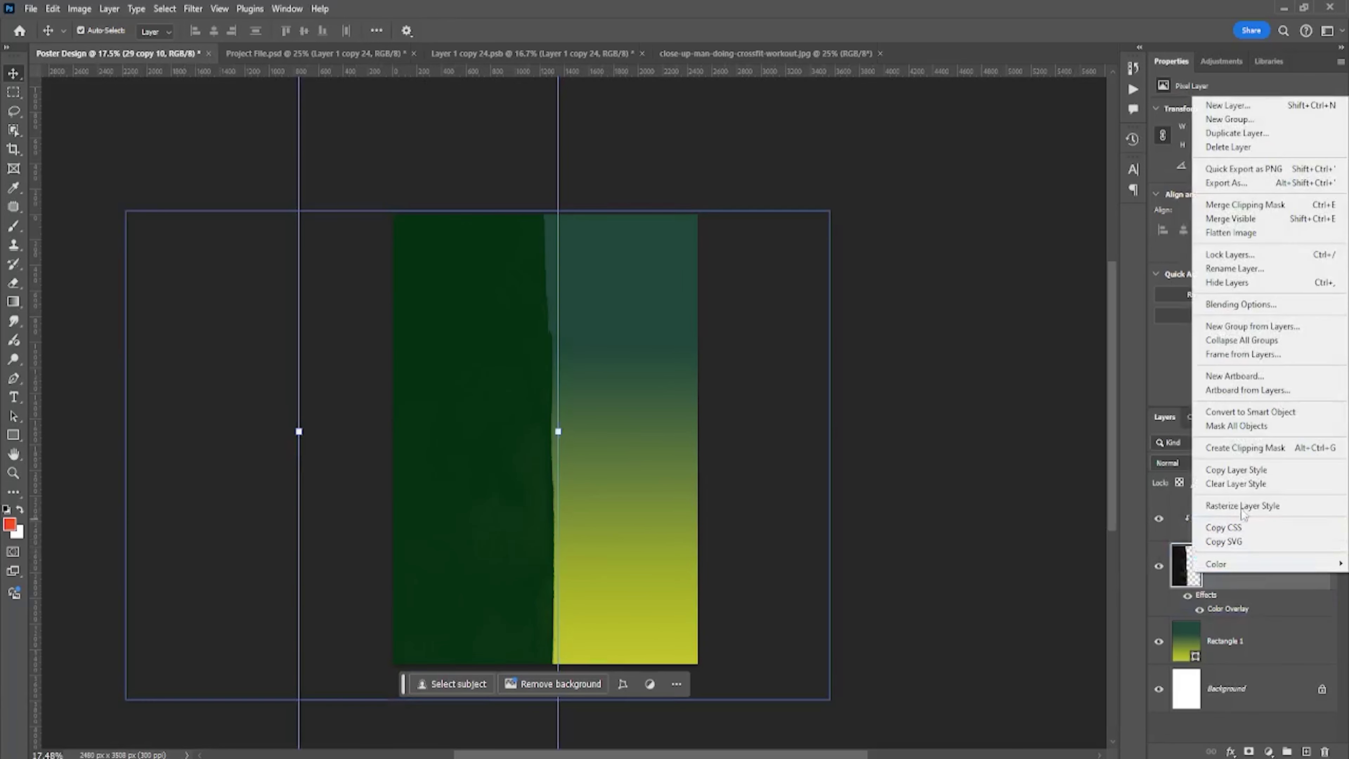
pyautogui.click(1251, 412)
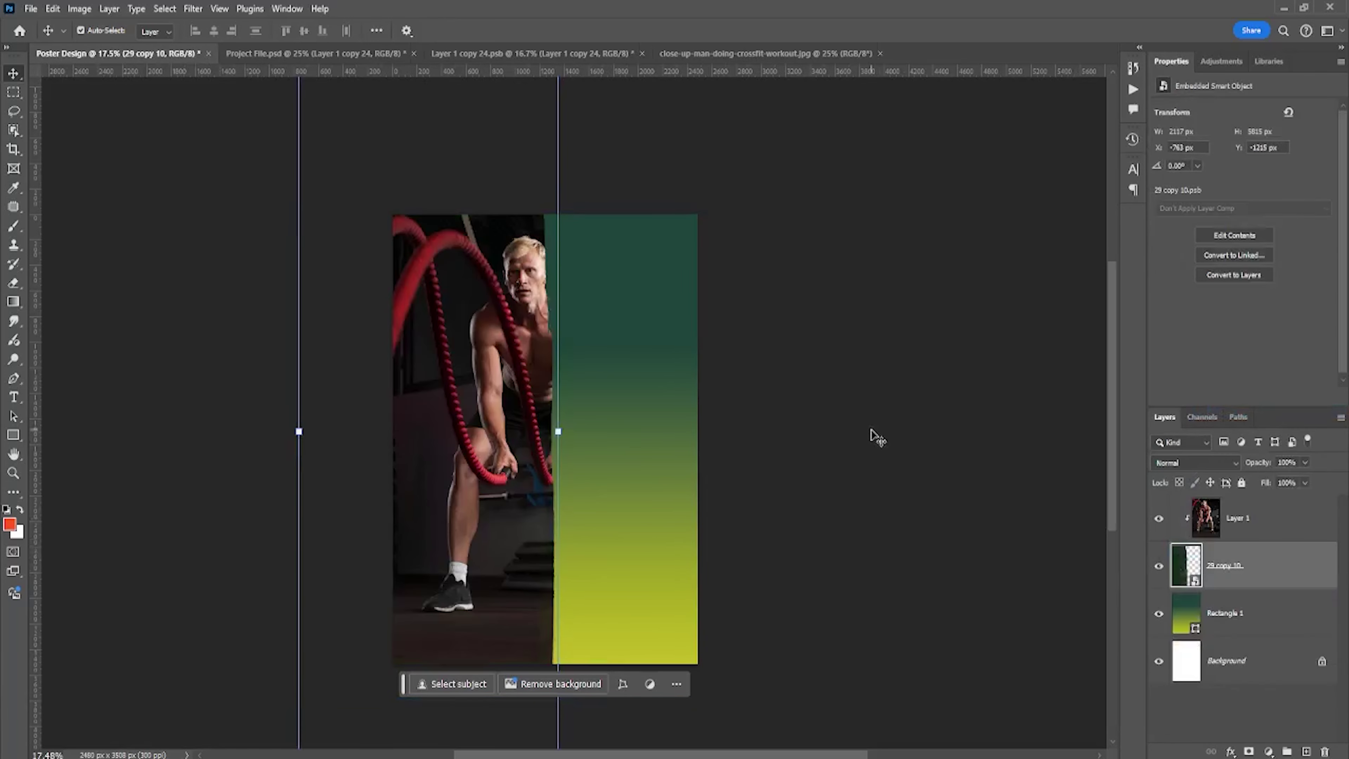
# - Set the crossfit photo layer's opacity to 10% and fit the whole poster in view
pyautogui.click(875, 442)
pyautogui.click(452, 275)
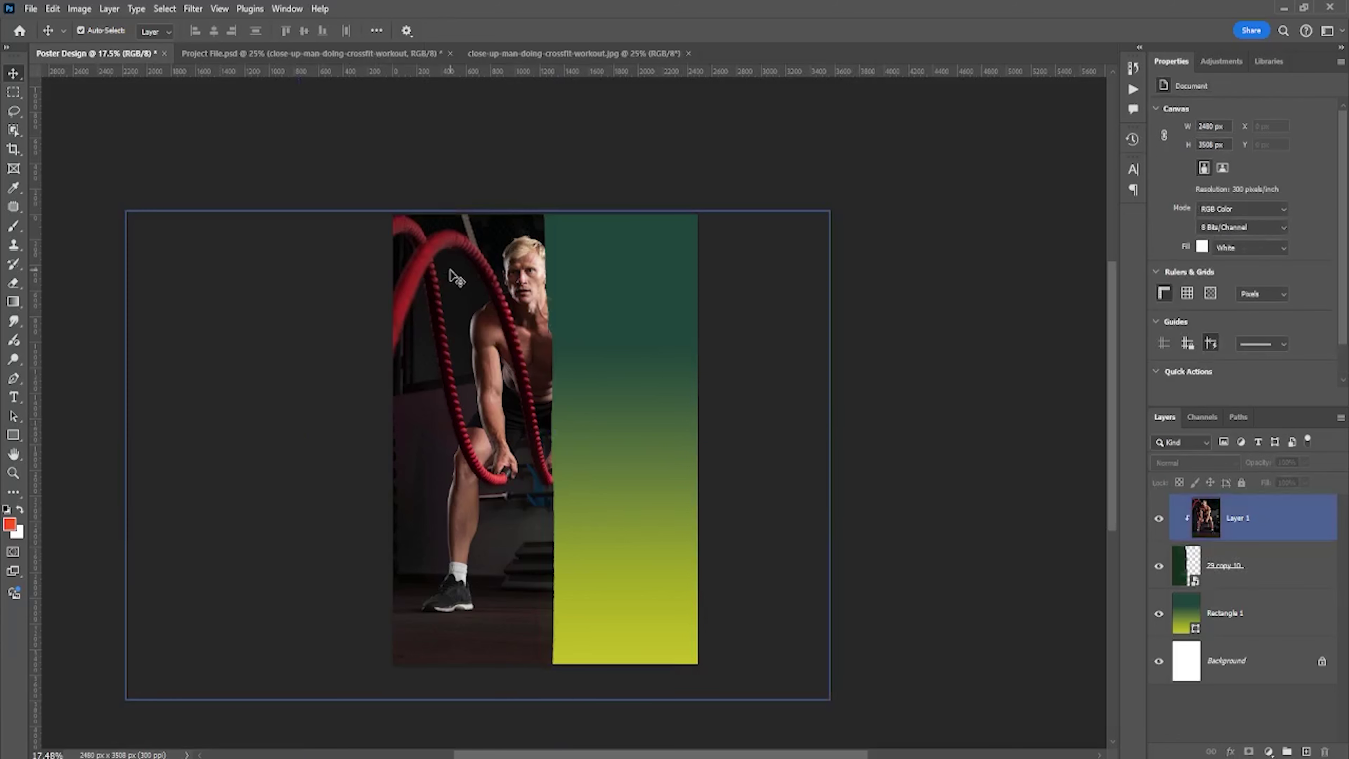
pyautogui.click(1232, 526)
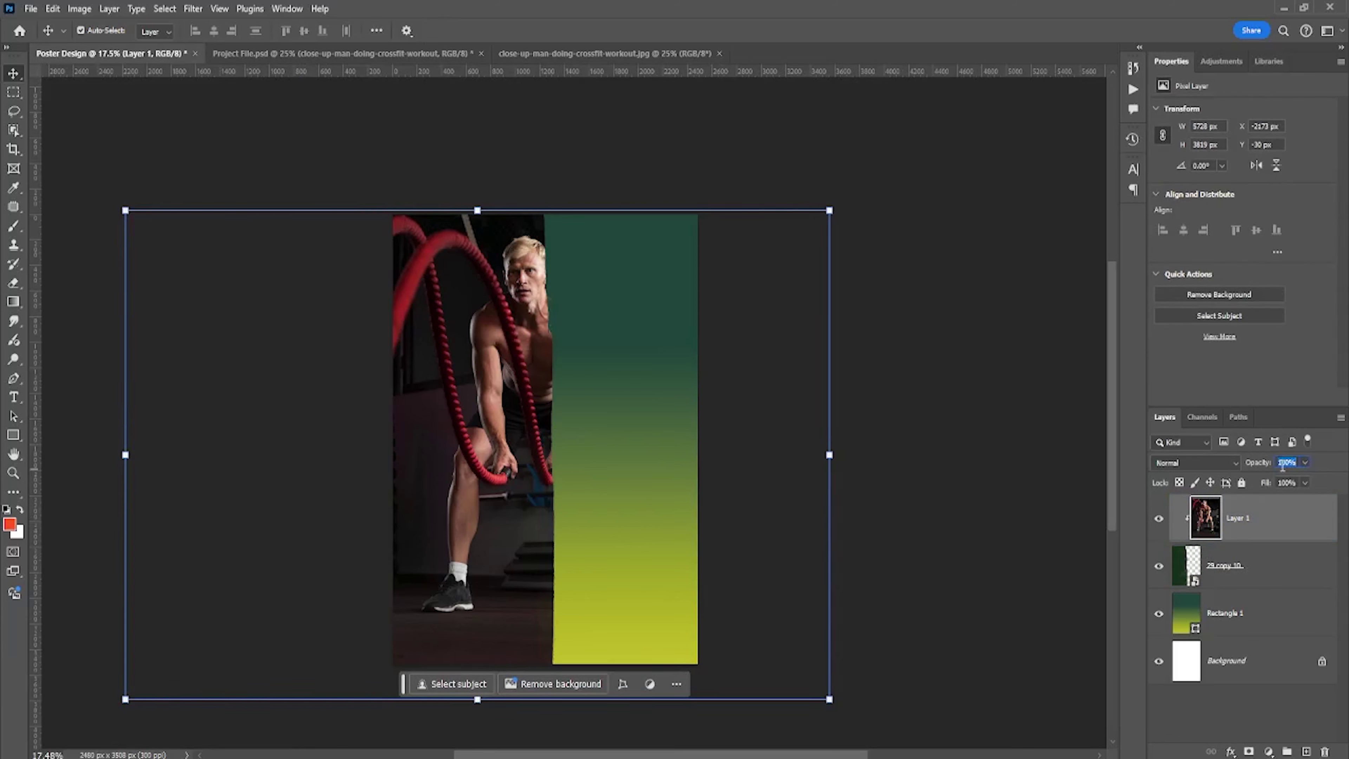
pyautogui.write('10')
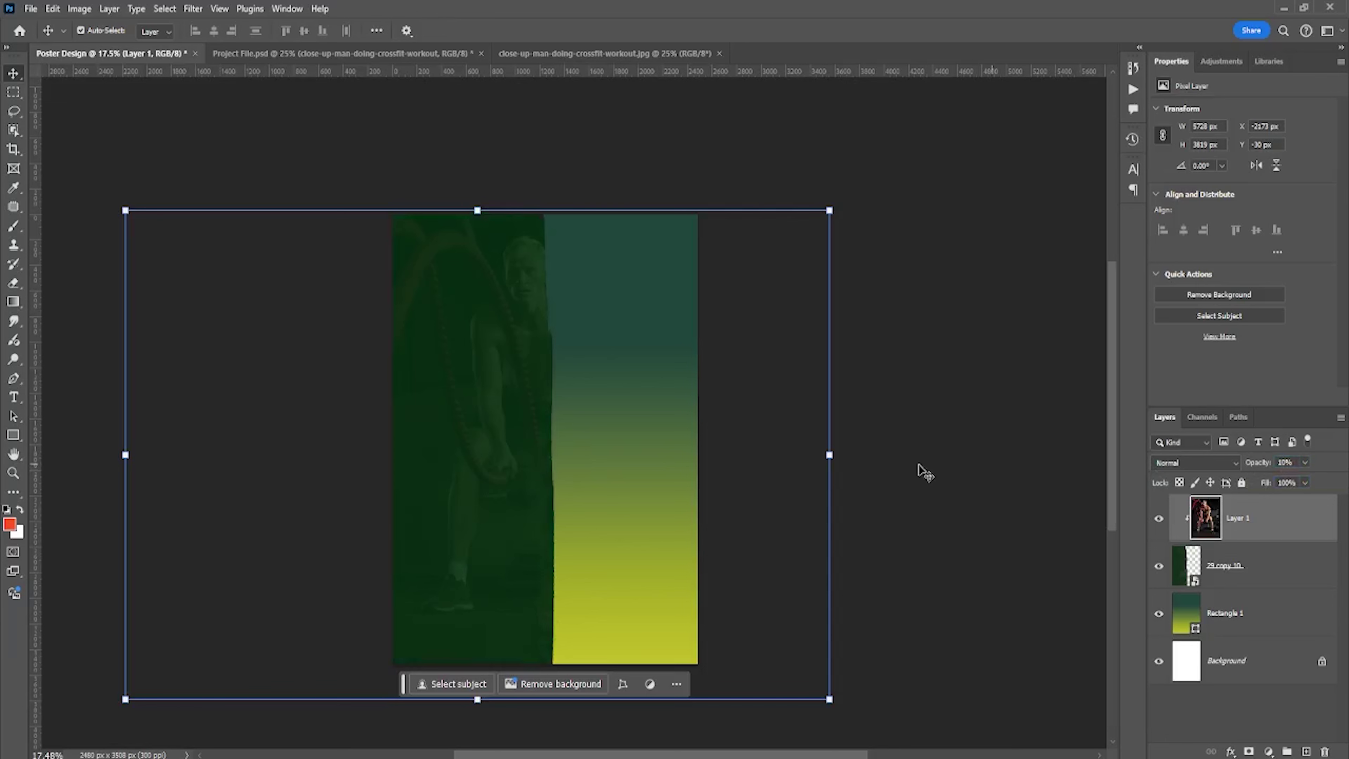
pyautogui.click(925, 472)
pyautogui.hotkey('ctrl', '0')
pyautogui.click(760, 465)
pyautogui.scroll(-1, 760, 465)
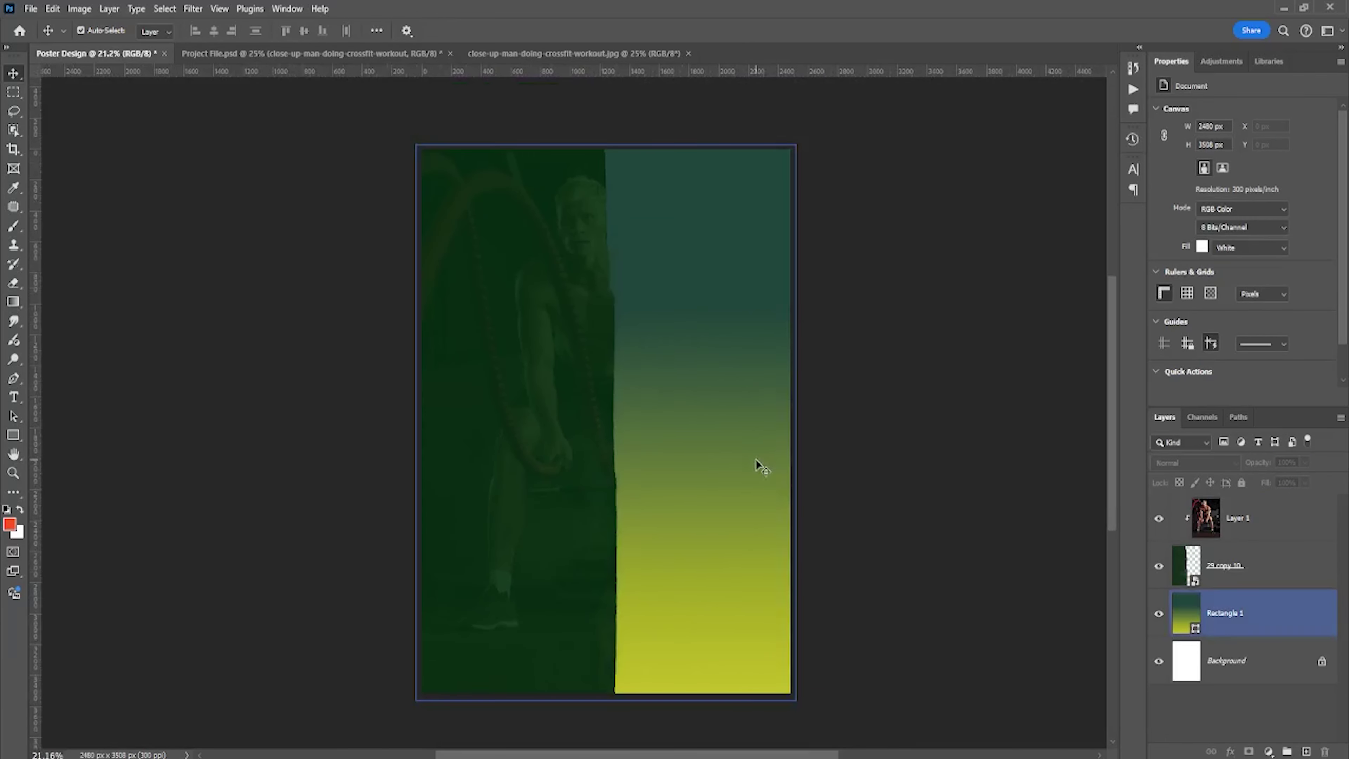
pyautogui.click(865, 441)
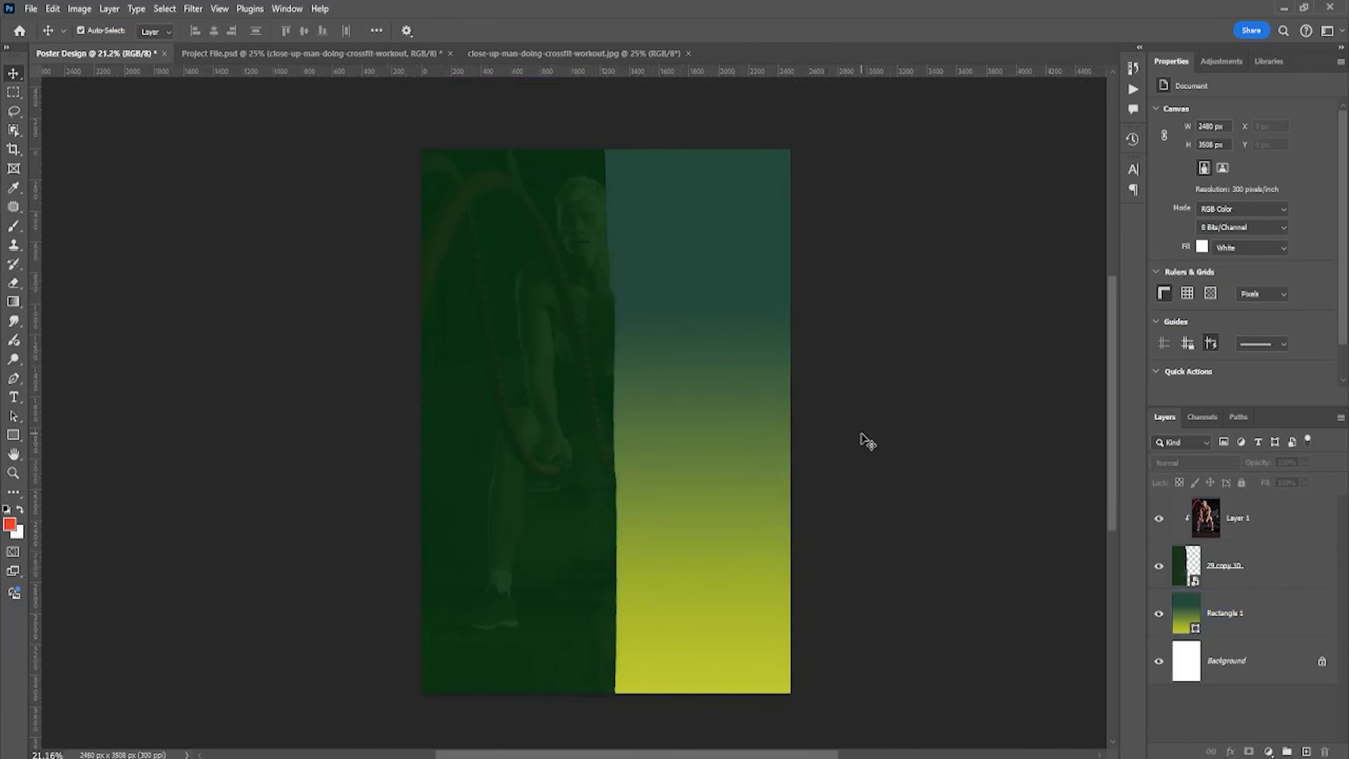
# - Drag the black-and-white muscular man with dumbbells image into the poster
pyautogui.moveTo(867, 441)
pyautogui.mouseDown()
pyautogui.moveTo(547, 336)
pyautogui.moveTo(593, 377)
pyautogui.moveTo(612, 427)
pyautogui.mouseUp()
pyautogui.click(888, 428)
pyautogui.hotkey('ctrl', '0')
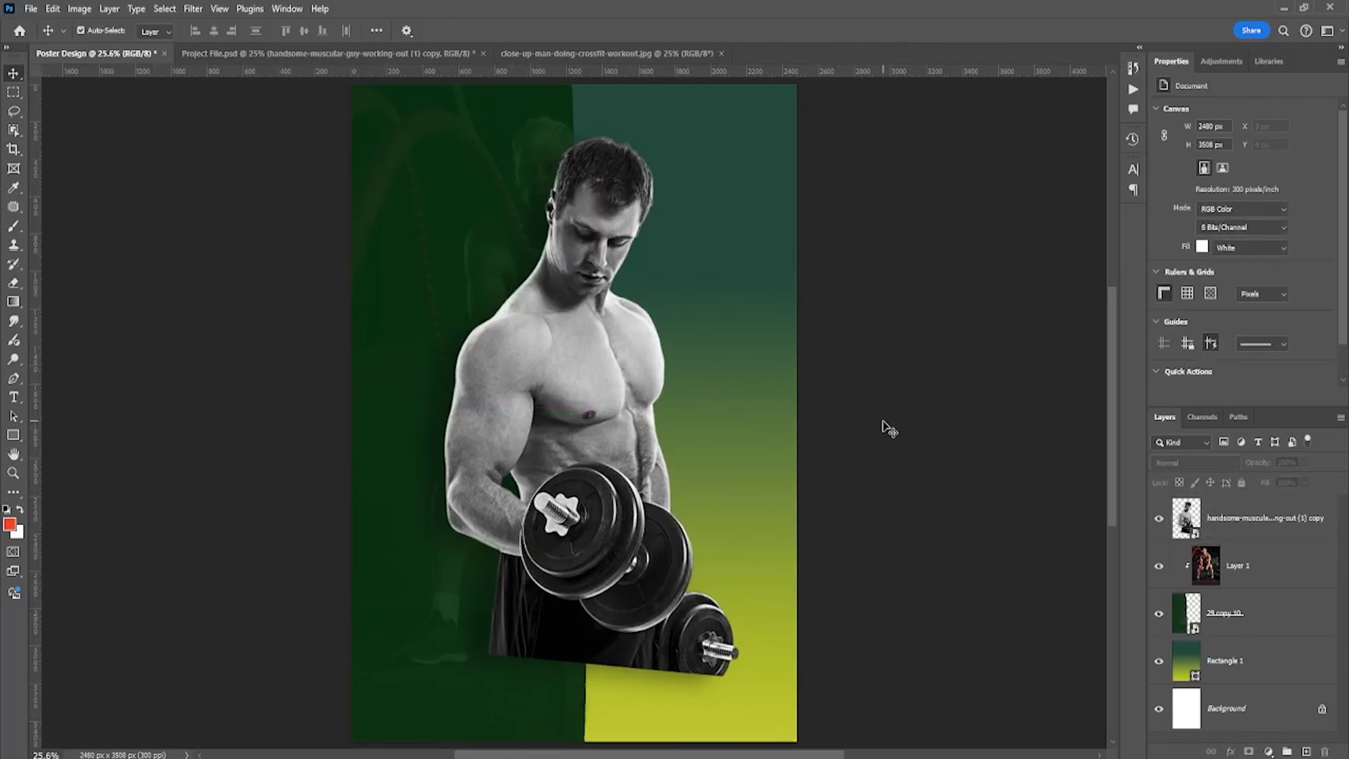
pyautogui.scroll(-1, 889, 429)
pyautogui.click(1253, 566)
# - Duplicate the dark green stroke to the top and rotate it to about -79° over the man's lower body
pyautogui.click(1257, 611)
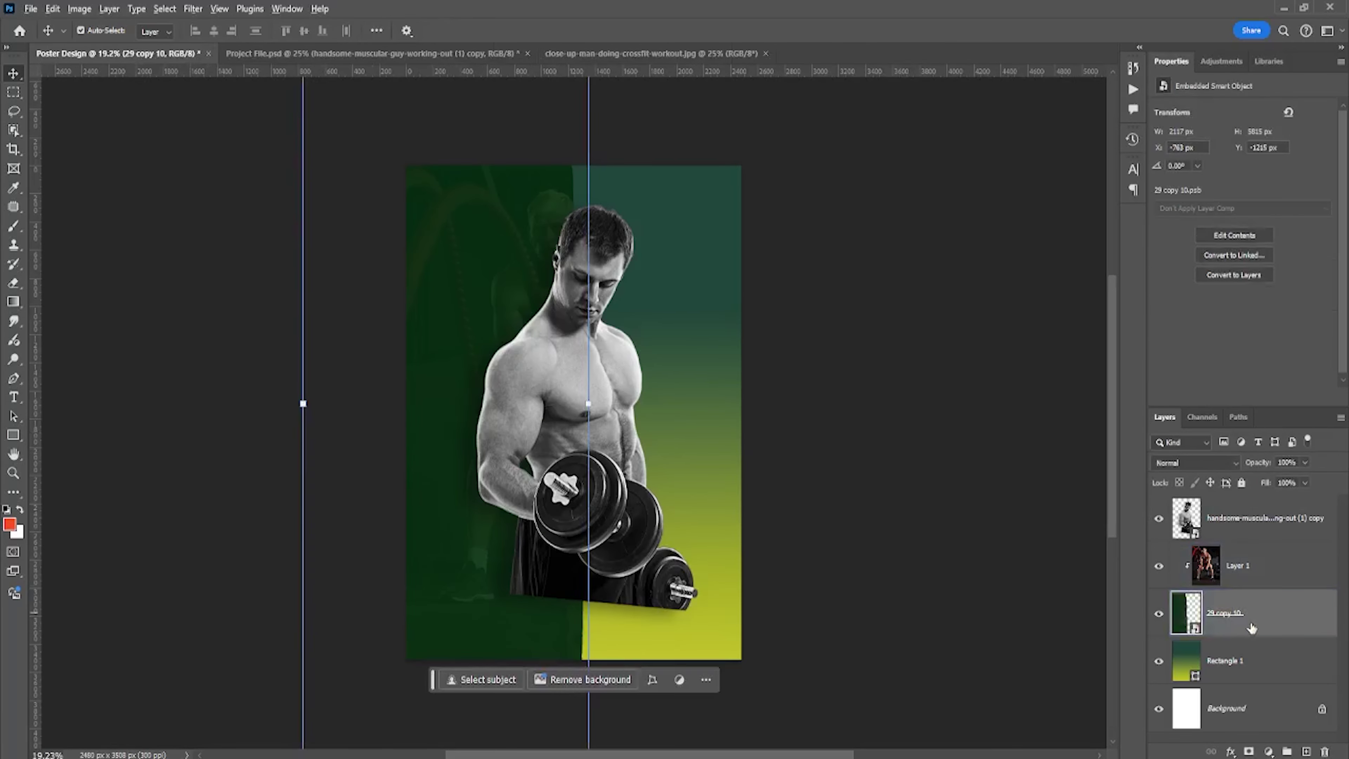
pyautogui.hotkey('ctrl', 'j')
pyautogui.hotkey('ctrl', 'shift', ']')
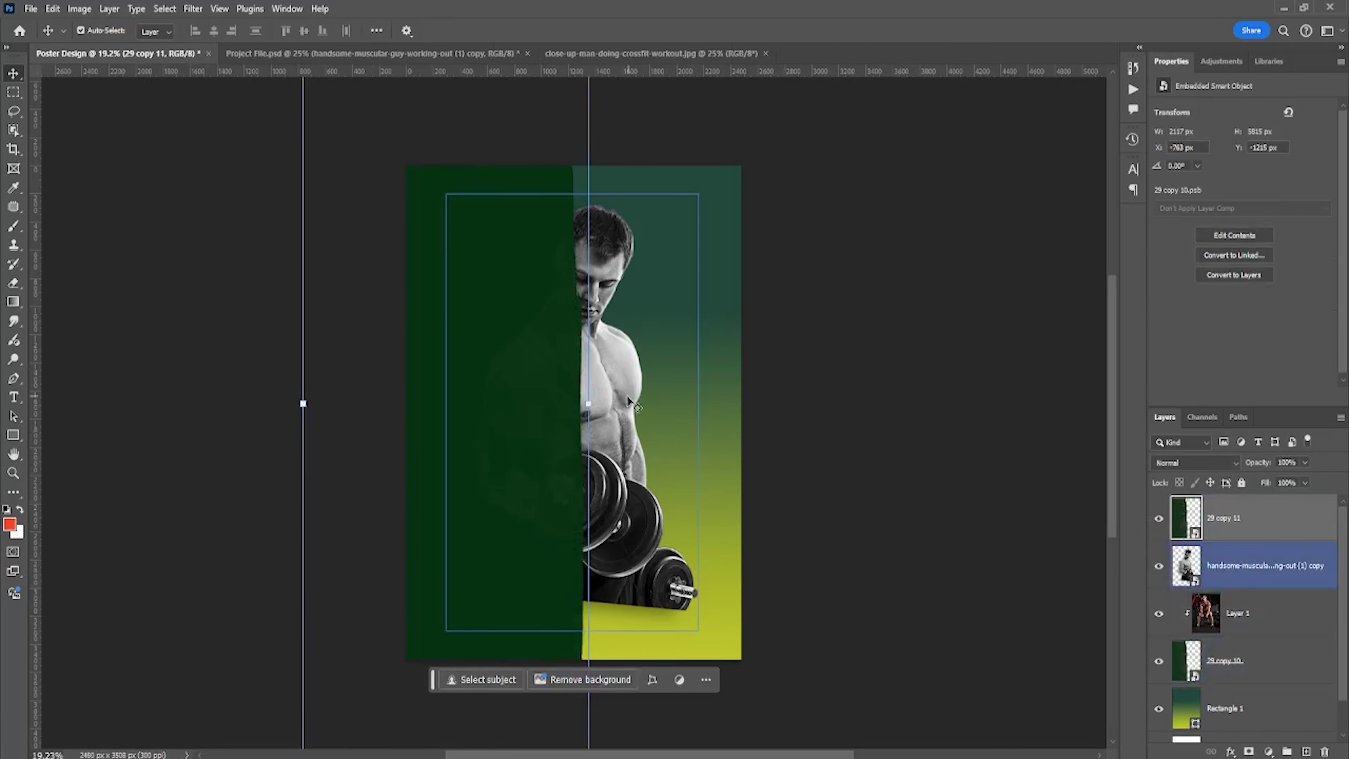
pyautogui.hotkey('ctrl', 't')
pyautogui.moveTo(599, 402)
pyautogui.mouseDown()
pyautogui.moveTo(519, 243)
pyautogui.moveTo(475, 230)
pyautogui.mouseUp()
pyautogui.moveTo(660, 383); pyautogui.dragTo(762, 663)
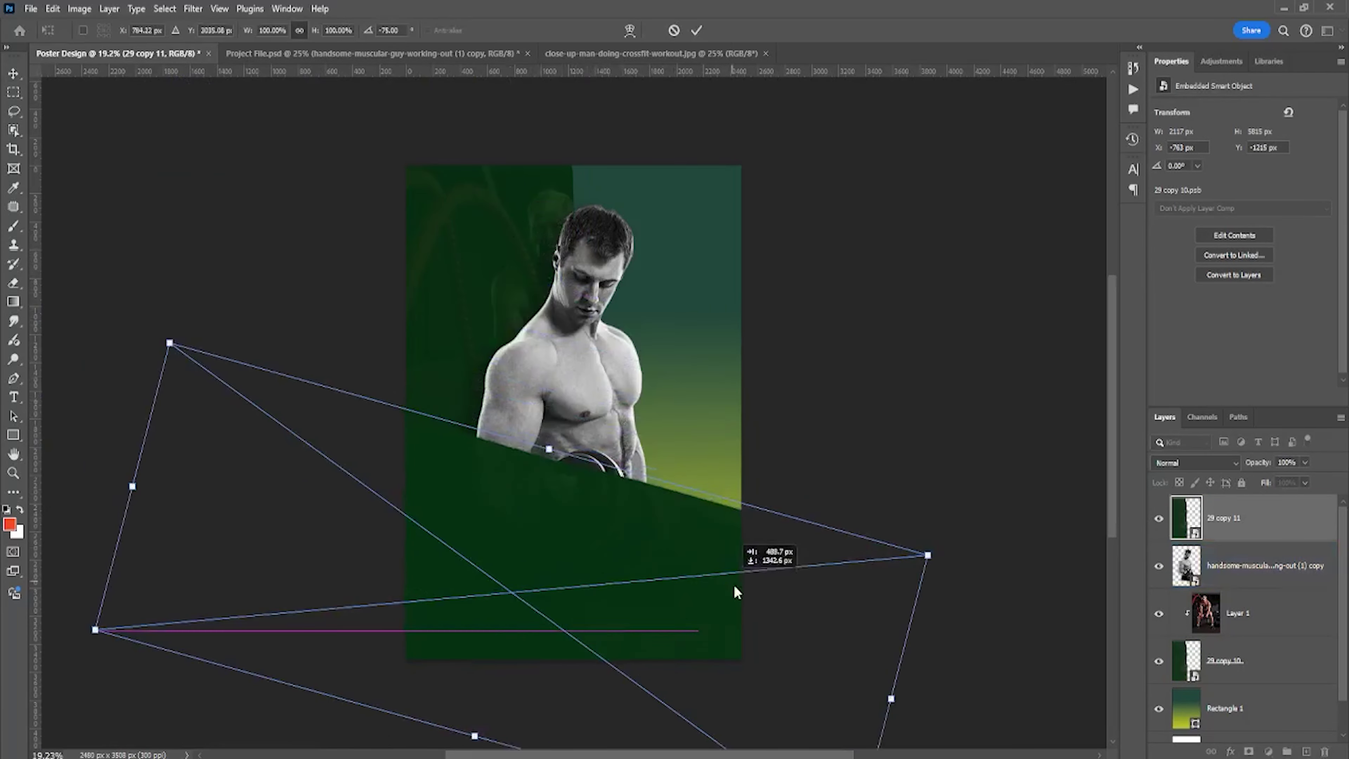
pyautogui.moveTo(743, 547)
pyautogui.mouseDown()
pyautogui.moveTo(714, 515)
pyautogui.moveTo(722, 524)
pyautogui.mouseUp()
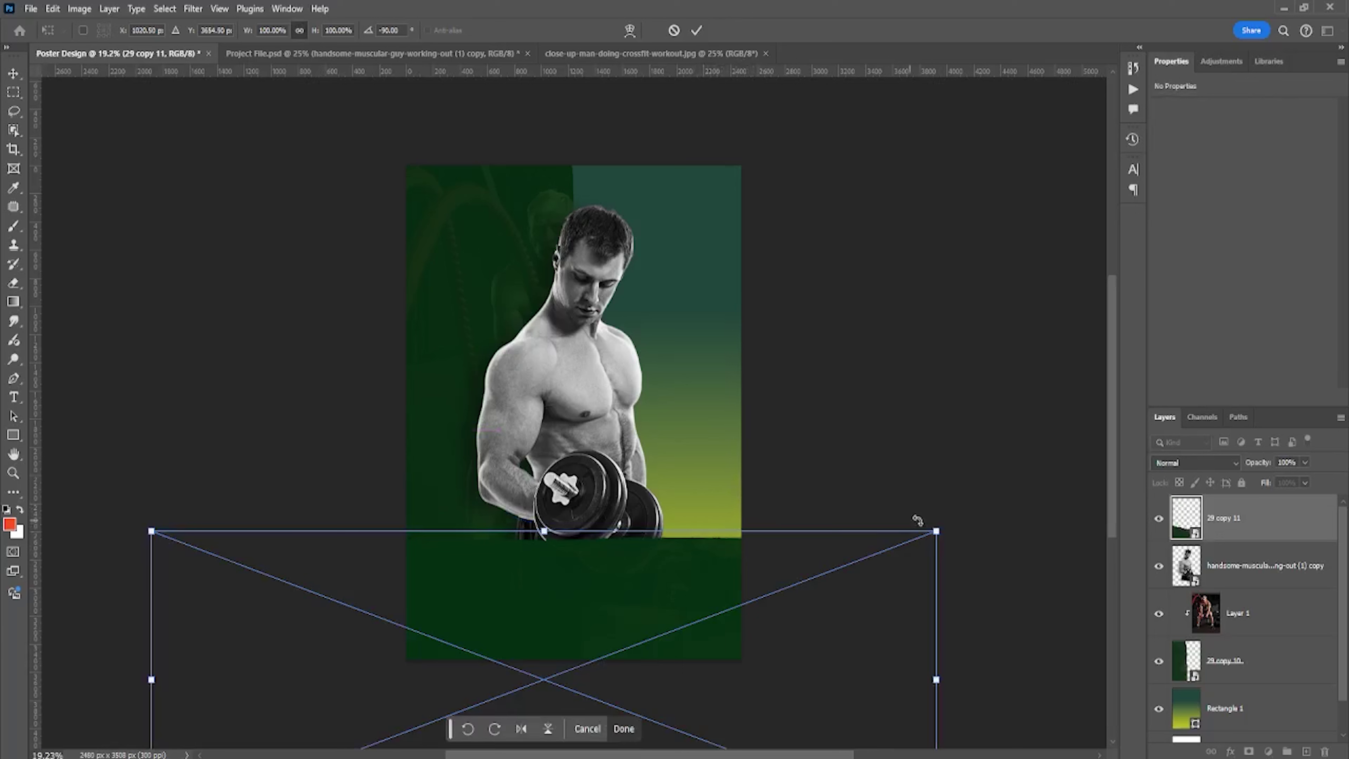
pyautogui.moveTo(951, 525); pyautogui.dragTo(970, 582)
pyautogui.moveTo(681, 573); pyautogui.dragTo(706, 588)
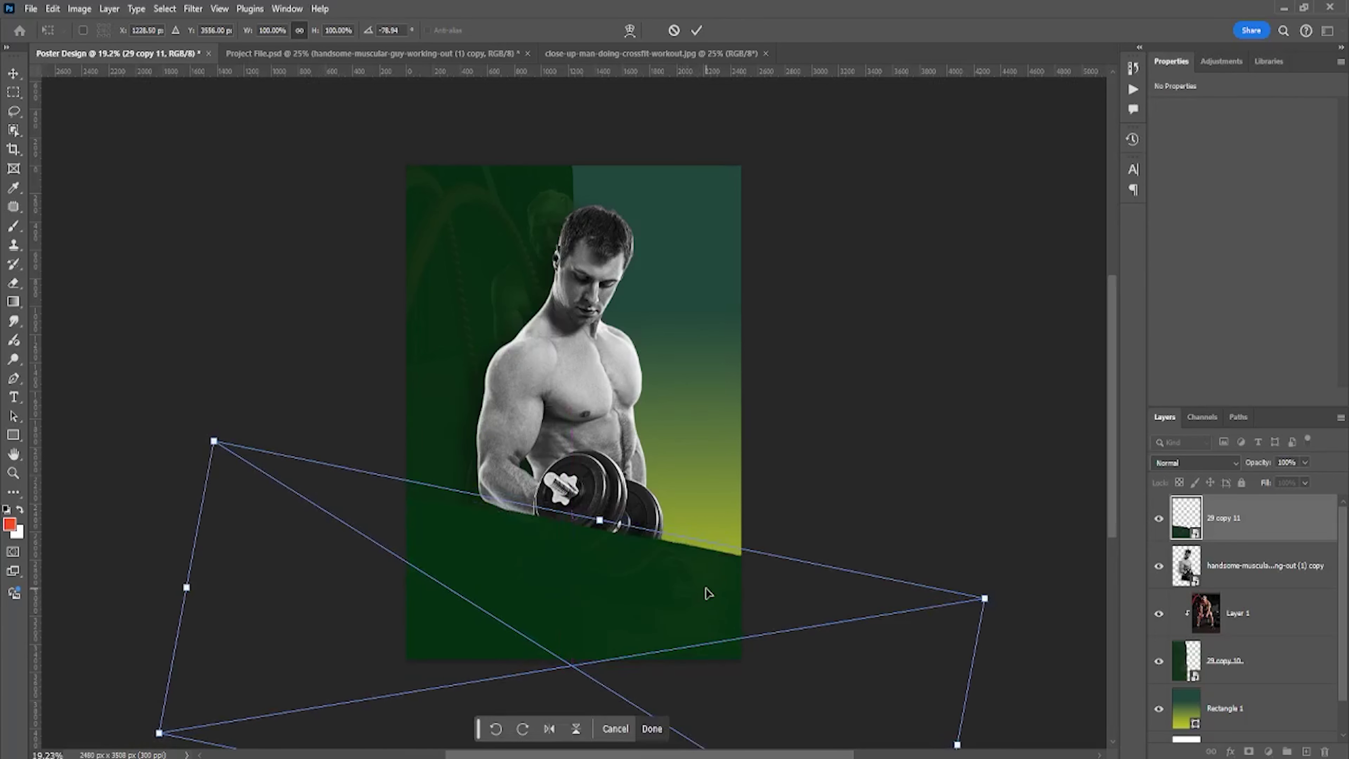
pyautogui.press('Return')
# - Paste the cream torn-paper stroke across the poster's bottom and lower it slightly
pyautogui.hotkey('ctrl', 'v')
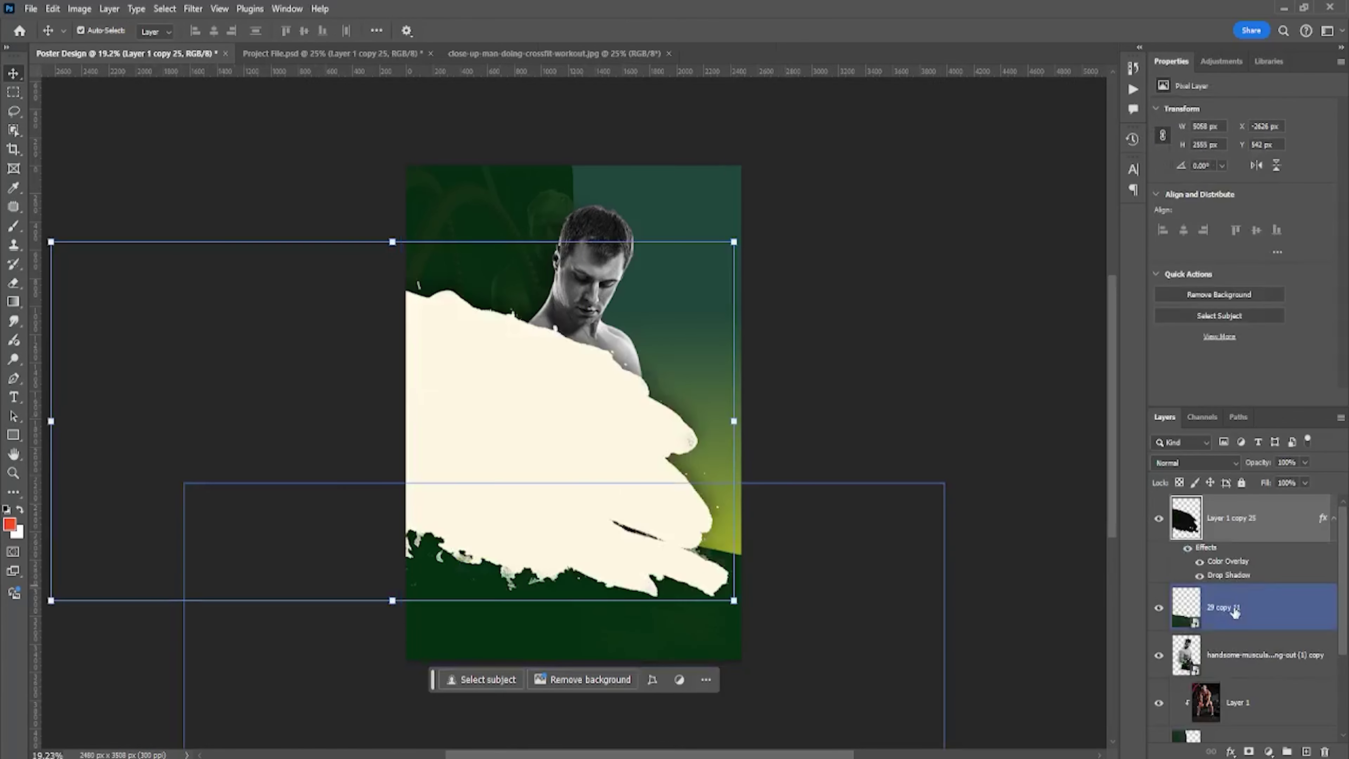
pyautogui.moveTo(729, 722); pyautogui.dragTo(770, 698)
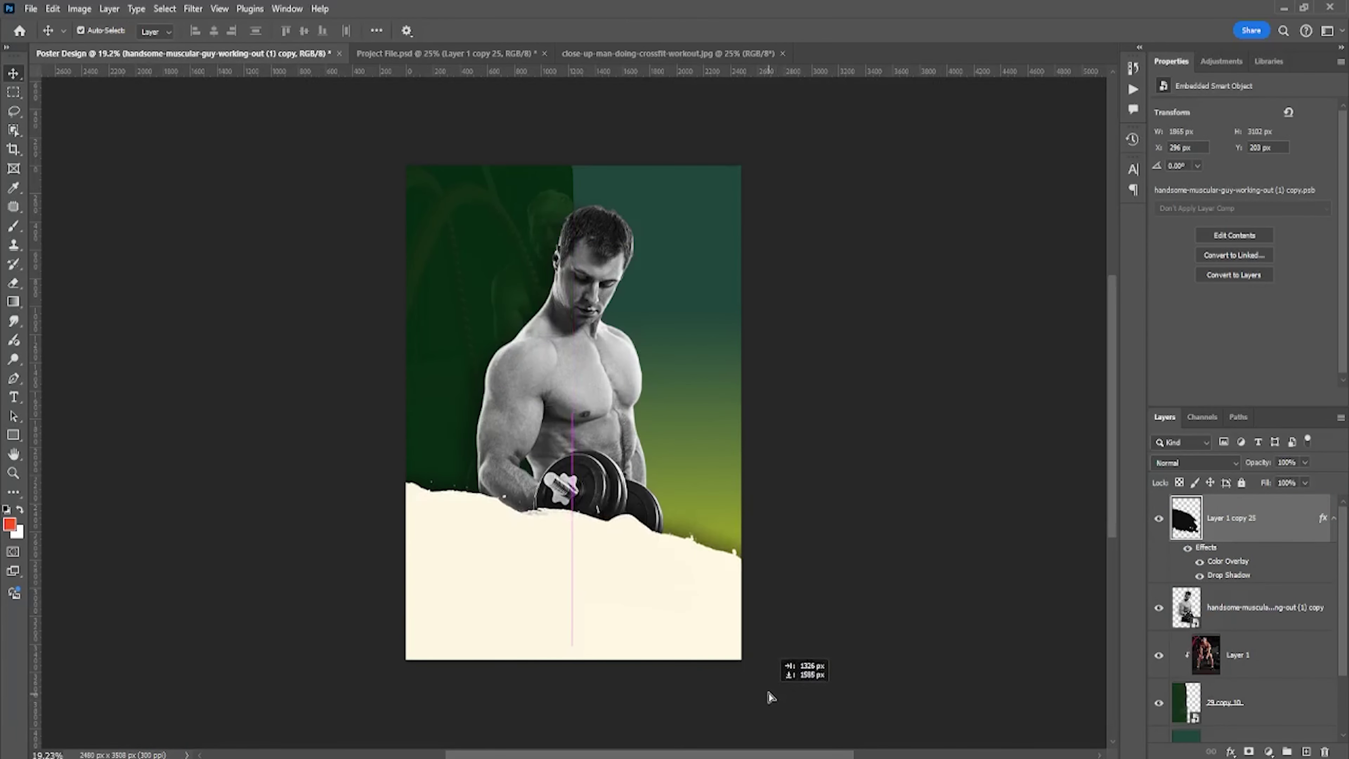
pyautogui.moveTo(769, 698); pyautogui.dragTo(767, 707)
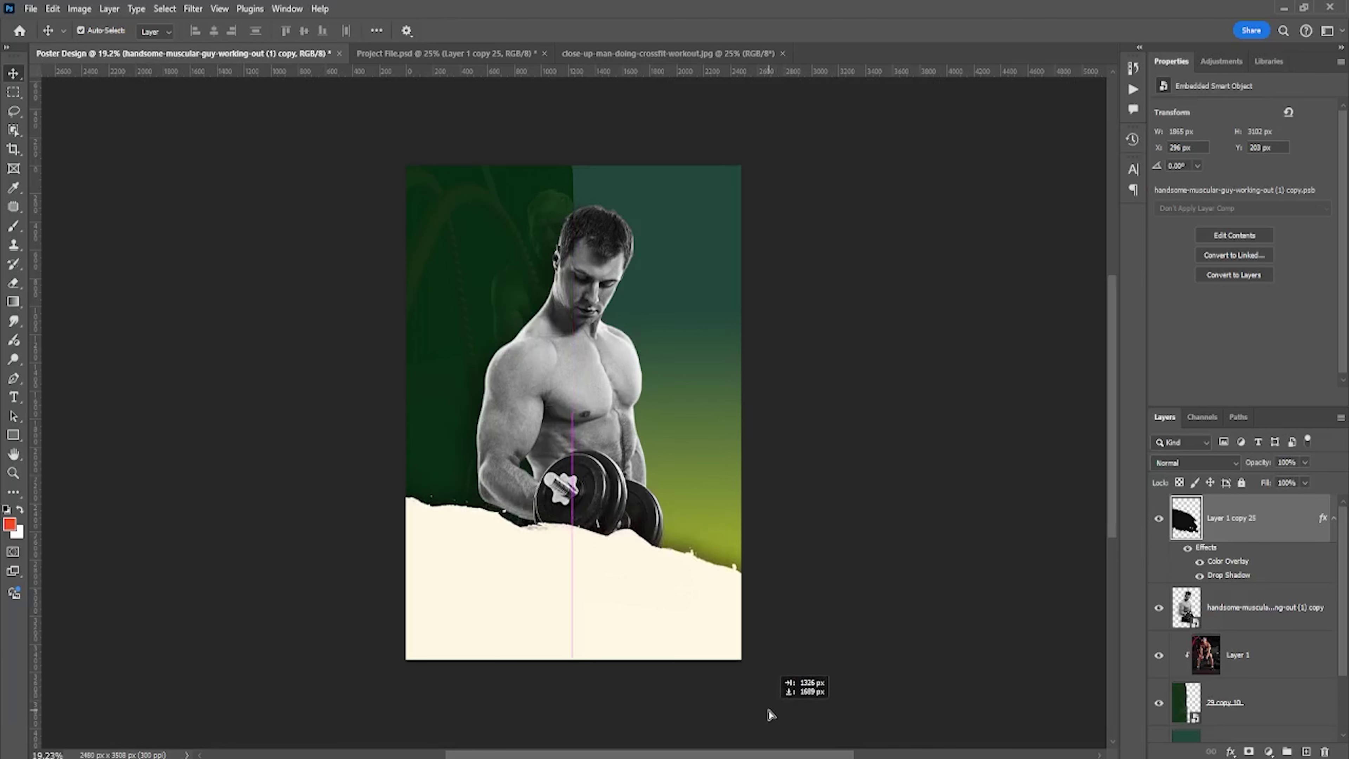
pyautogui.click(853, 450)
# - Fit the whole poster in view and reselect the muscular man's photo layer
pyautogui.hotkey('ctrl', '0')
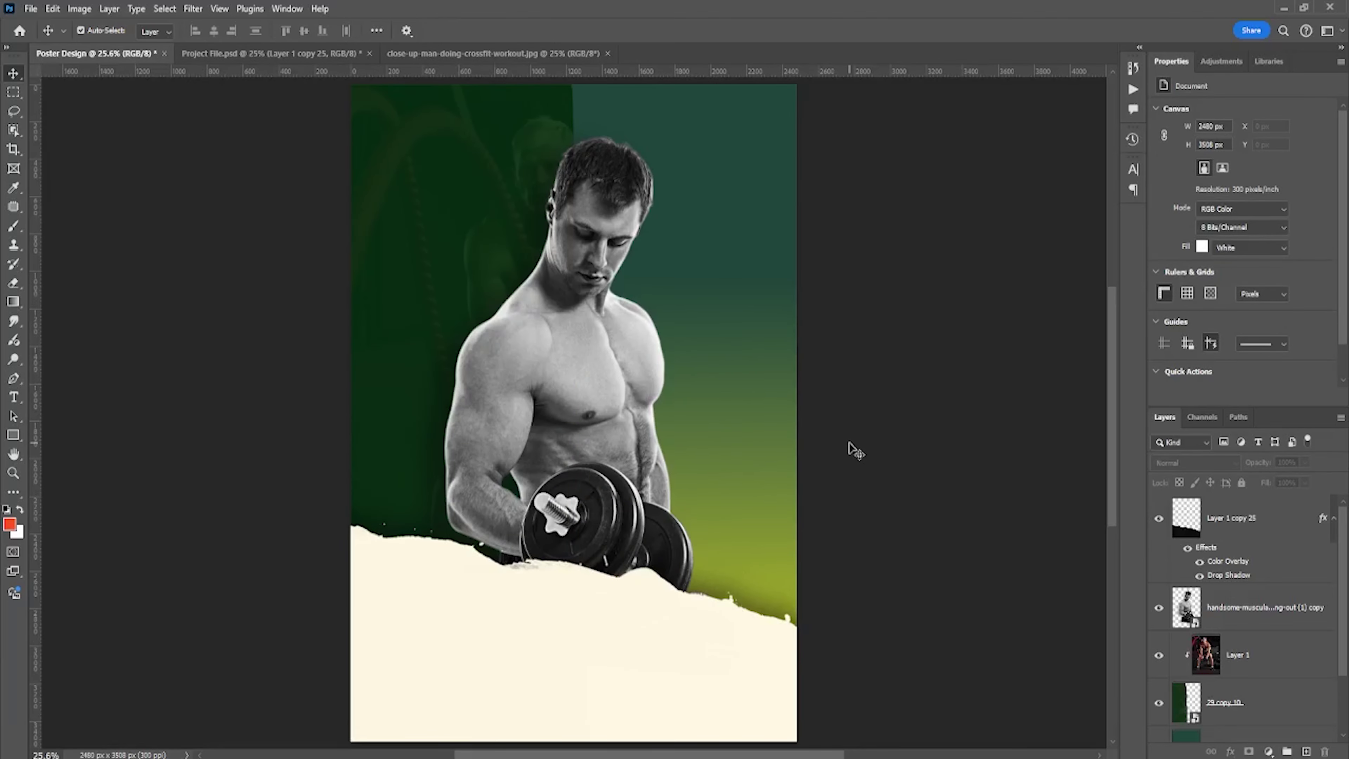
pyautogui.scroll(3, 557, 425)
pyautogui.scroll(-2, 581, 376)
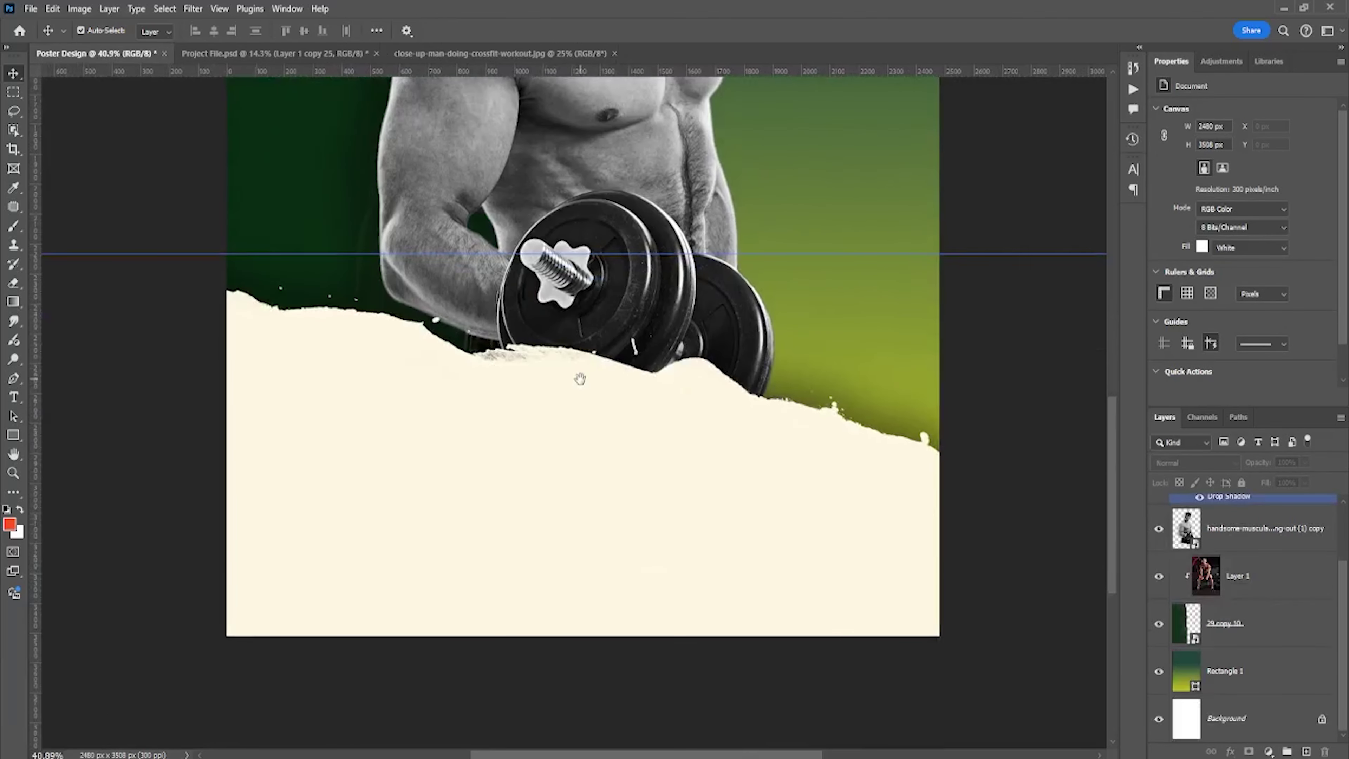
pyautogui.moveTo(584, 404); pyautogui.dragTo(591, 424)
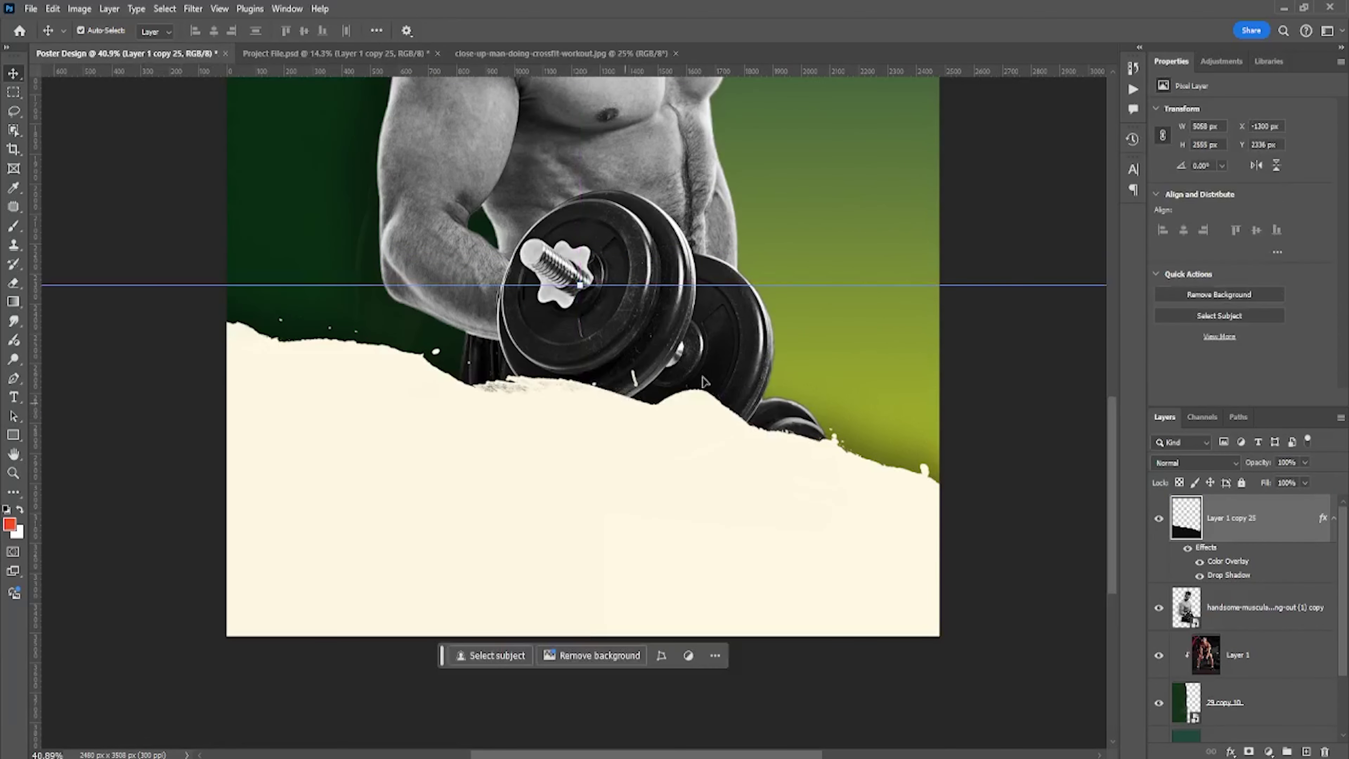
pyautogui.click(979, 254)
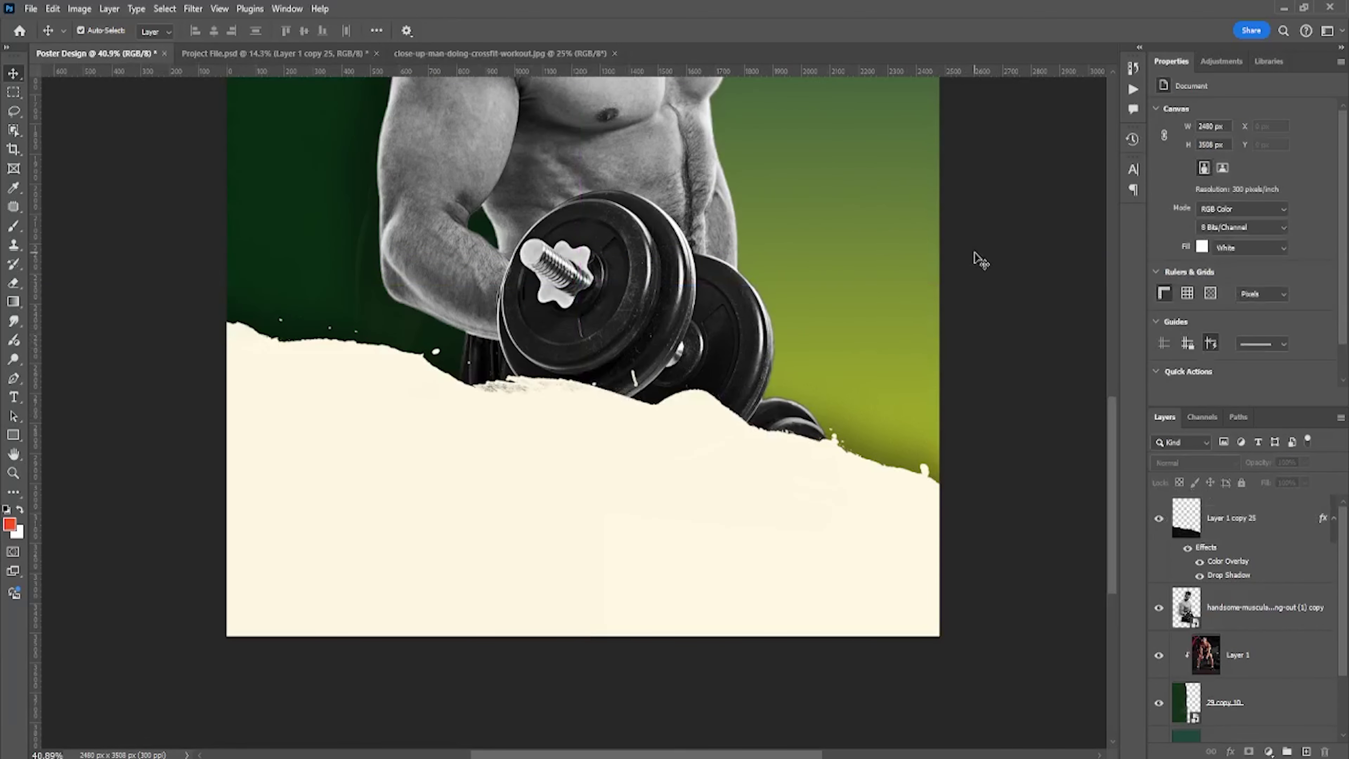
pyautogui.click(577, 292)
pyautogui.scroll(-2, 576, 292)
pyautogui.scroll(-2, 576, 292)
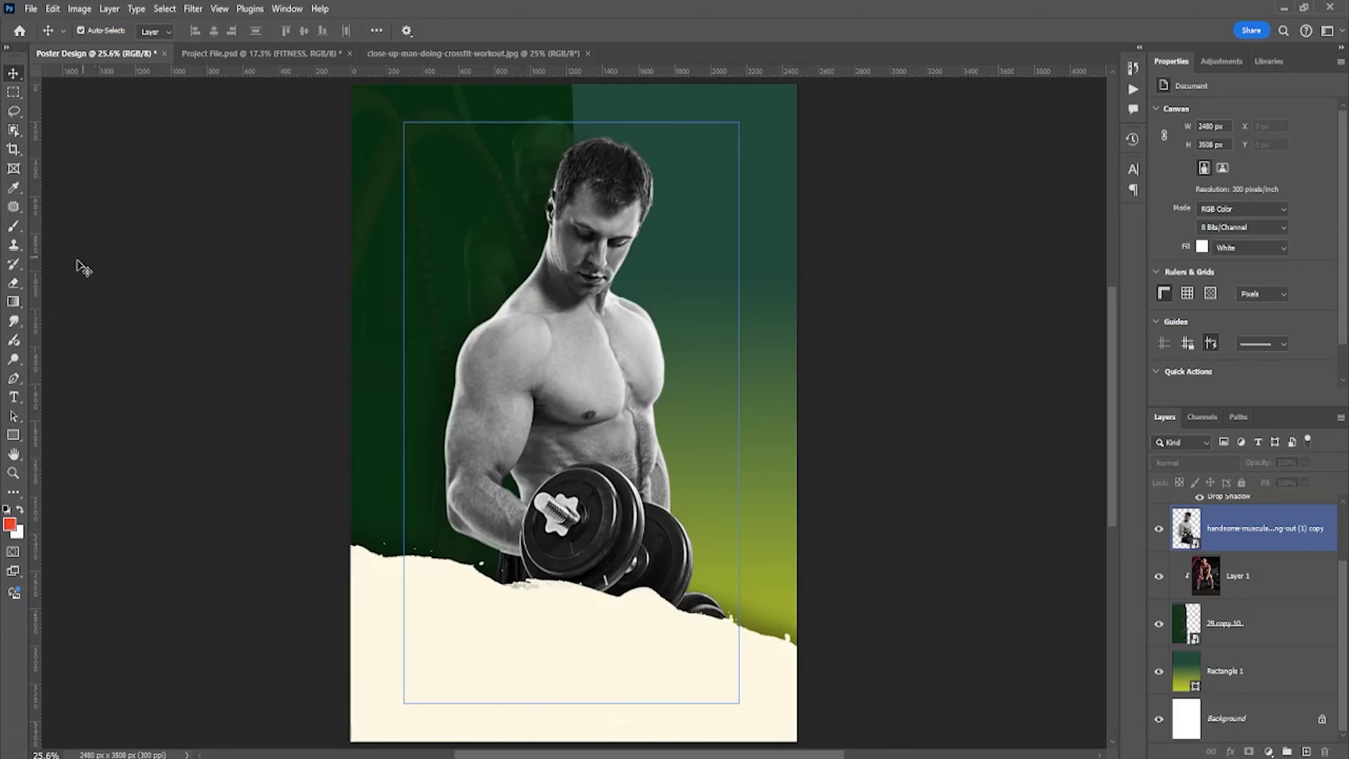
# - Type the word FITNESS on the poster
pyautogui.click(55, 346)
pyautogui.click(13, 397)
pyautogui.click(699, 248)
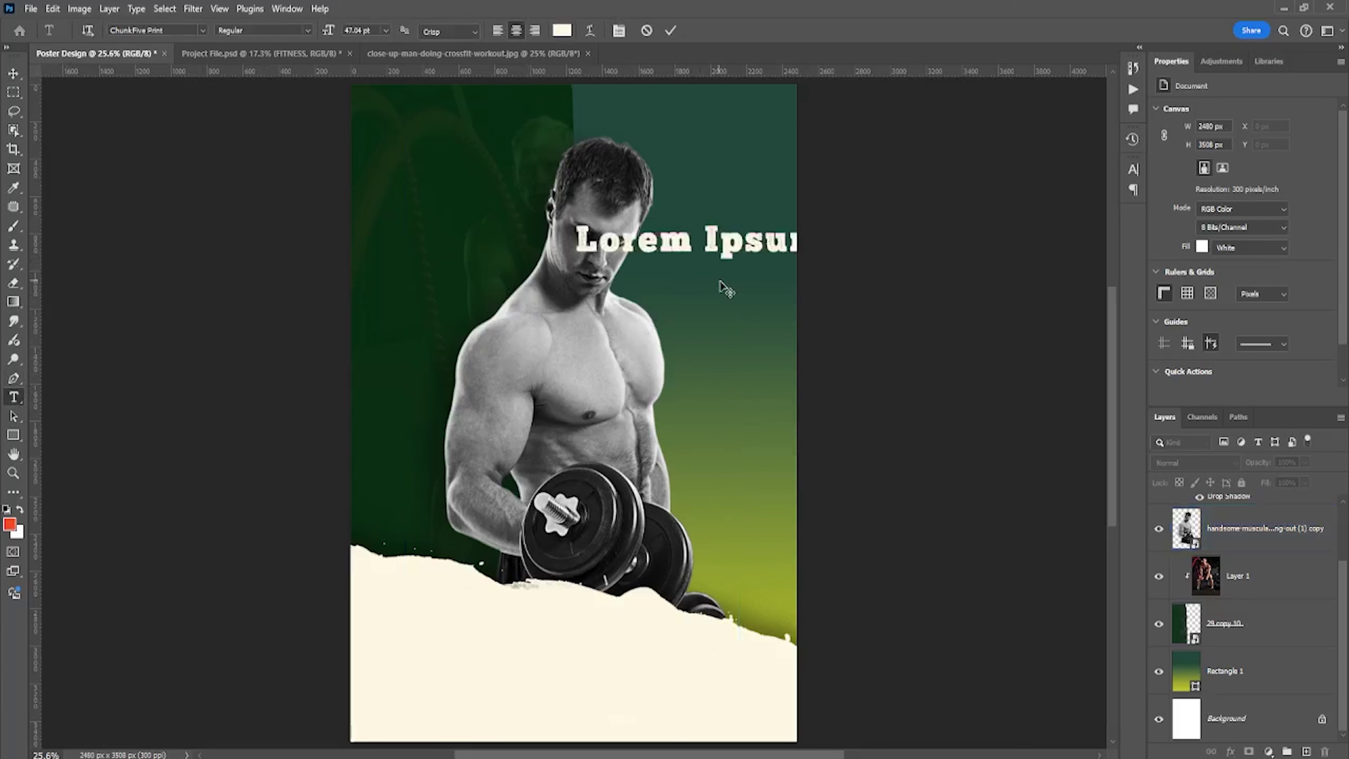
pyautogui.write('FITNESS')
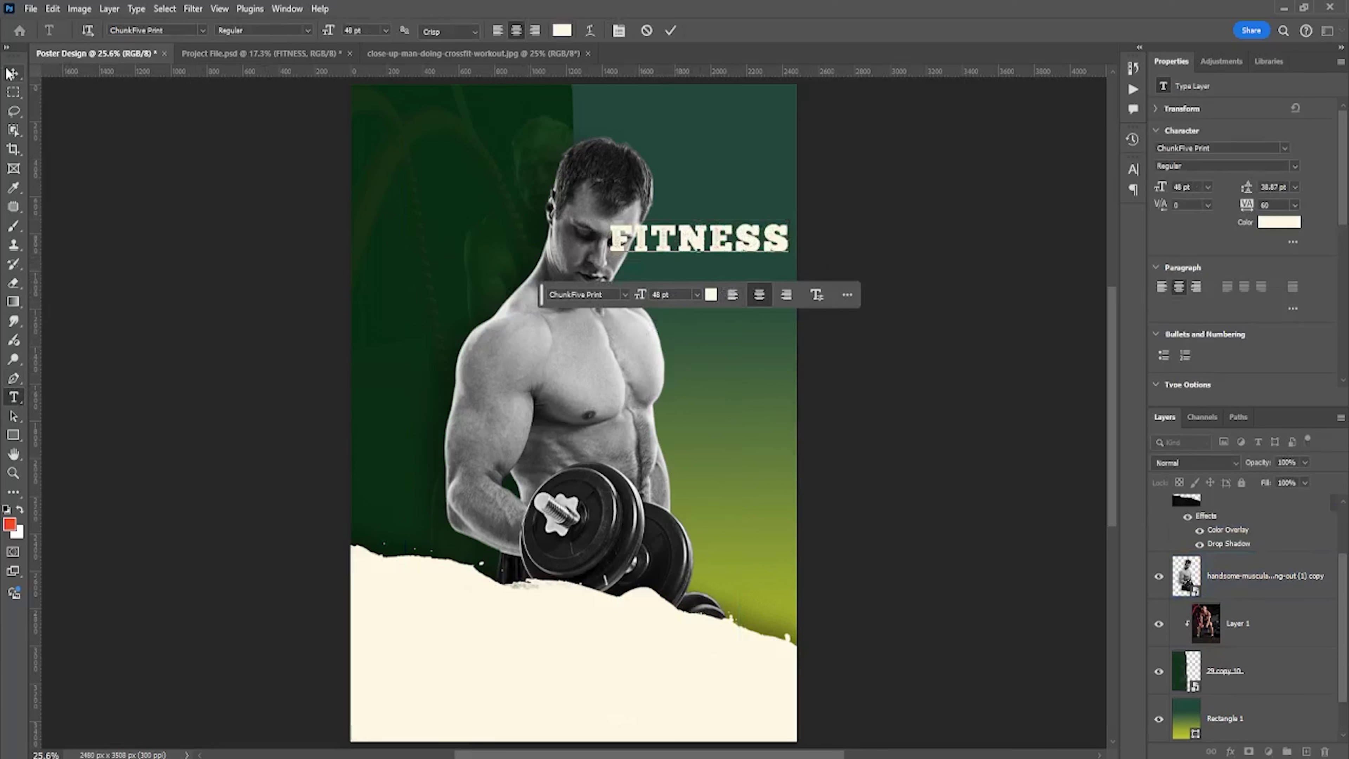
pyautogui.click(10, 72)
# - Rotate FITNESS 90° to vertical, enlarge it, and place it along the right edge
pyautogui.hotkey('ctrl', 't')
pyautogui.moveTo(790, 255); pyautogui.dragTo(813, 407)
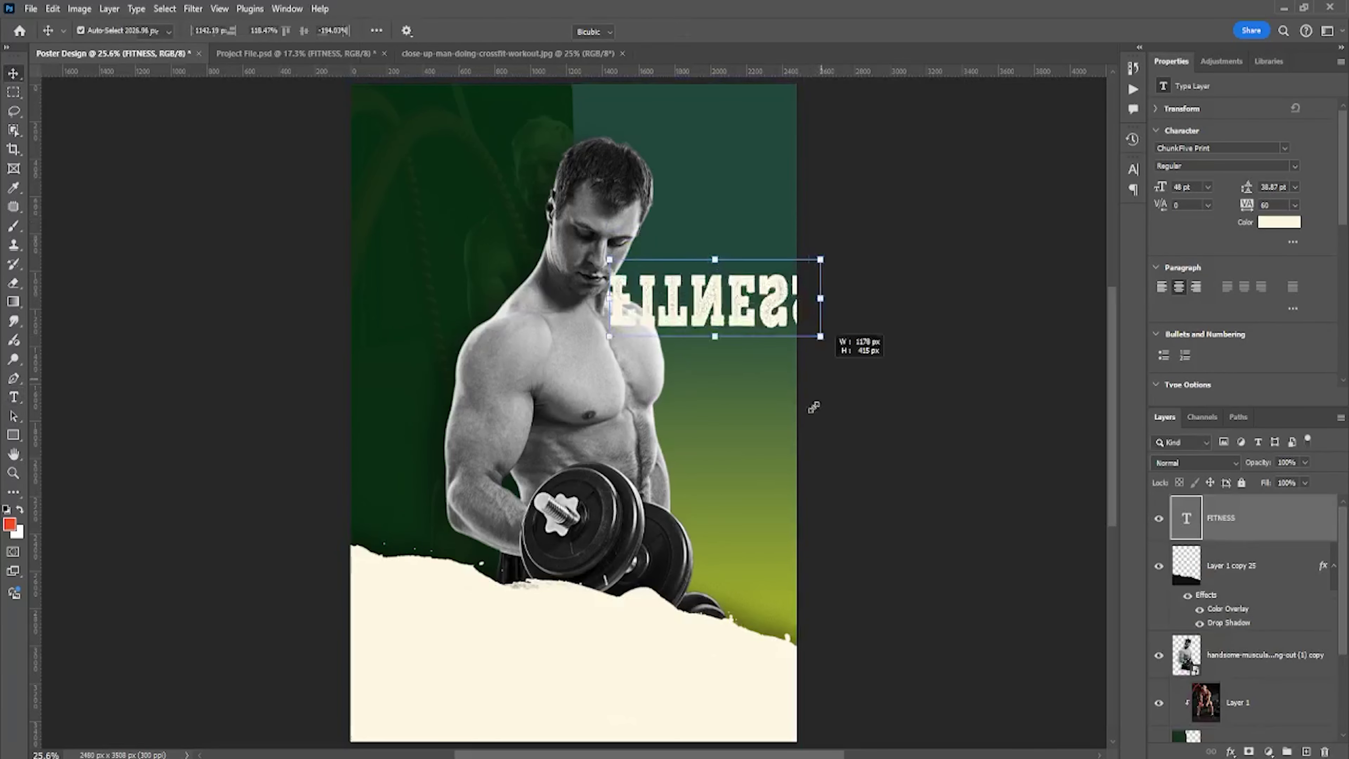
pyautogui.hotkey('ctrl', 'z')
pyautogui.moveTo(825, 226)
pyautogui.mouseDown()
pyautogui.moveTo(757, 440)
pyautogui.moveTo(712, 449)
pyautogui.mouseUp()
pyautogui.moveTo(700, 331); pyautogui.dragTo(768, 703)
pyautogui.moveTo(699, 531); pyautogui.dragTo(738, 499)
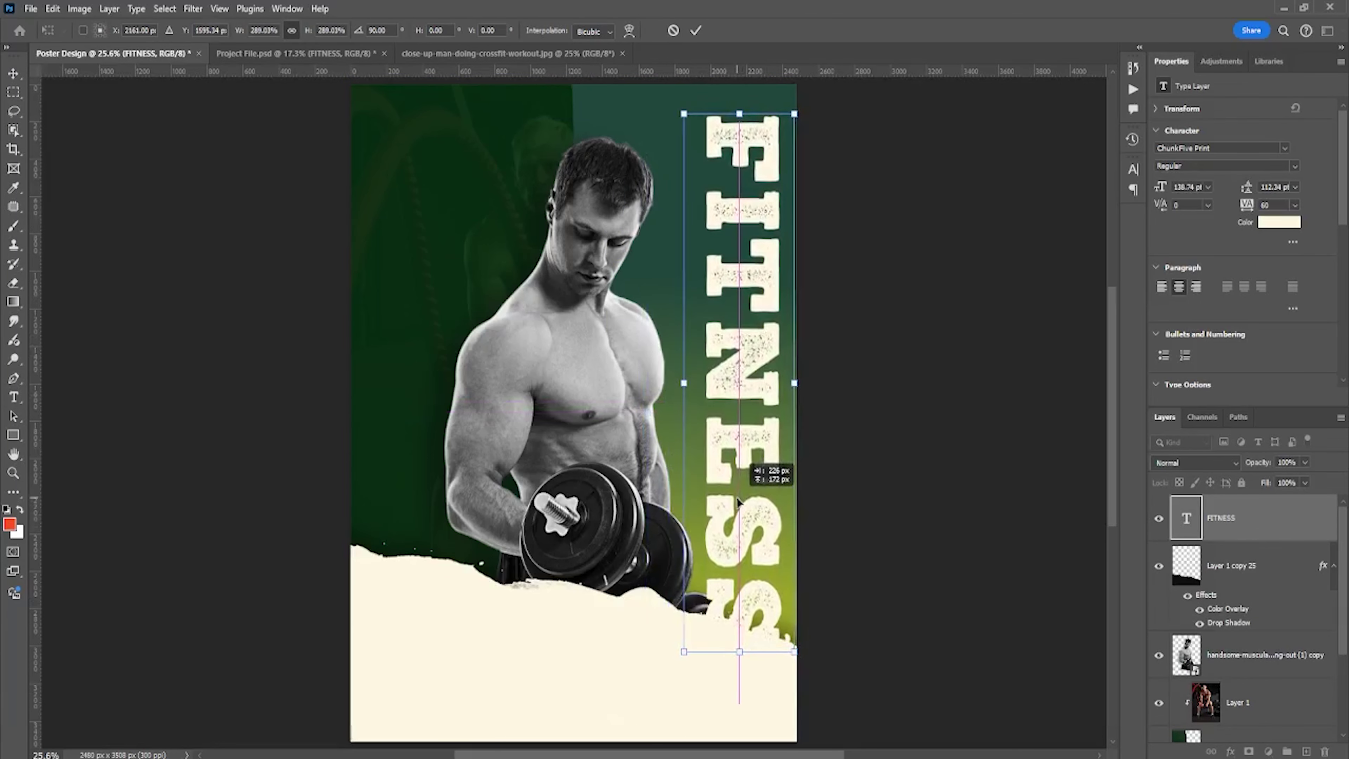
# - Move the FITNESS layer above Layer 1, release its clipping mask, and nudge it right
pyautogui.moveTo(1262, 528); pyautogui.dragTo(1234, 616)
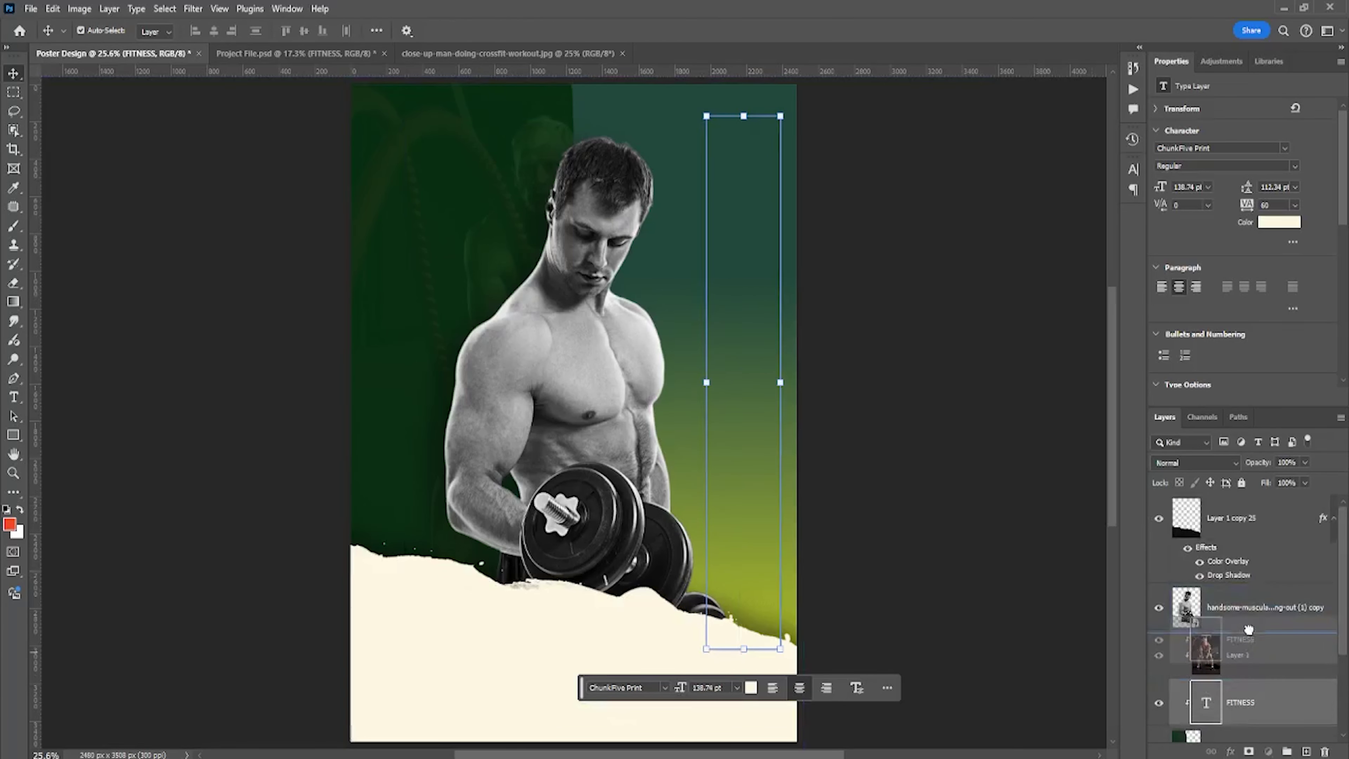
pyautogui.moveTo(1257, 701); pyautogui.dragTo(1250, 637)
pyautogui.rightClick(1255, 651)
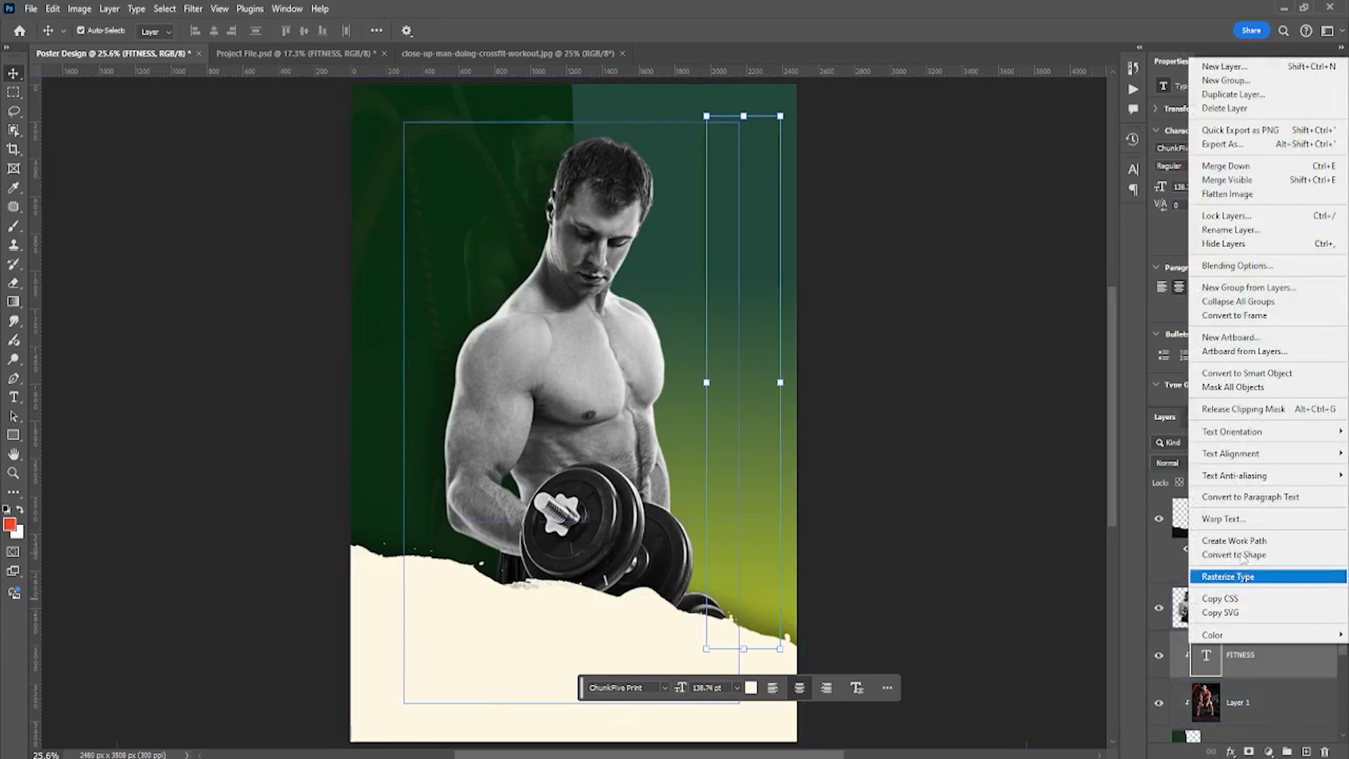
pyautogui.click(1231, 410)
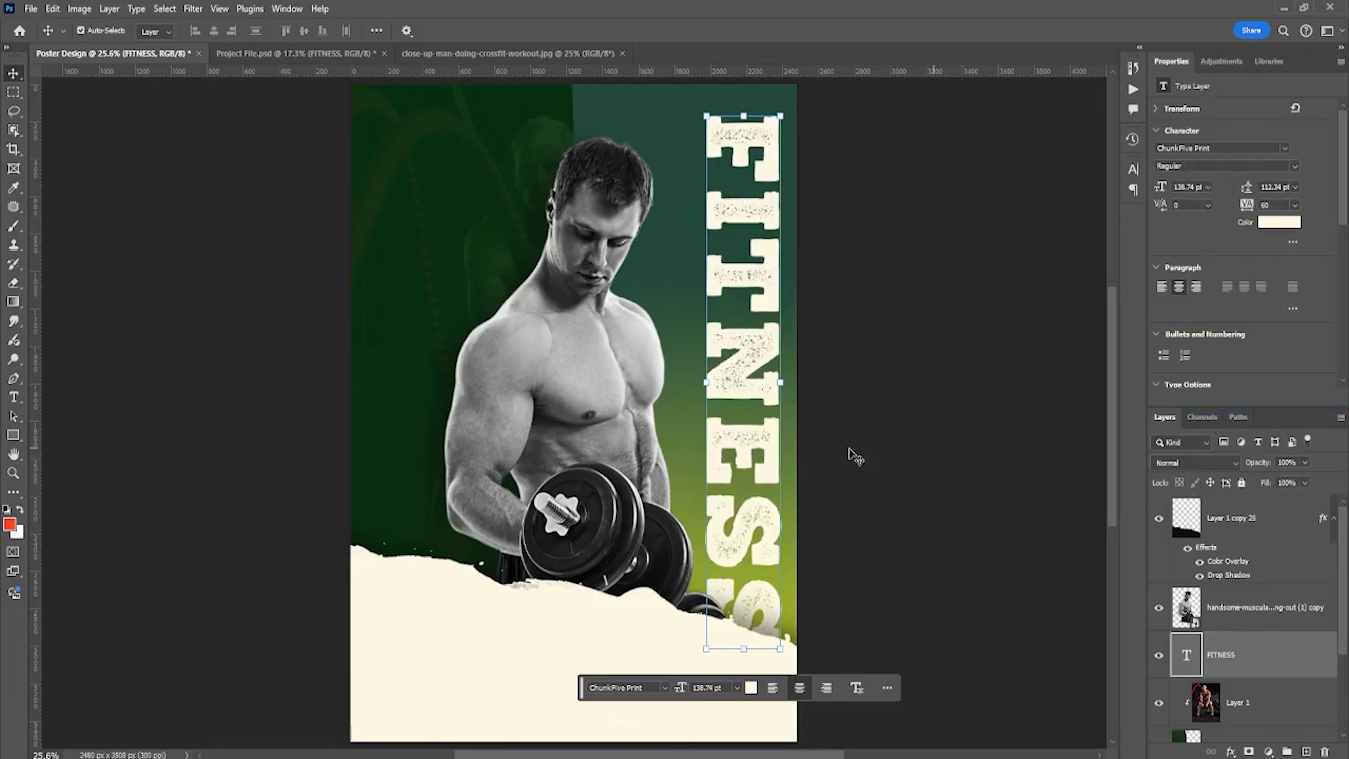
pyautogui.scroll(-1, 849, 452)
pyautogui.moveTo(768, 388)
pyautogui.mouseDown()
pyautogui.moveTo(804, 395)
pyautogui.moveTo(750, 456)
pyautogui.moveTo(770, 420)
pyautogui.moveTo(742, 380)
pyautogui.mouseUp()
pyautogui.hotkey('ctrl', 't')
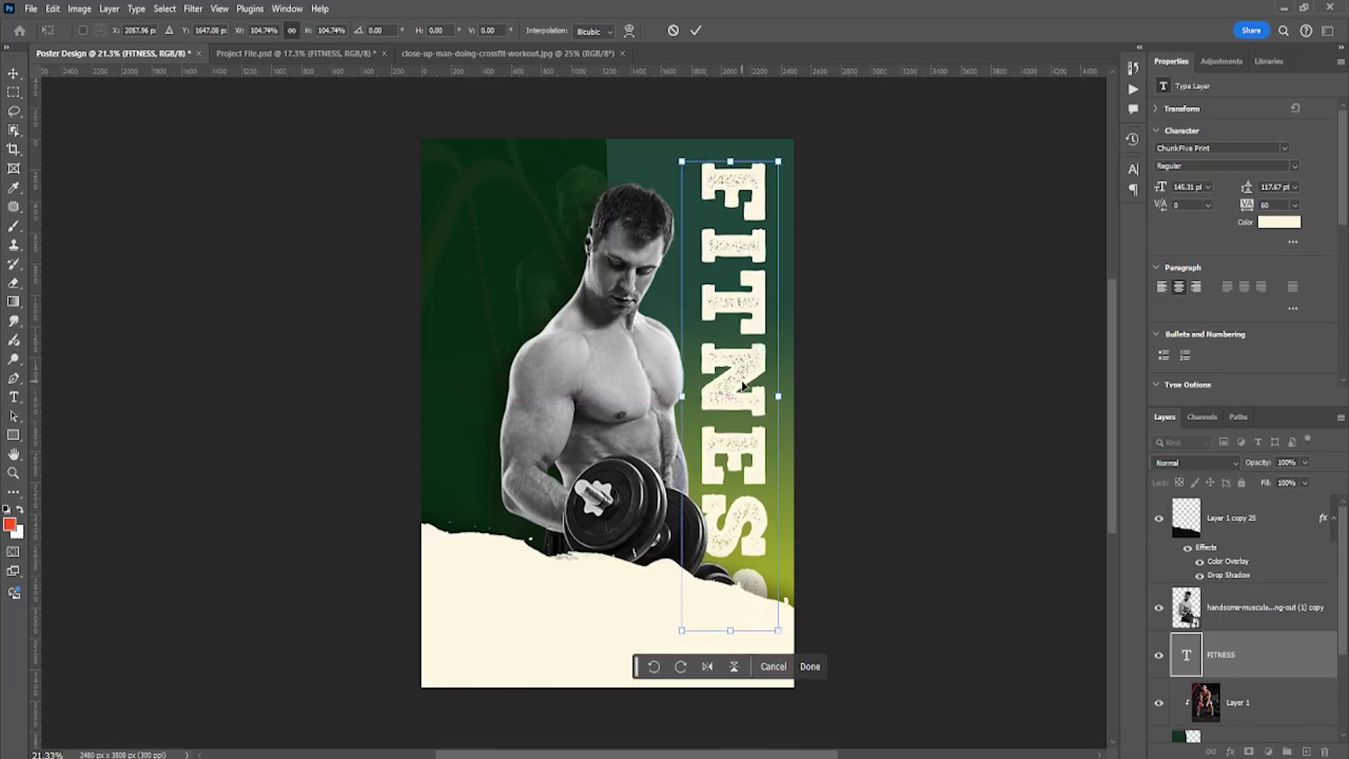
# - Scale the vertical FITNESS text up to about 113% and nudge it slightly down
pyautogui.press('Return')
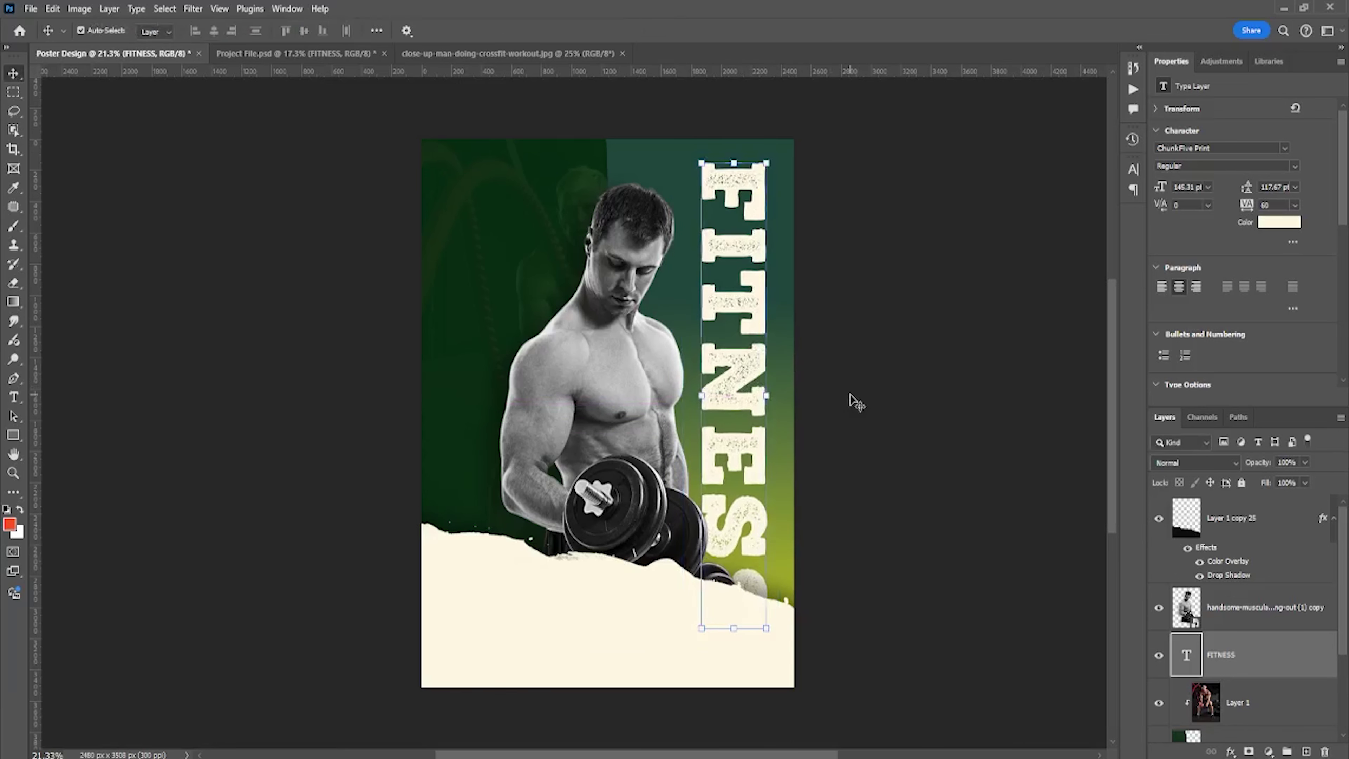
pyautogui.click(852, 400)
pyautogui.hotkey('ctrl', '0')
pyautogui.click(759, 325)
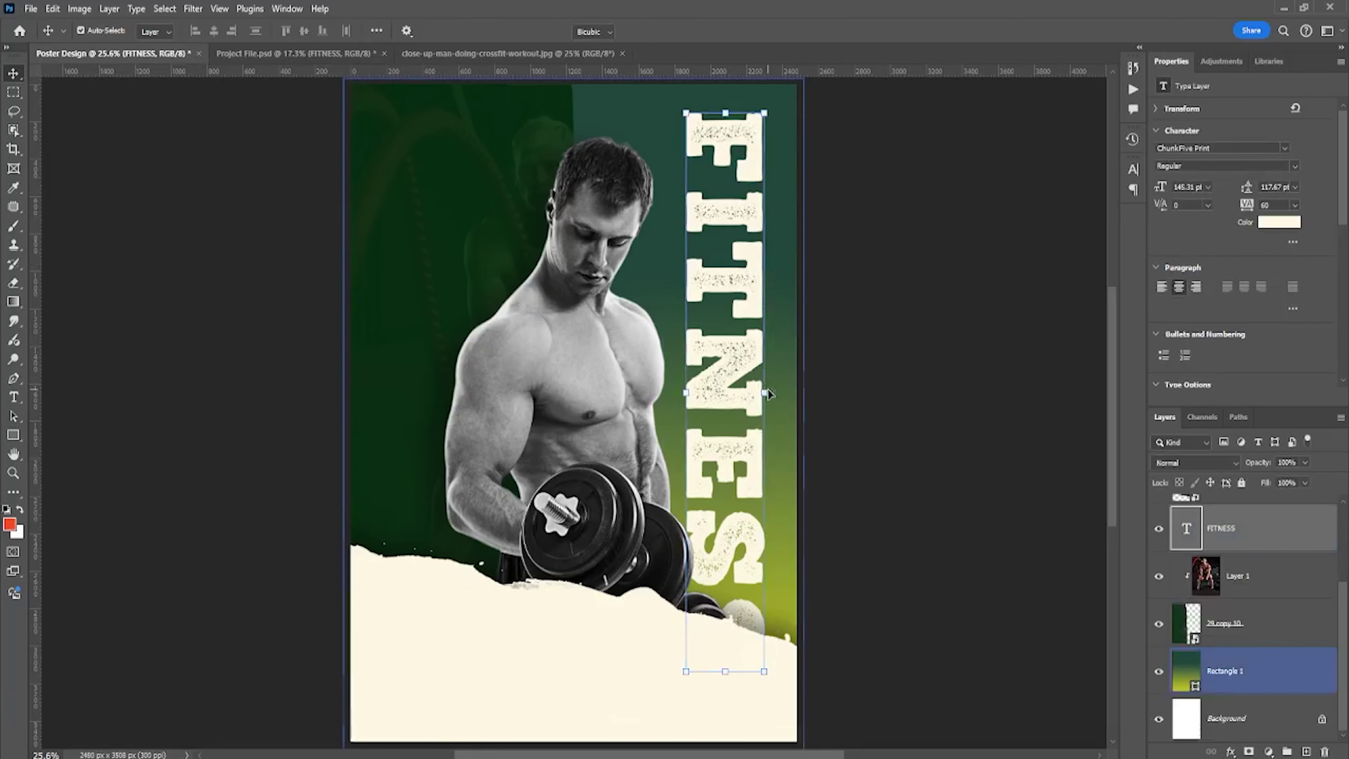
pyautogui.moveTo(765, 388)
pyautogui.mouseDown()
pyautogui.moveTo(789, 391)
pyautogui.moveTo(733, 396)
pyautogui.mouseUp()
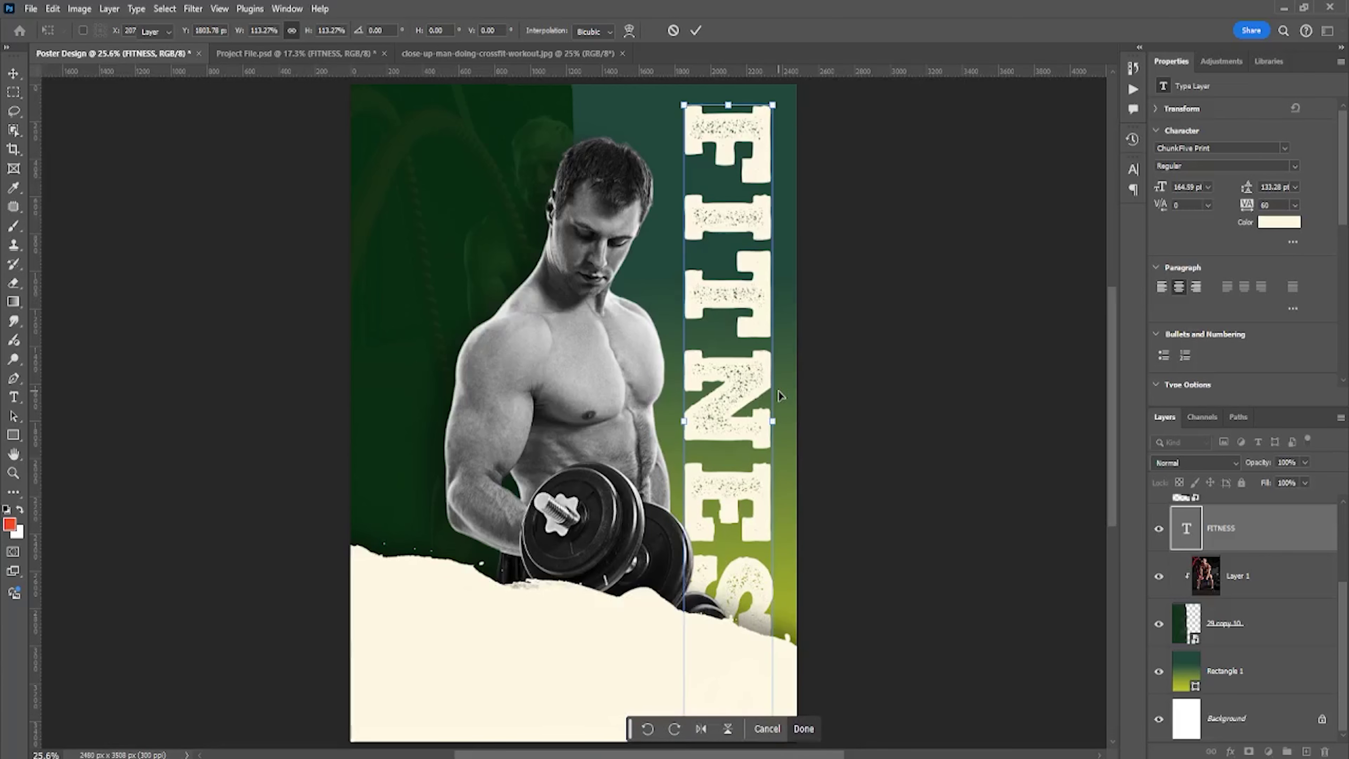
pyautogui.press('Return')
pyautogui.moveTo(821, 288); pyautogui.dragTo(759, 406)
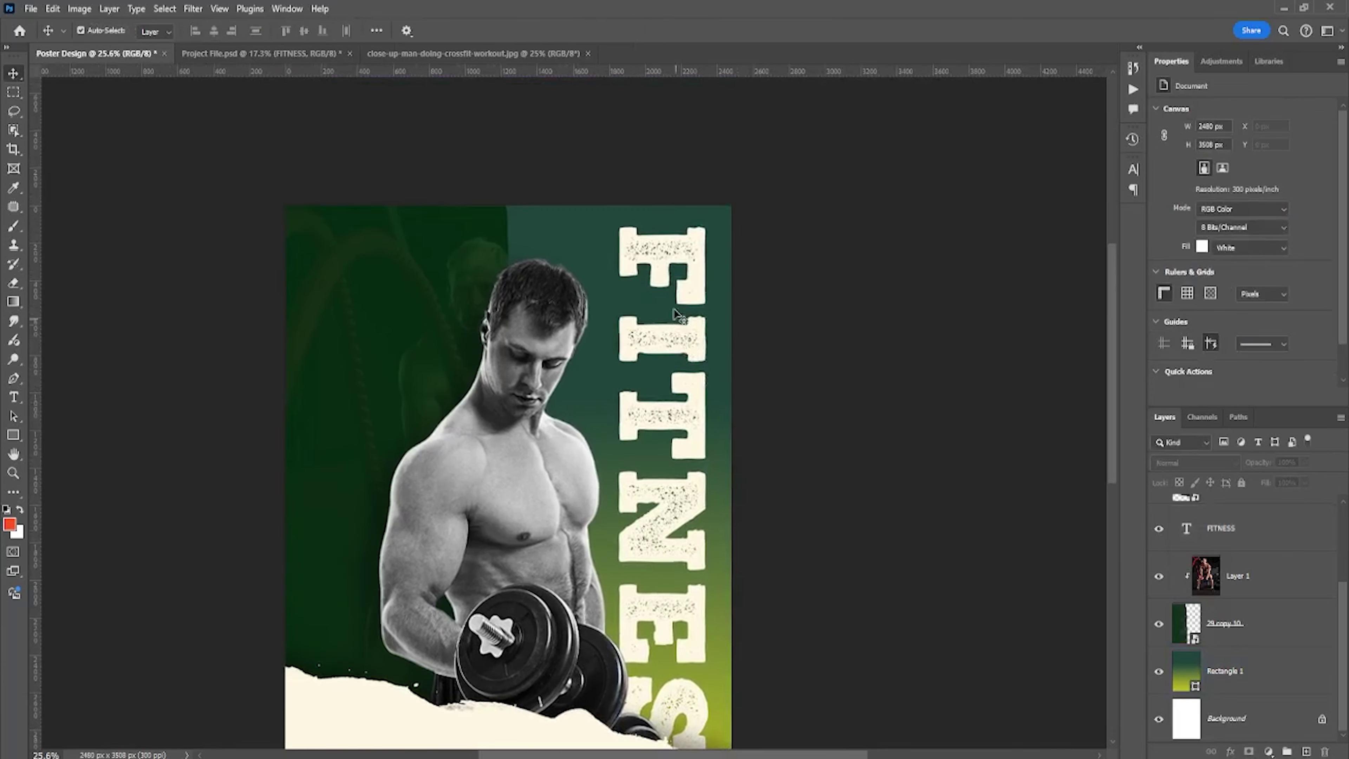
pyautogui.scroll(3, 679, 314)
pyautogui.moveTo(691, 263); pyautogui.dragTo(717, 322)
# - Give FITNESS a Multiply drop shadow at 33% opacity, 42 px distance and 64 px size
pyautogui.rightClick(1232, 529)
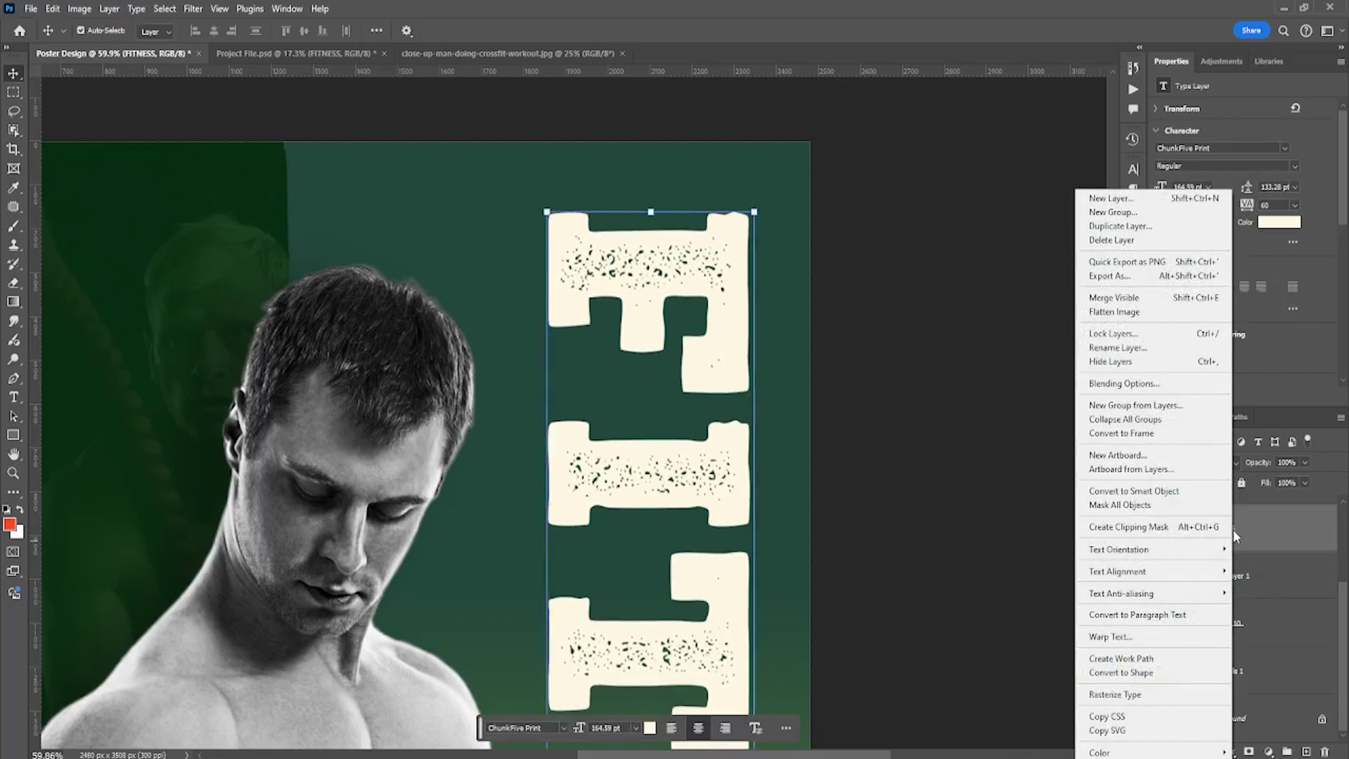
pyautogui.click(1262, 529)
pyautogui.rightClick(1262, 529)
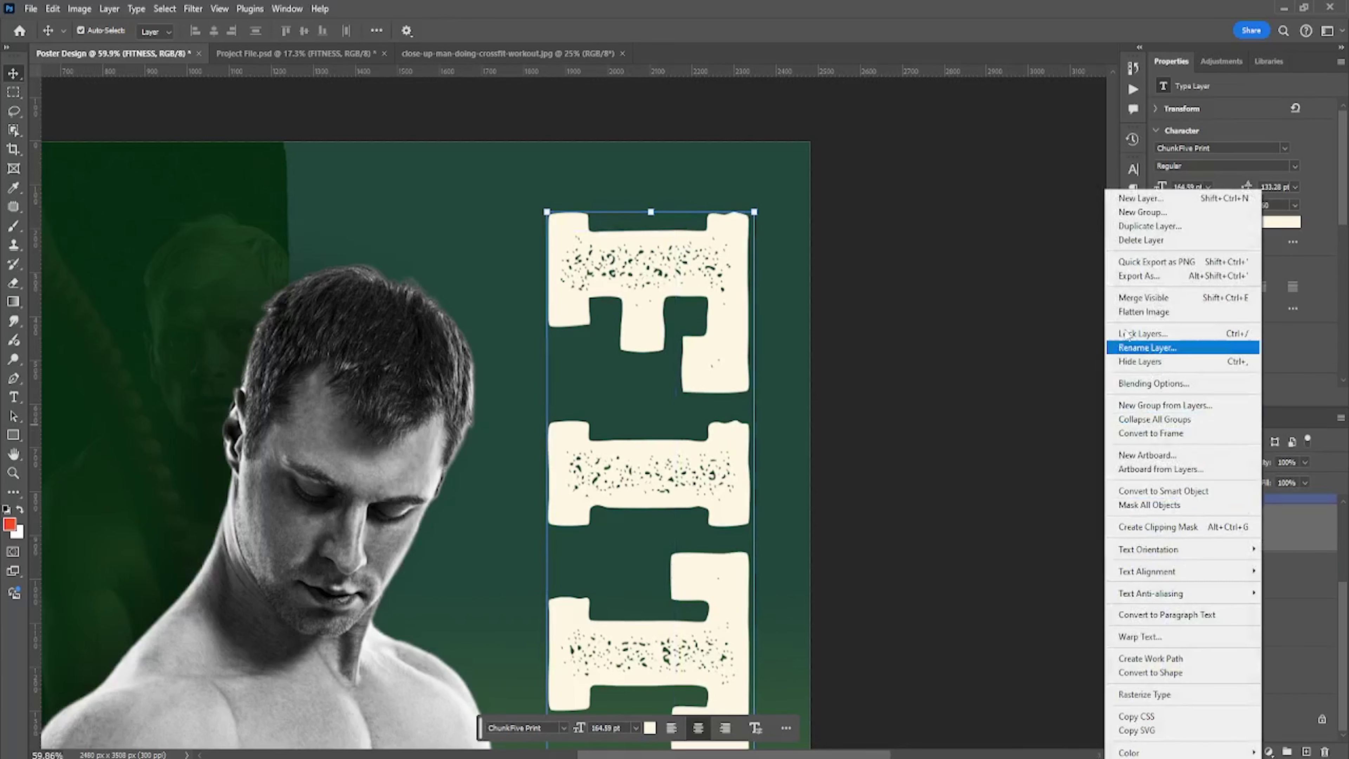
pyautogui.click(1137, 384)
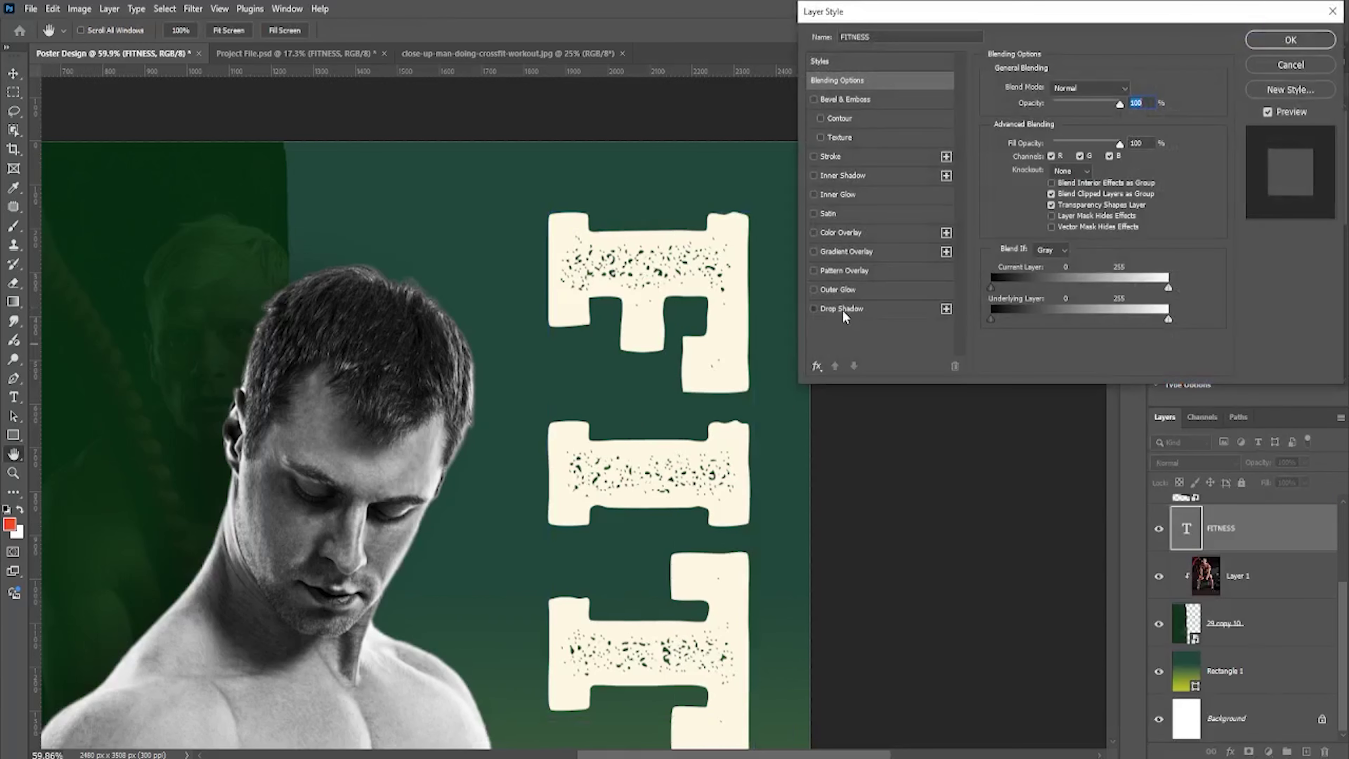
pyautogui.click(842, 309)
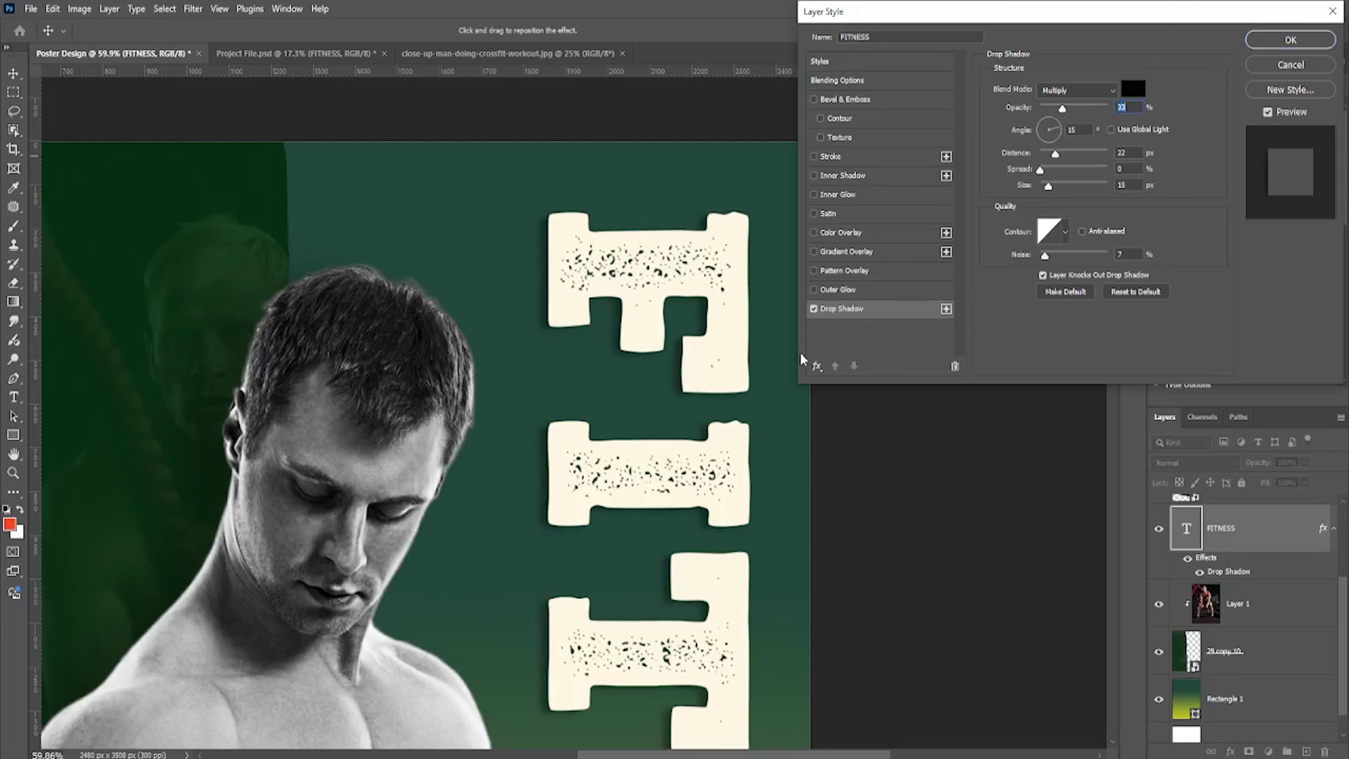
pyautogui.moveTo(802, 359); pyautogui.dragTo(745, 395)
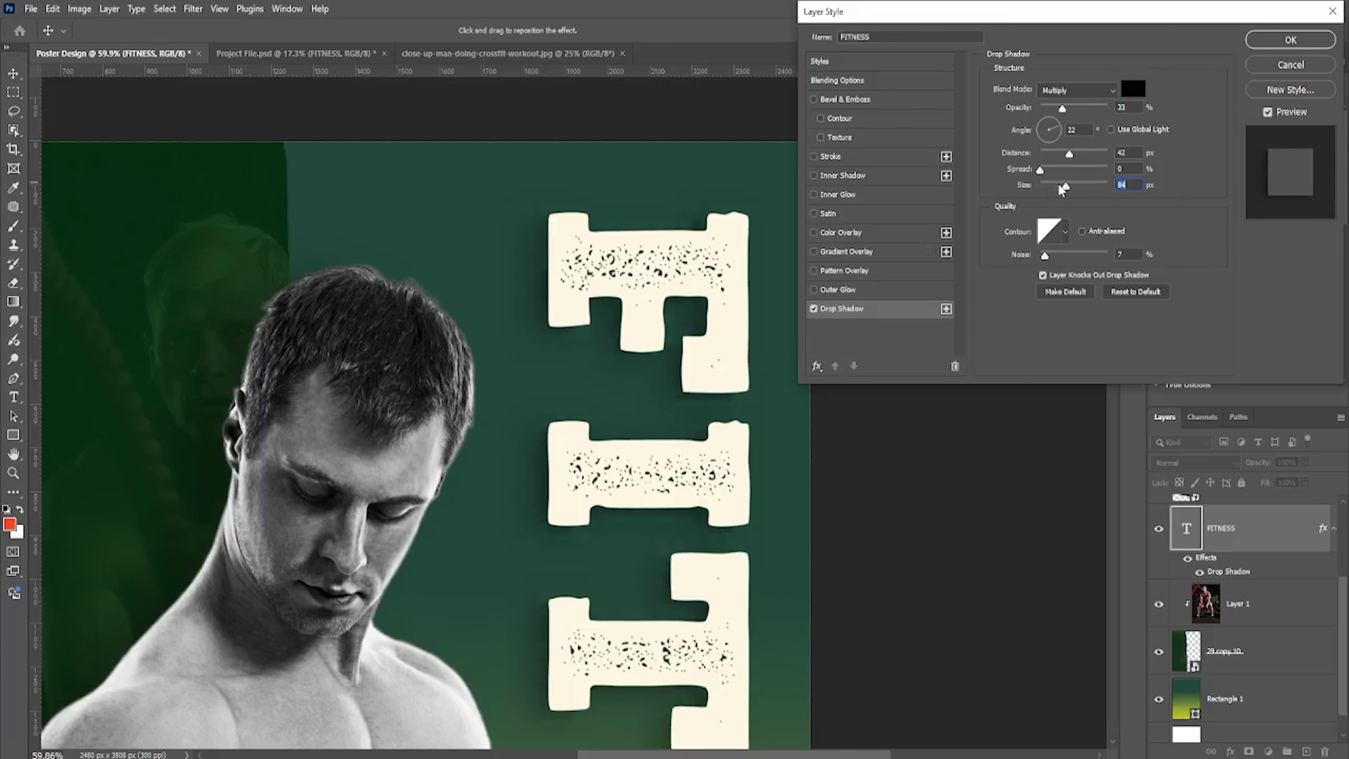
pyautogui.click(1283, 44)
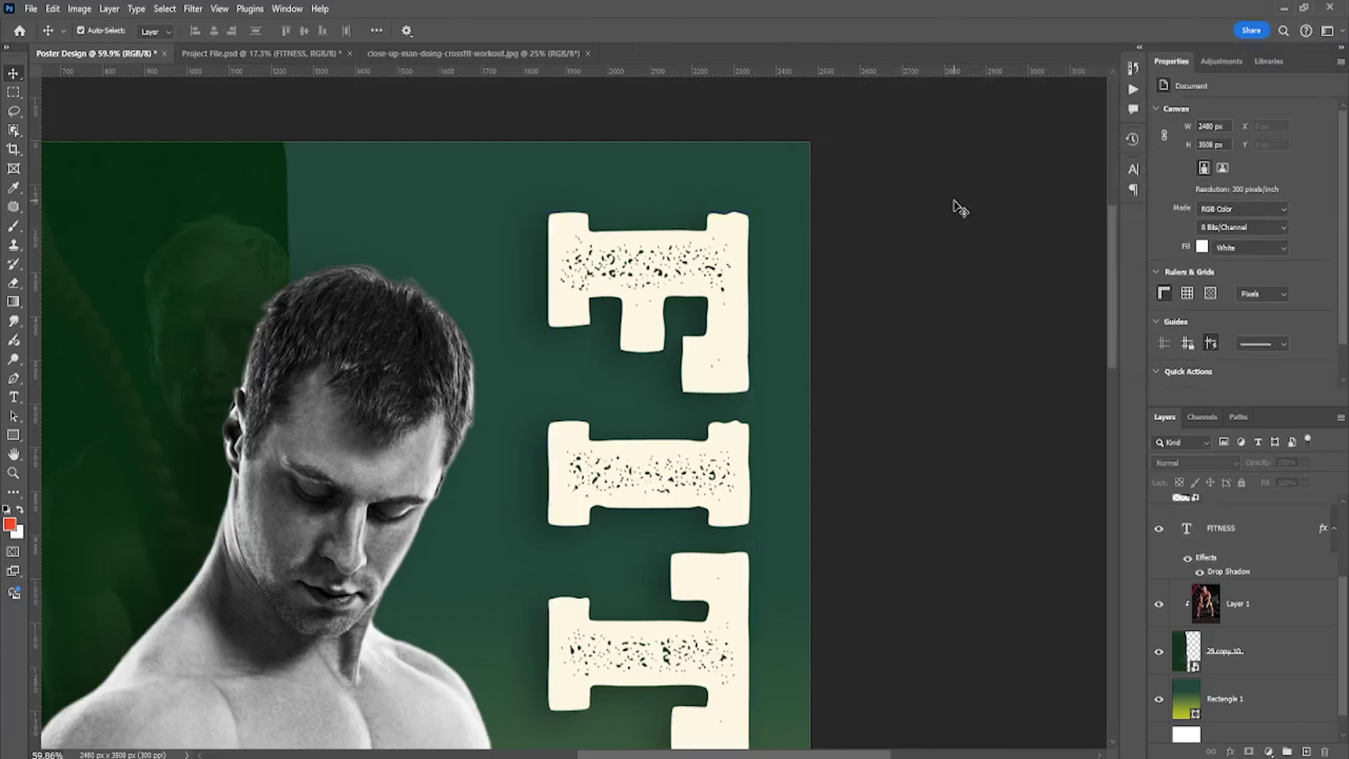
# - Fit the poster on screen and start a new text layer below the dumbbell
pyautogui.hotkey('ctrl', '0')
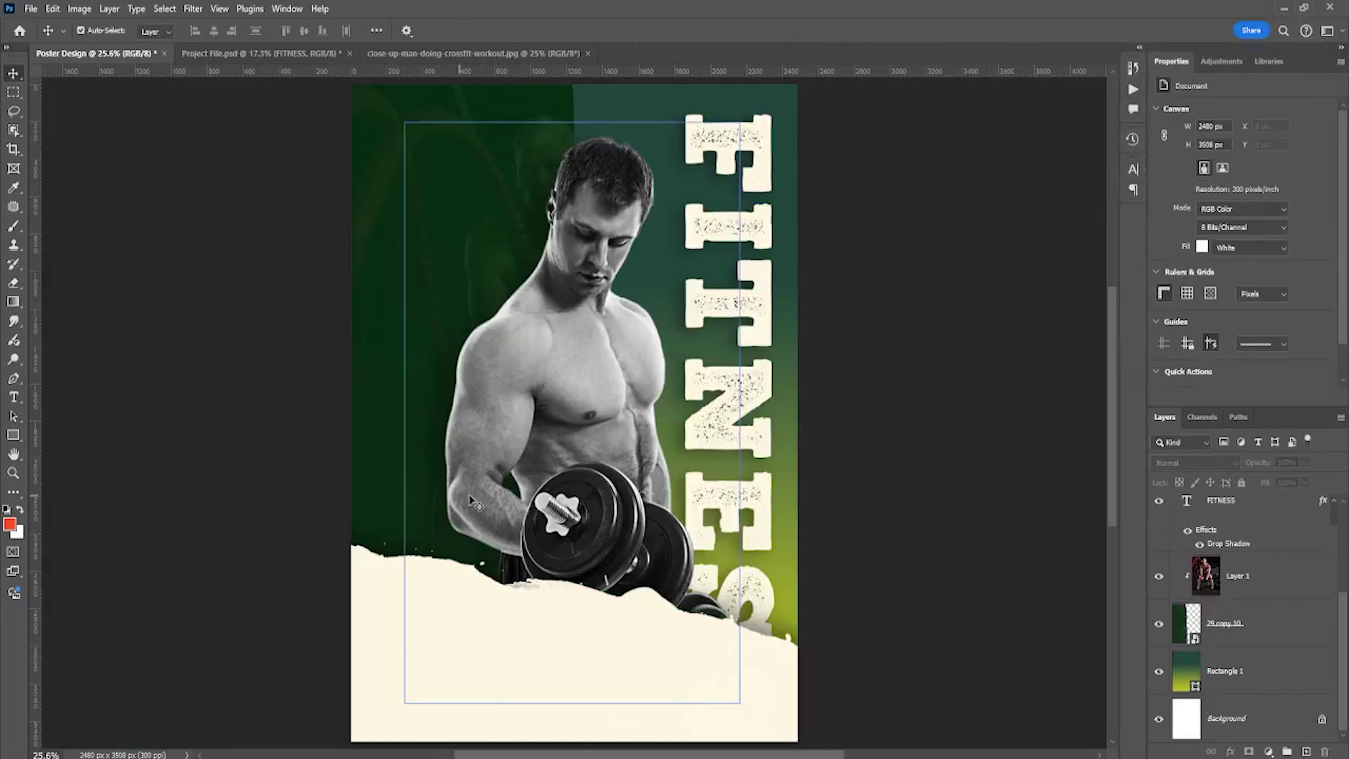
pyautogui.scroll(1, 512, 594)
pyautogui.scroll(1, 462, 556)
pyautogui.scroll(1, 460, 556)
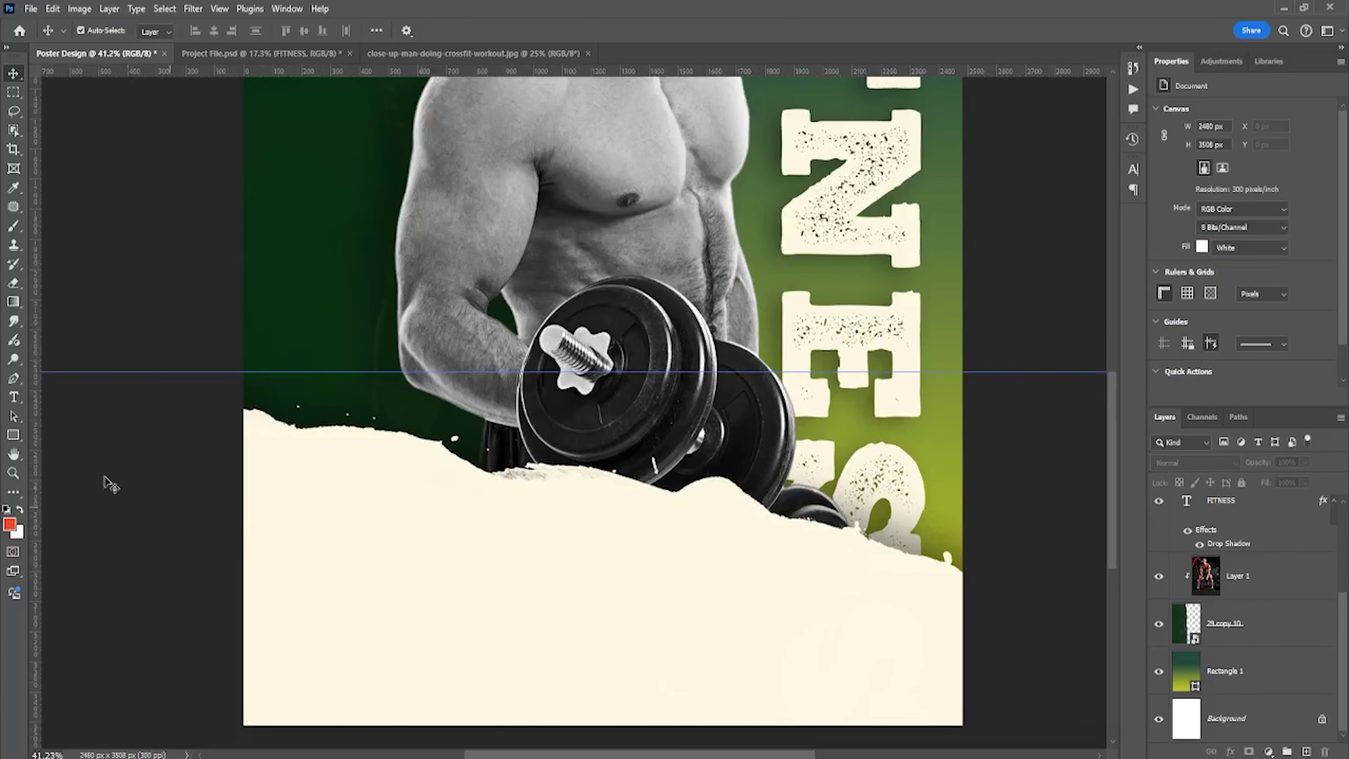
pyautogui.click(26, 407)
pyautogui.click(488, 614)
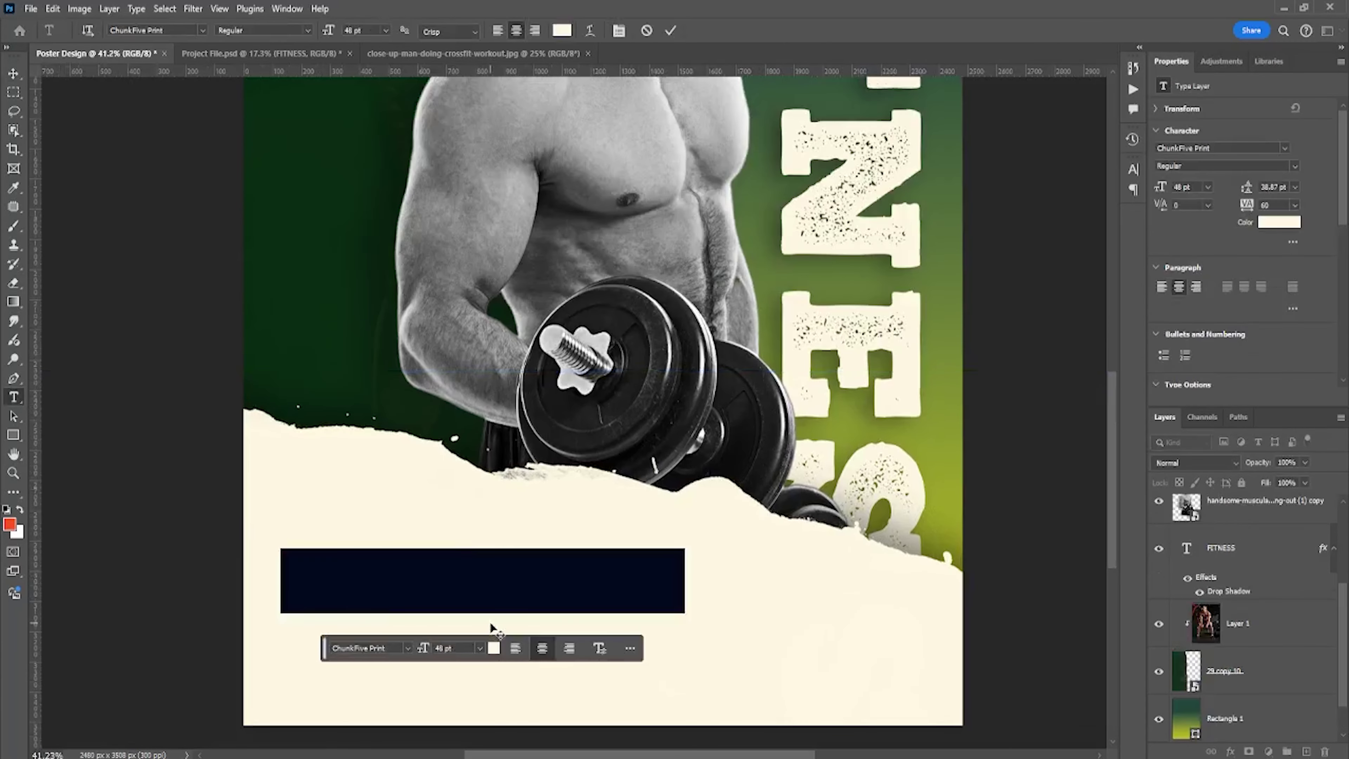
# - Commit the 48 pt ChunkFive Print 'Boday' text coloured orange ff6000
pyautogui.press('BackSpace')
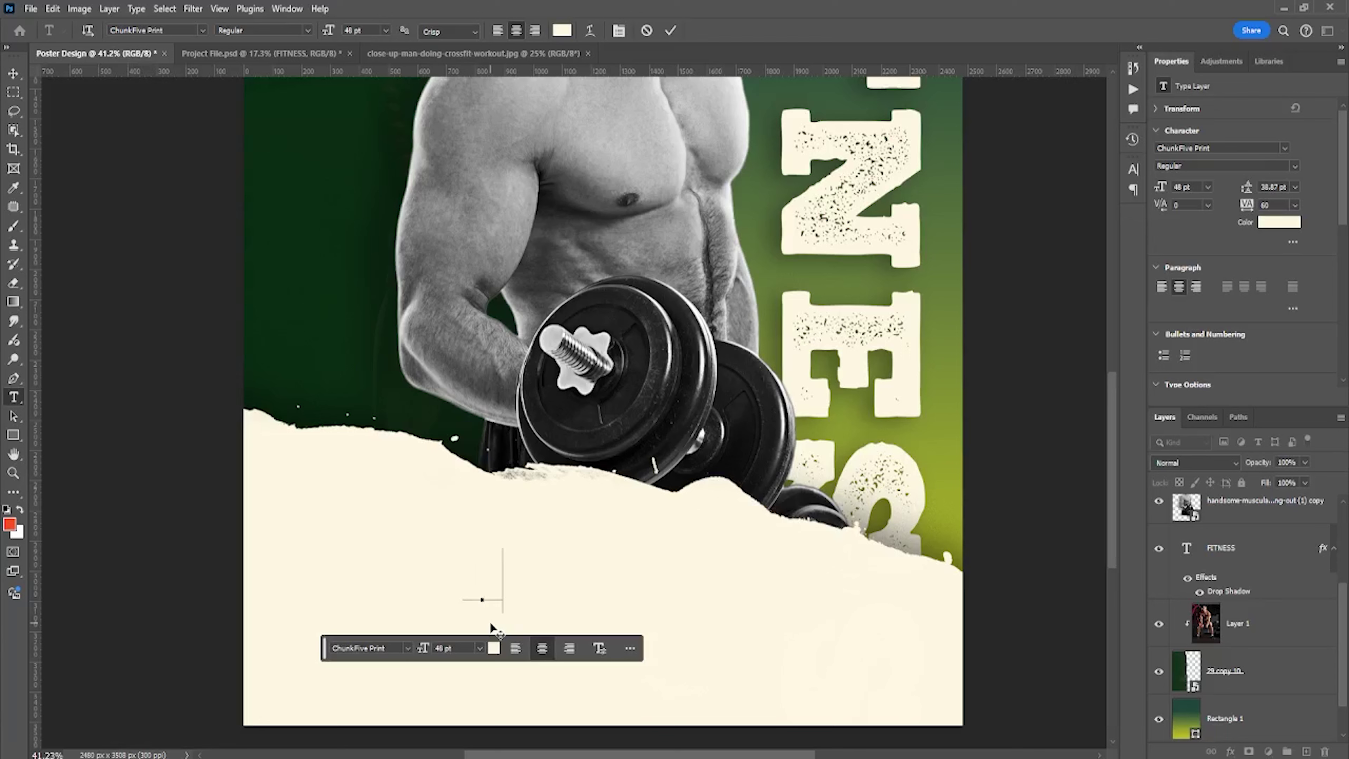
pyautogui.hotkey('ctrl', 'z')
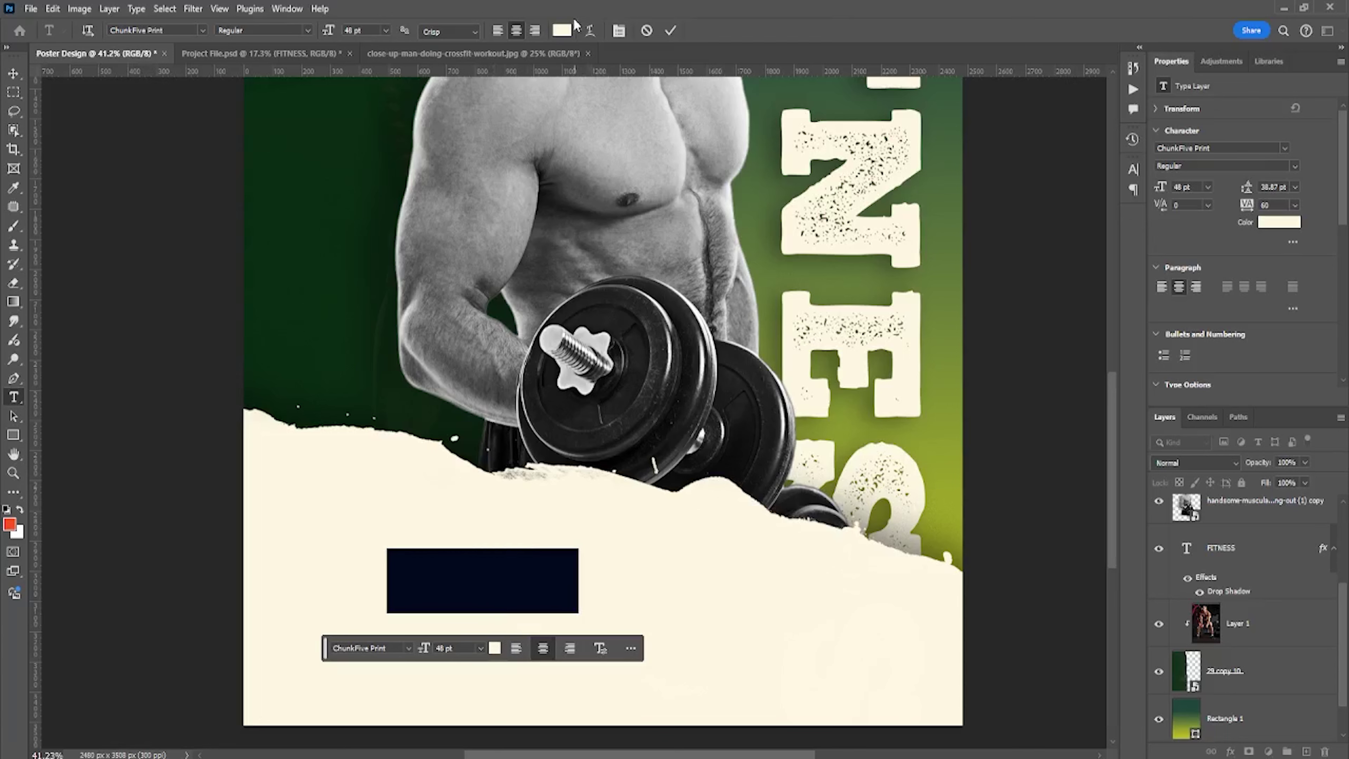
pyautogui.click(562, 30)
pyautogui.click(13, 521)
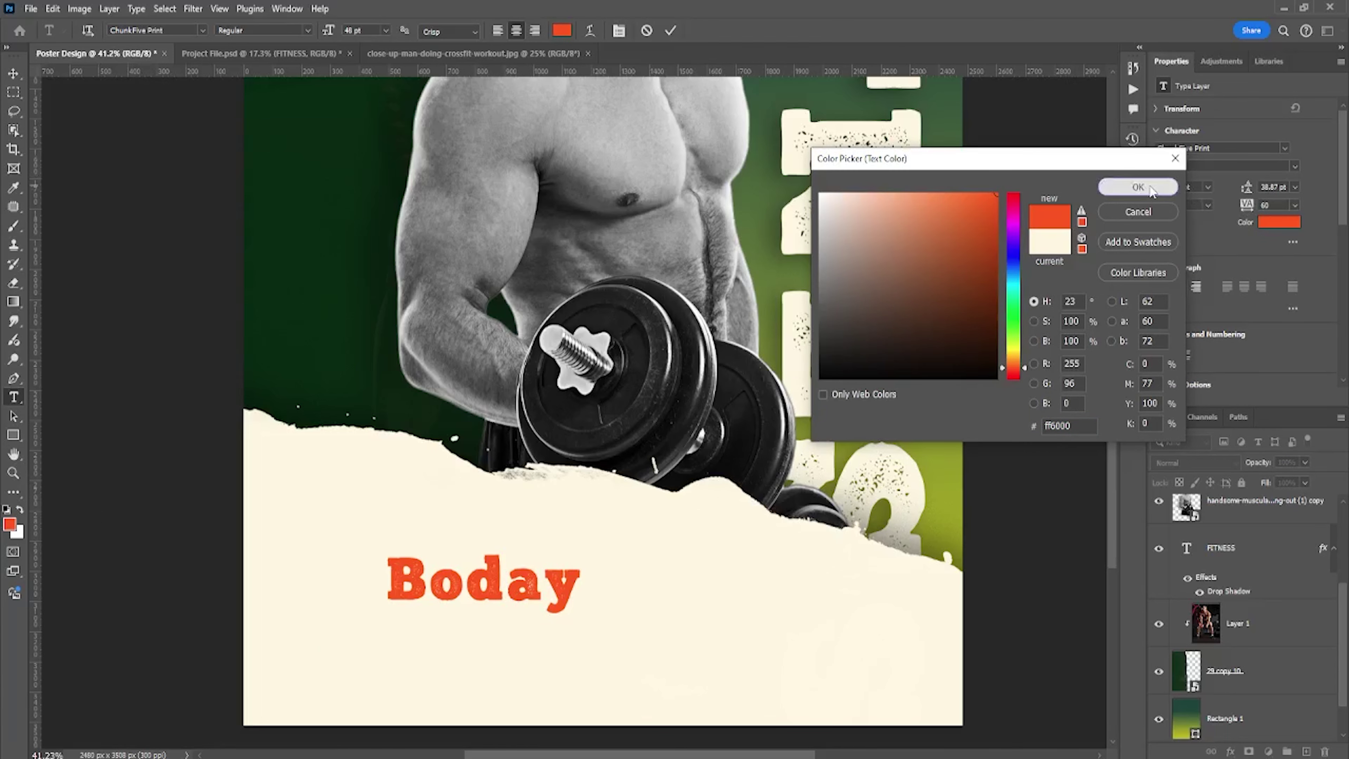
pyautogui.click(1138, 187)
pyautogui.click(1004, 290)
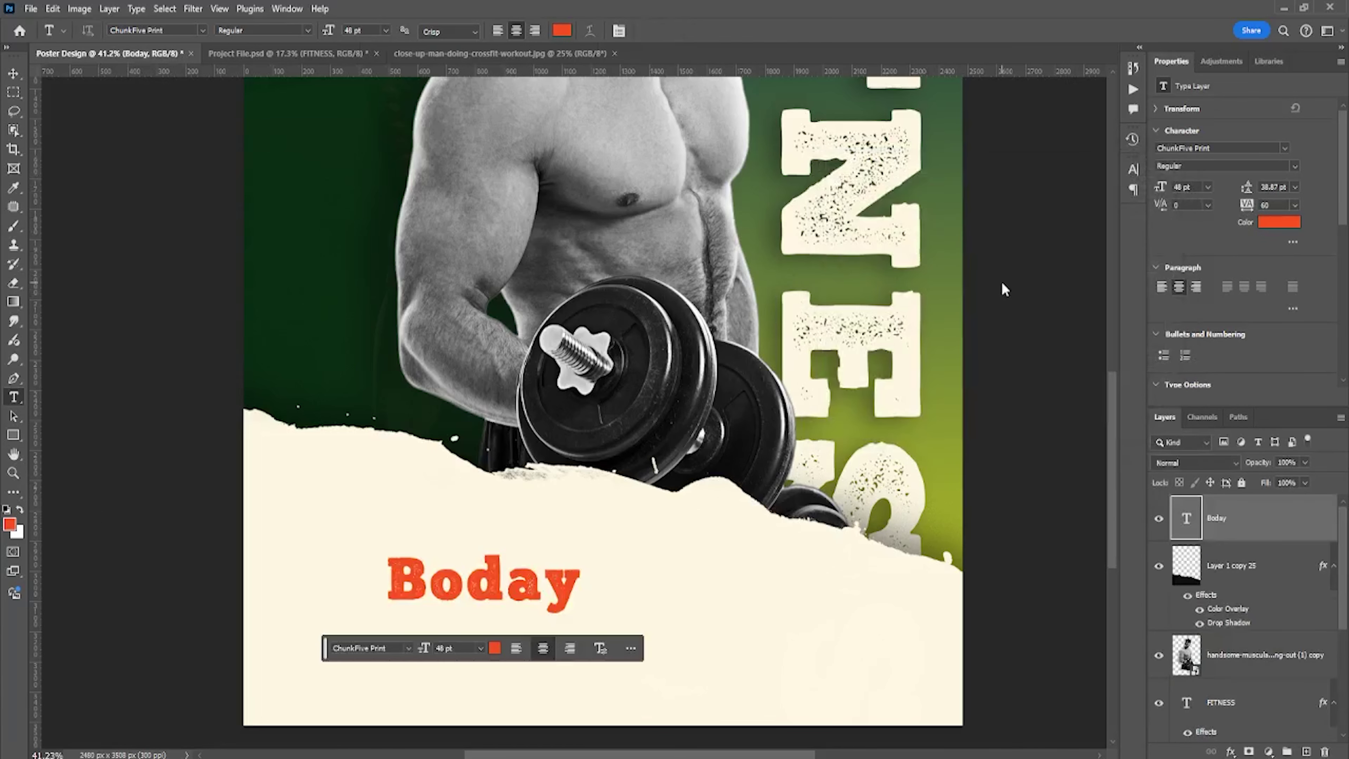
# - Change Boday's font to Barlow Black with tracking 0
pyautogui.doubleClick(503, 621)
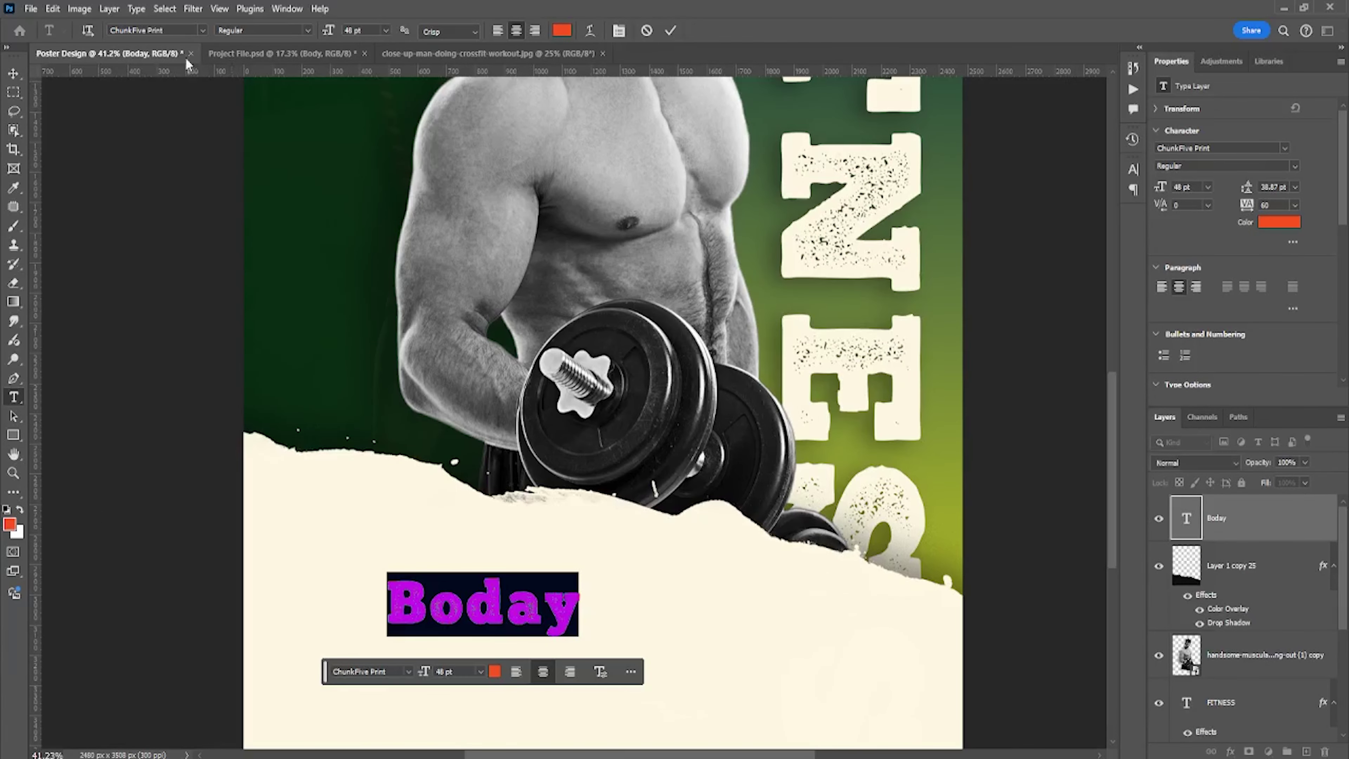
pyautogui.click(202, 30)
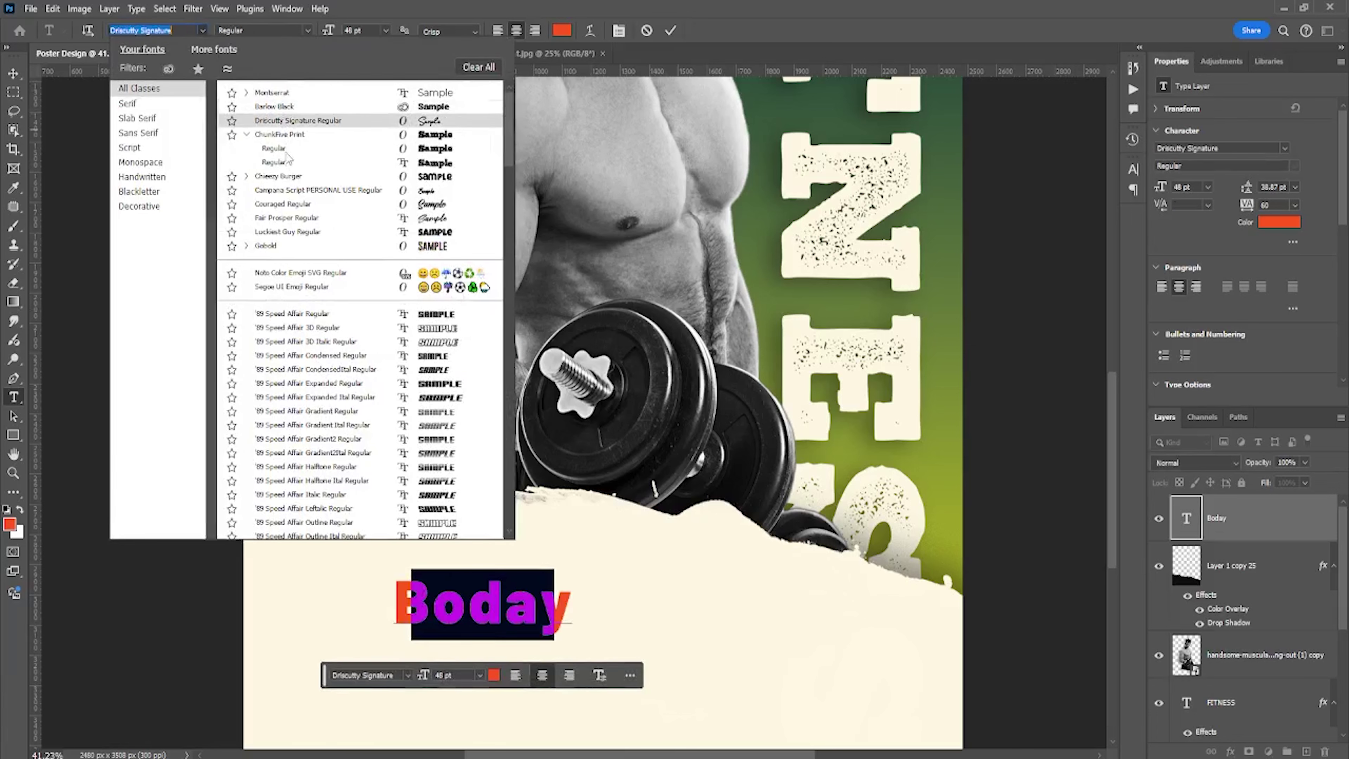
pyautogui.click(279, 107)
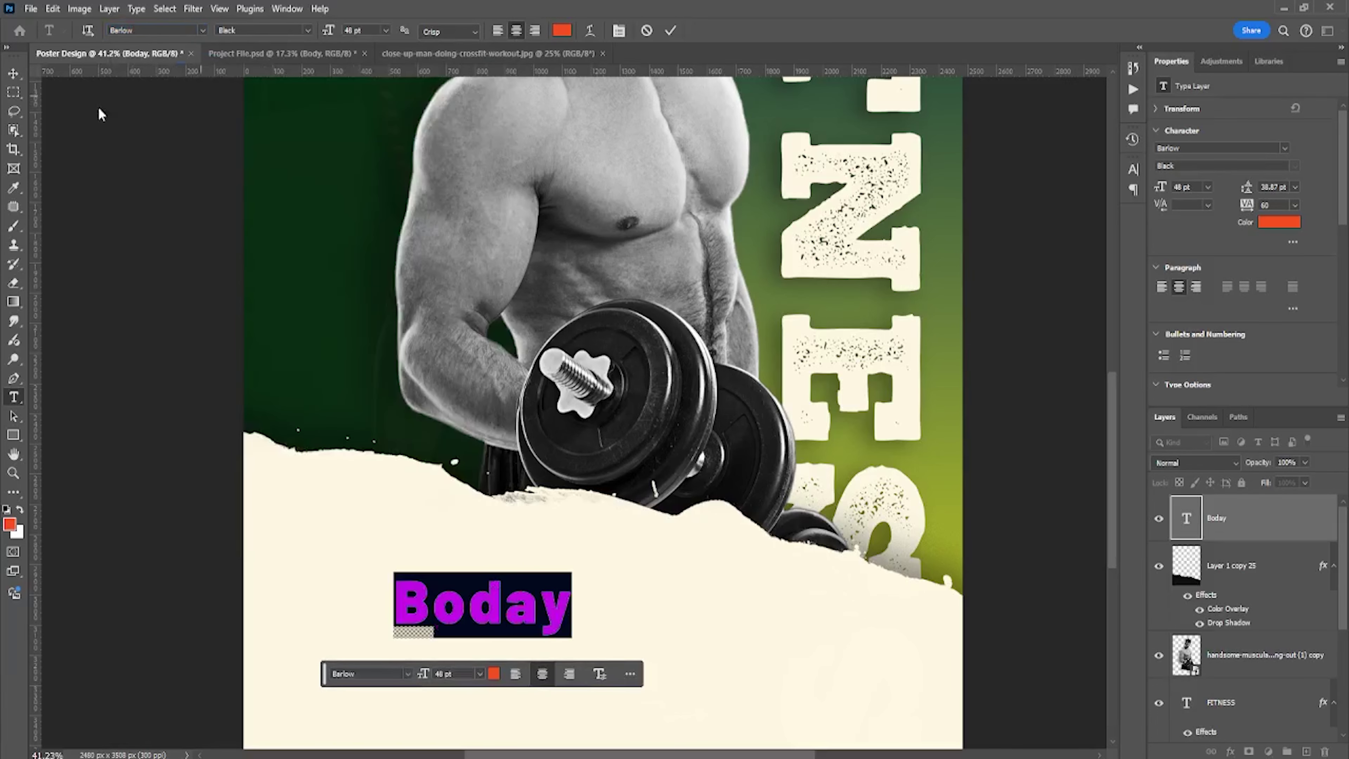
pyautogui.click(592, 30)
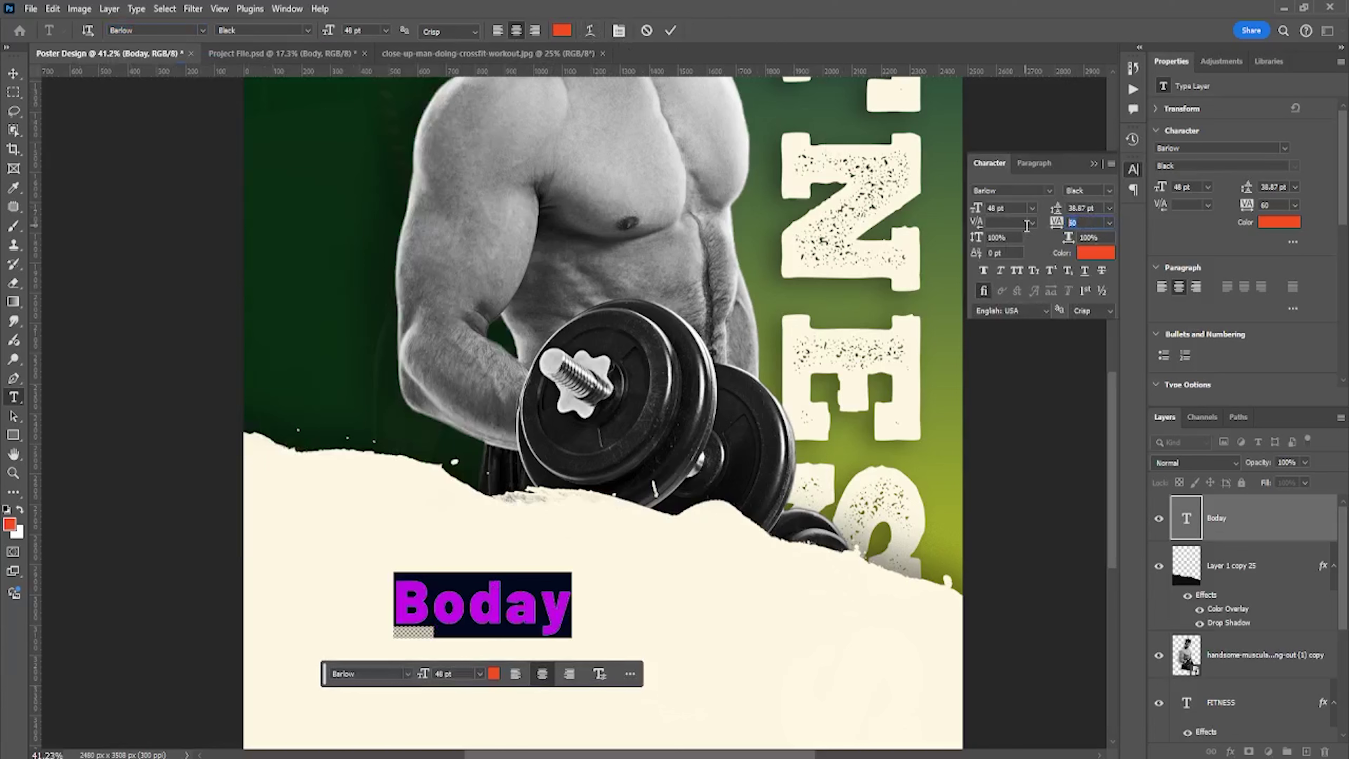
pyautogui.write('0')
pyautogui.press('Return')
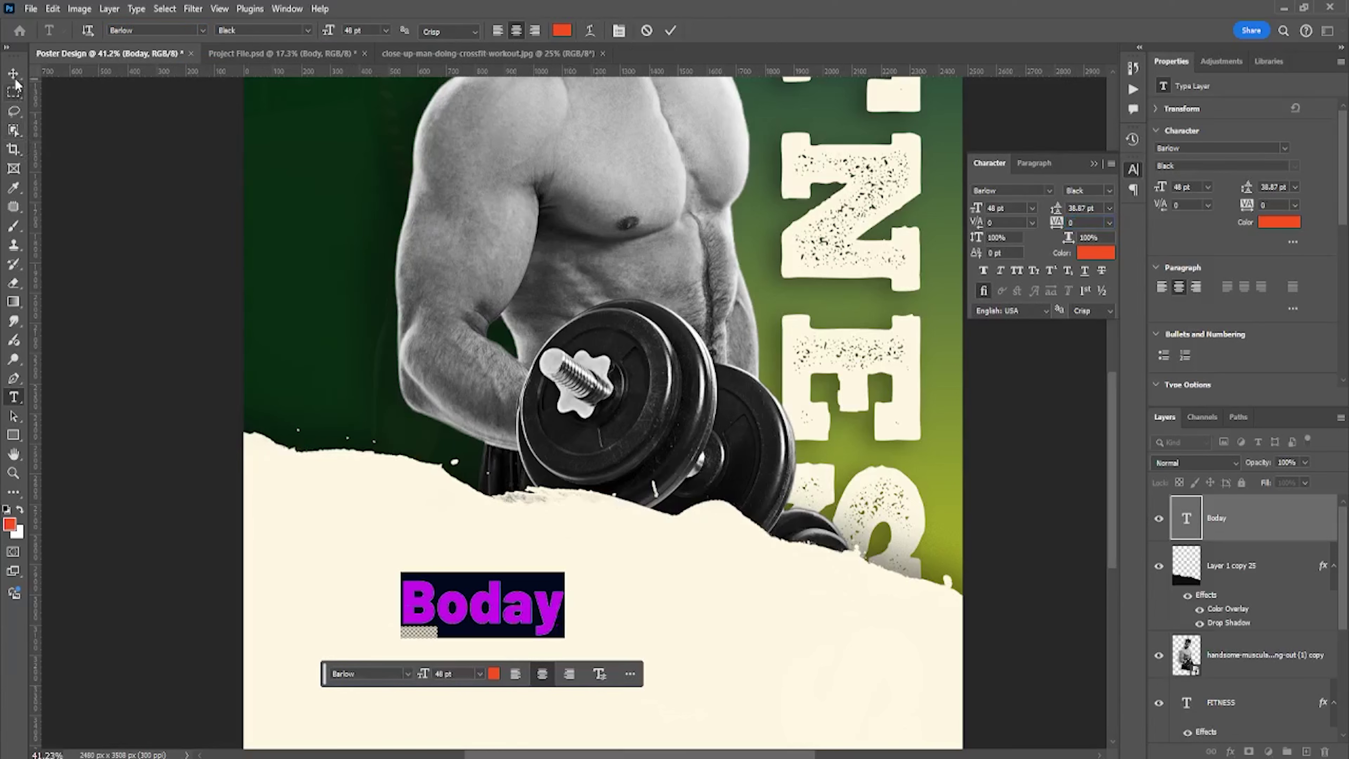
pyautogui.click(14, 78)
# - Enlarge Boday considerably across the cream area and nudge it upward
pyautogui.moveTo(565, 605)
pyautogui.mouseDown()
pyautogui.moveTo(698, 611)
pyautogui.moveTo(739, 638)
pyautogui.mouseUp()
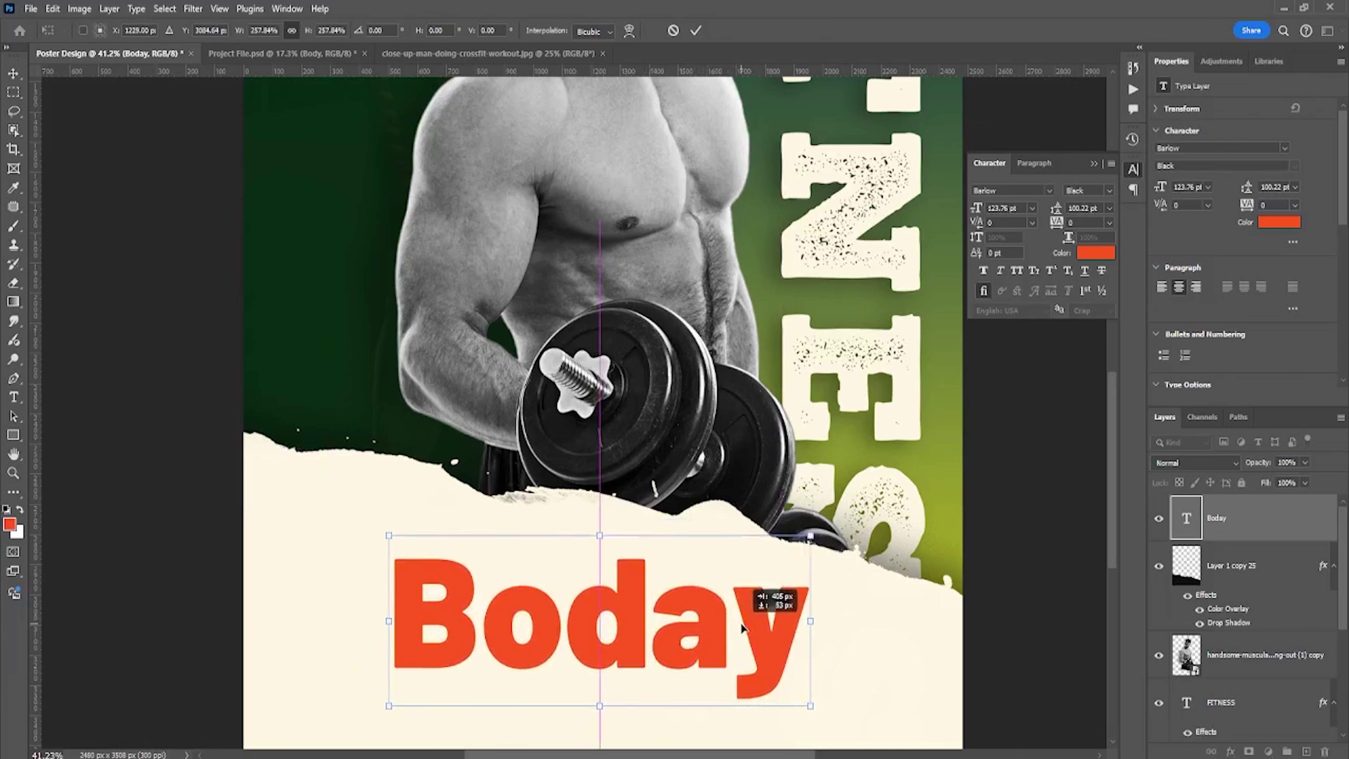
pyautogui.moveTo(740, 638); pyautogui.dragTo(740, 626)
pyautogui.press('Return')
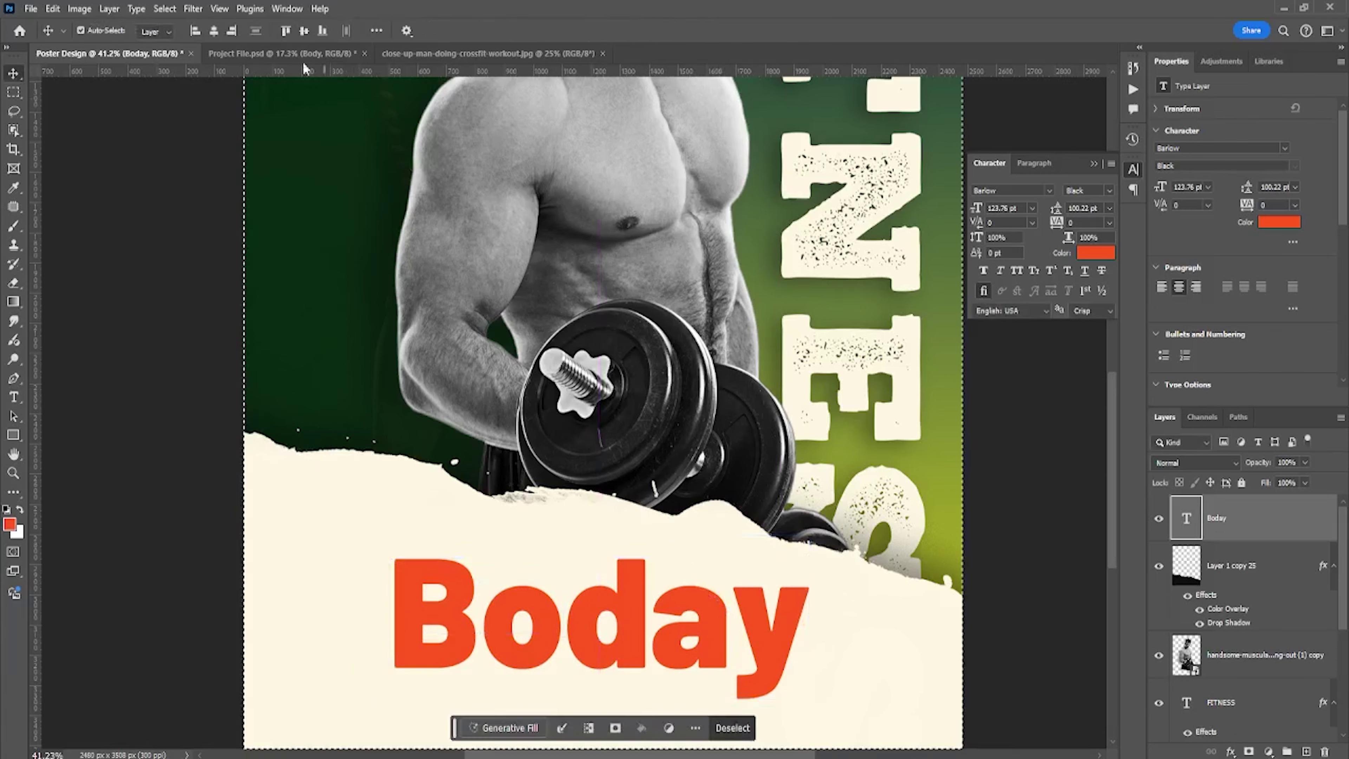
pyautogui.hotkey('ctrl', 'a')
pyautogui.hotkey('ctrl', 'd')
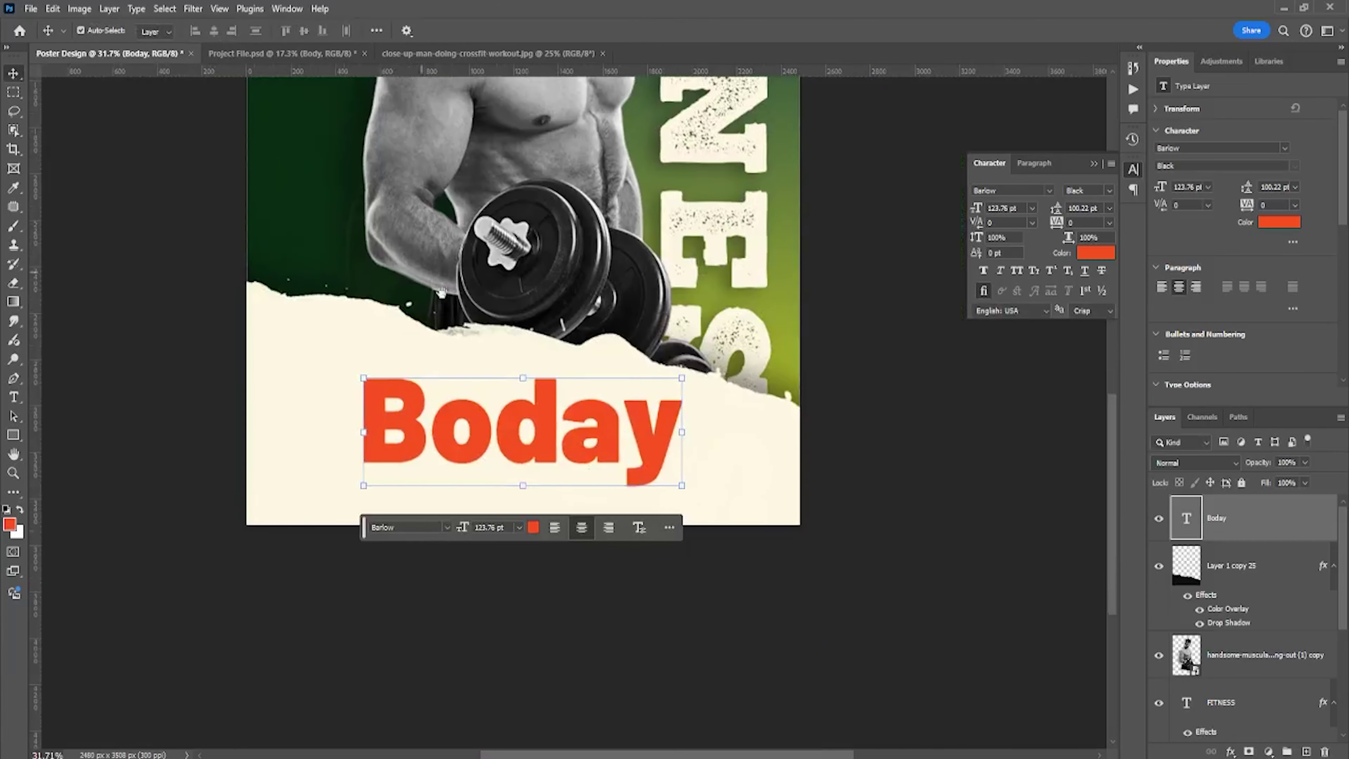
# - Move Boday just under the dumbbell and shrink it to about 88%
pyautogui.scroll(3, 552, 413)
pyautogui.moveTo(579, 437)
pyautogui.mouseDown()
pyautogui.moveTo(581, 448)
pyautogui.moveTo(583, 426)
pyautogui.mouseUp()
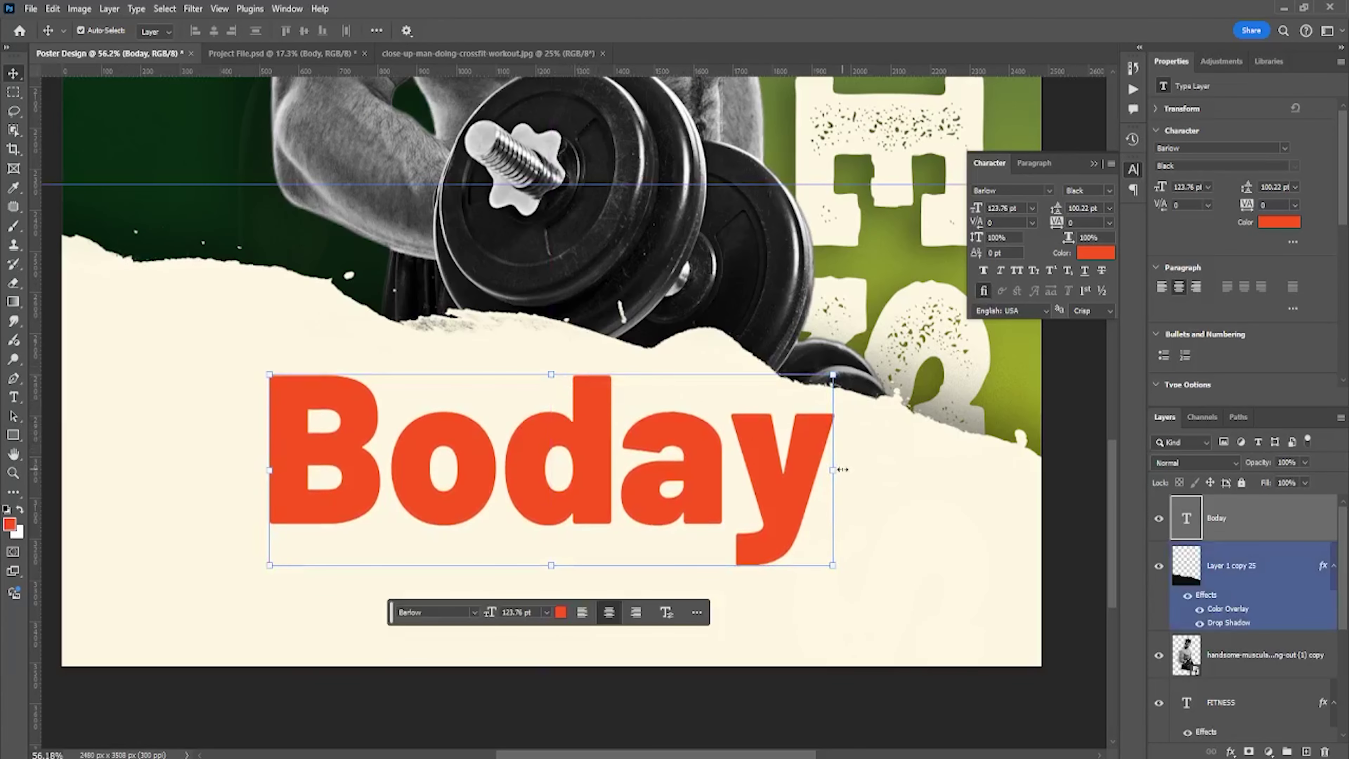
pyautogui.moveTo(843, 469); pyautogui.dragTo(784, 478)
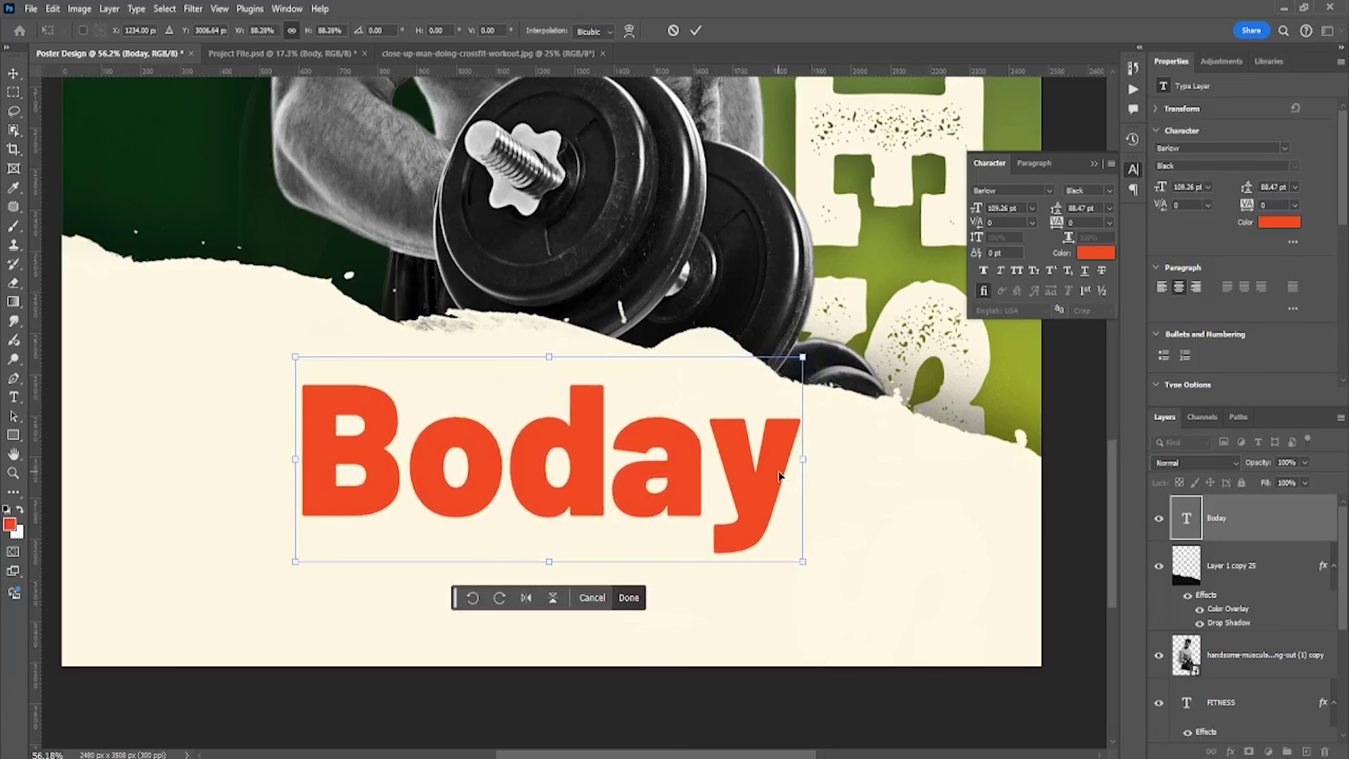
pyautogui.press('Return')
pyautogui.hotkey('ctrl', 'a')
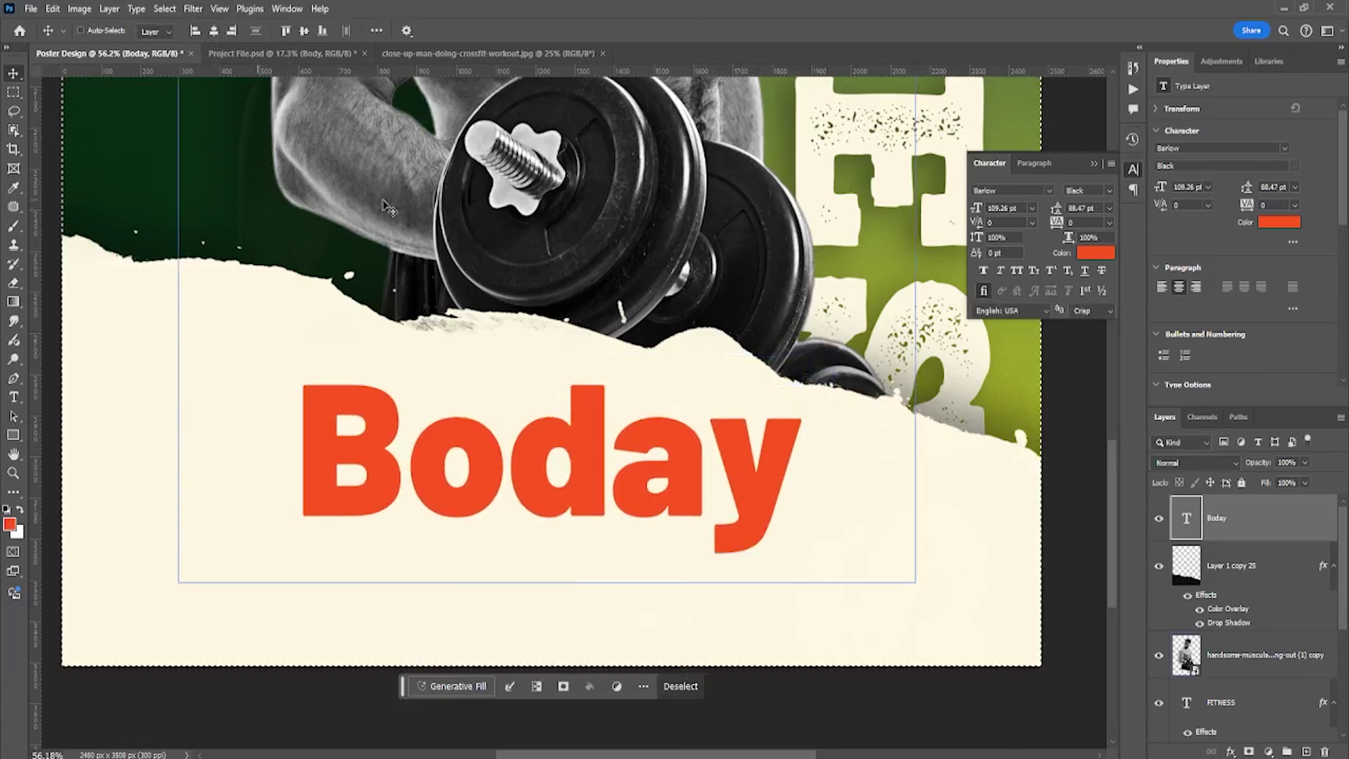
pyautogui.hotkey('ctrl', 'd')
# - Scale Shape Your to about 87% above Boday, then resize and shift both lines together
pyautogui.moveTo(527, 419); pyautogui.dragTo(529, 403)
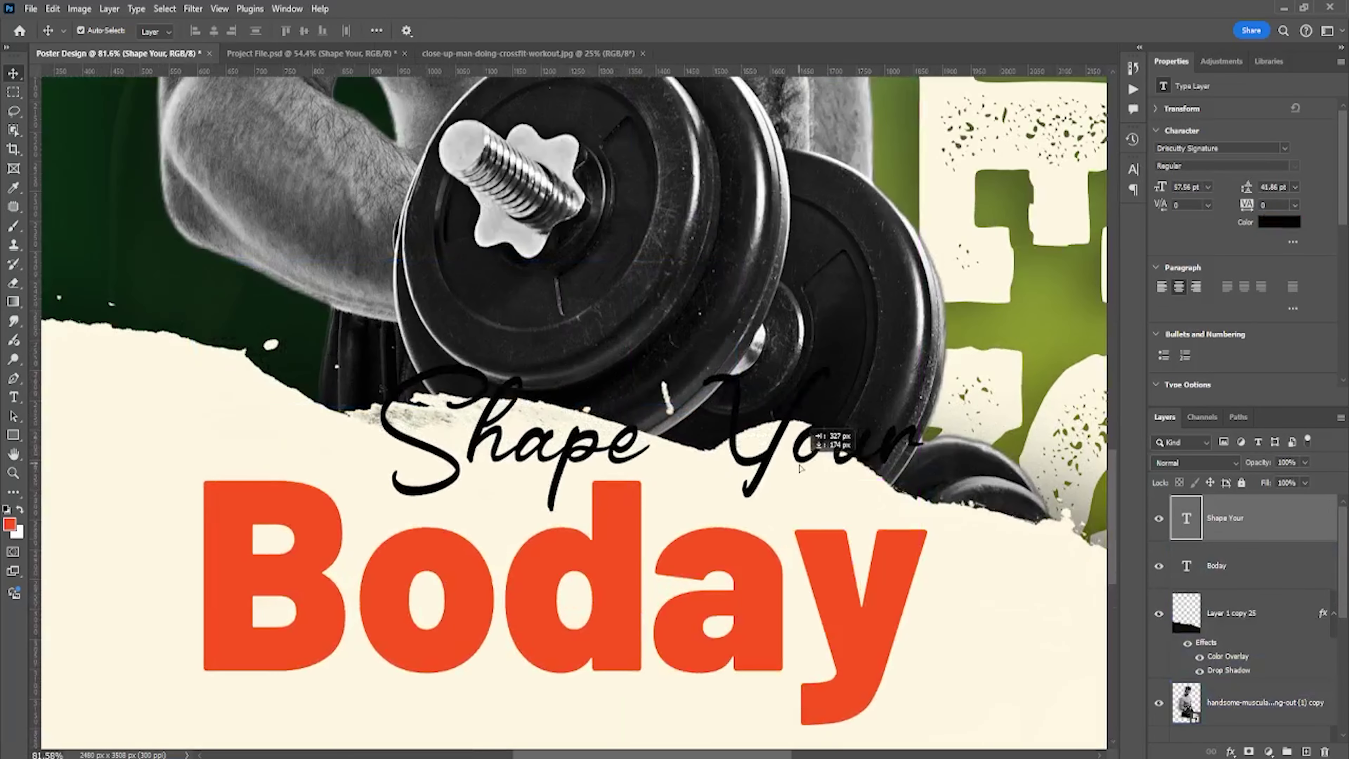
pyautogui.moveTo(801, 467); pyautogui.dragTo(752, 491)
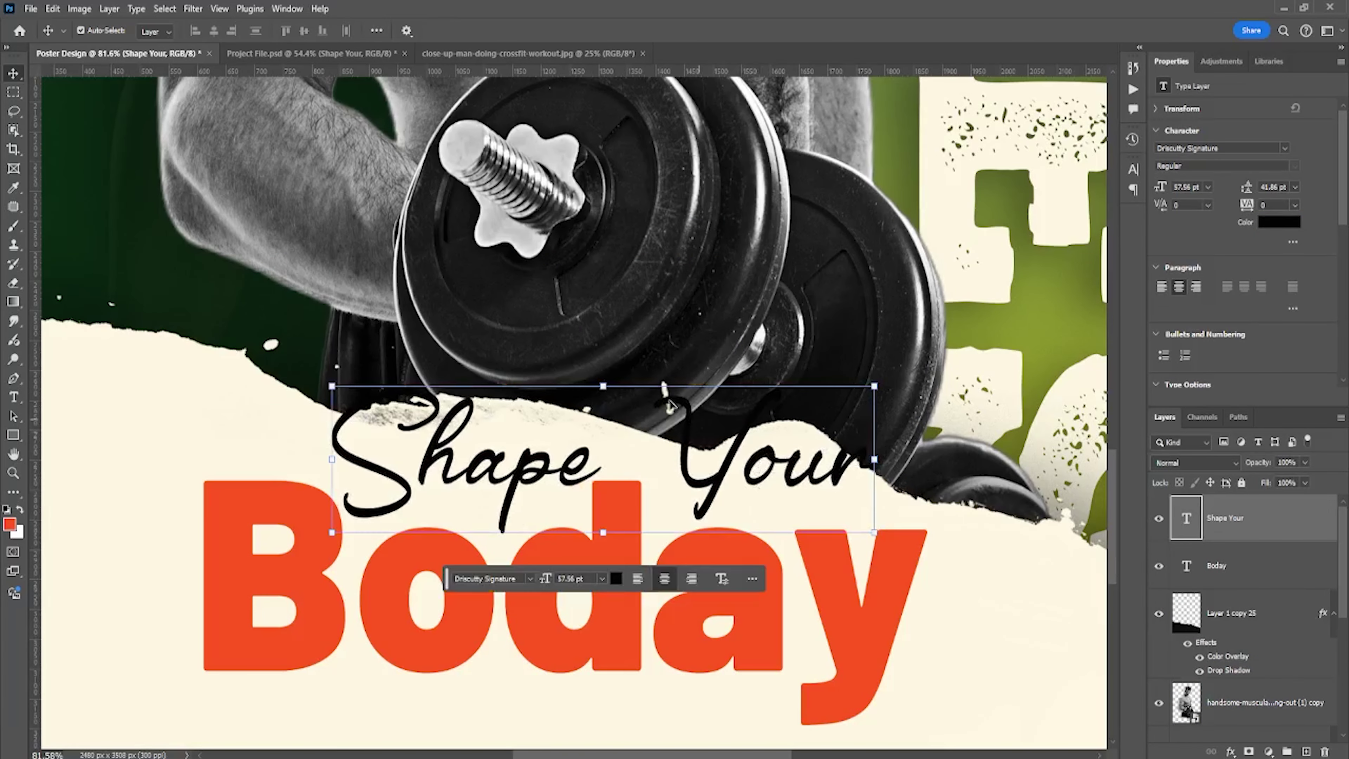
pyautogui.hotkey('ctrl', 't')
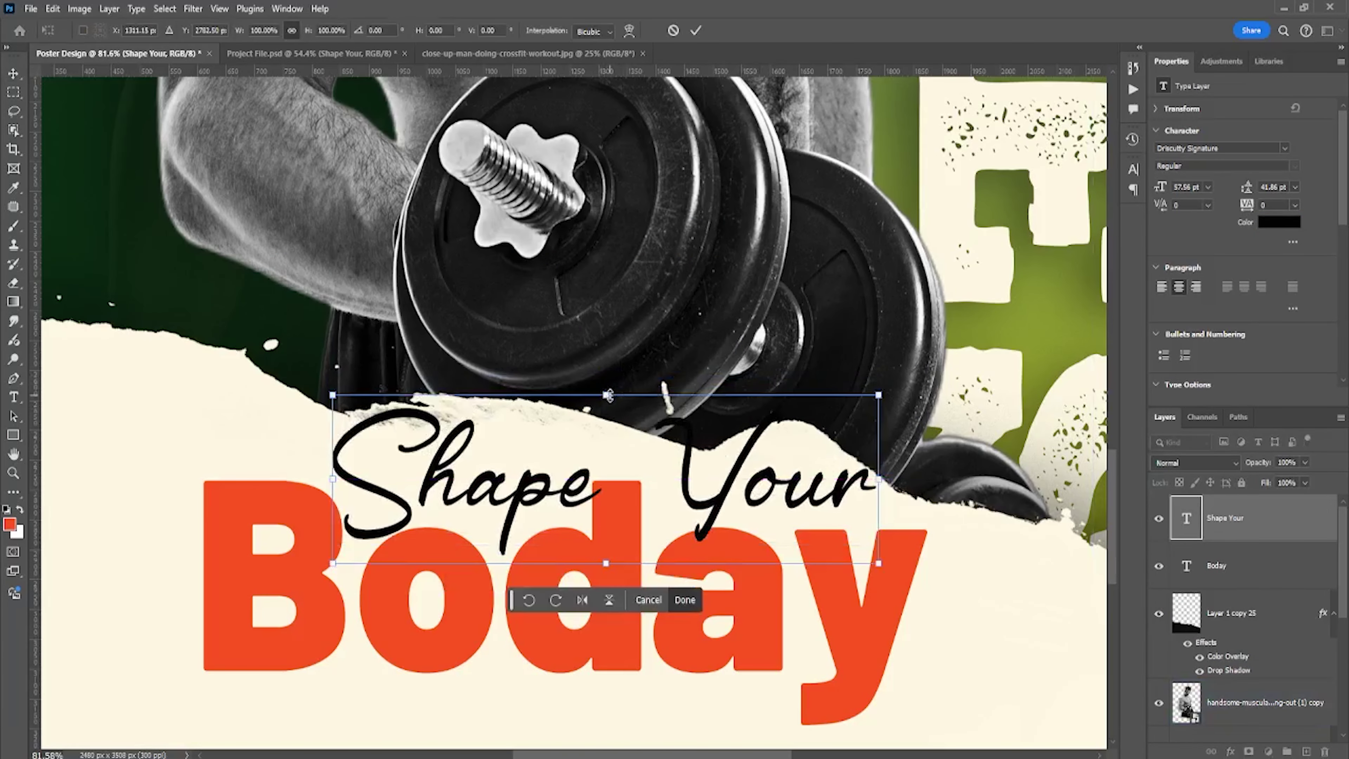
pyautogui.moveTo(608, 395)
pyautogui.mouseDown()
pyautogui.moveTo(646, 464)
pyautogui.moveTo(631, 447)
pyautogui.mouseUp()
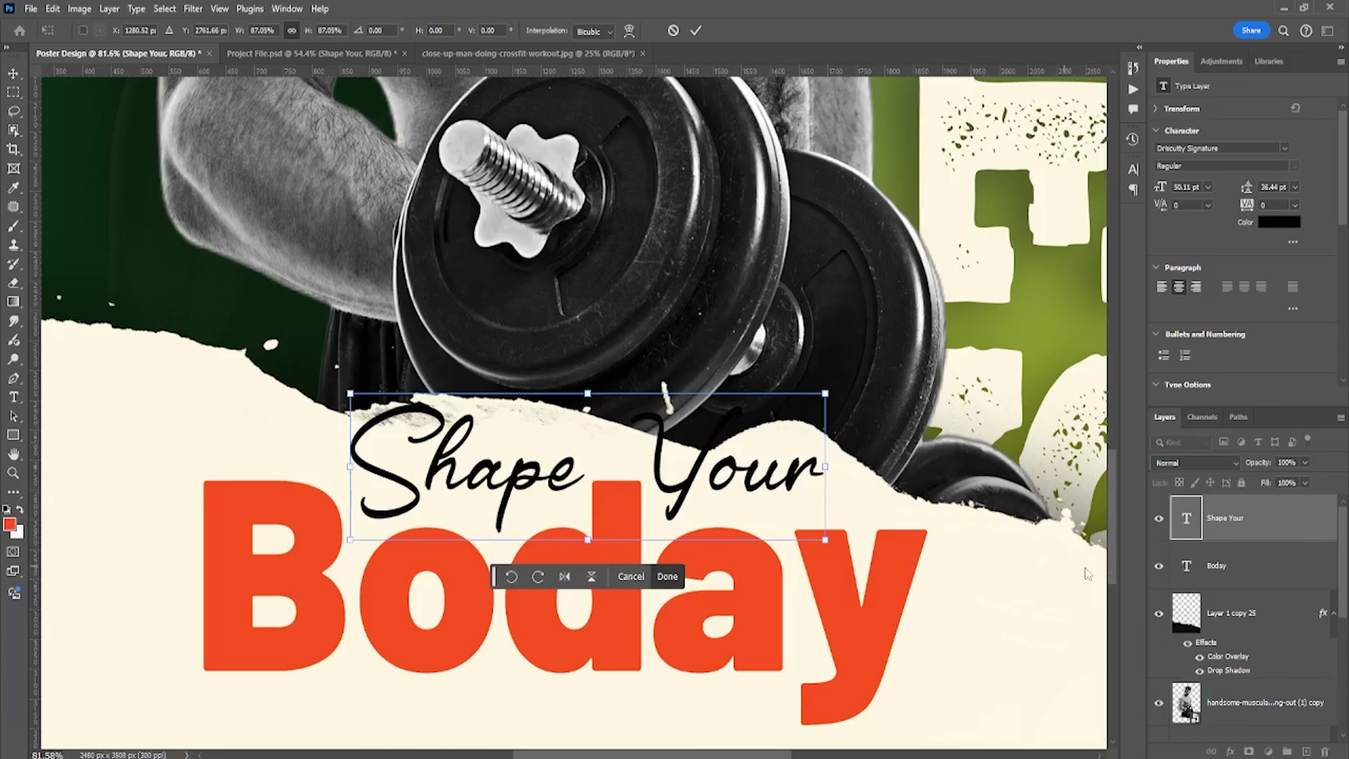
pyautogui.doubleClick(643, 457)
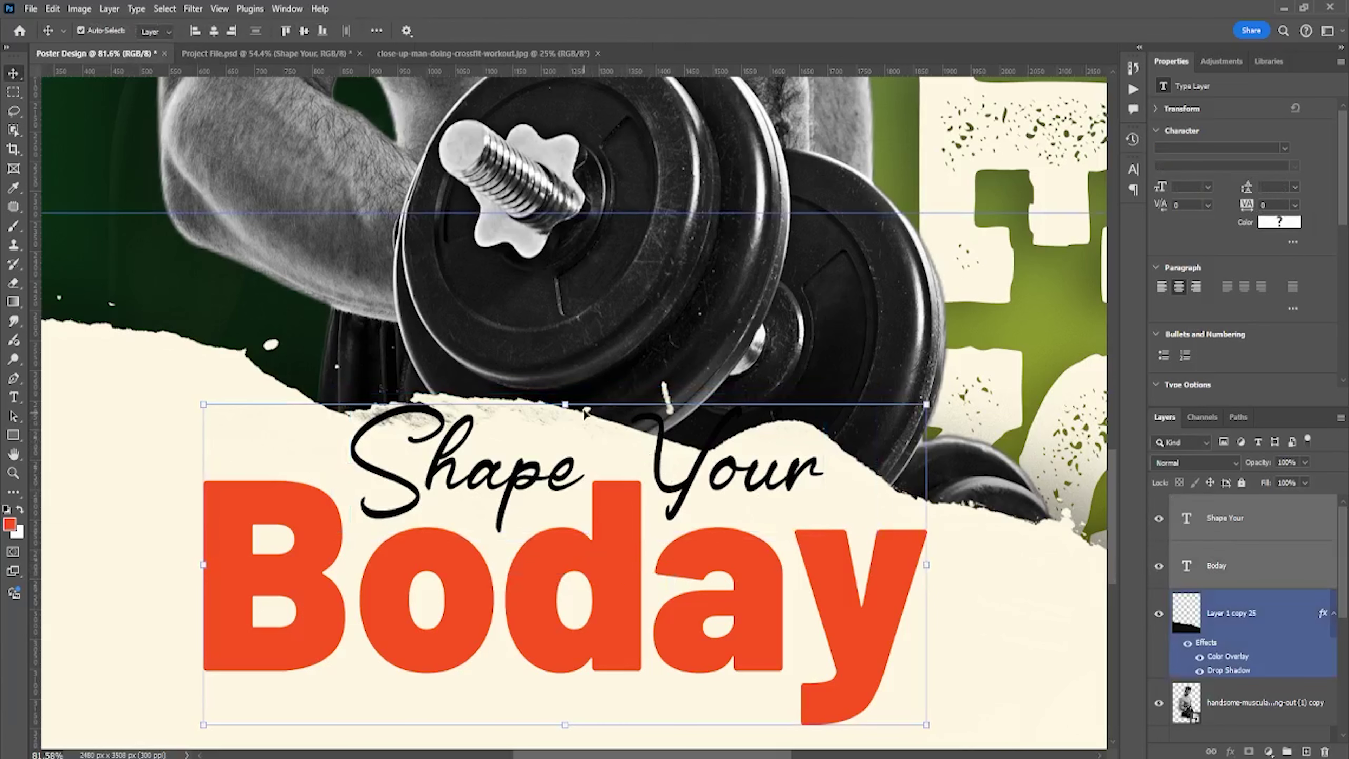
pyautogui.moveTo(565, 405); pyautogui.dragTo(563, 446)
pyautogui.moveTo(596, 534)
pyautogui.mouseDown()
pyautogui.moveTo(592, 547)
pyautogui.moveTo(612, 315)
pyautogui.mouseUp()
pyautogui.press('Return')
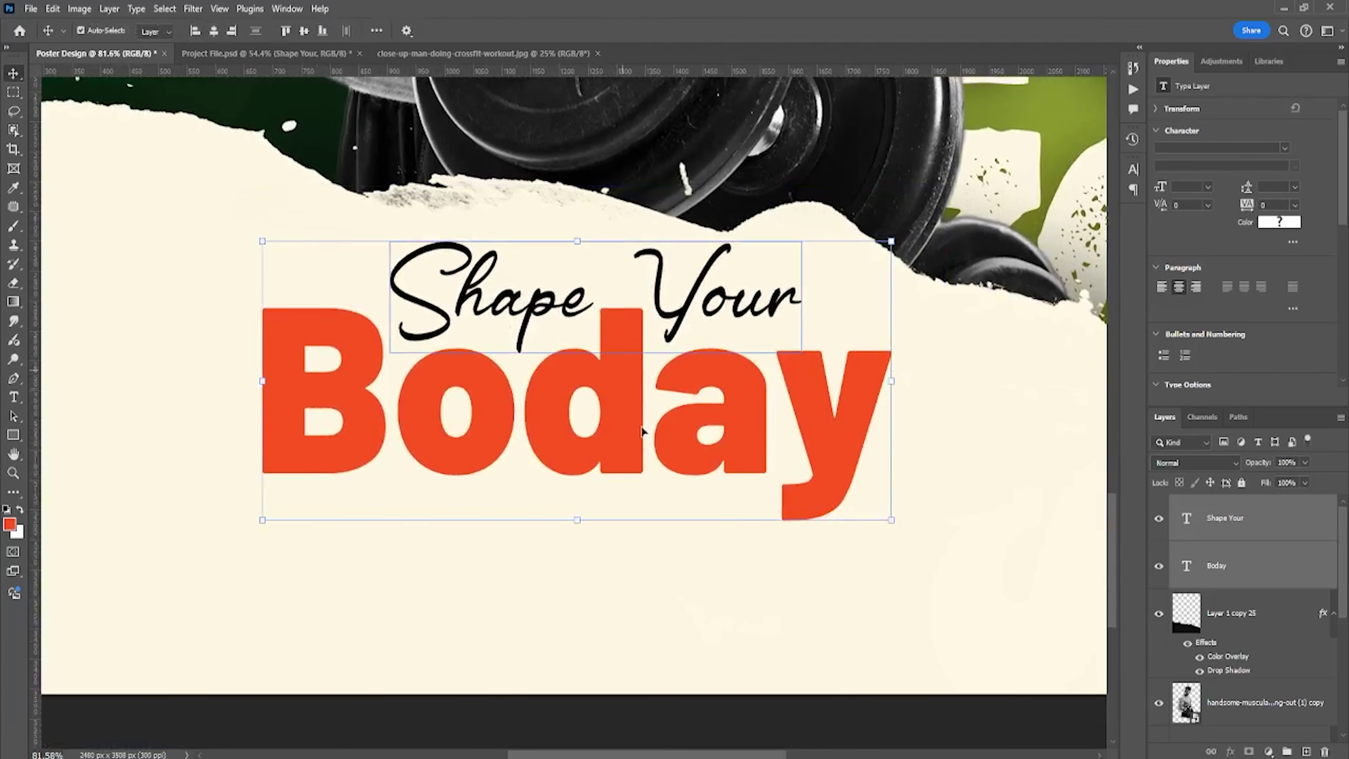
# - Add a Bevel & Emboss layer style to the Boday text layer
pyautogui.click(831, 691)
pyautogui.click(1213, 565)
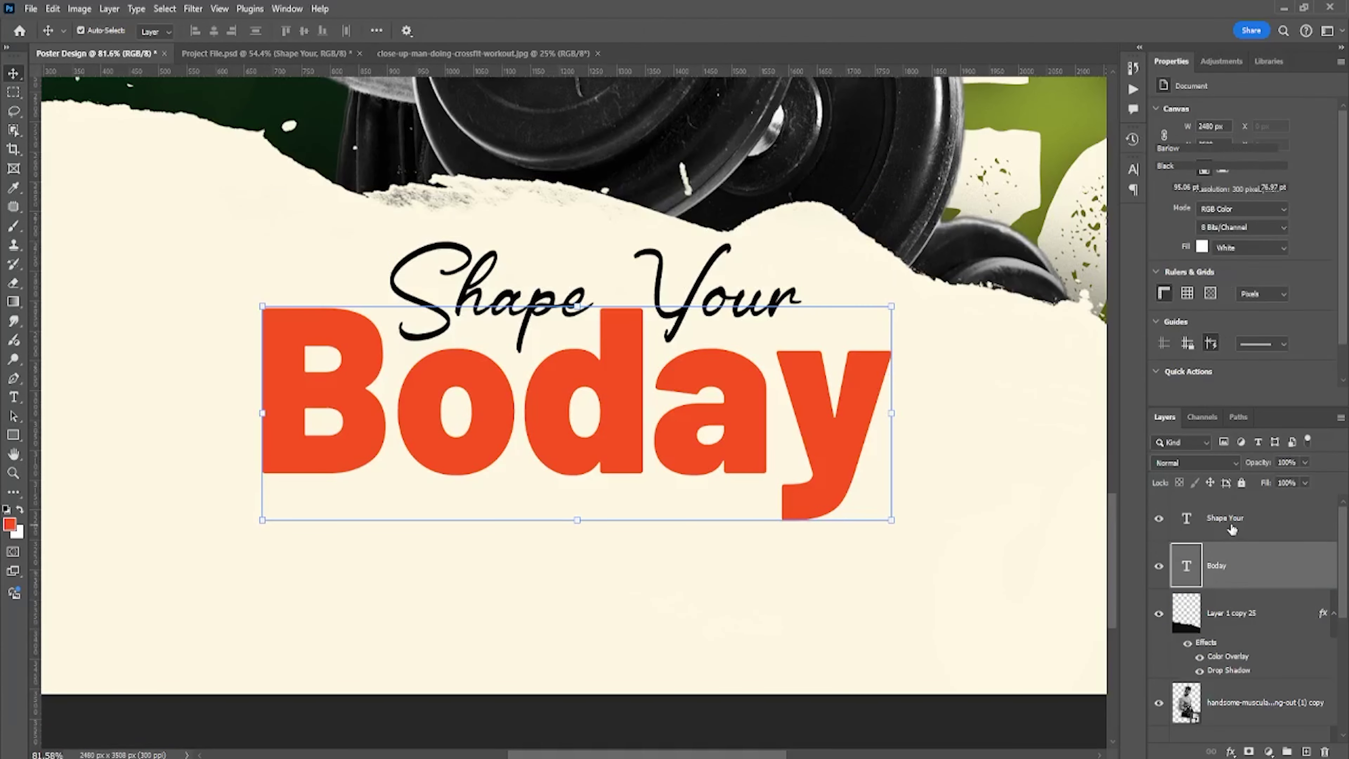
pyautogui.click(1232, 526)
pyautogui.click(1232, 565)
pyautogui.rightClick(1241, 567)
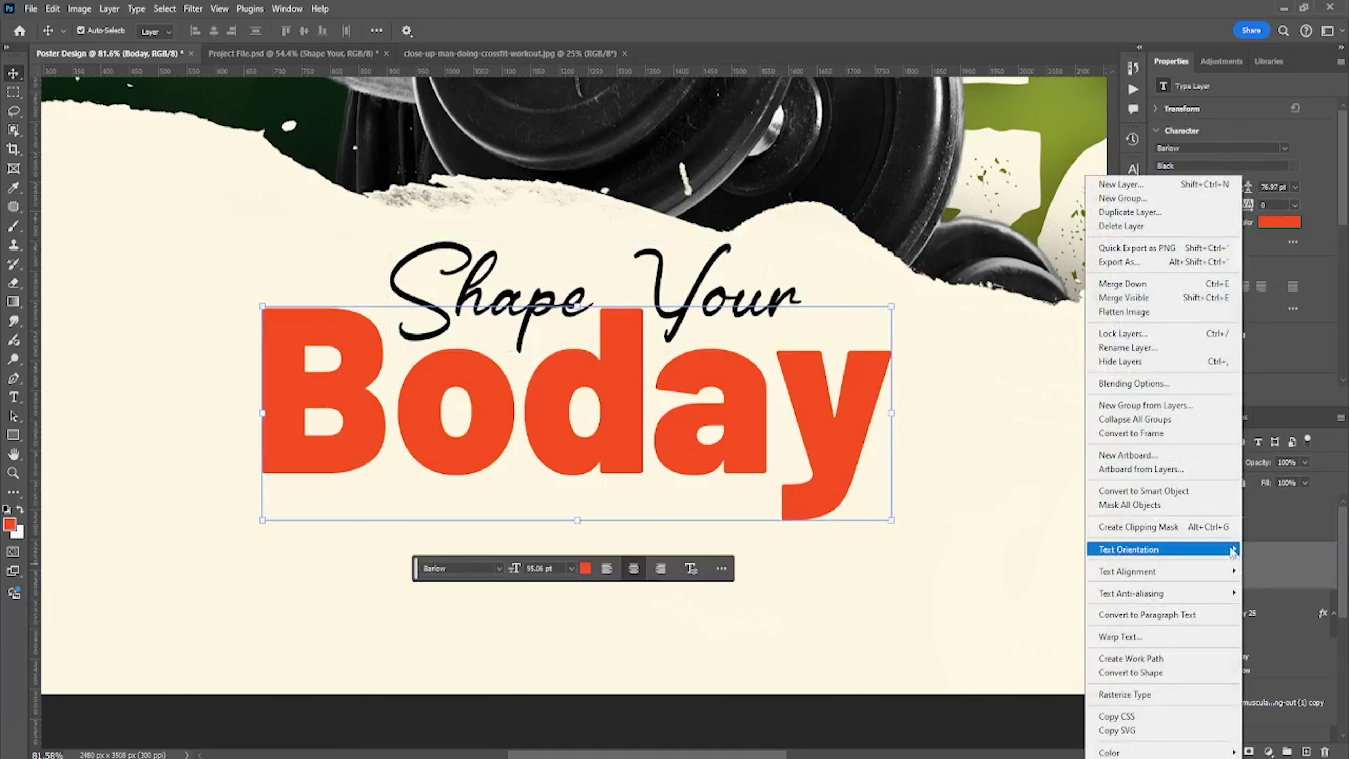
pyautogui.click(1133, 384)
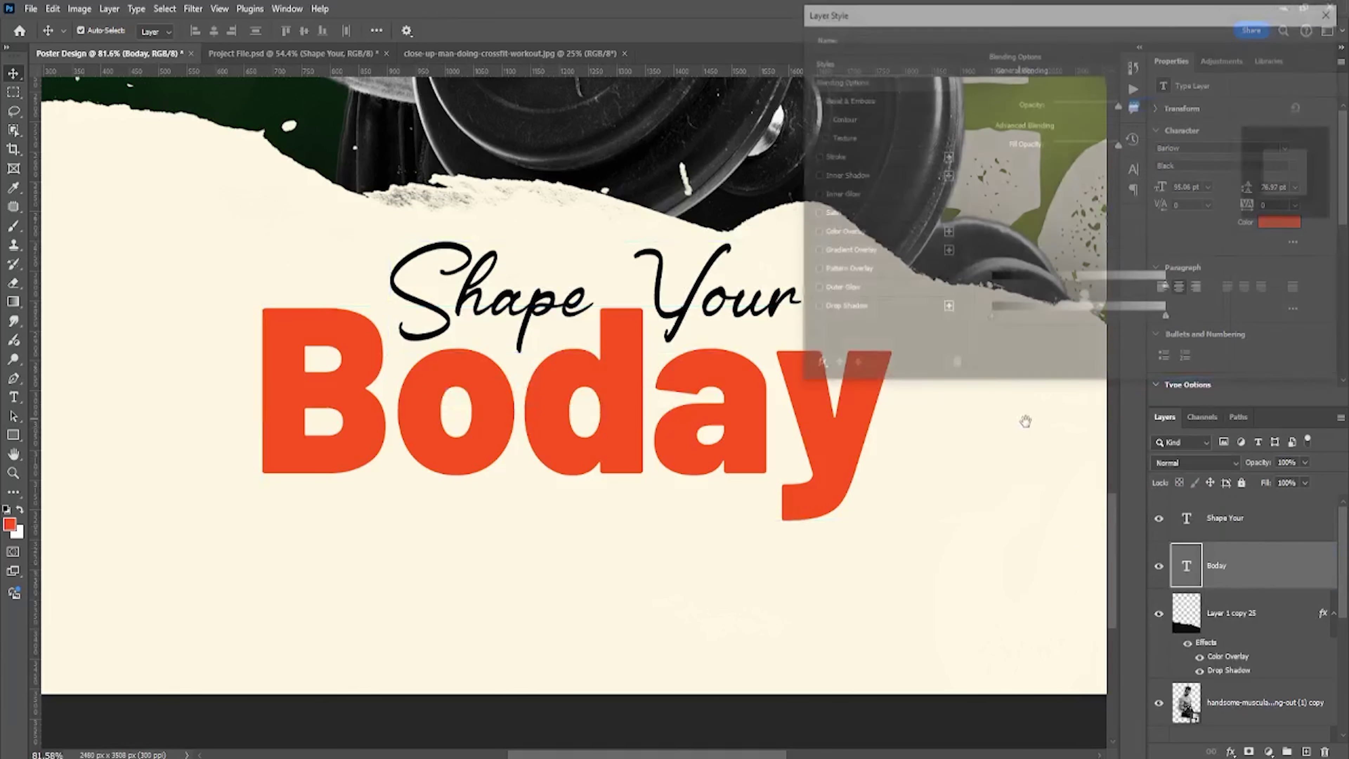
pyautogui.click(829, 97)
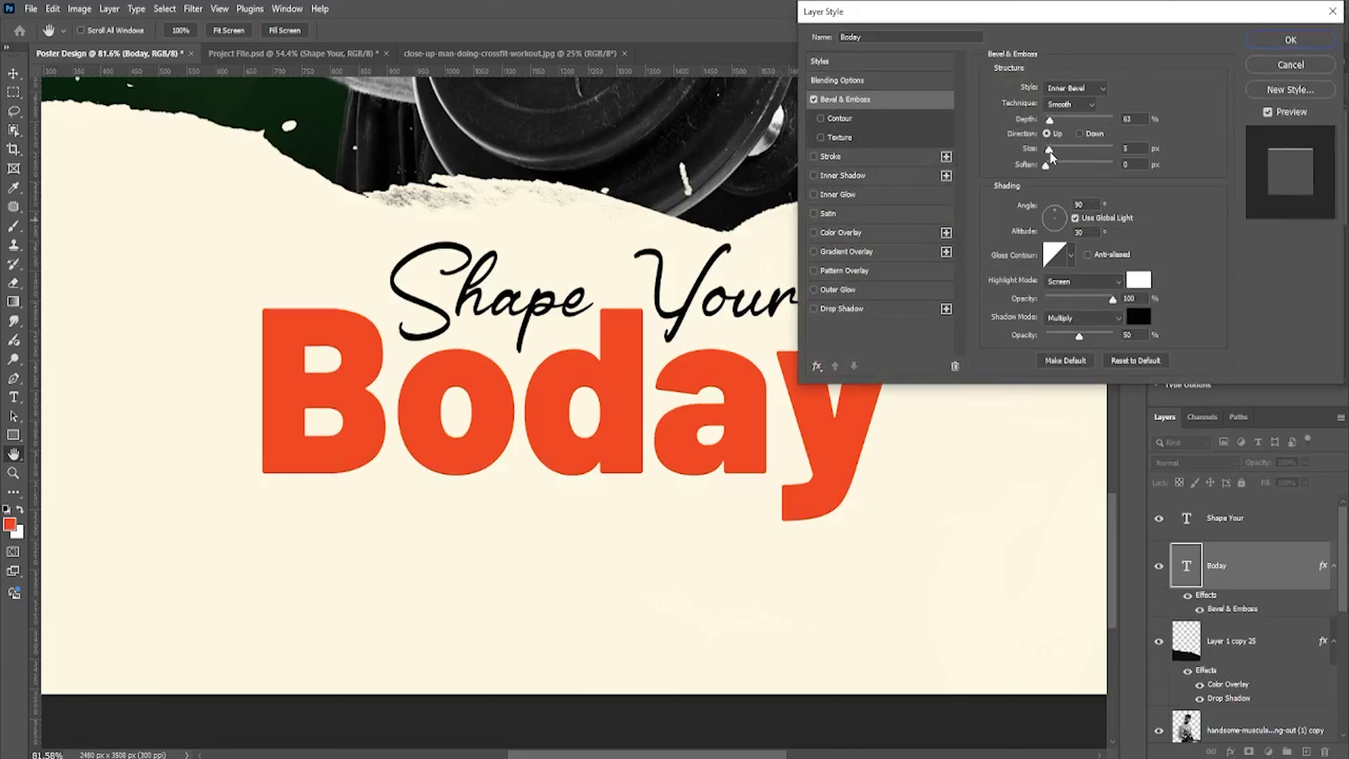
# - Try bevel sizes of 16 and 10 px and compare various gloss contour presets
pyautogui.moveTo(1049, 151); pyautogui.dragTo(1054, 152)
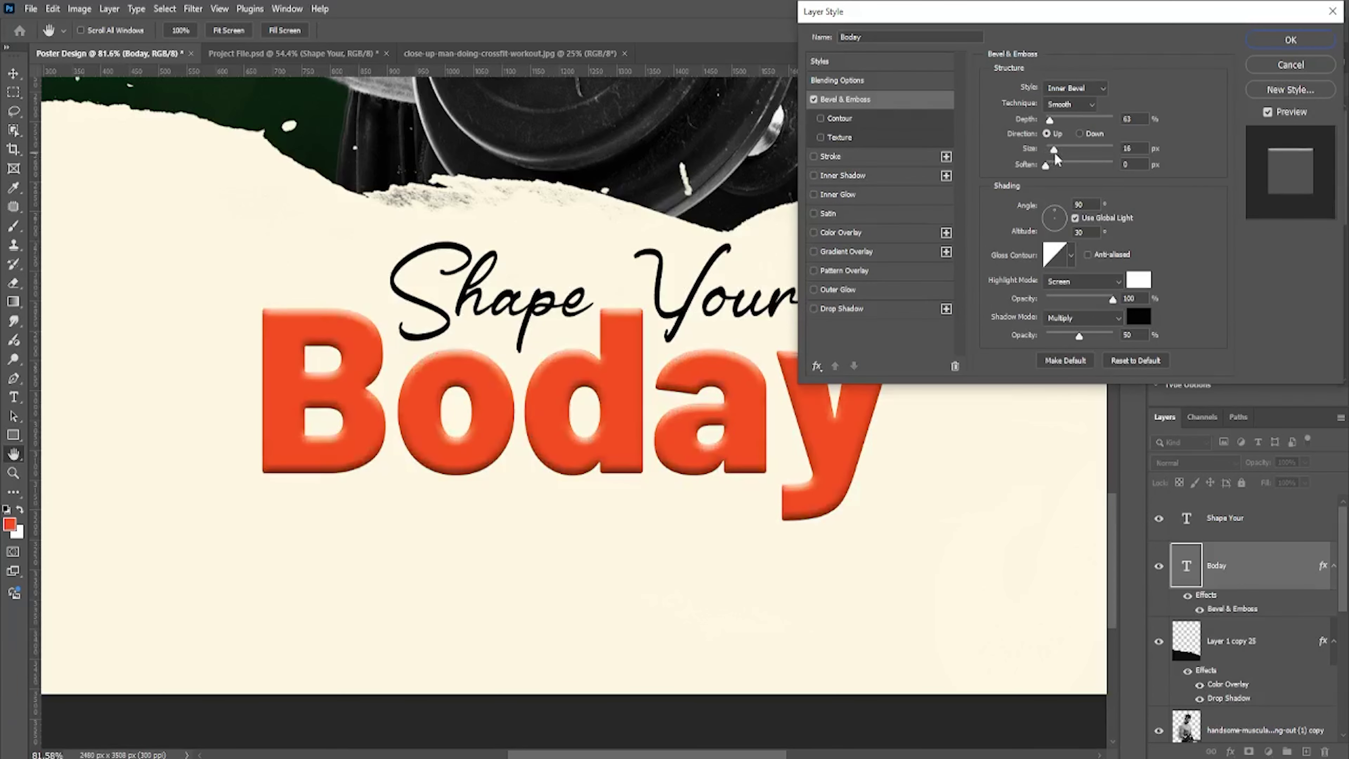
pyautogui.moveTo(1052, 152); pyautogui.dragTo(1051, 152)
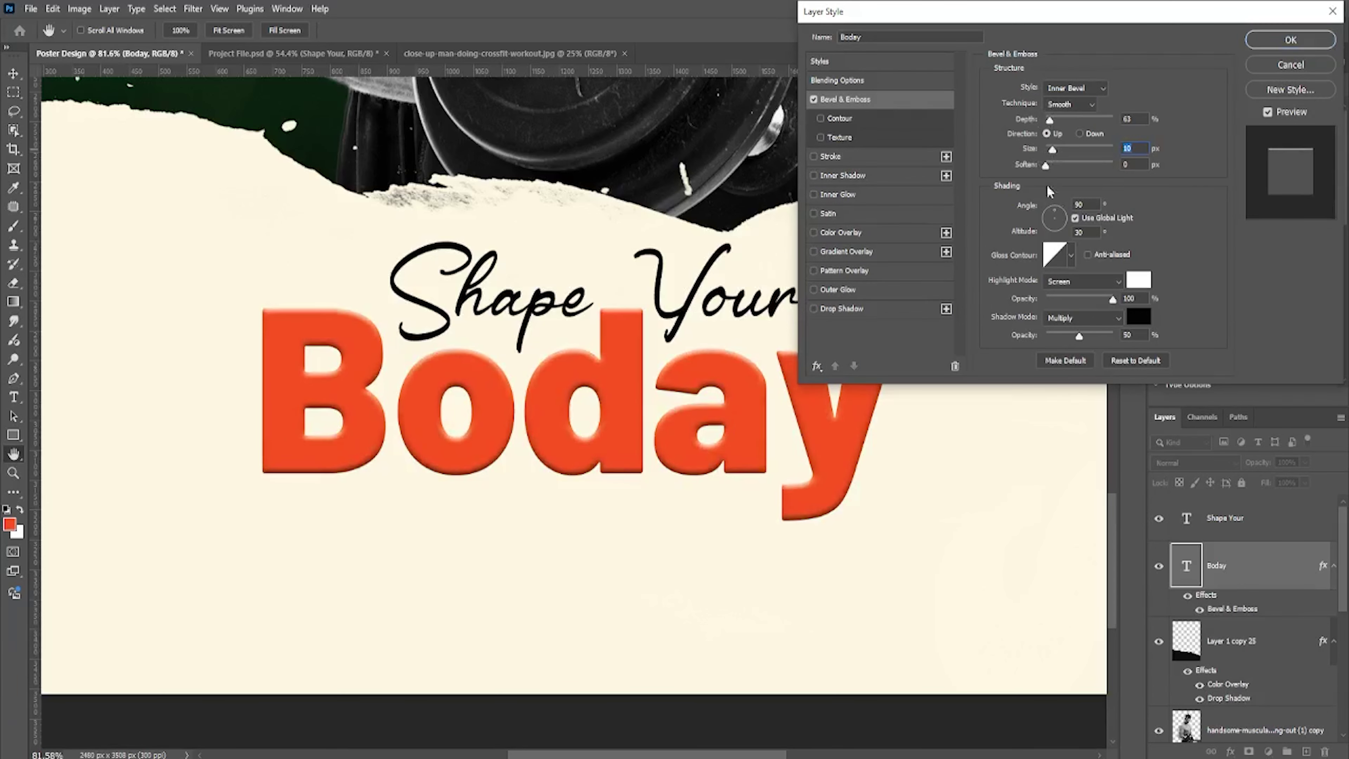
pyautogui.click(1072, 257)
pyautogui.click(1080, 295)
pyautogui.click(1031, 298)
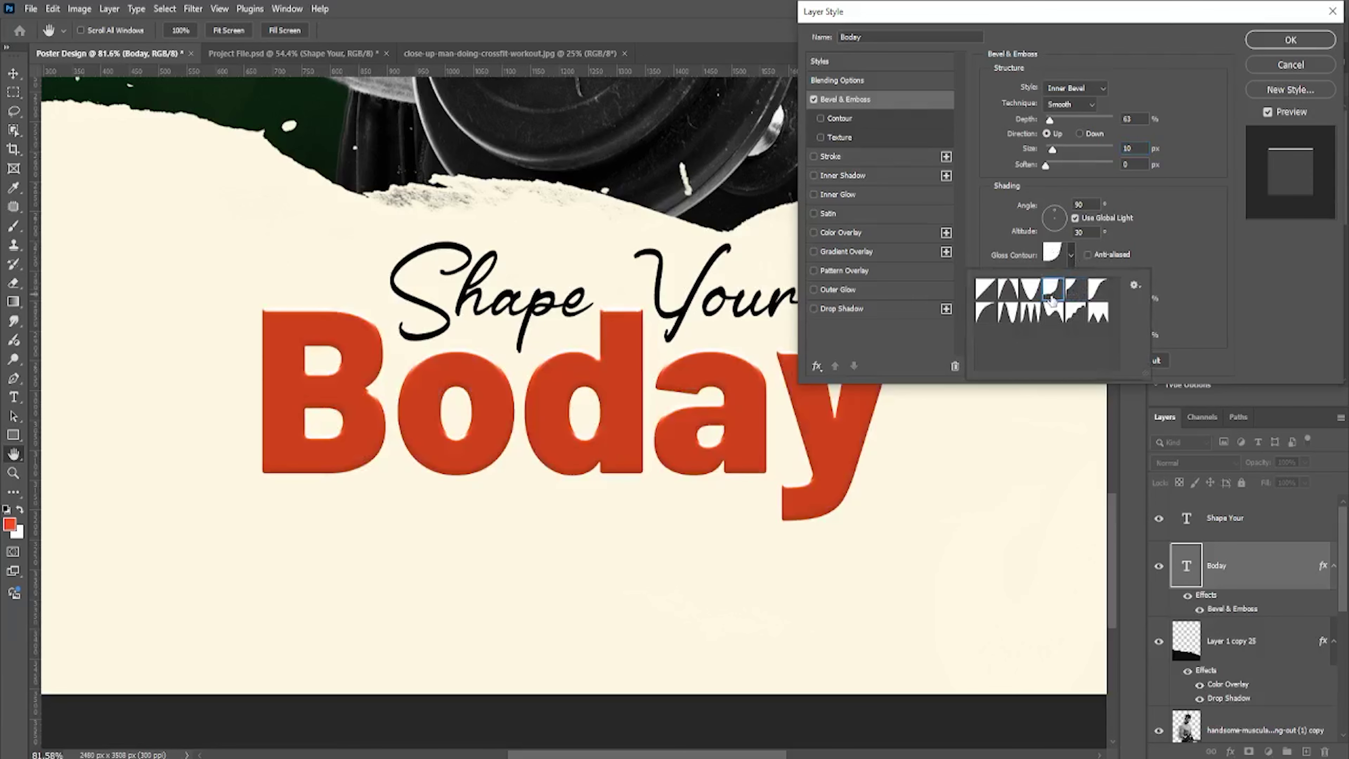
pyautogui.click(1009, 295)
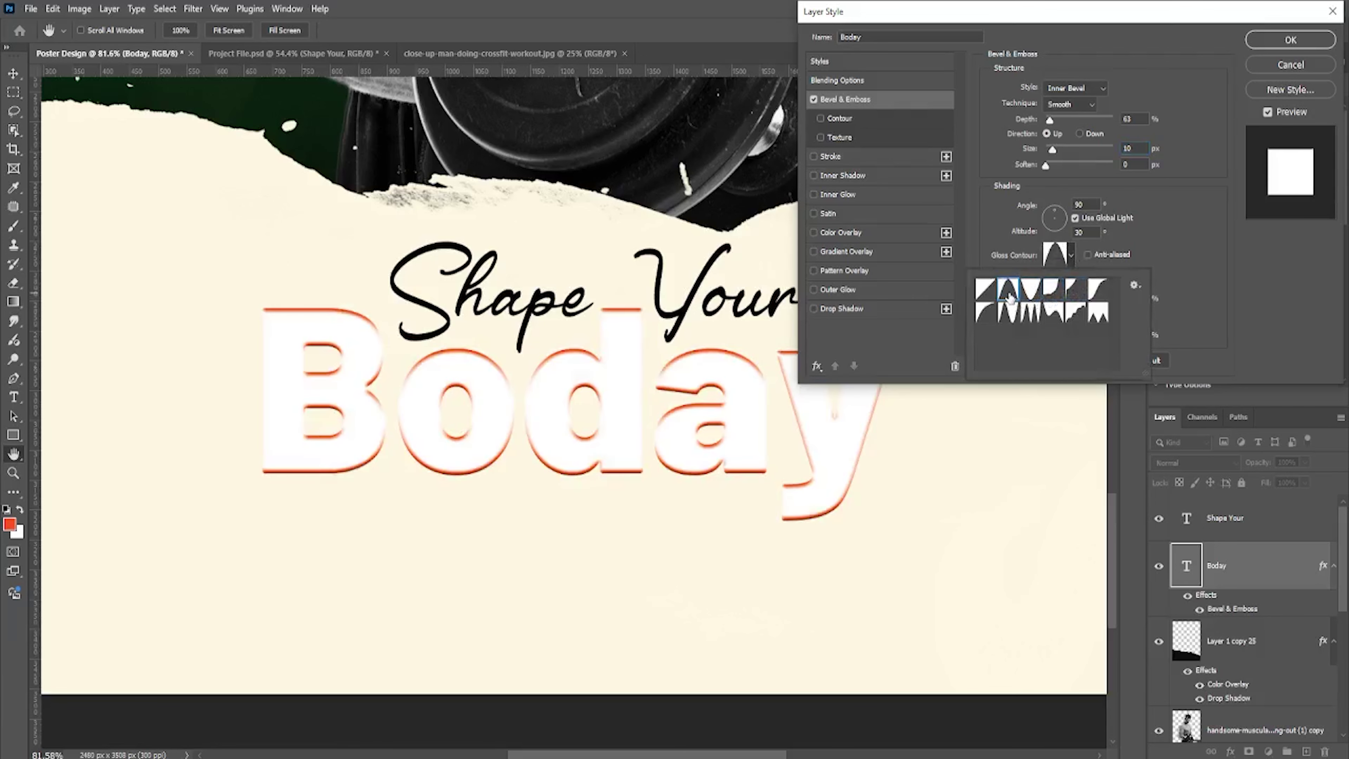
pyautogui.click(1050, 319)
pyautogui.click(1075, 319)
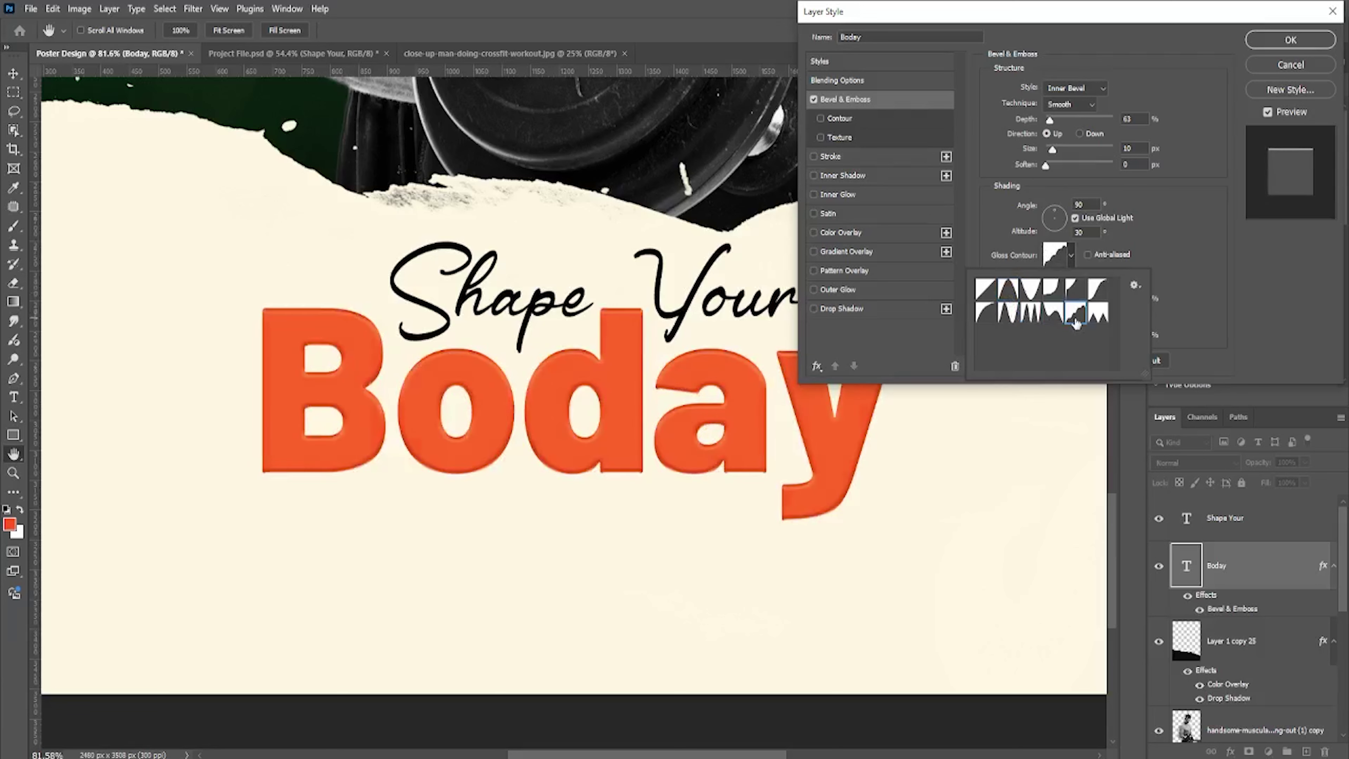
pyautogui.click(1099, 317)
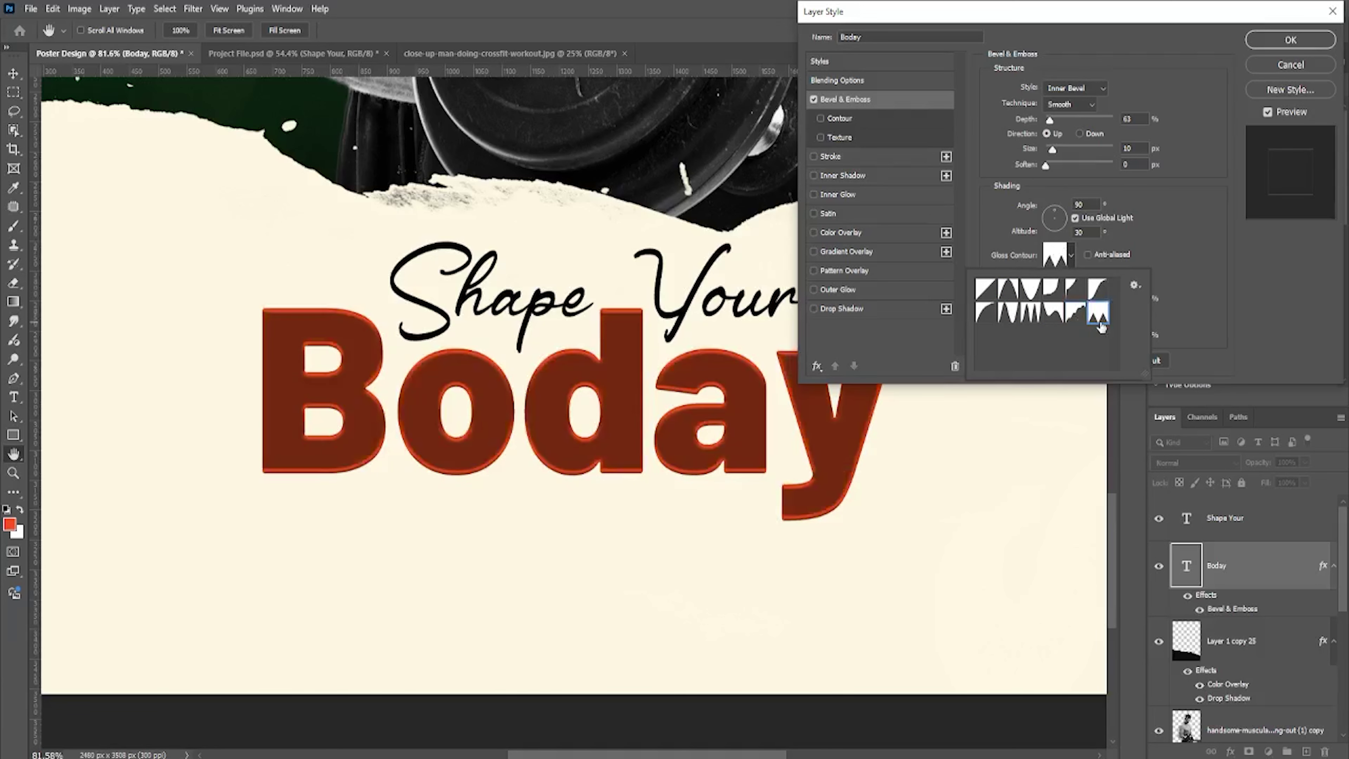
pyautogui.click(1052, 290)
pyautogui.click(1031, 290)
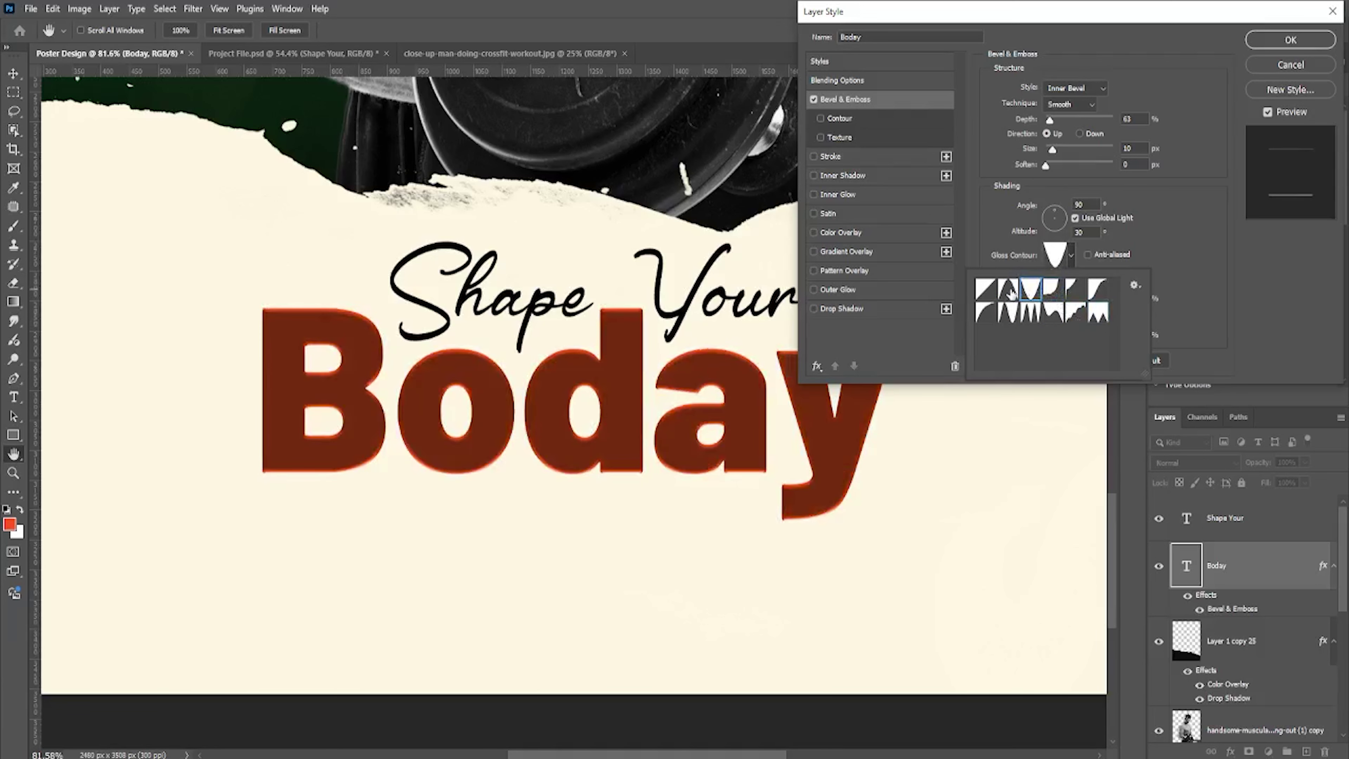
pyautogui.click(1009, 291)
pyautogui.click(1008, 310)
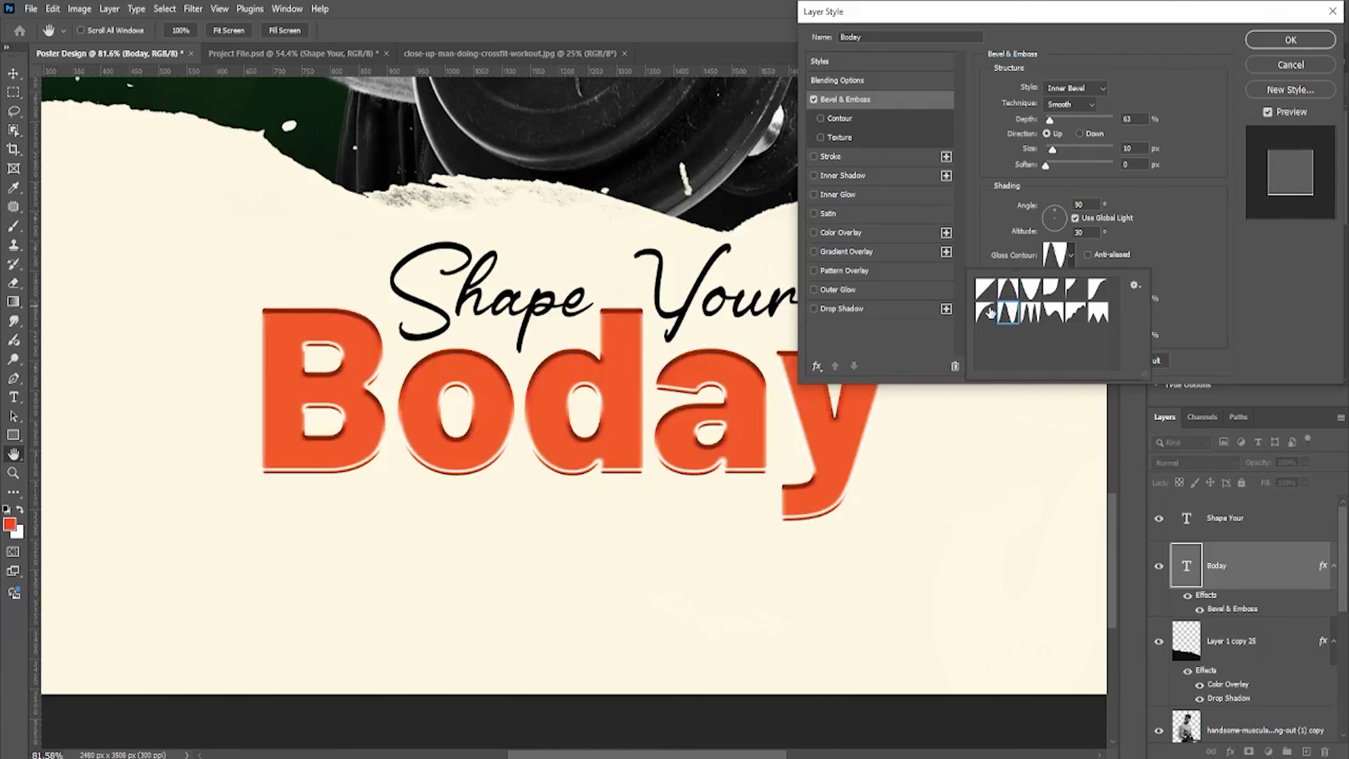
pyautogui.click(987, 312)
pyautogui.click(1027, 312)
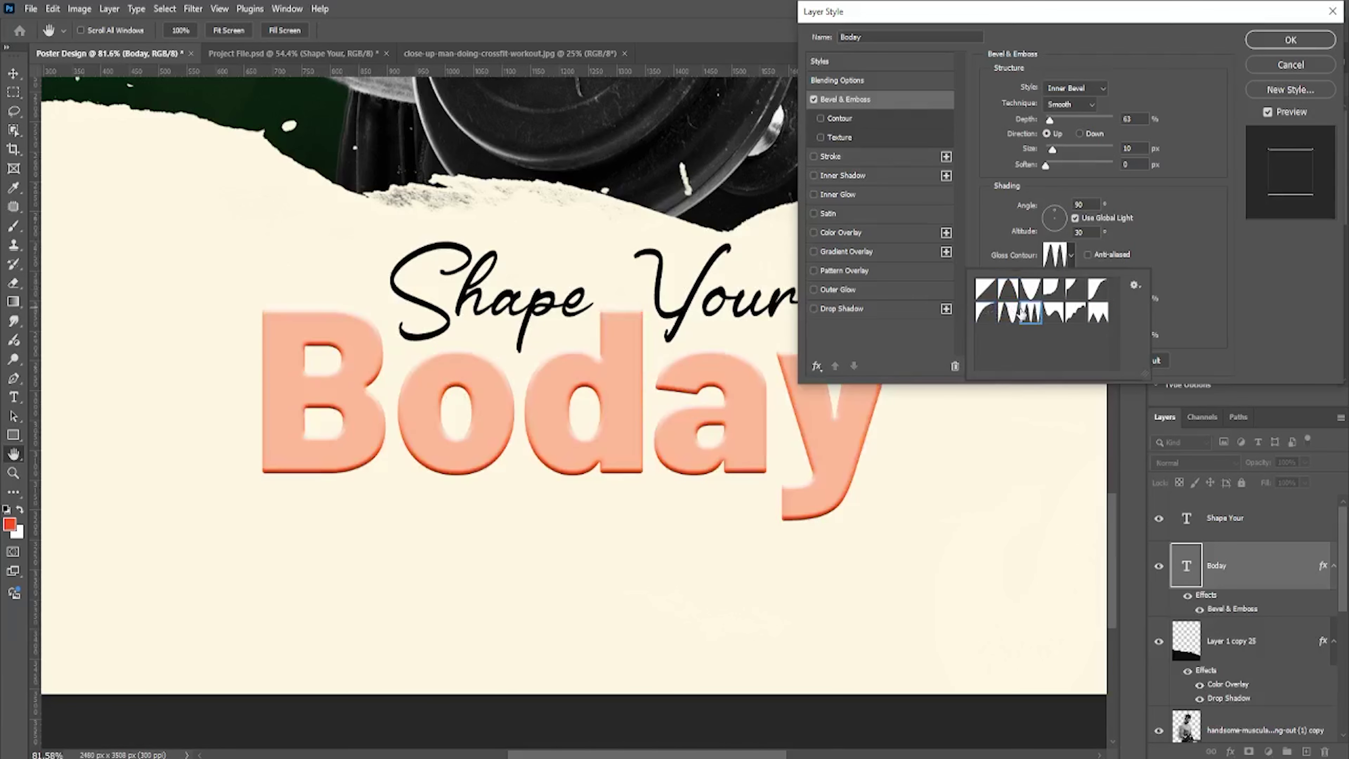
pyautogui.click(1049, 312)
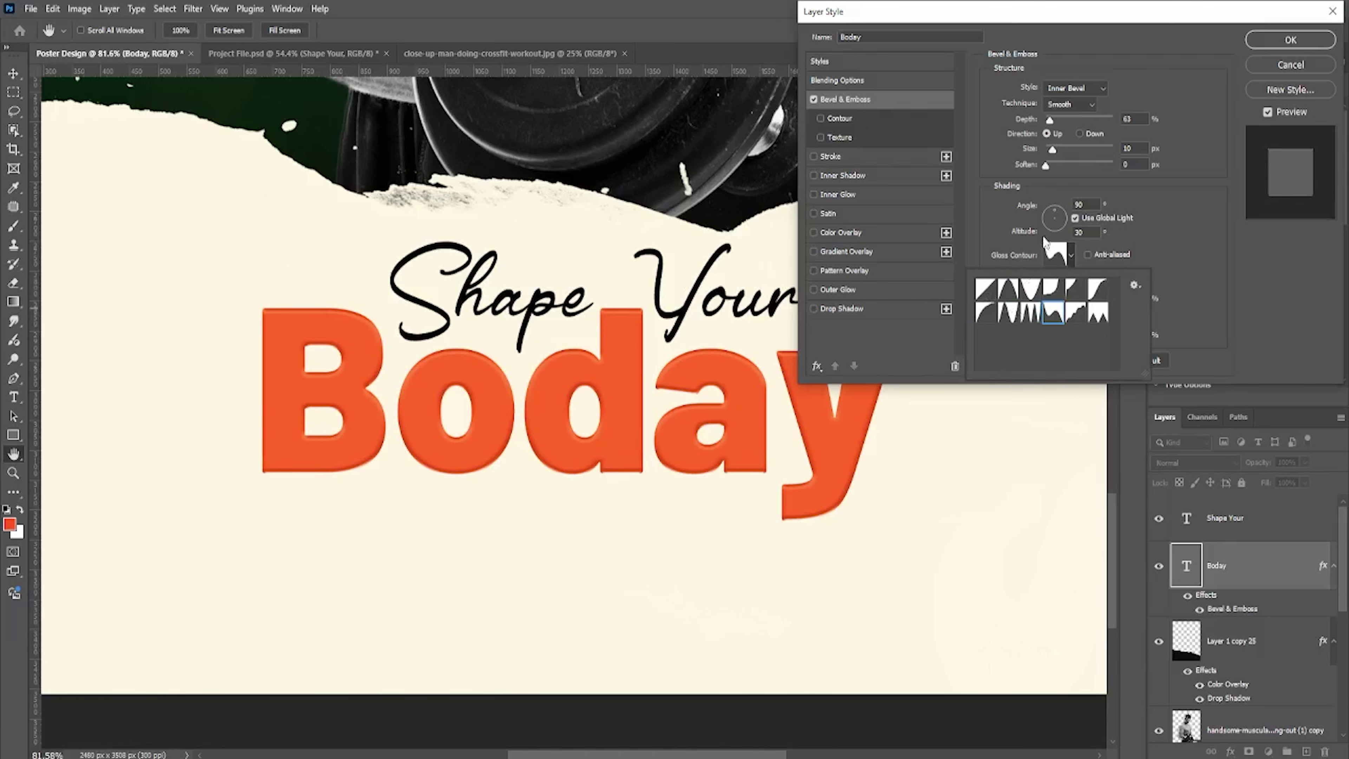
pyautogui.click(1120, 186)
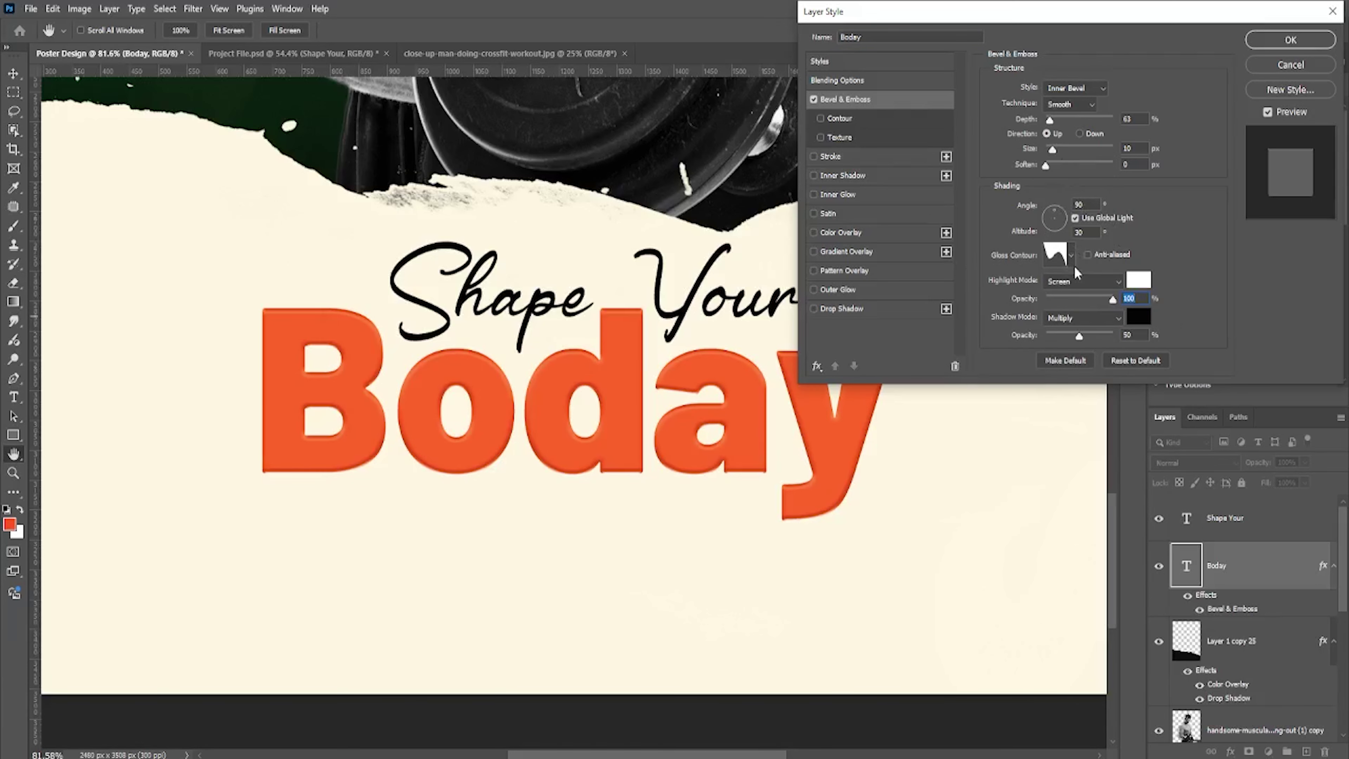
# - Test more gloss contours, adjust the light angle, and set bevel size to 2 px
pyautogui.click(1056, 255)
pyautogui.click(773, 186)
pyautogui.click(1072, 256)
pyautogui.click(1021, 289)
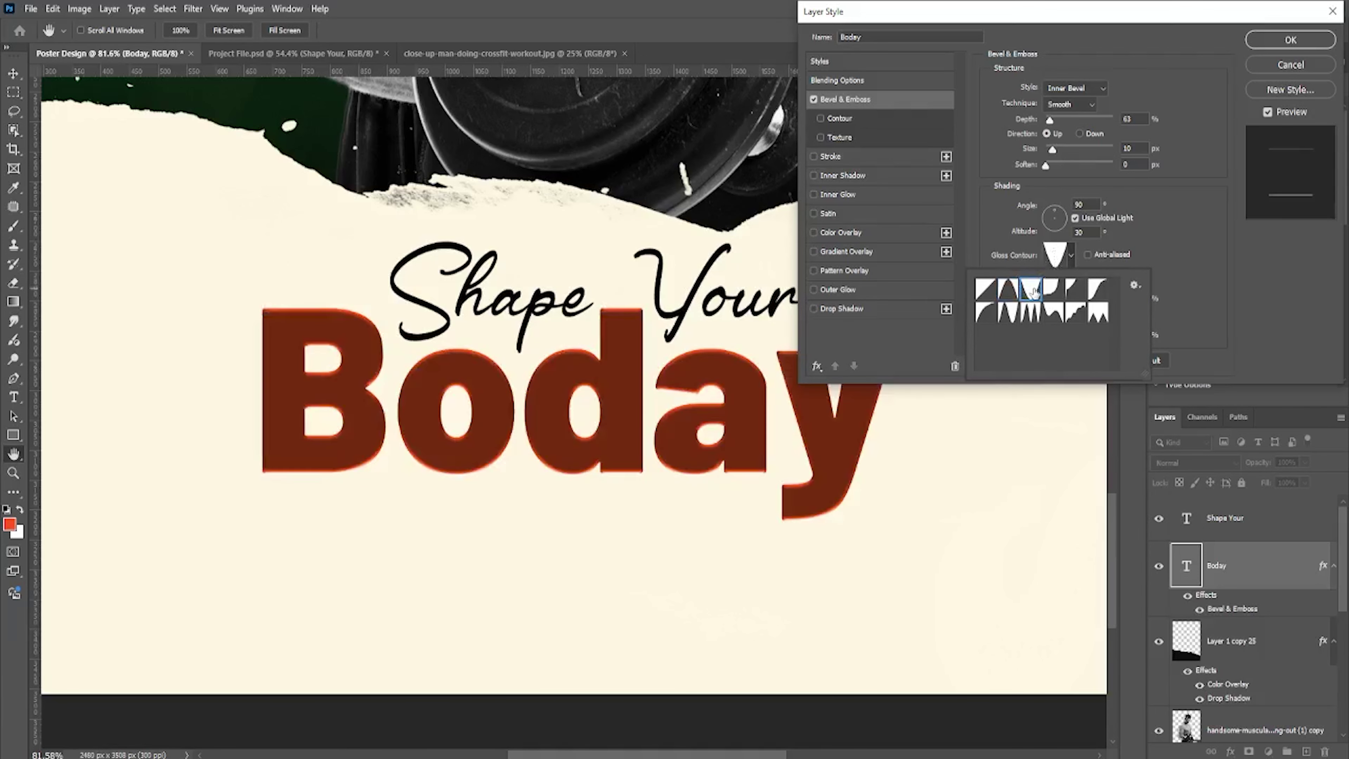
pyautogui.click(1000, 290)
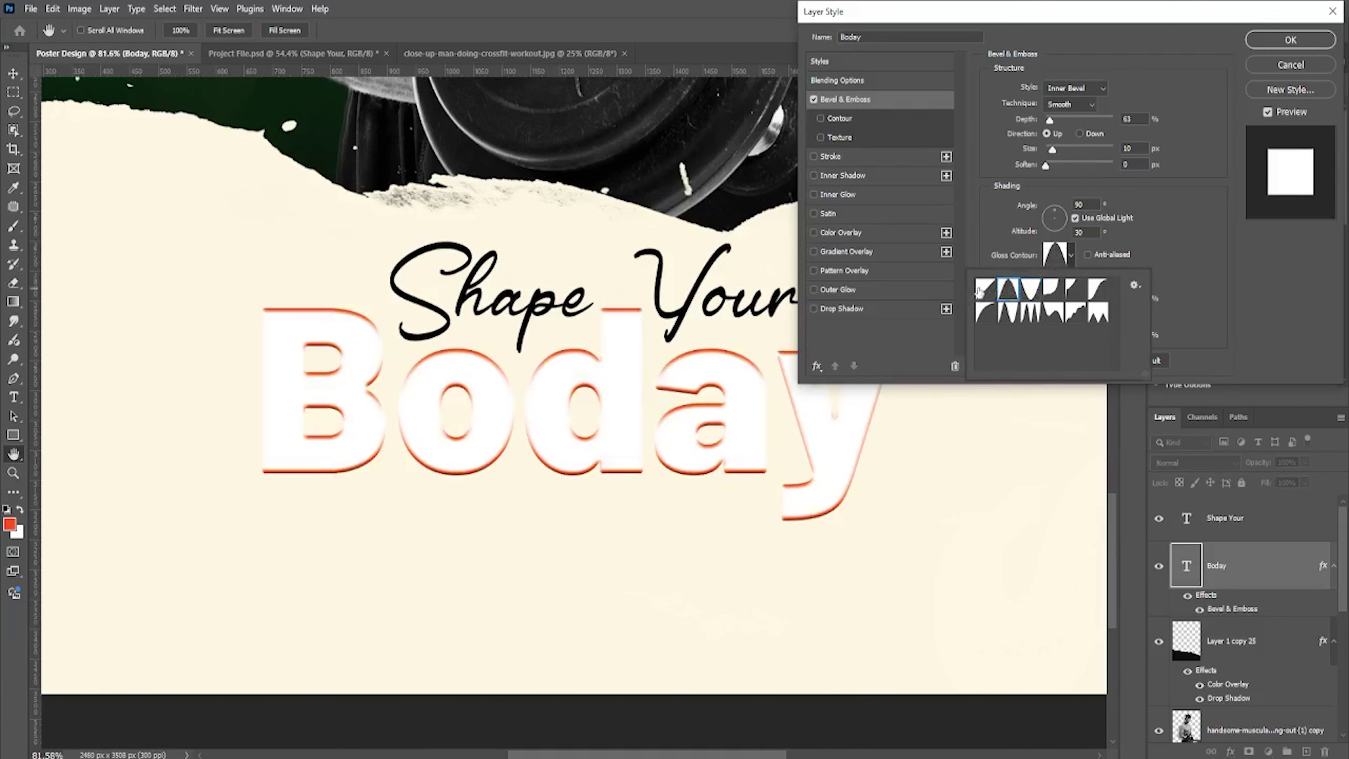
pyautogui.click(983, 289)
pyautogui.click(986, 312)
pyautogui.click(1011, 314)
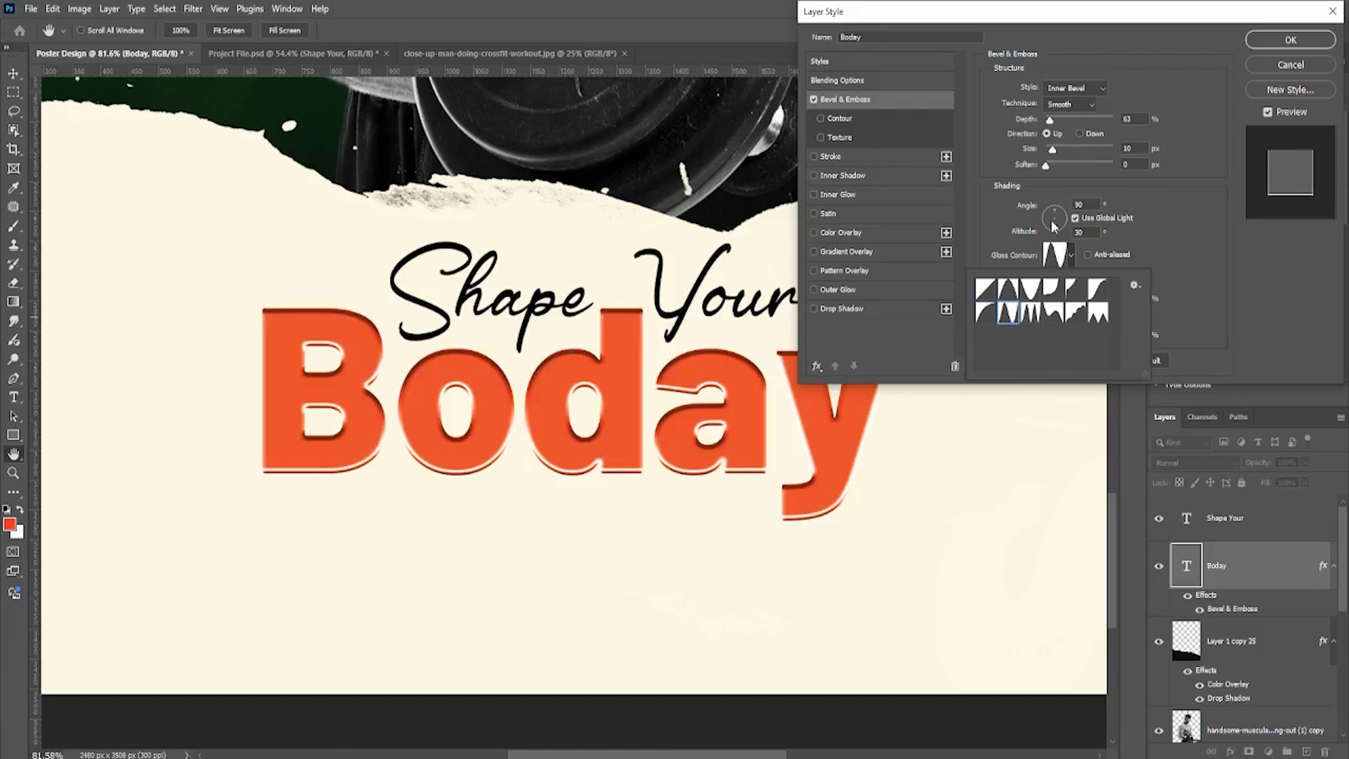
pyautogui.click(1069, 206)
pyautogui.moveTo(1058, 218); pyautogui.dragTo(1035, 241)
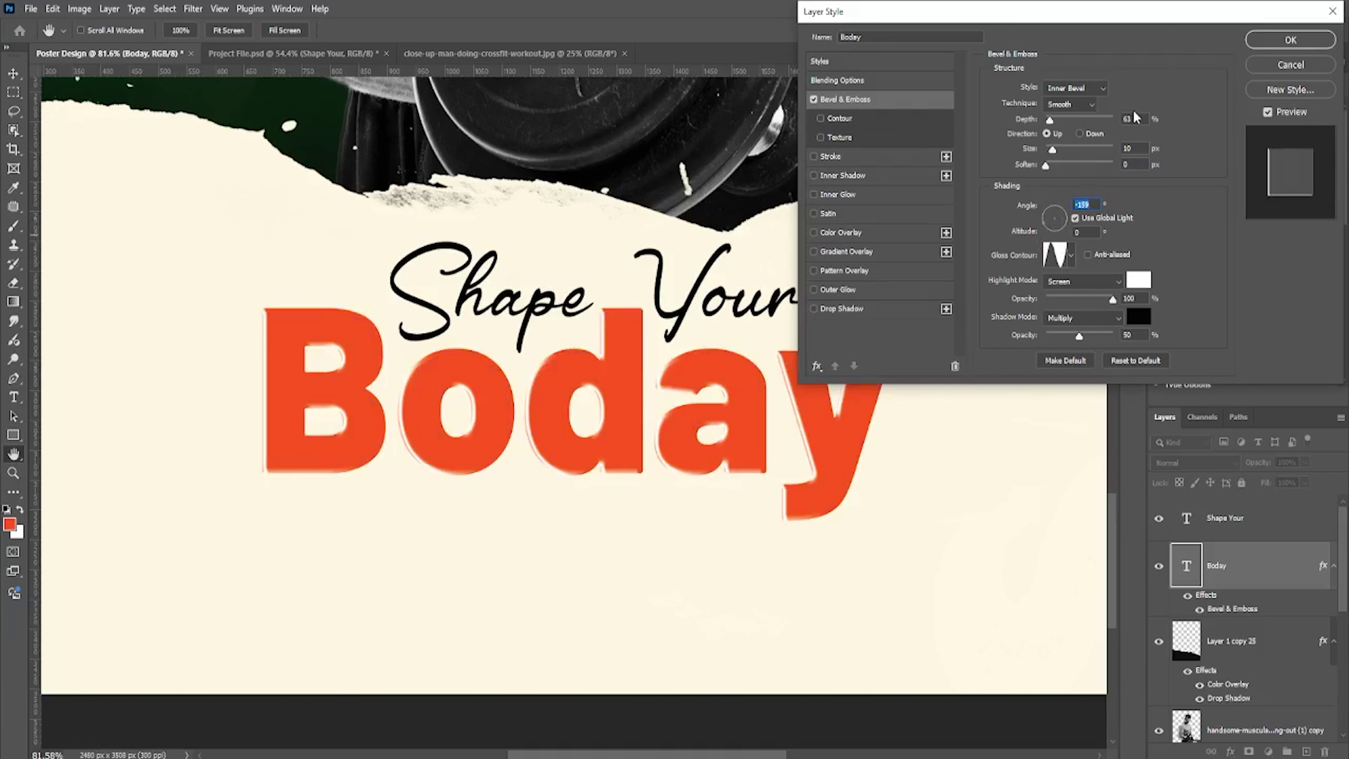
pyautogui.click(1134, 148)
pyautogui.write('2')
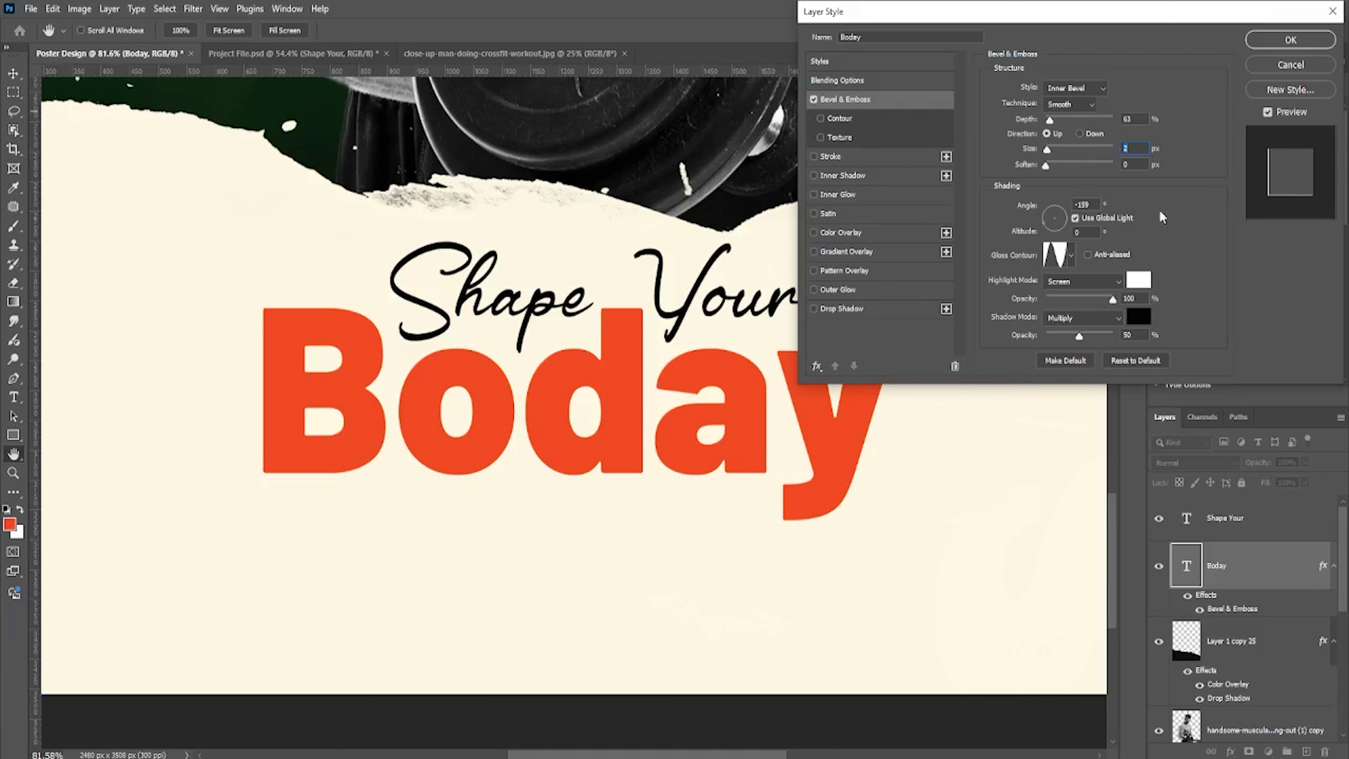
# - Use the fifth gloss contour with light angle 30, altitude 26 and anti-aliasing
pyautogui.click(1071, 255)
pyautogui.click(1069, 288)
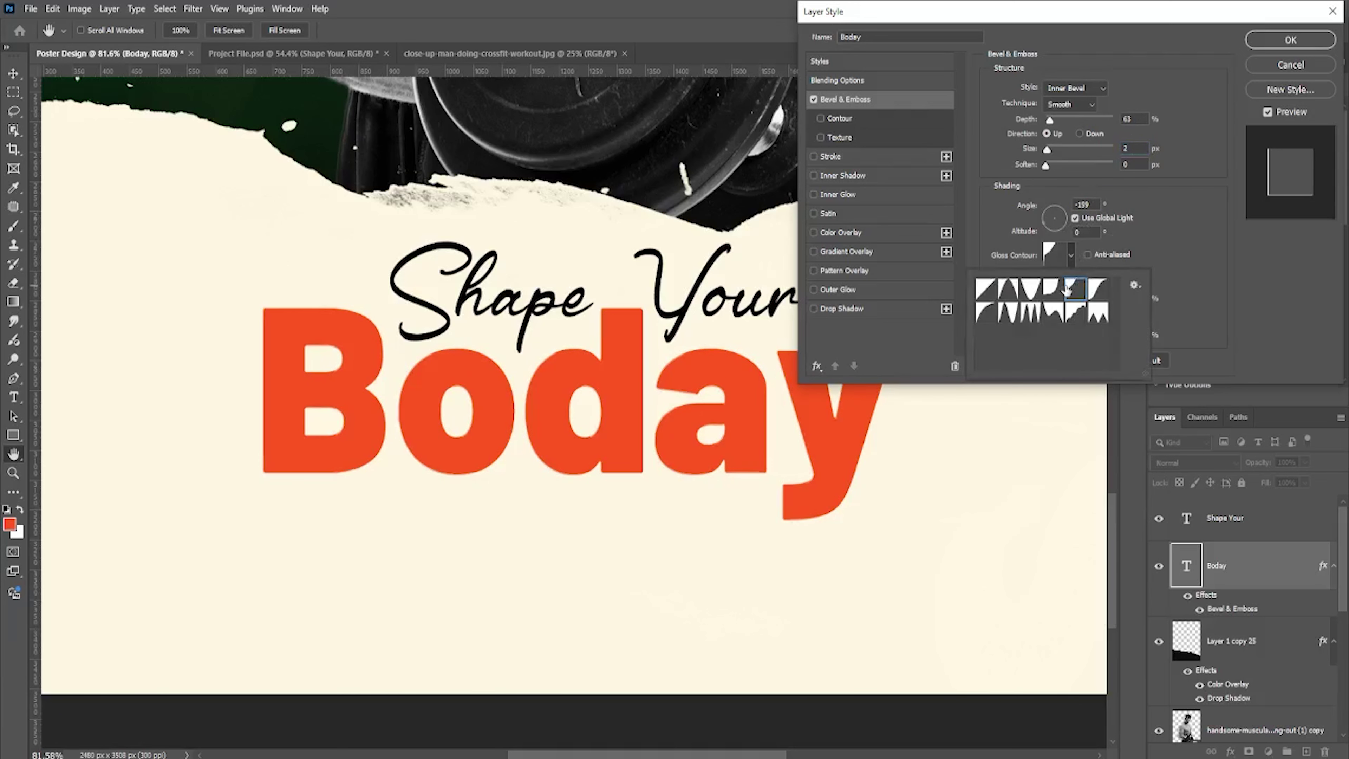
pyautogui.click(1054, 294)
pyautogui.click(1024, 294)
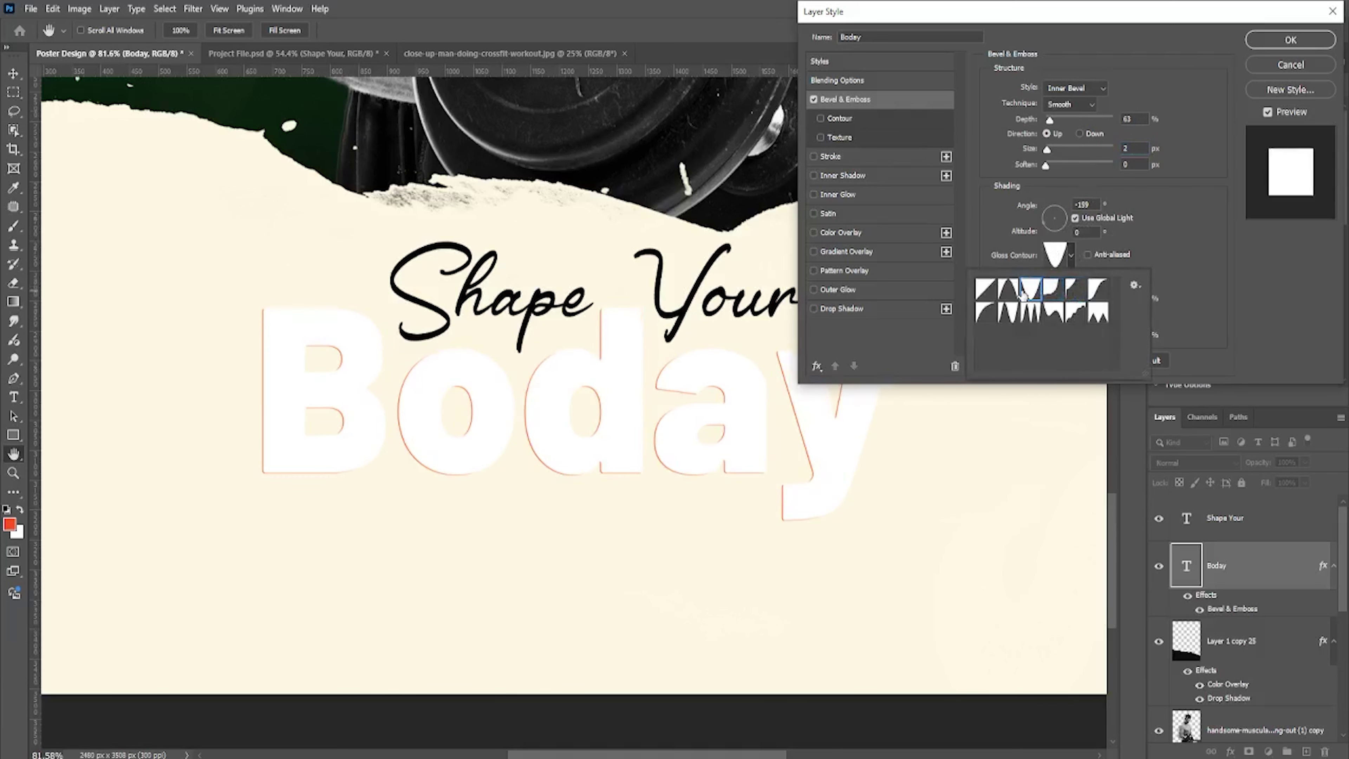
pyautogui.click(1009, 289)
pyautogui.click(983, 292)
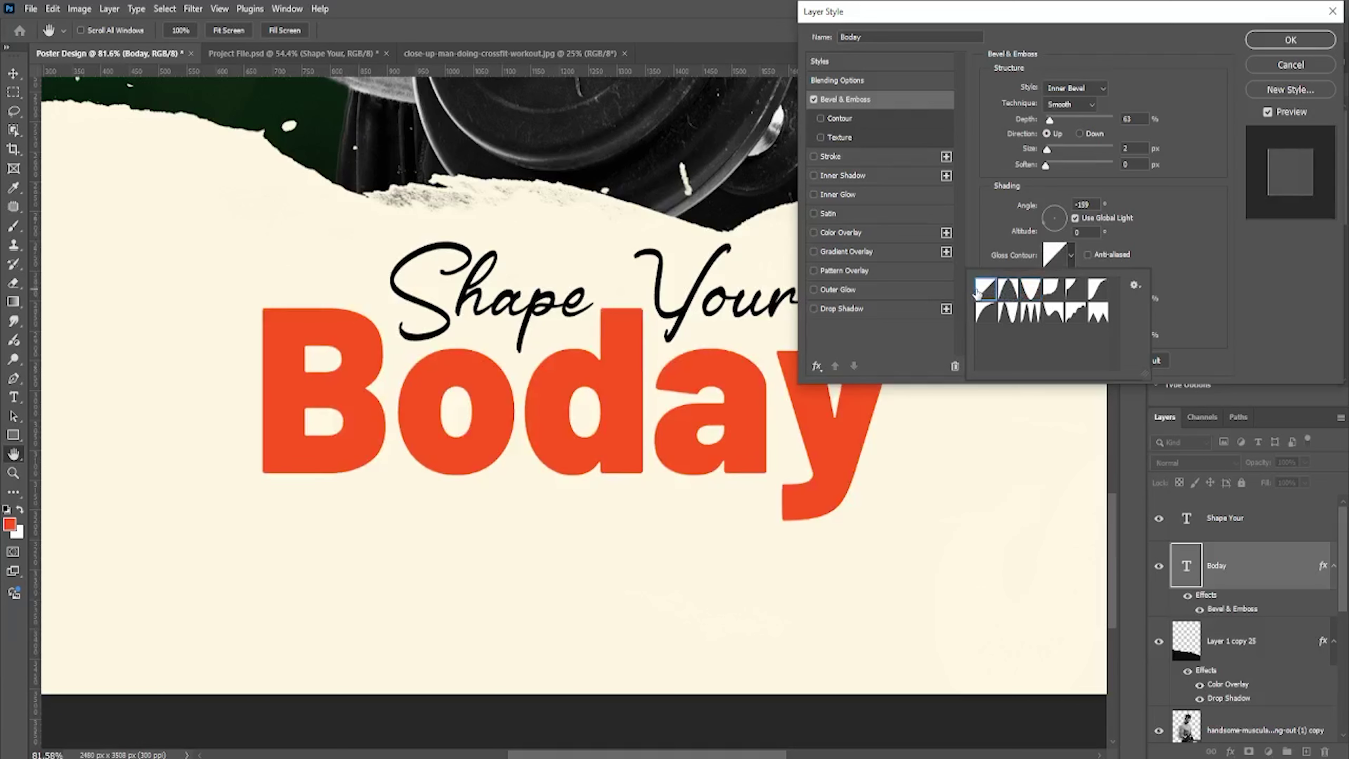
pyautogui.click(1078, 298)
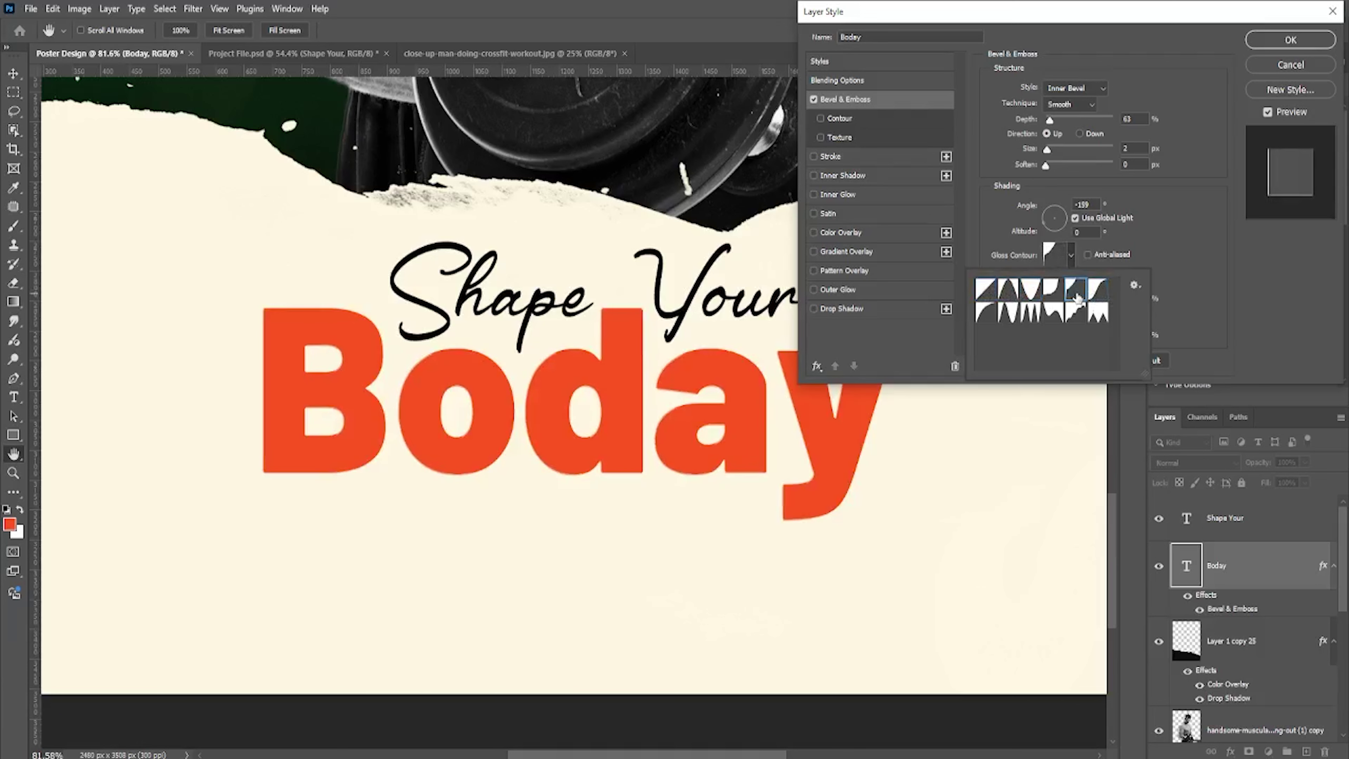
pyautogui.click(1177, 225)
pyautogui.click(1061, 215)
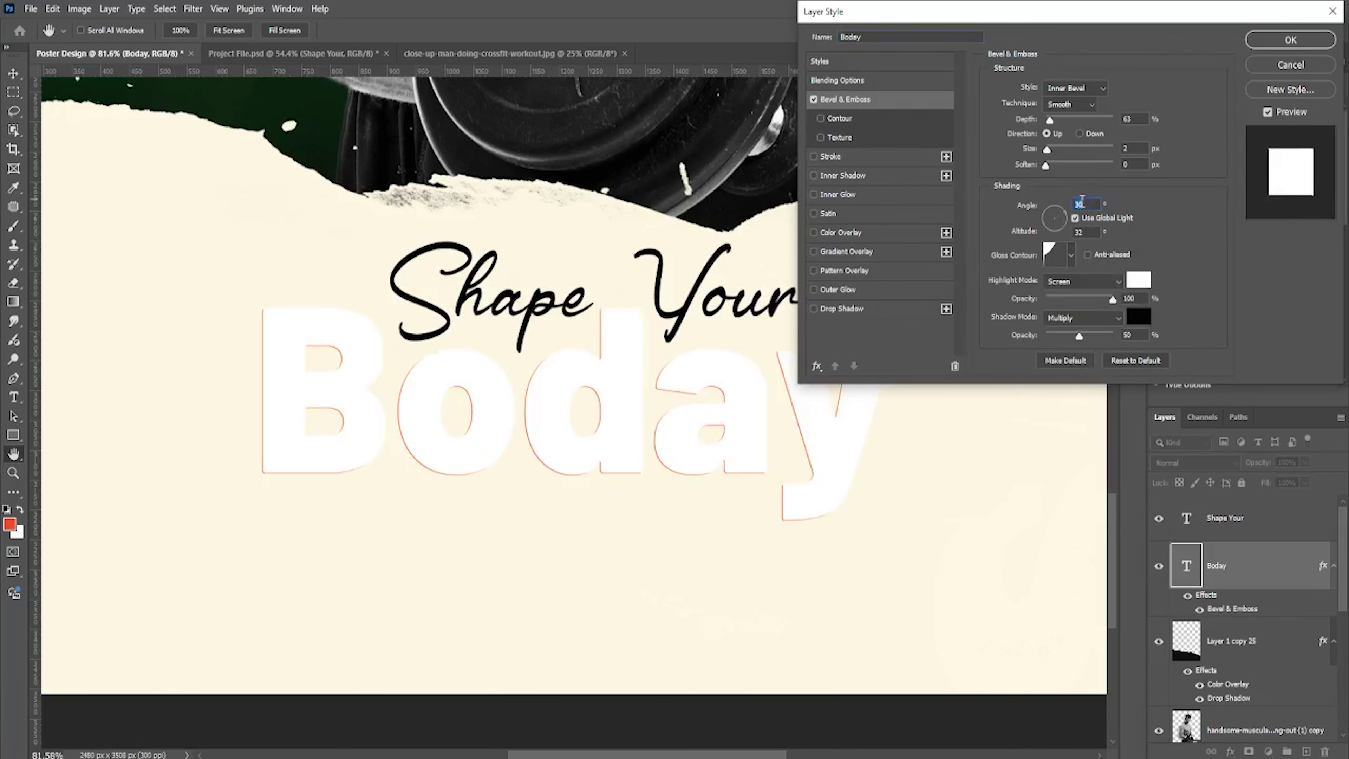
pyautogui.click(1059, 223)
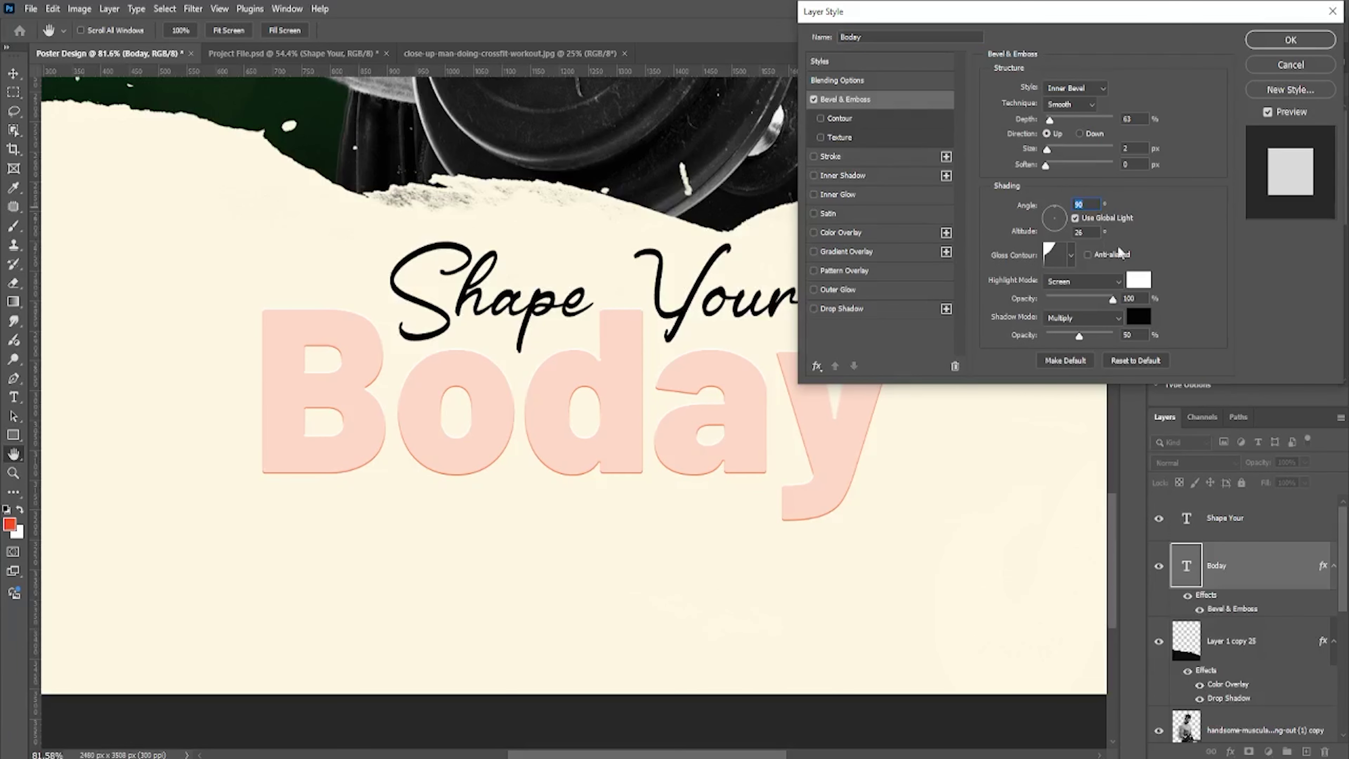
pyautogui.click(1109, 254)
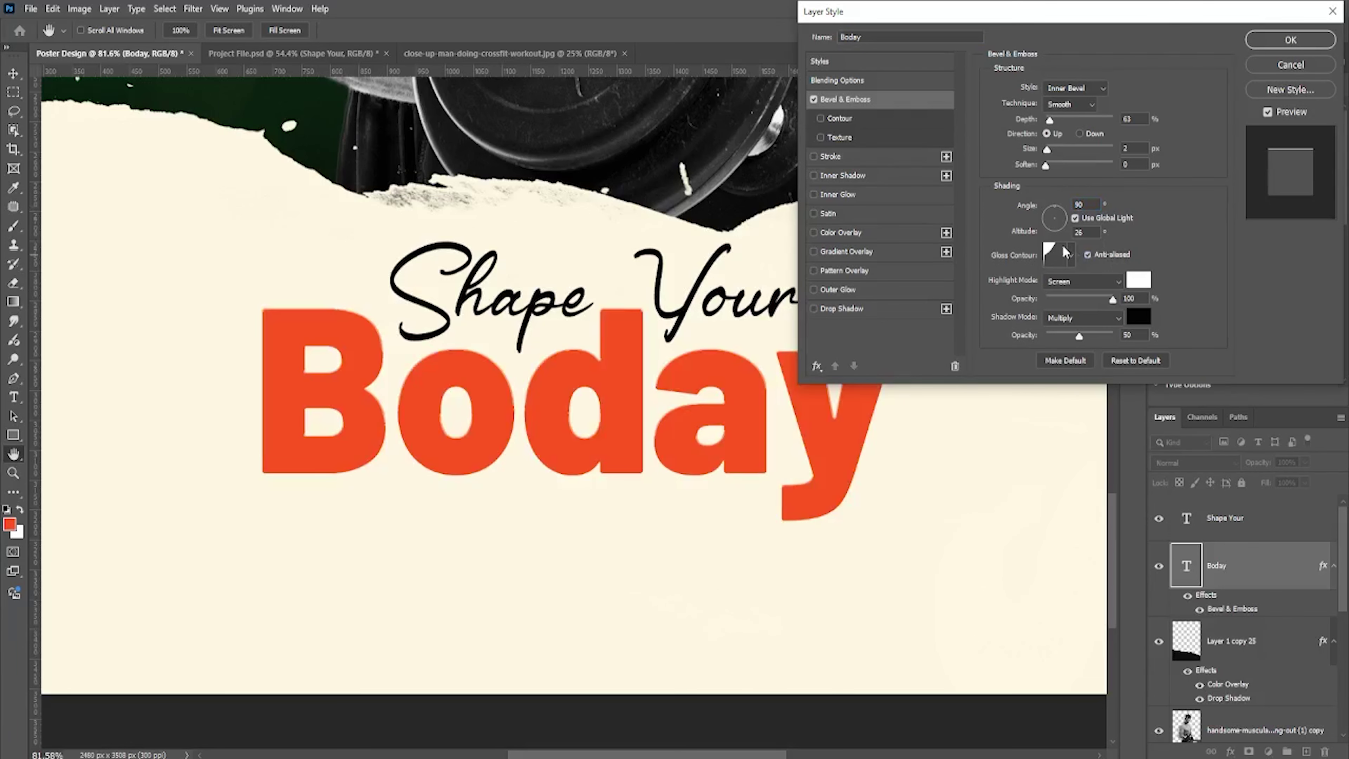
# - Settle on the second gloss contour preset and enable Drop Shadow
pyautogui.click(1070, 254)
pyautogui.click(1031, 288)
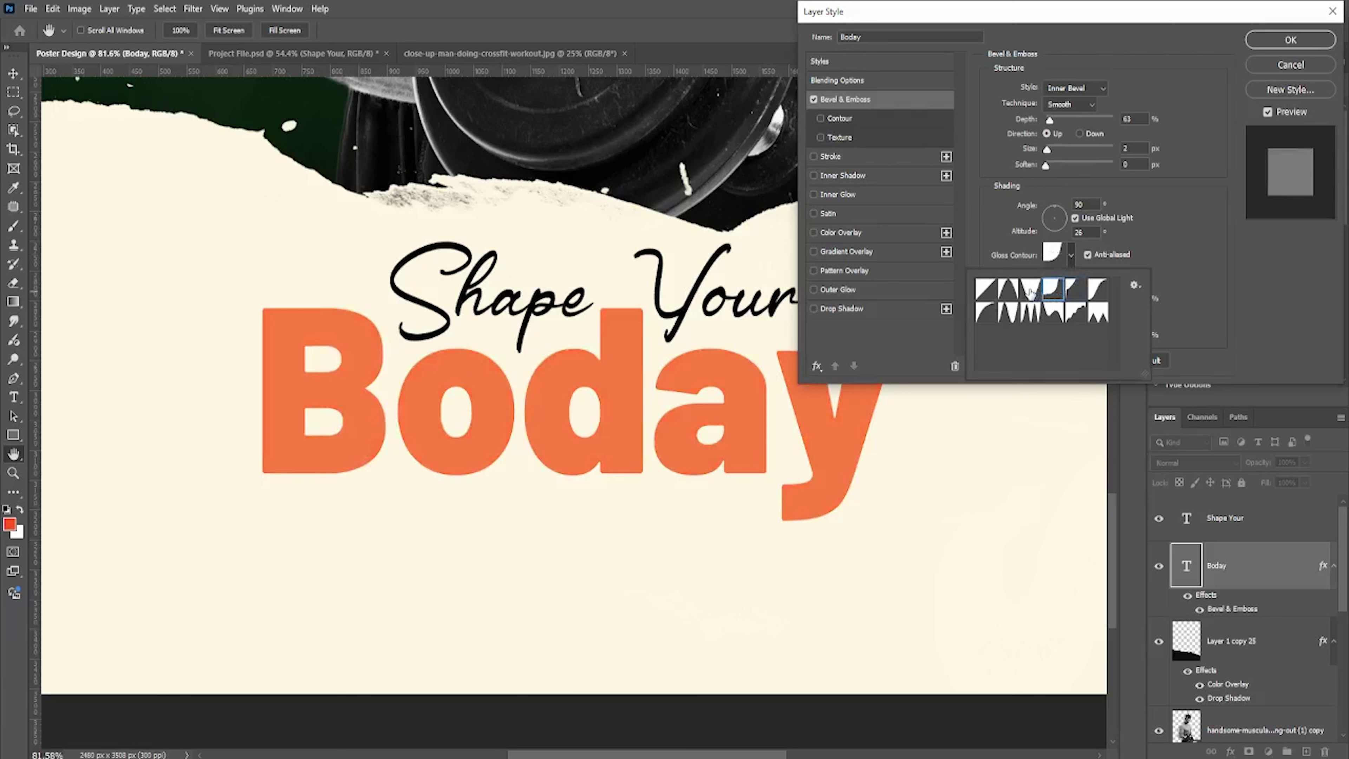
pyautogui.click(1010, 291)
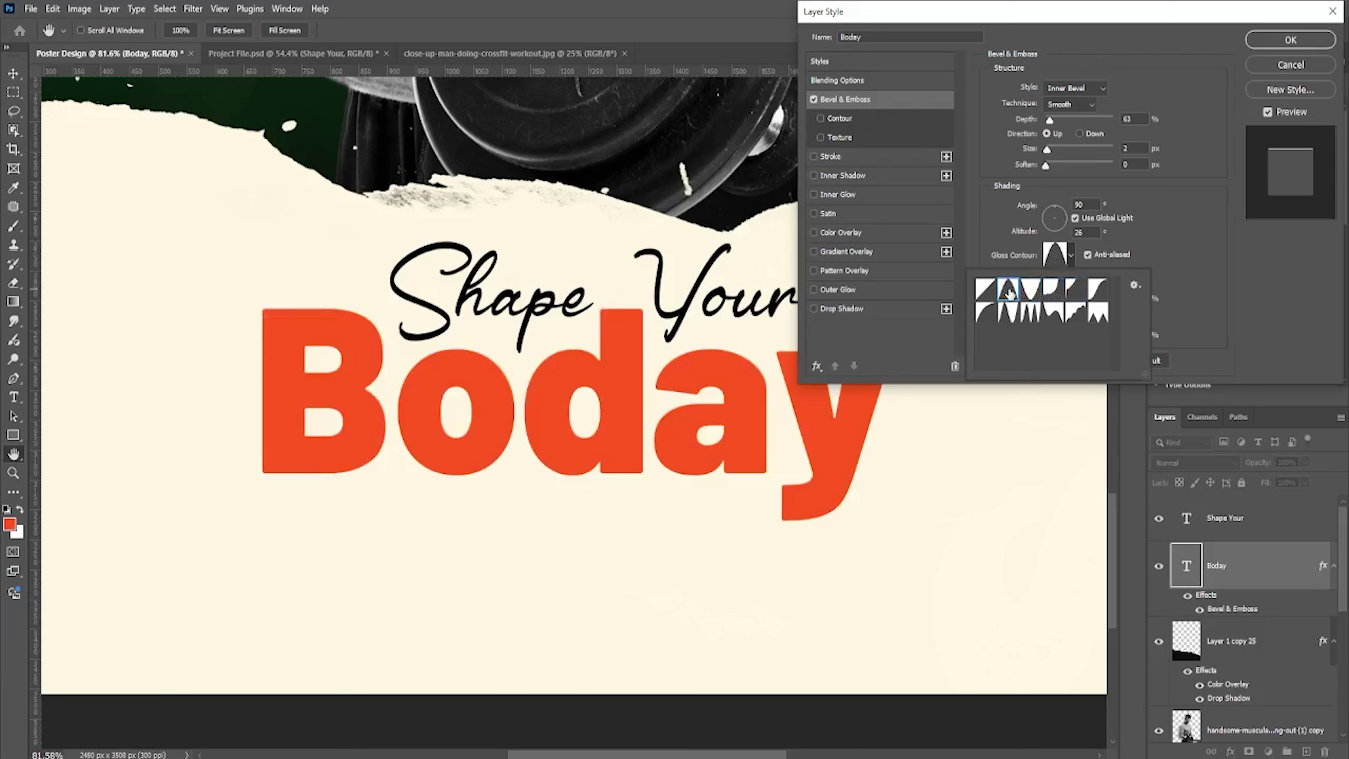
pyautogui.click(892, 291)
# - Set Boday's drop shadow to 23% opacity, 8 px distance and 32 px size, and apply
pyautogui.click(851, 309)
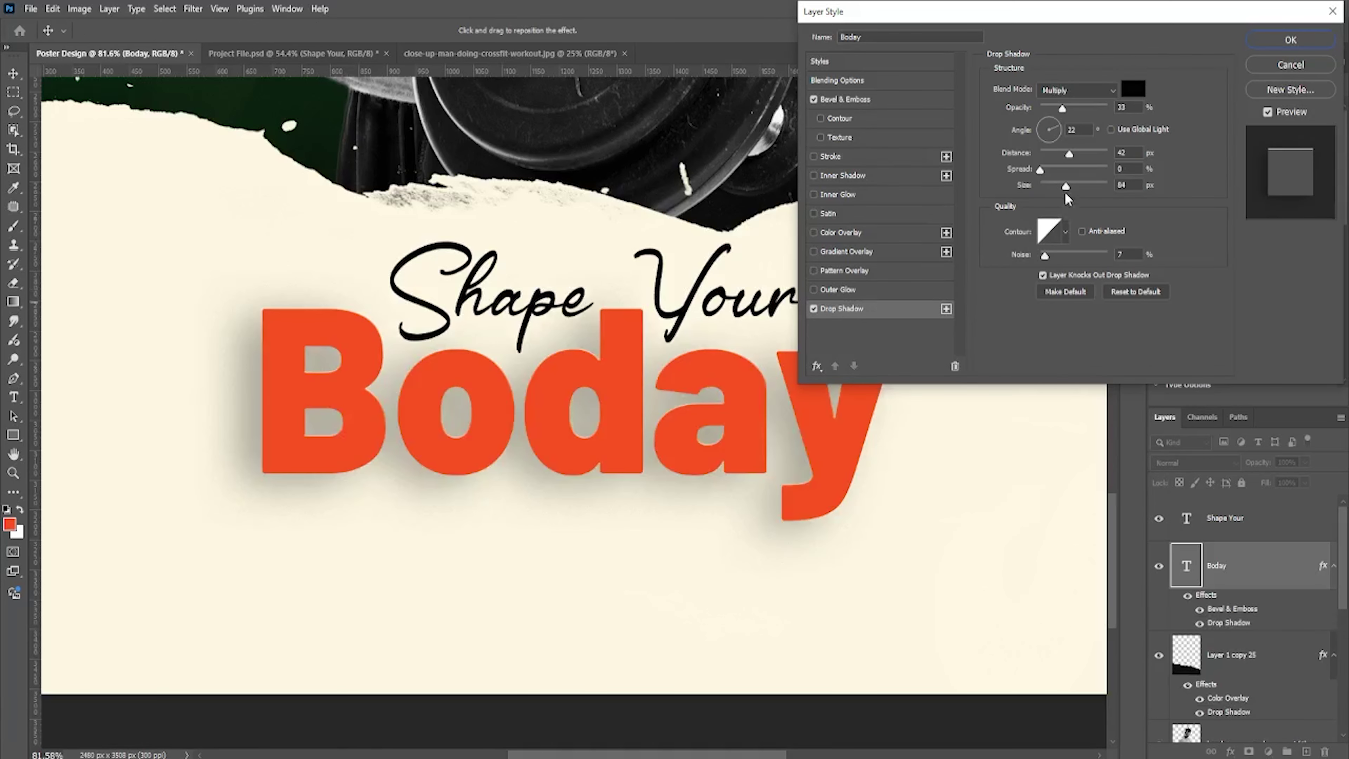
pyautogui.moveTo(1066, 187); pyautogui.dragTo(1041, 186)
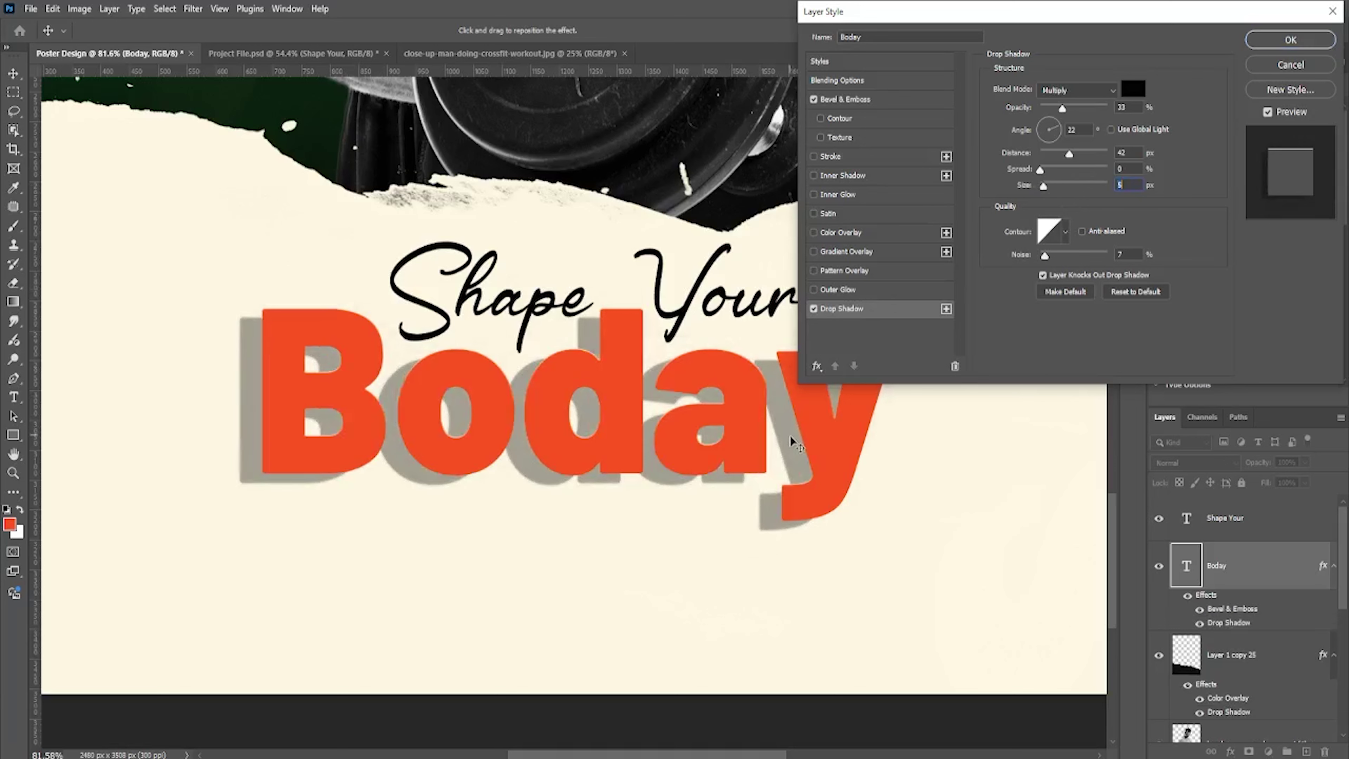
pyautogui.moveTo(791, 441); pyautogui.dragTo(812, 451)
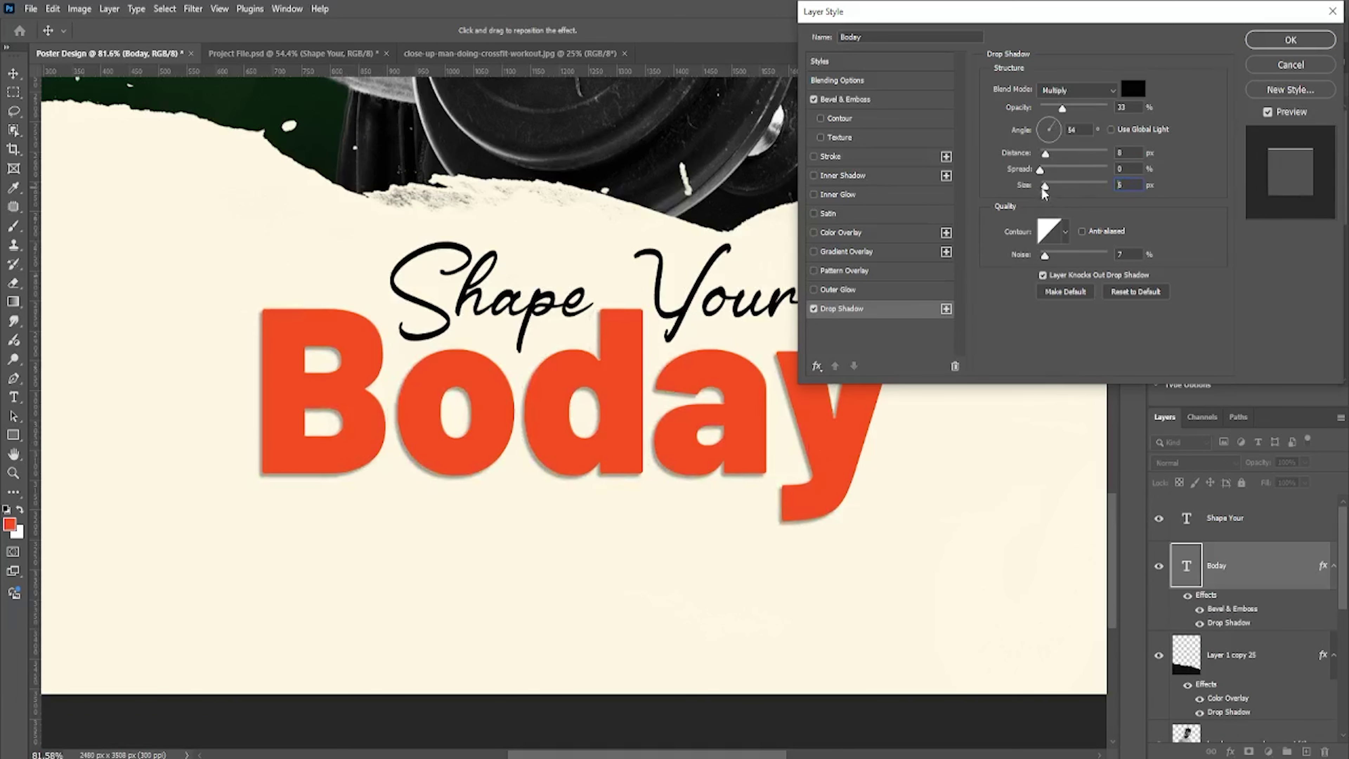
pyautogui.moveTo(1043, 191)
pyautogui.mouseDown()
pyautogui.moveTo(1020, 196)
pyautogui.moveTo(1055, 196)
pyautogui.mouseUp()
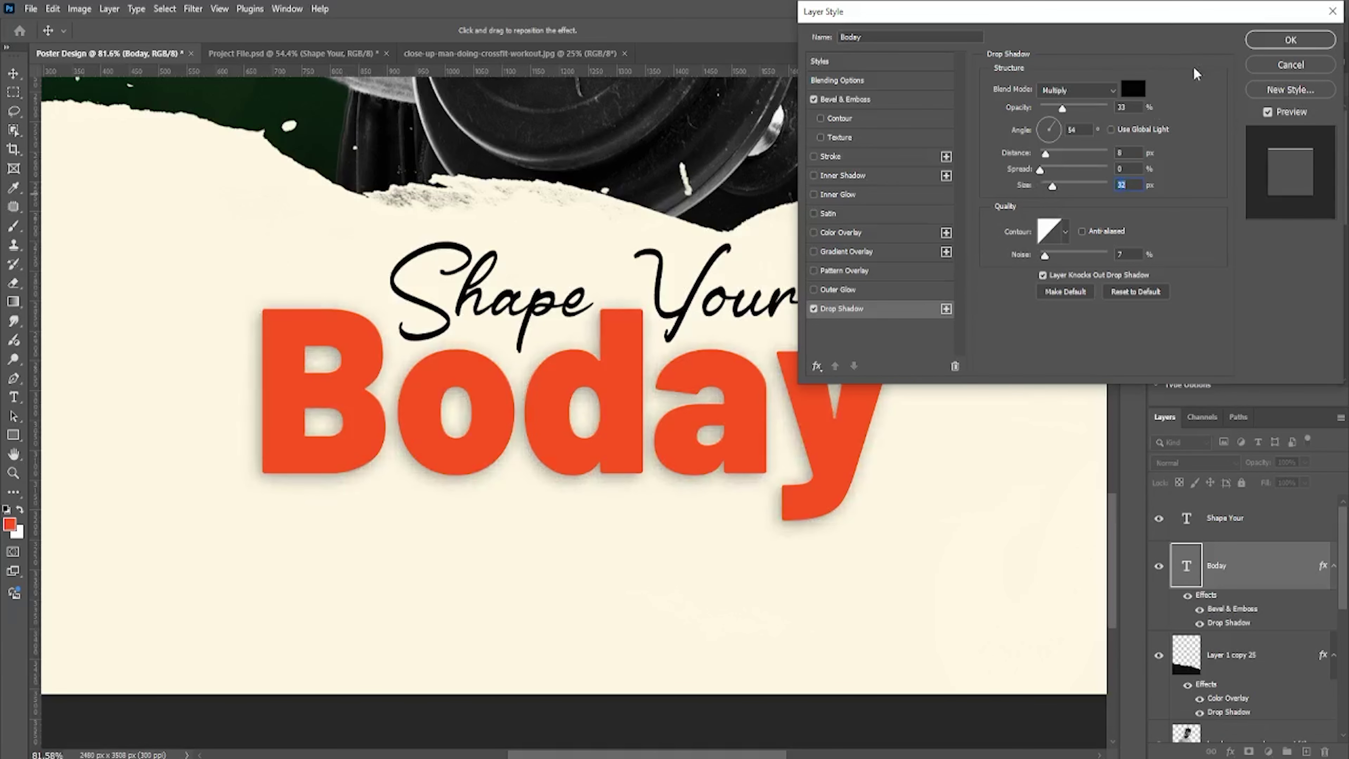
pyautogui.moveTo(1063, 112); pyautogui.dragTo(1044, 122)
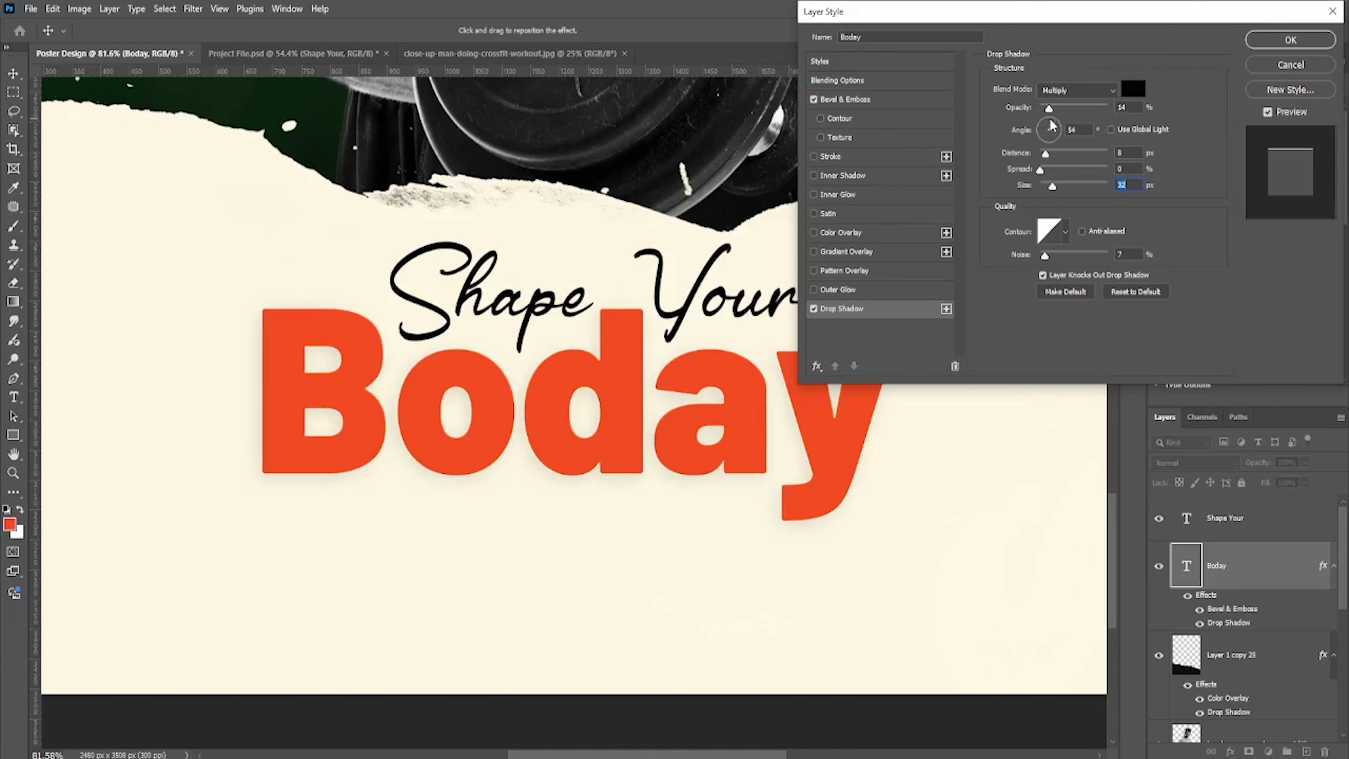
pyautogui.click(1292, 40)
pyautogui.hotkey('ctrl', '0')
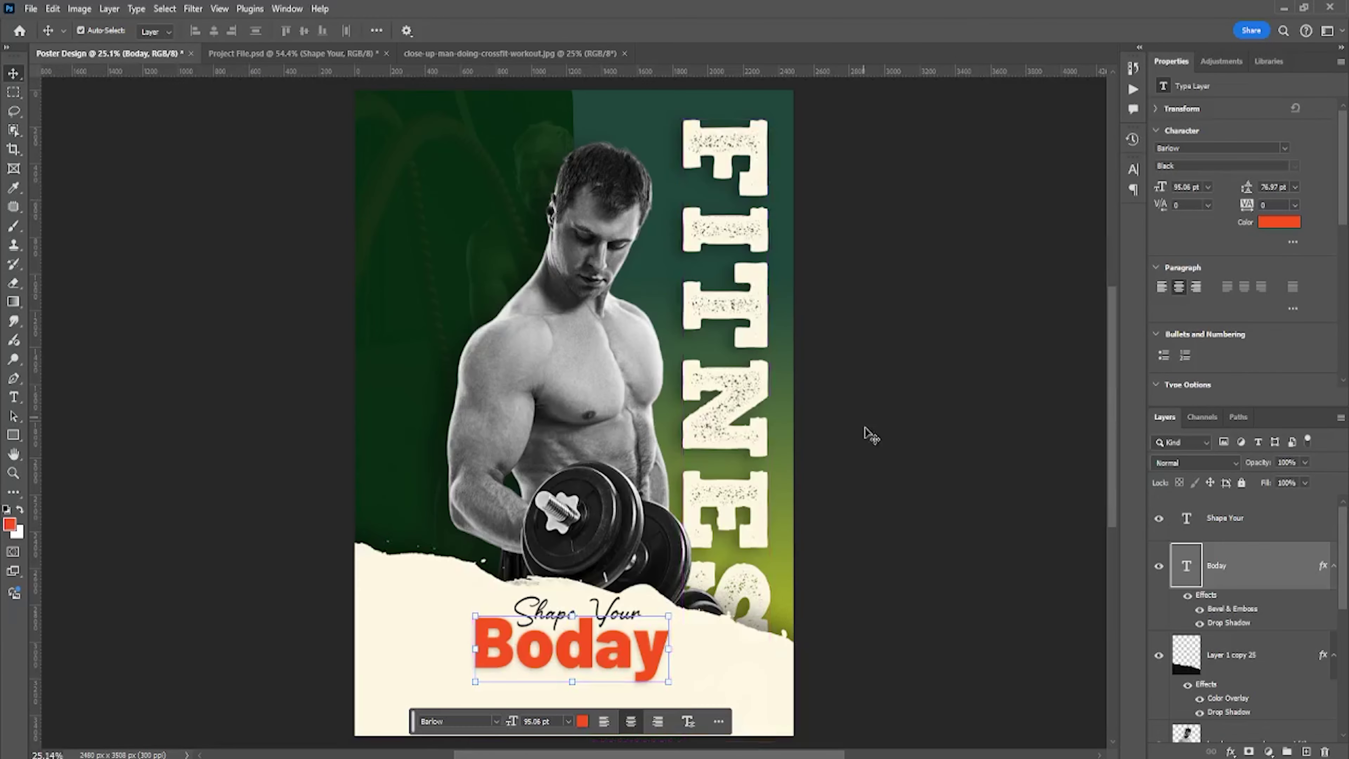
# - Scale Shape Your and Boday together to about 117% and move them lower
pyautogui.click(874, 436)
pyautogui.scroll(2, 777, 507)
pyautogui.click(1222, 566)
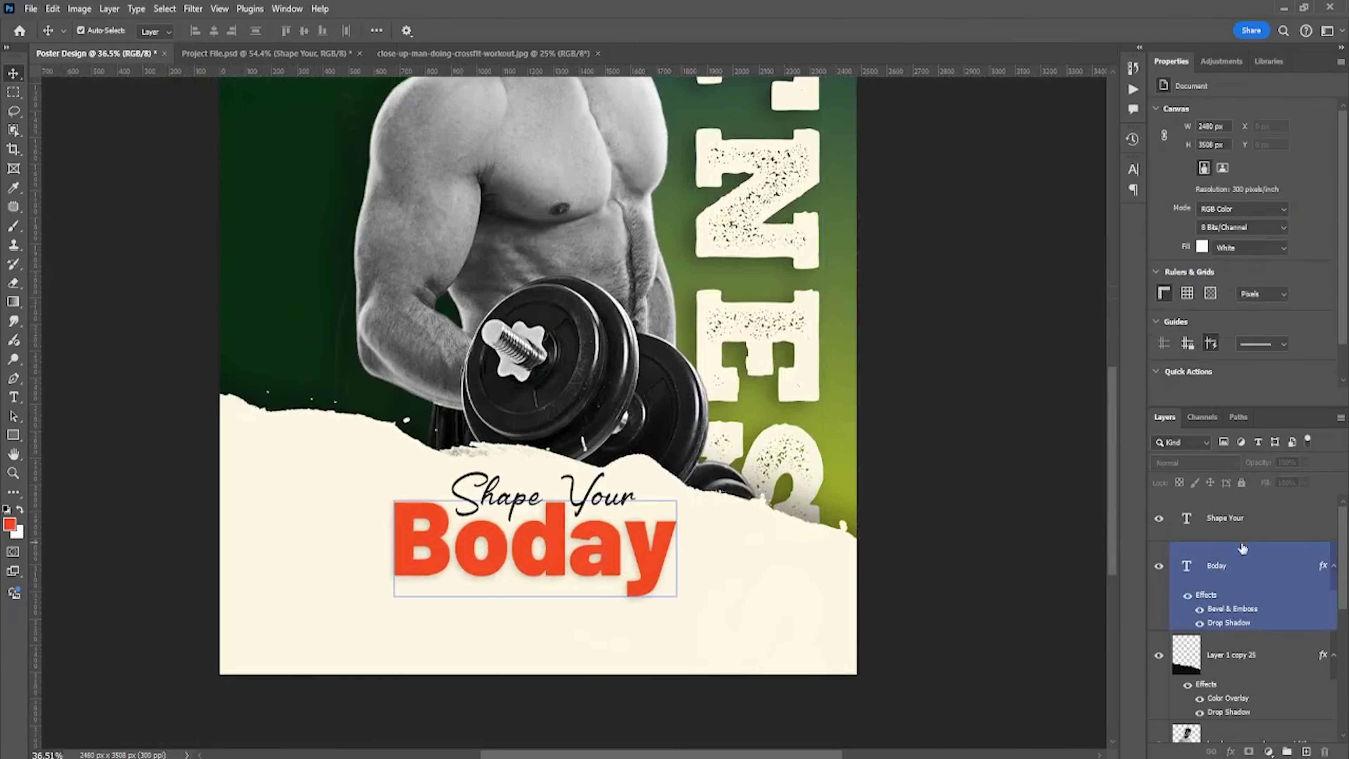
pyautogui.click(1221, 517)
pyautogui.keyDown('shift'); pyautogui.click(1242, 565); pyautogui.keyUp('shift')
pyautogui.moveTo(686, 476)
pyautogui.mouseDown()
pyautogui.moveTo(701, 461)
pyautogui.moveTo(662, 518)
pyautogui.mouseUp()
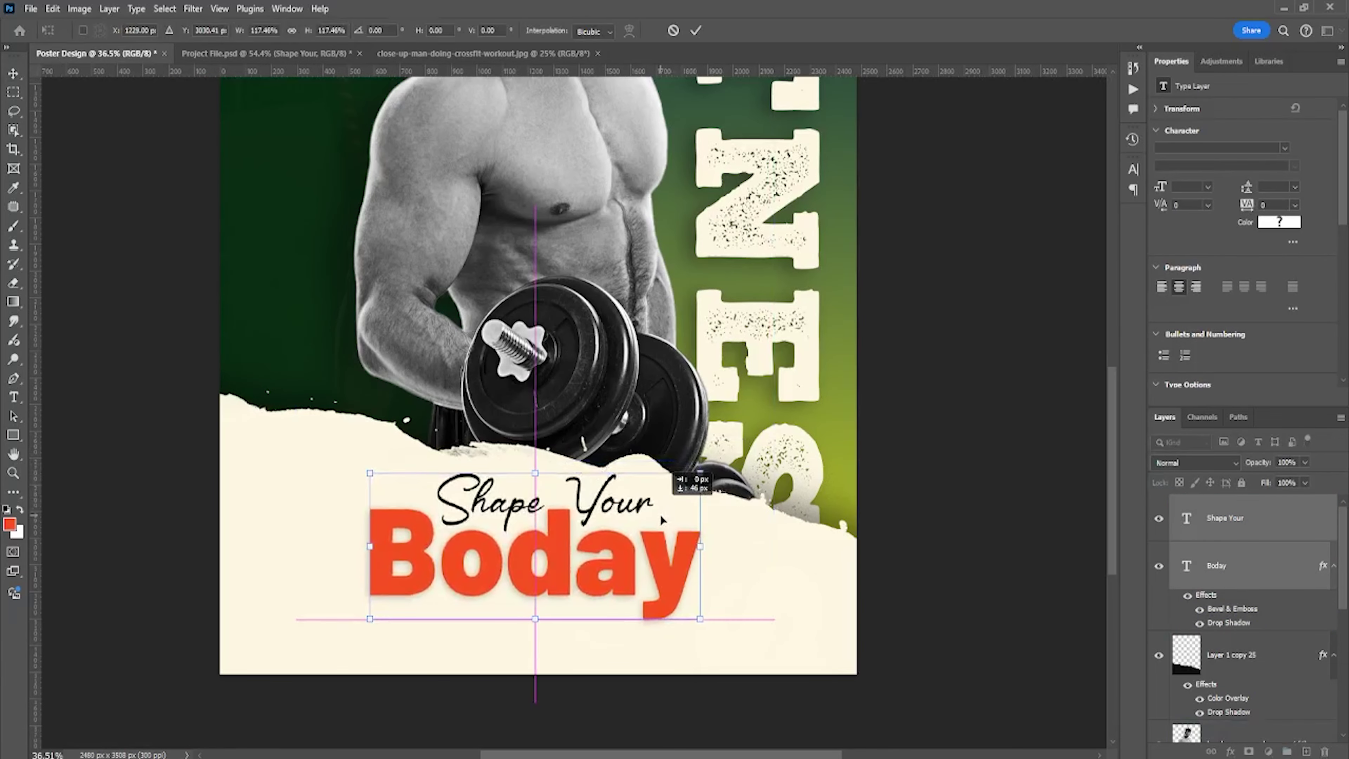
pyautogui.press('Return')
# - Adjust the zoom and deselect the headline text layers
pyautogui.scroll(-2, 659, 518)
pyautogui.scroll(3, 661, 524)
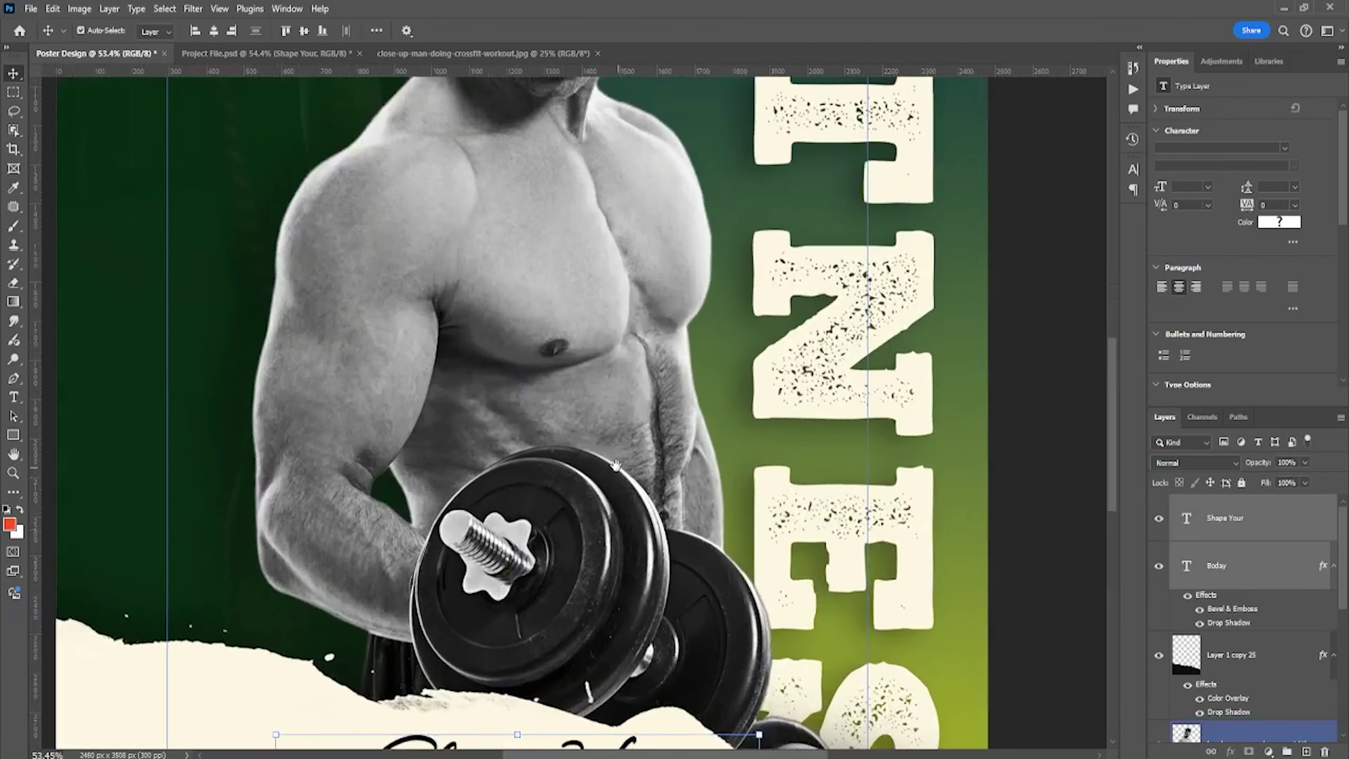
pyautogui.scroll(1, 611, 532)
pyautogui.scroll(-3, 595, 537)
pyautogui.scroll(1, 609, 504)
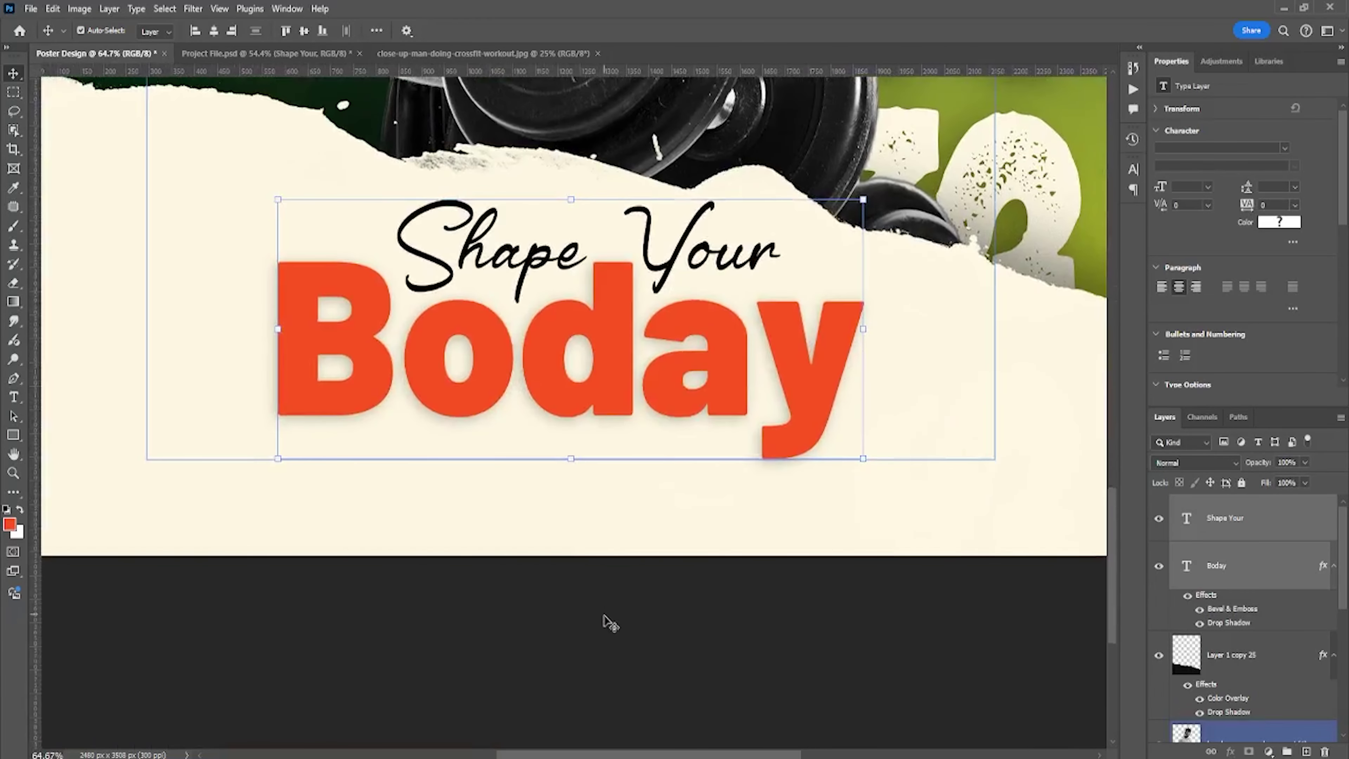
pyautogui.click(602, 623)
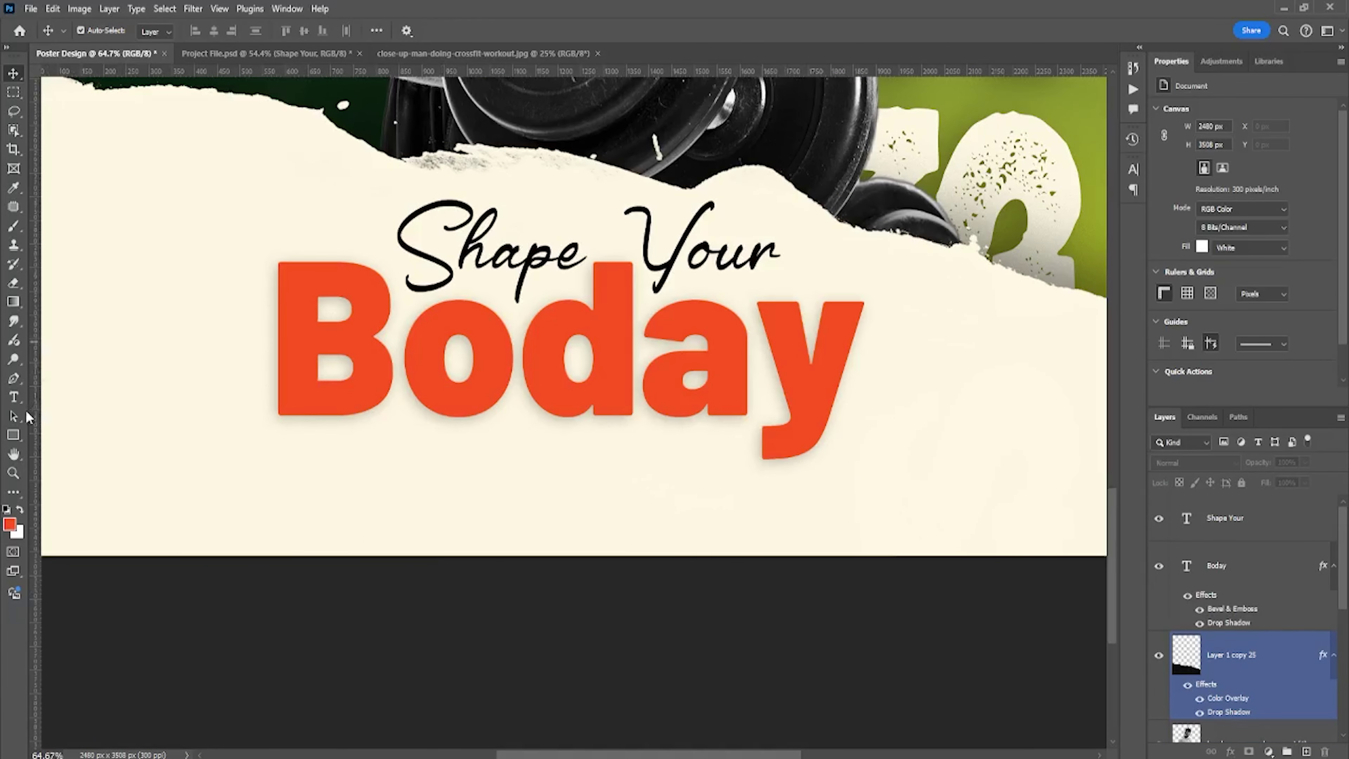
pyautogui.click(14, 434)
# - Draw a pill shape with 58 px rounded corners below Boday, filled solid orange
pyautogui.scroll(2, 337, 479)
pyautogui.moveTo(420, 455); pyautogui.dragTo(732, 534)
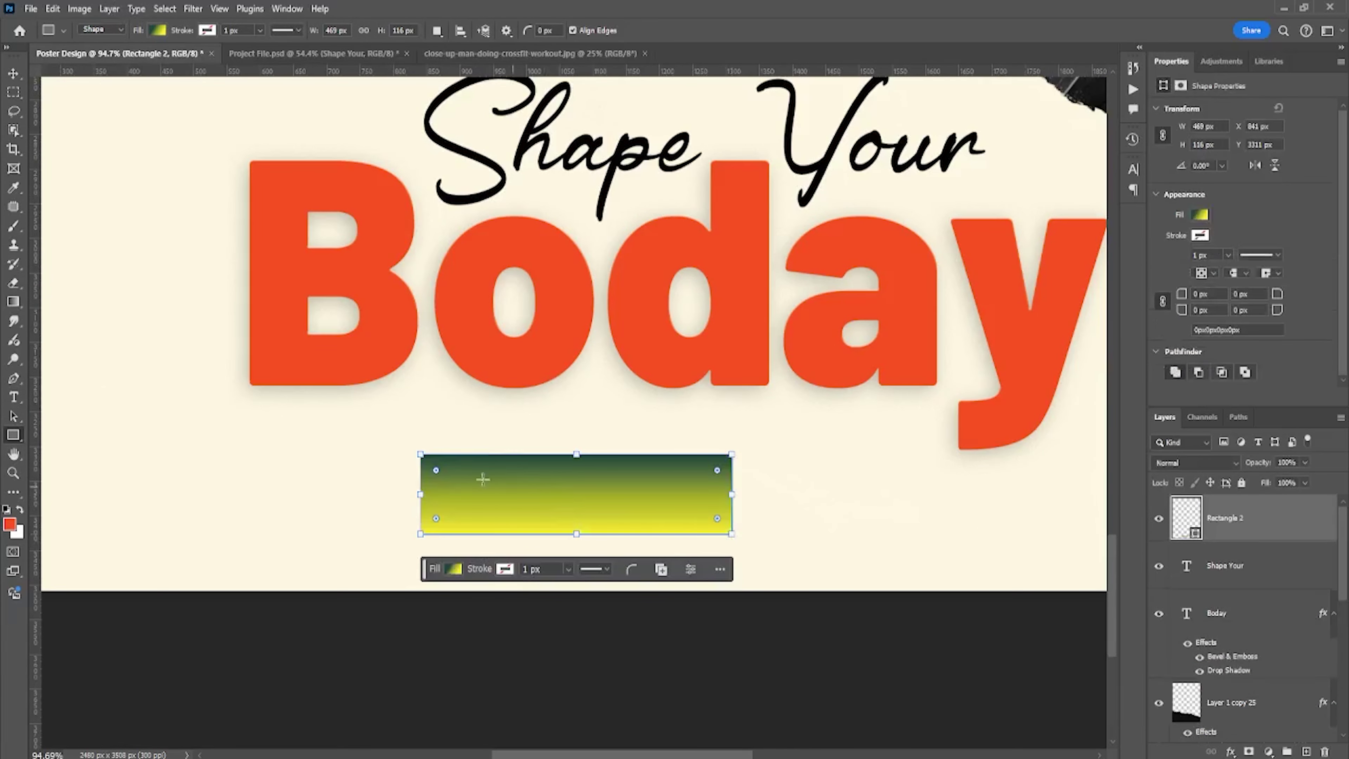
pyautogui.moveTo(437, 470); pyautogui.dragTo(459, 494)
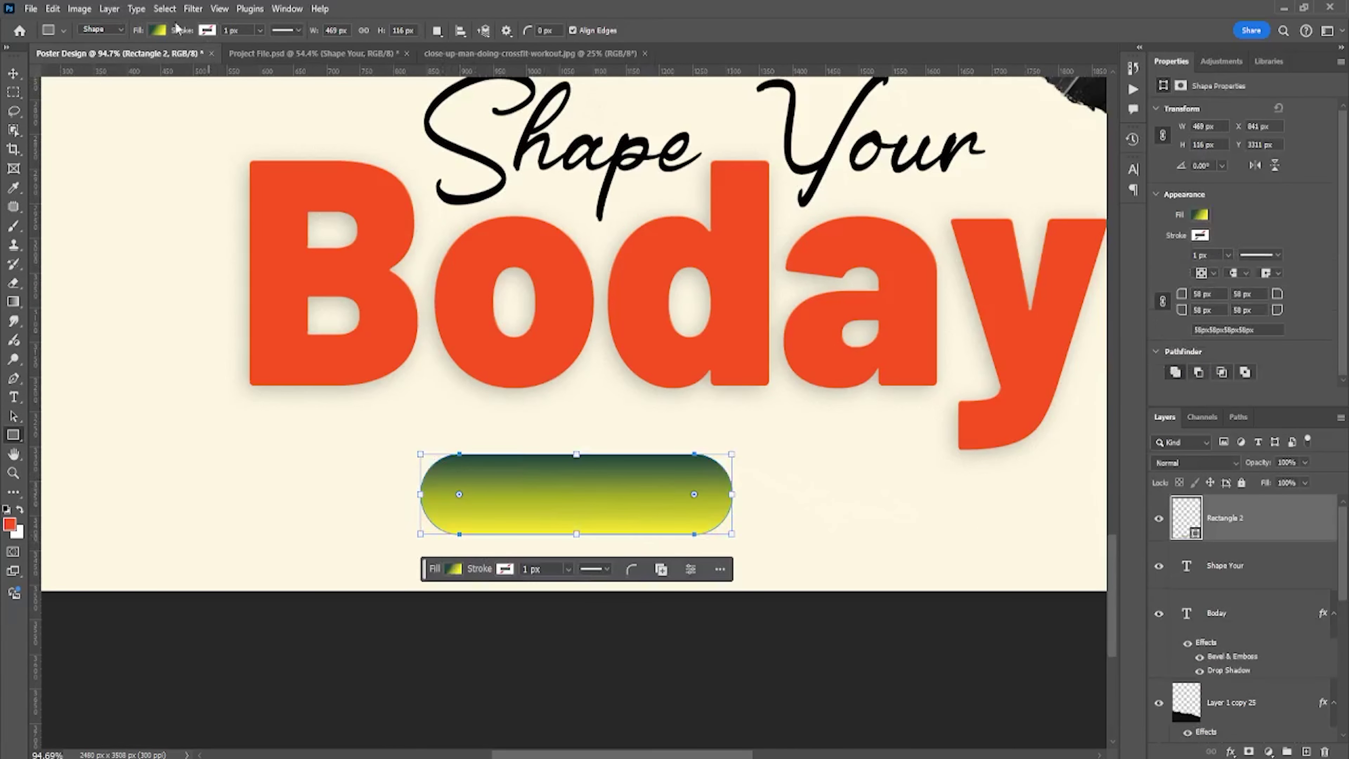
pyautogui.click(158, 30)
pyautogui.click(100, 59)
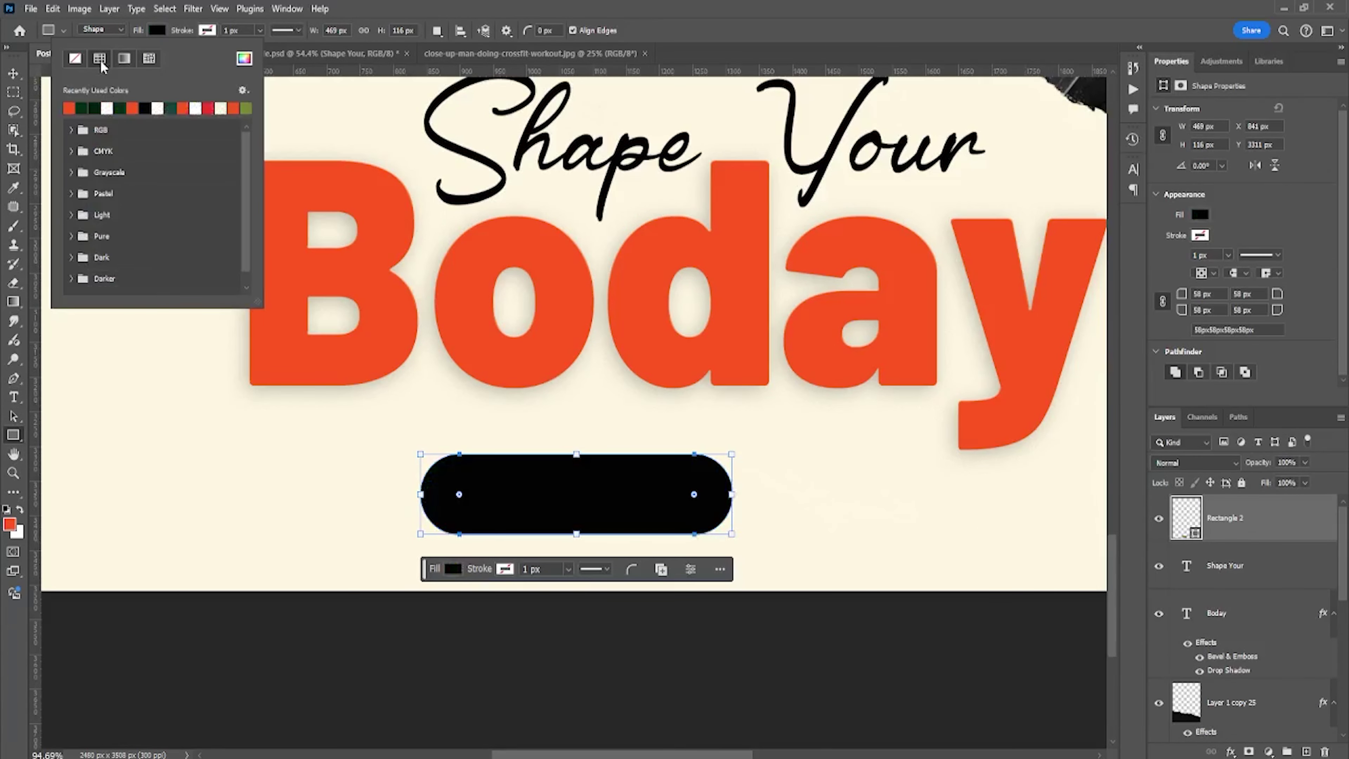
pyautogui.click(69, 109)
pyautogui.press('Escape')
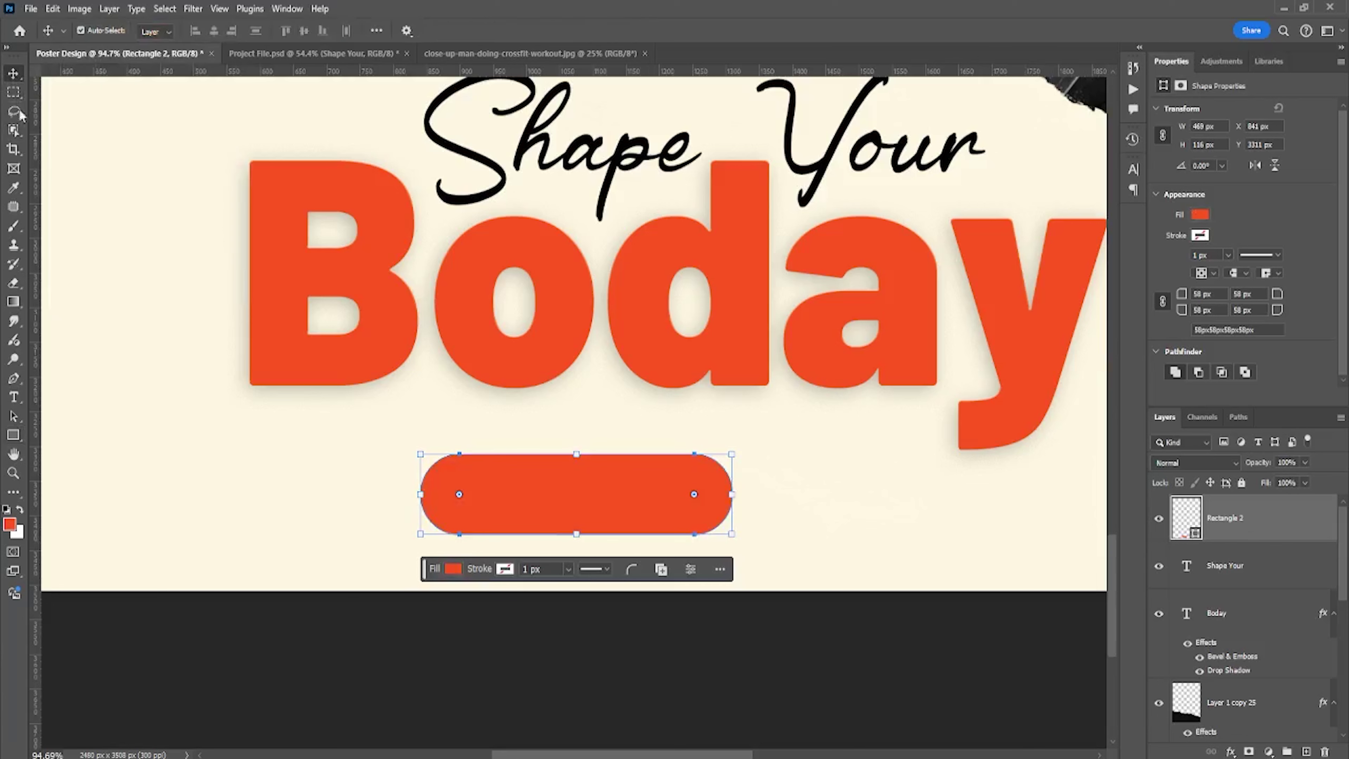
# - Type JOIN US! beside the orange pill and set it in Barlow Black
pyautogui.click(14, 397)
pyautogui.click(187, 489)
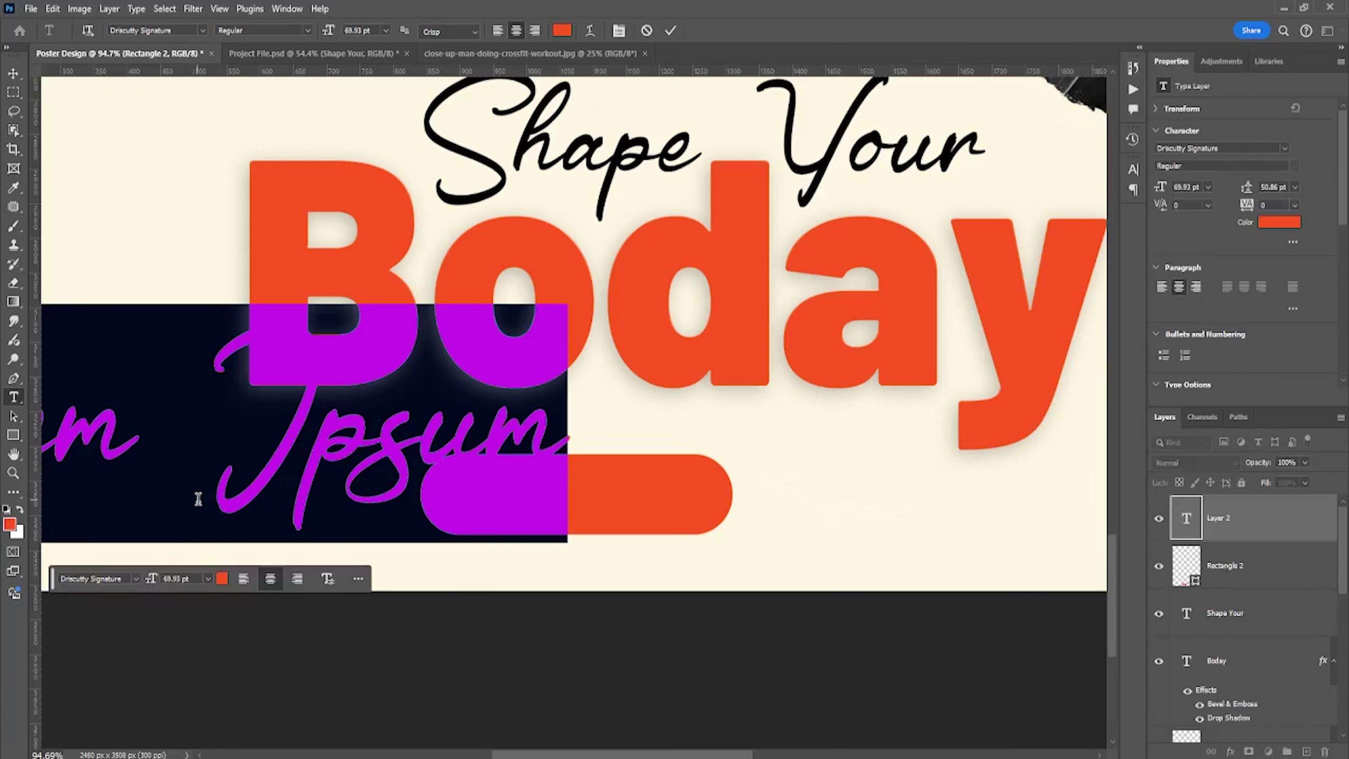
pyautogui.write('JO')
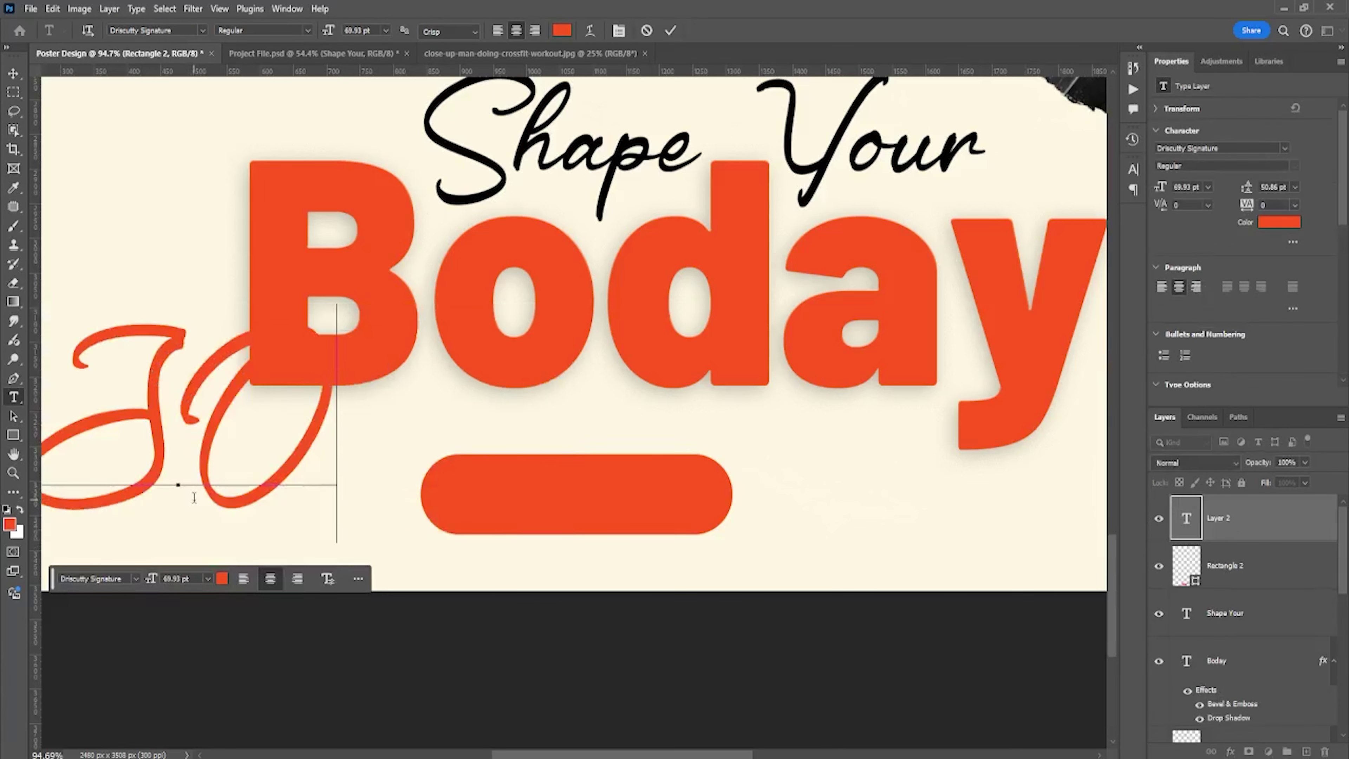
pyautogui.write('M')
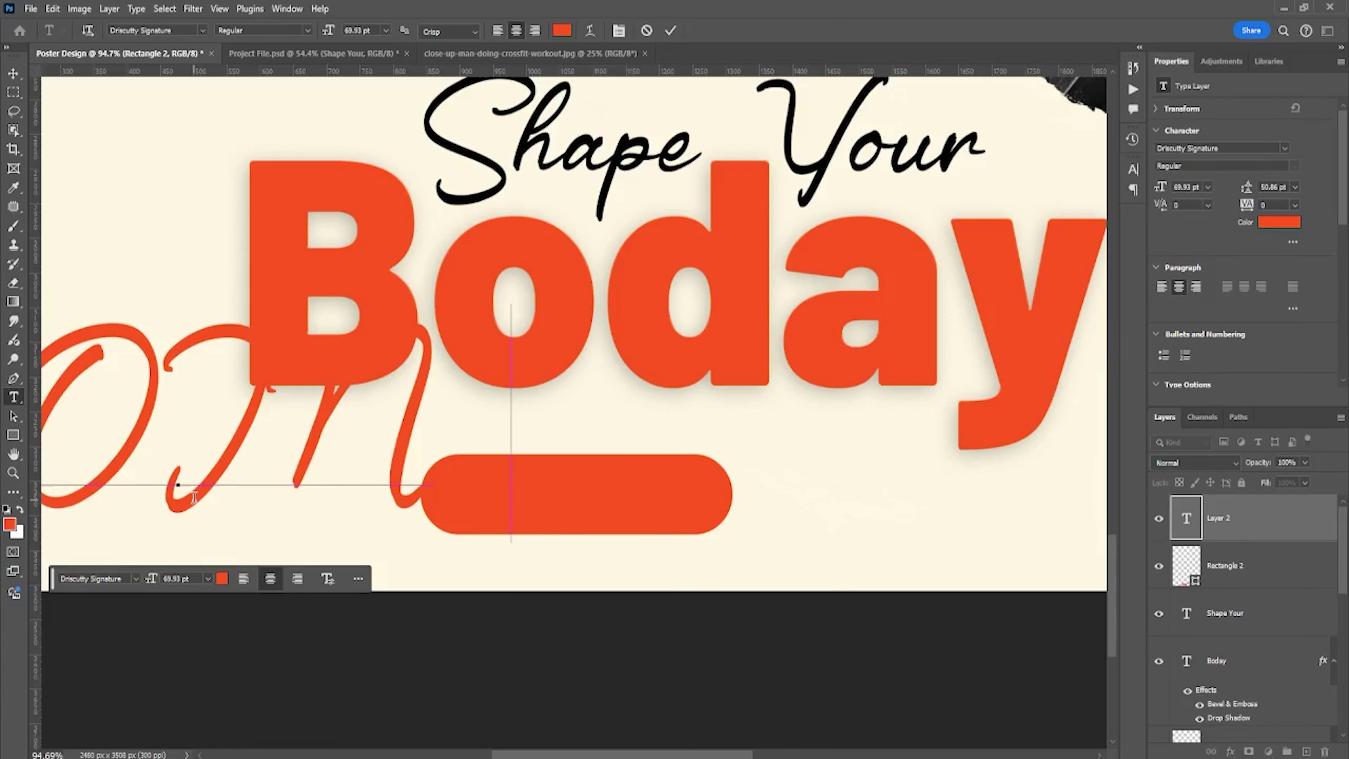
pyautogui.write('US!')
pyautogui.hotkey('ctrl', 'a')
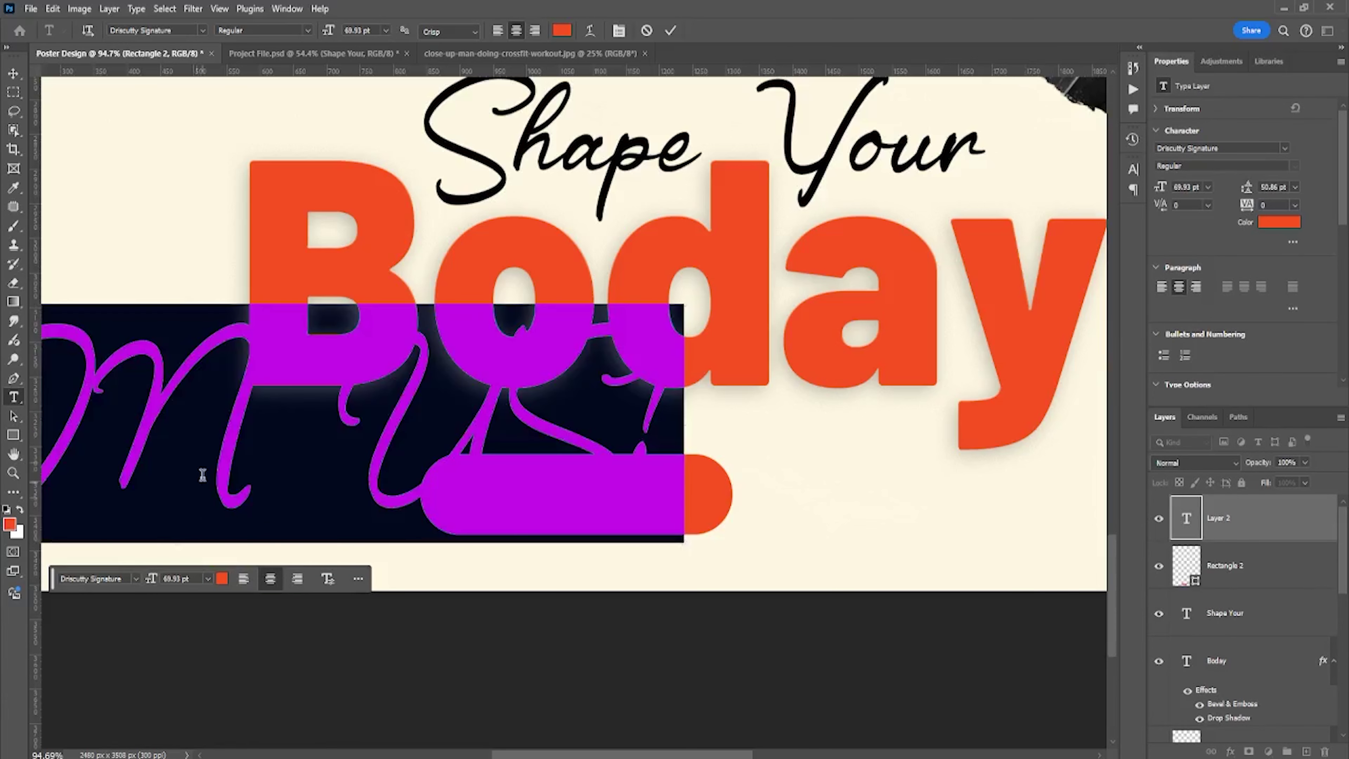
pyautogui.click(202, 31)
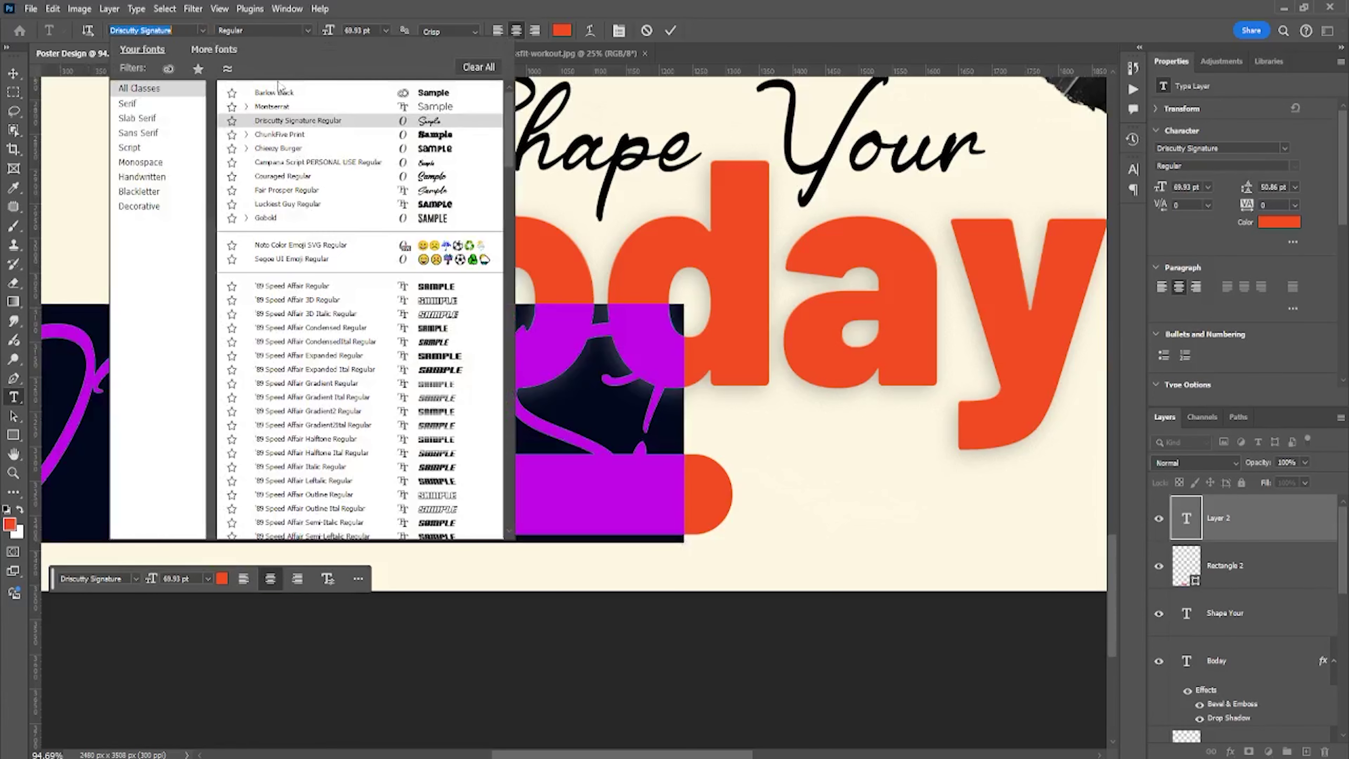
pyautogui.click(285, 103)
pyautogui.click(12, 94)
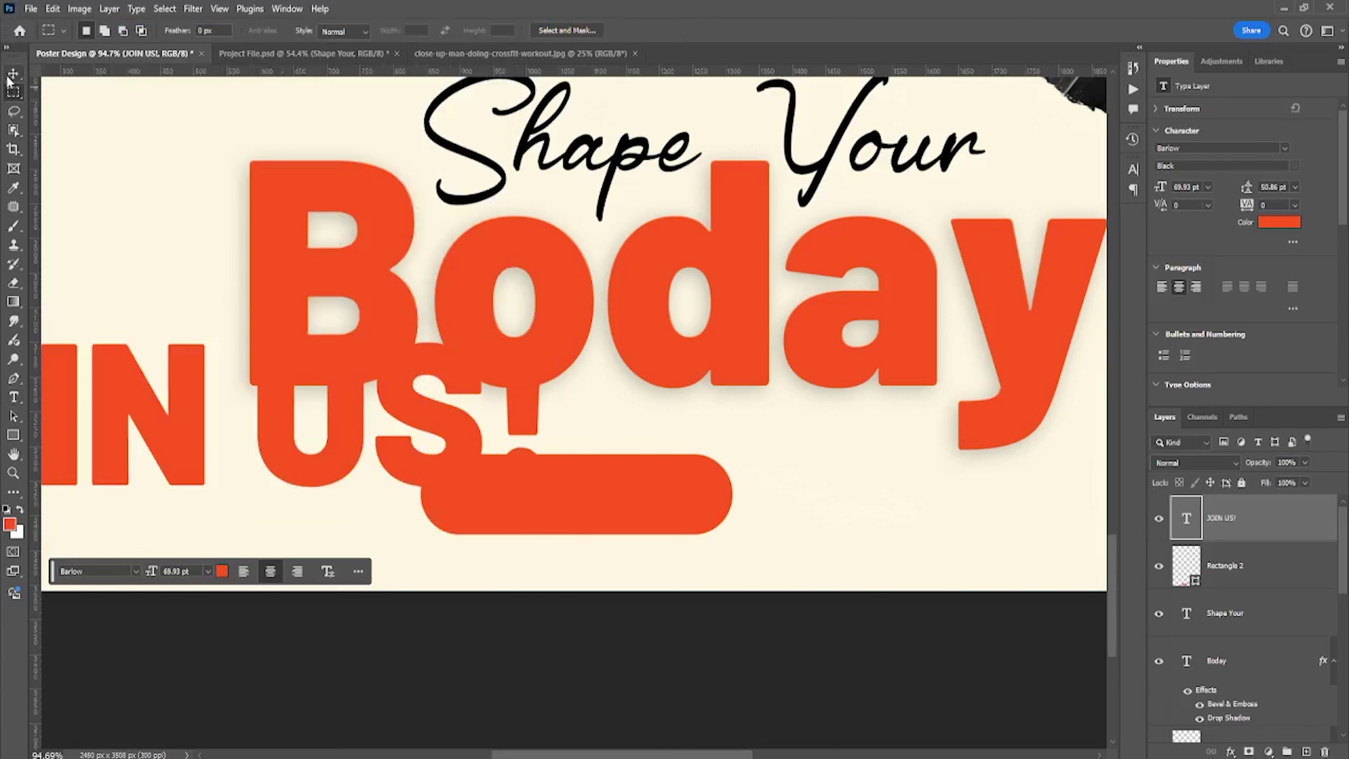
# - Move the JOIN US! text onto the orange pill and colour it white
pyautogui.hotkey('ctrl', 't')
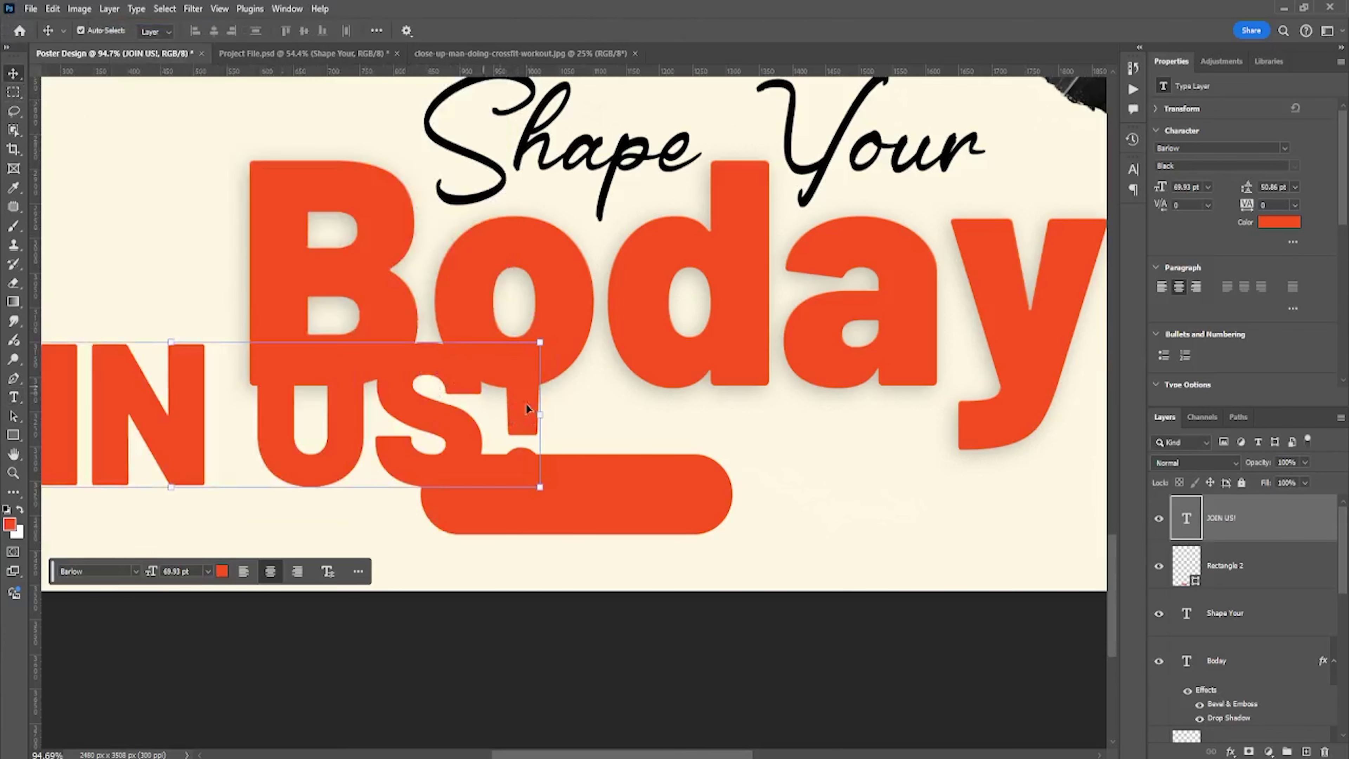
pyautogui.moveTo(531, 412)
pyautogui.mouseDown()
pyautogui.moveTo(293, 394)
pyautogui.moveTo(845, 425)
pyautogui.moveTo(556, 418)
pyautogui.moveTo(603, 415)
pyautogui.moveTo(628, 482)
pyautogui.mouseUp()
pyautogui.press('Return')
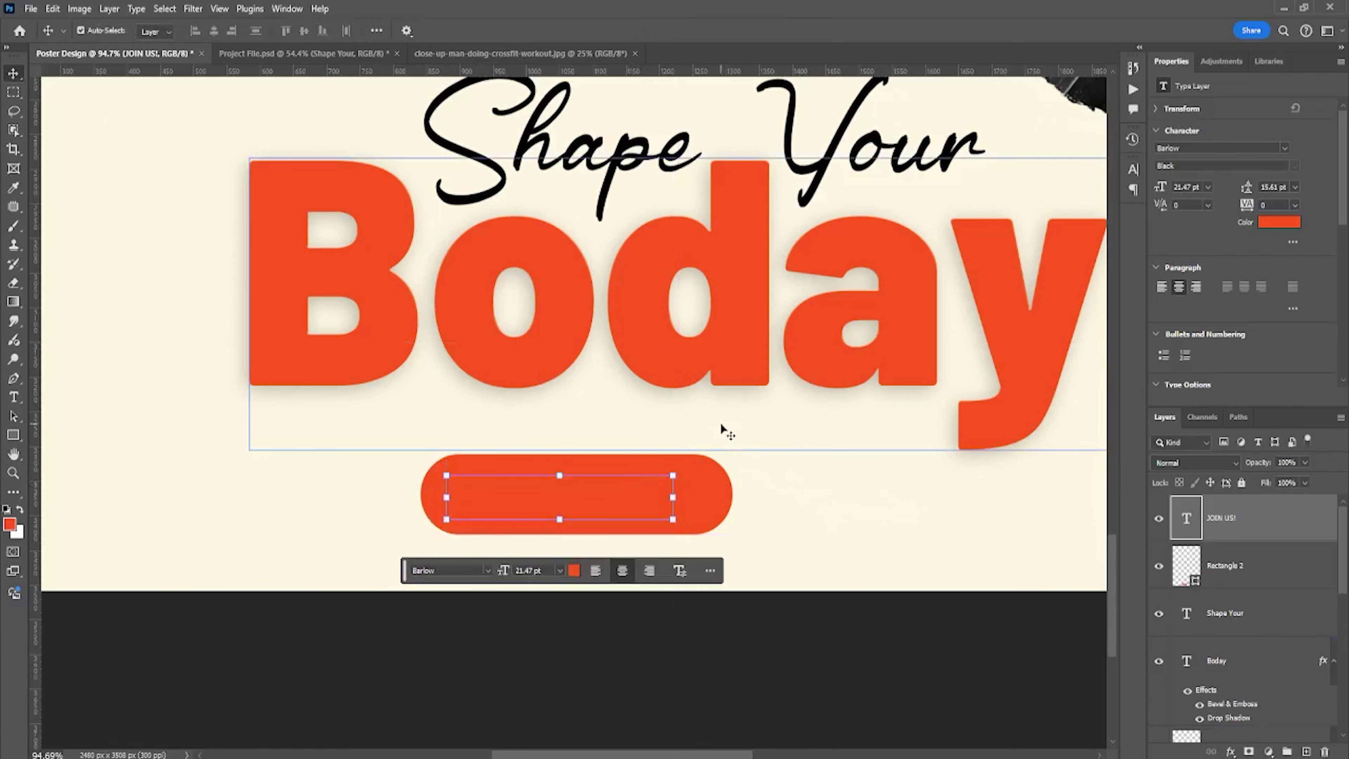
pyautogui.click(1279, 221)
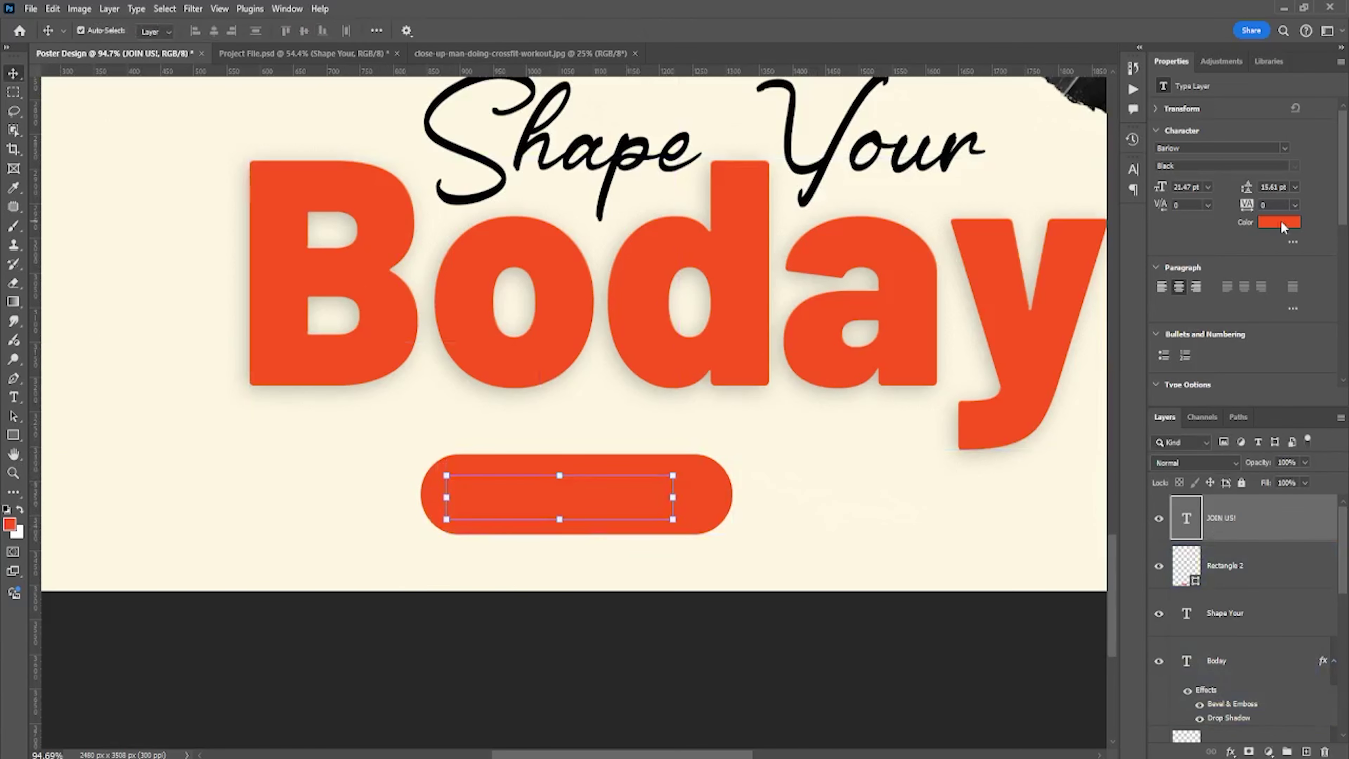
pyautogui.click(821, 195)
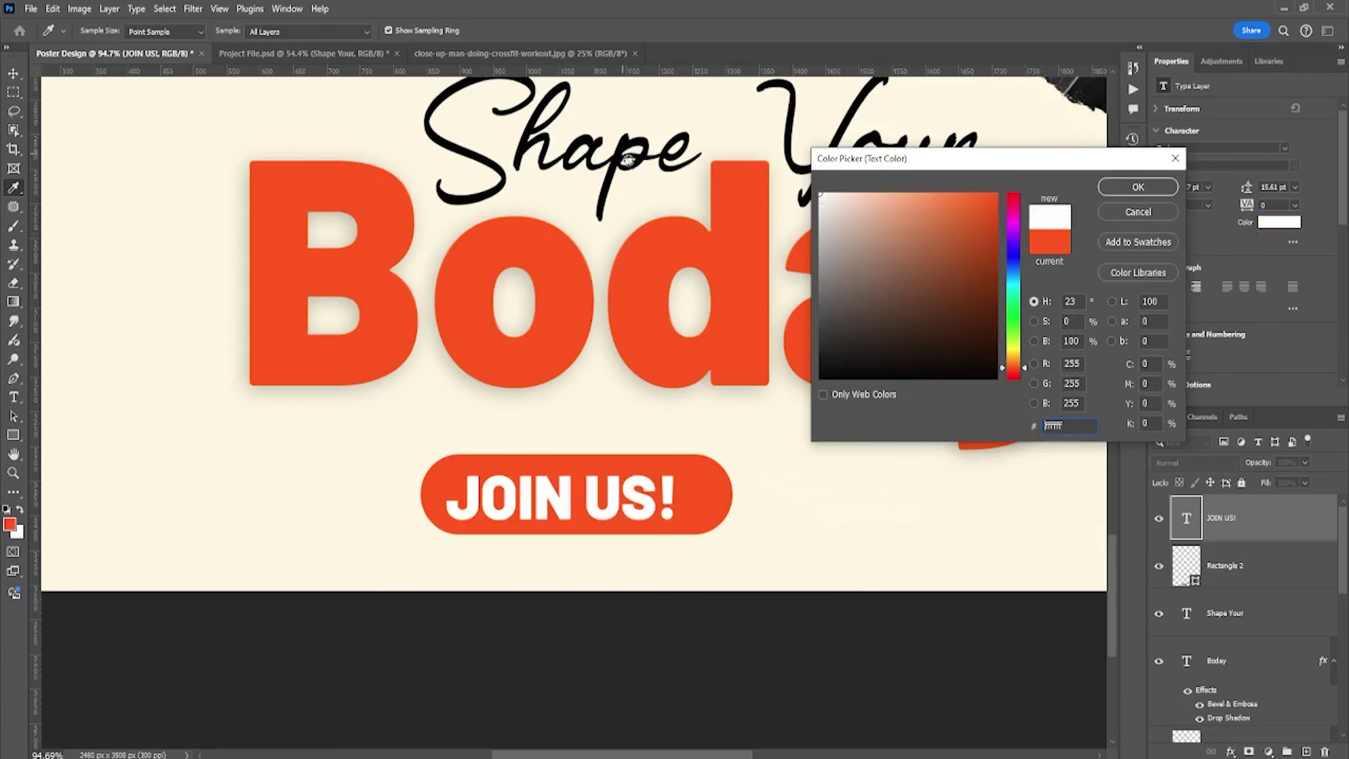
pyautogui.click(1127, 189)
# - Resize the pill to 400 x 128 px with 64 px rounded corners
pyautogui.keyDown('ctrl'); pyautogui.click(1270, 565); pyautogui.keyUp('ctrl')
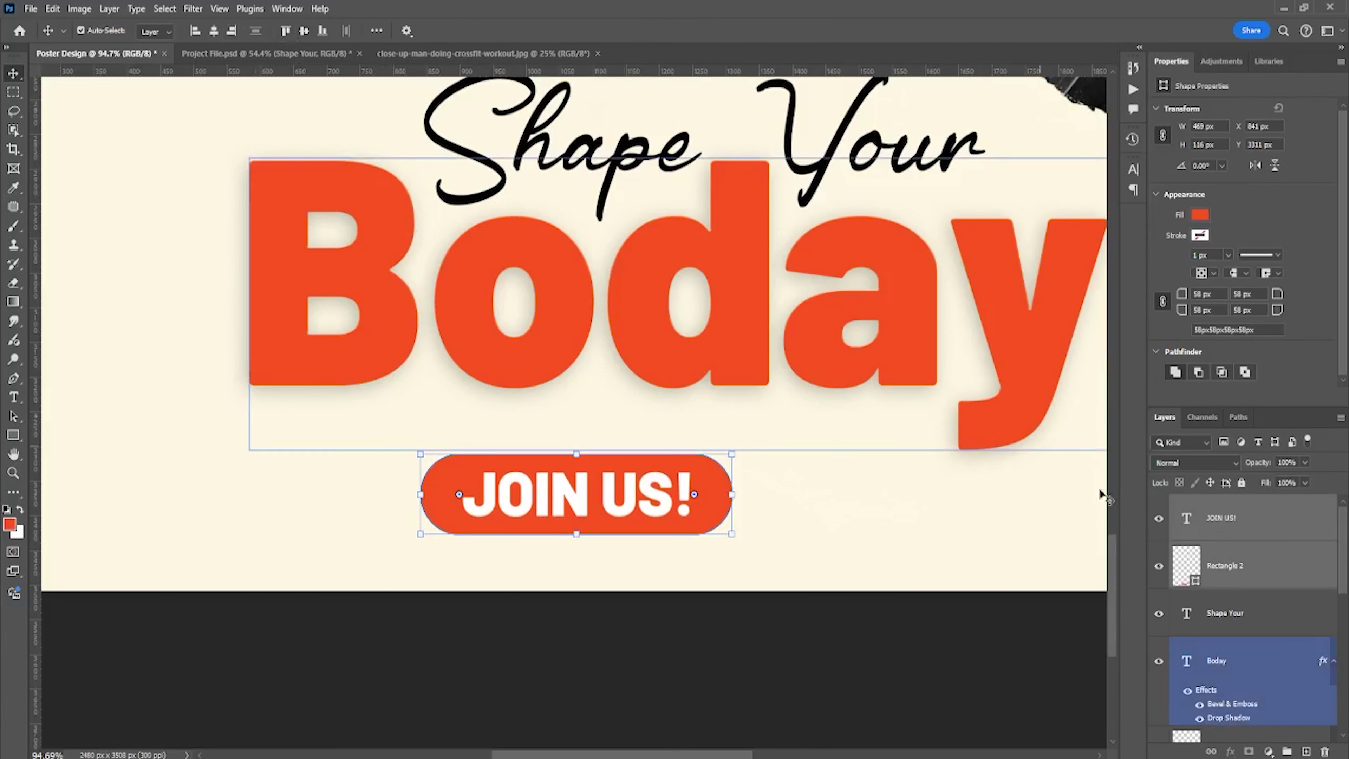
pyautogui.click(711, 510)
pyautogui.scroll(3, 710, 548)
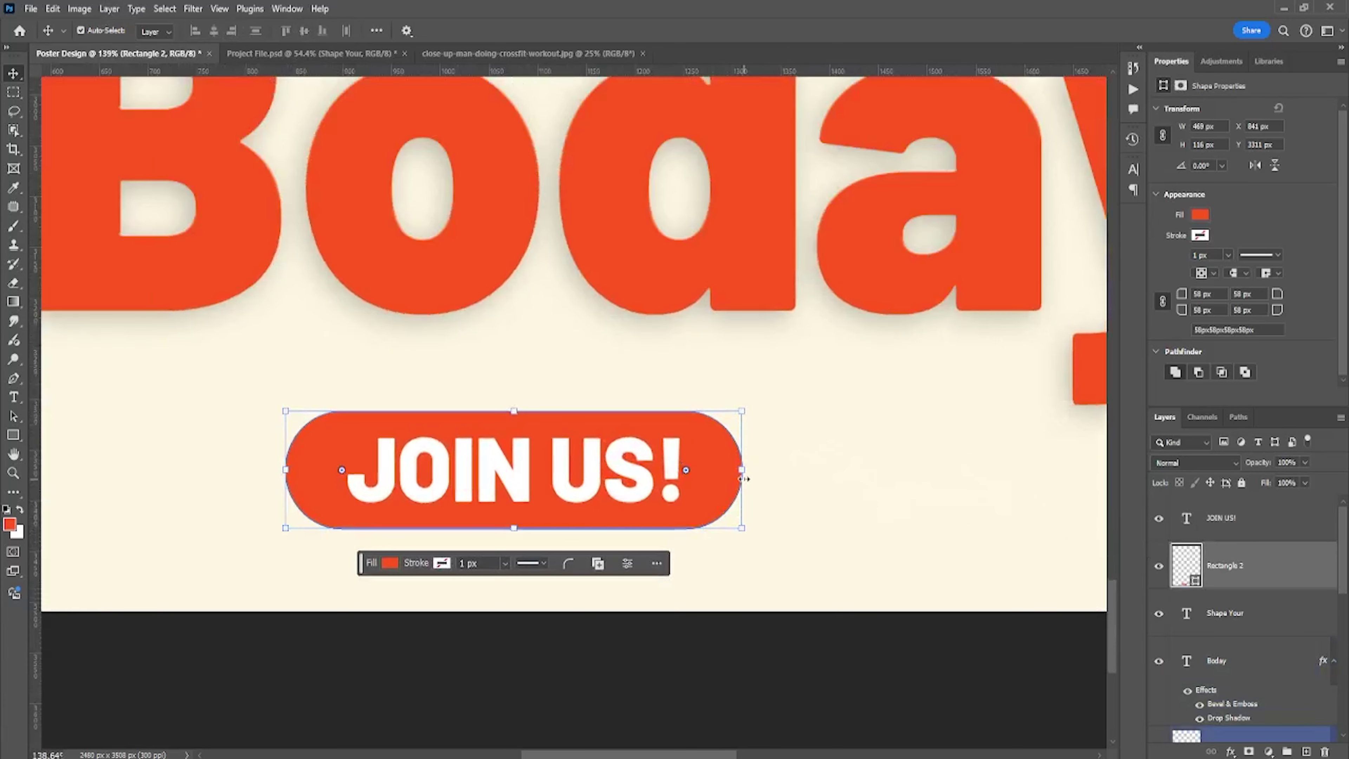
pyautogui.moveTo(743, 473); pyautogui.dragTo(709, 470)
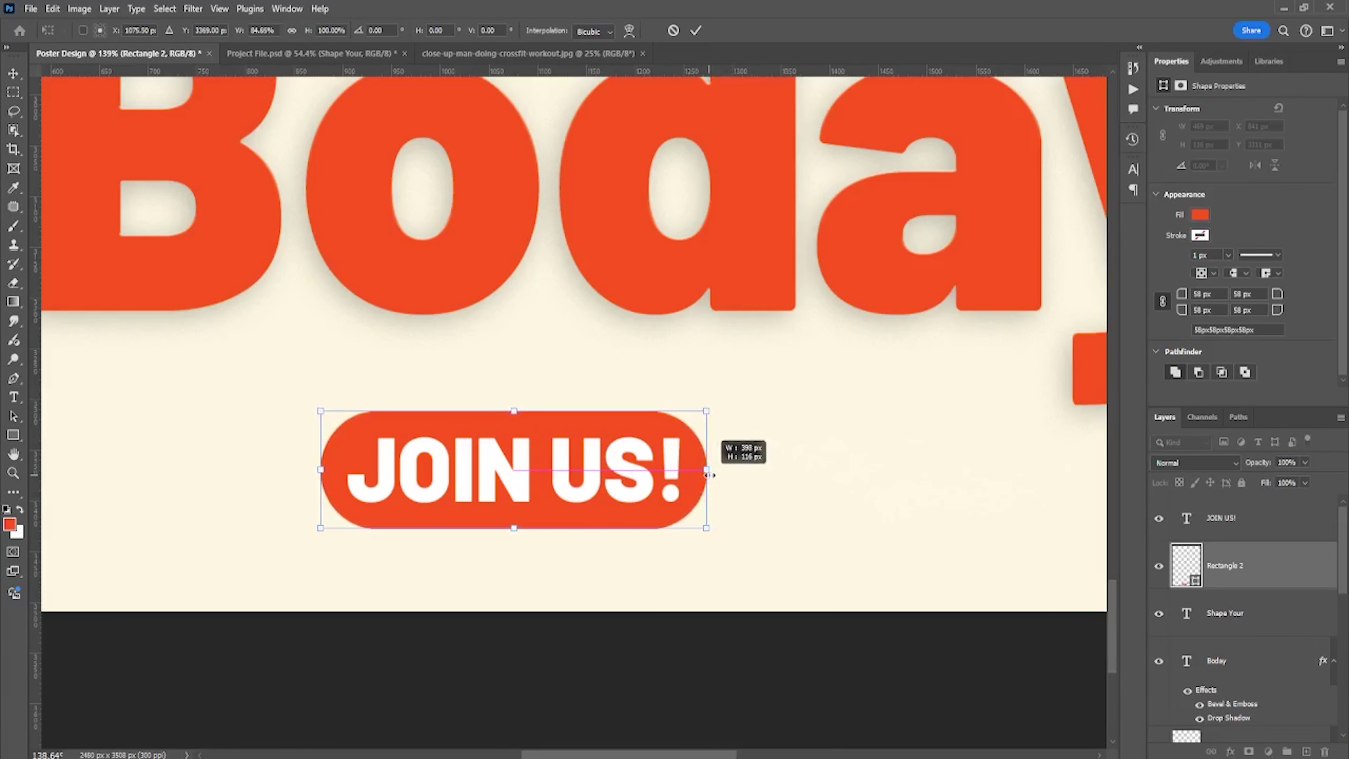
pyautogui.moveTo(513, 411); pyautogui.dragTo(508, 406)
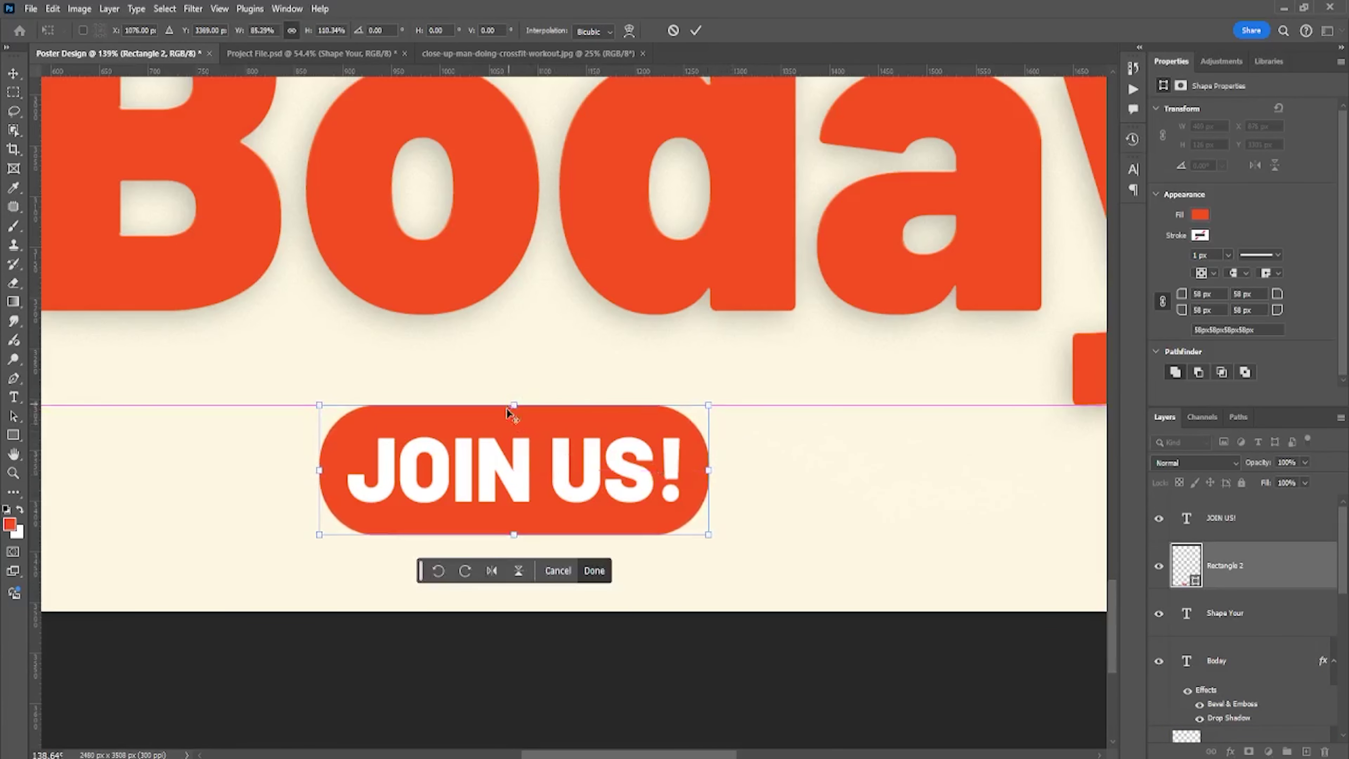
pyautogui.press('Return')
pyautogui.scroll(2, 352, 476)
pyautogui.click(361, 467)
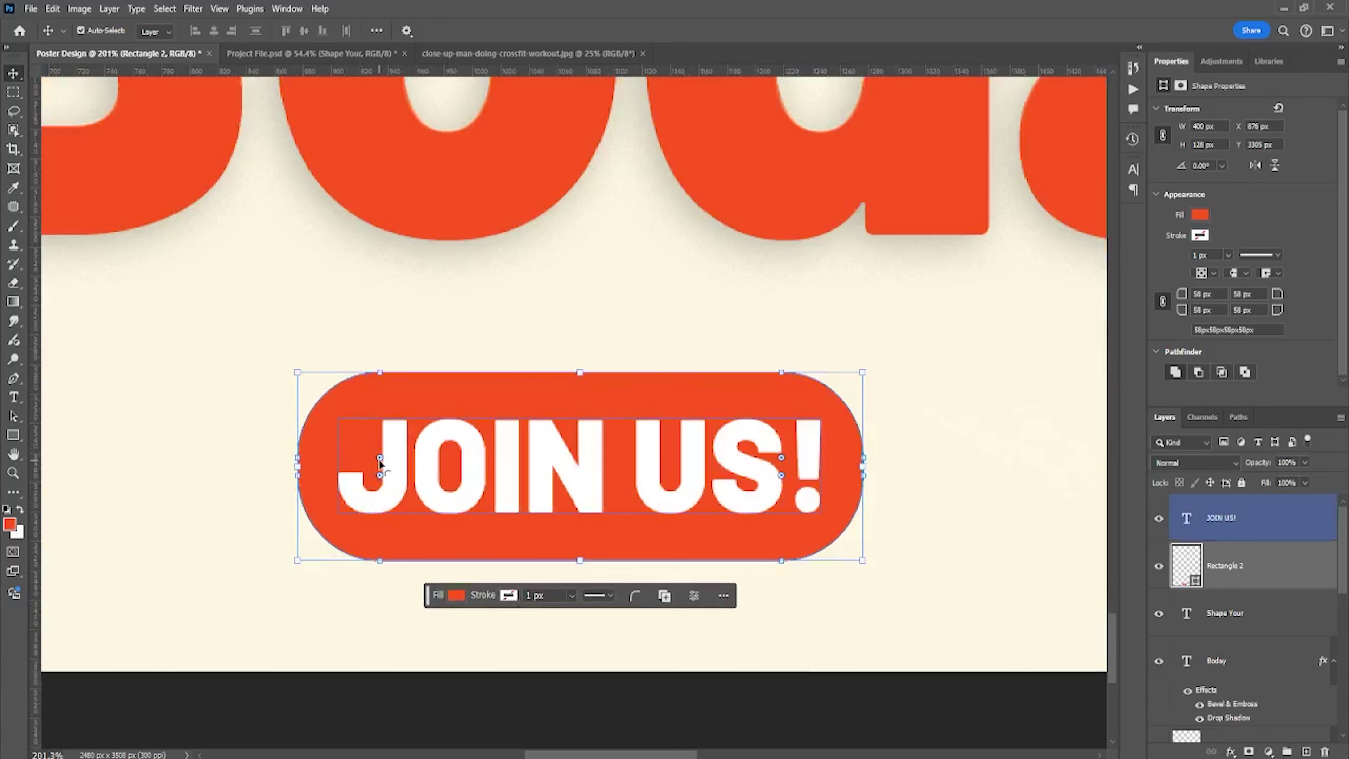
pyautogui.moveTo(467, 505); pyautogui.dragTo(468, 508)
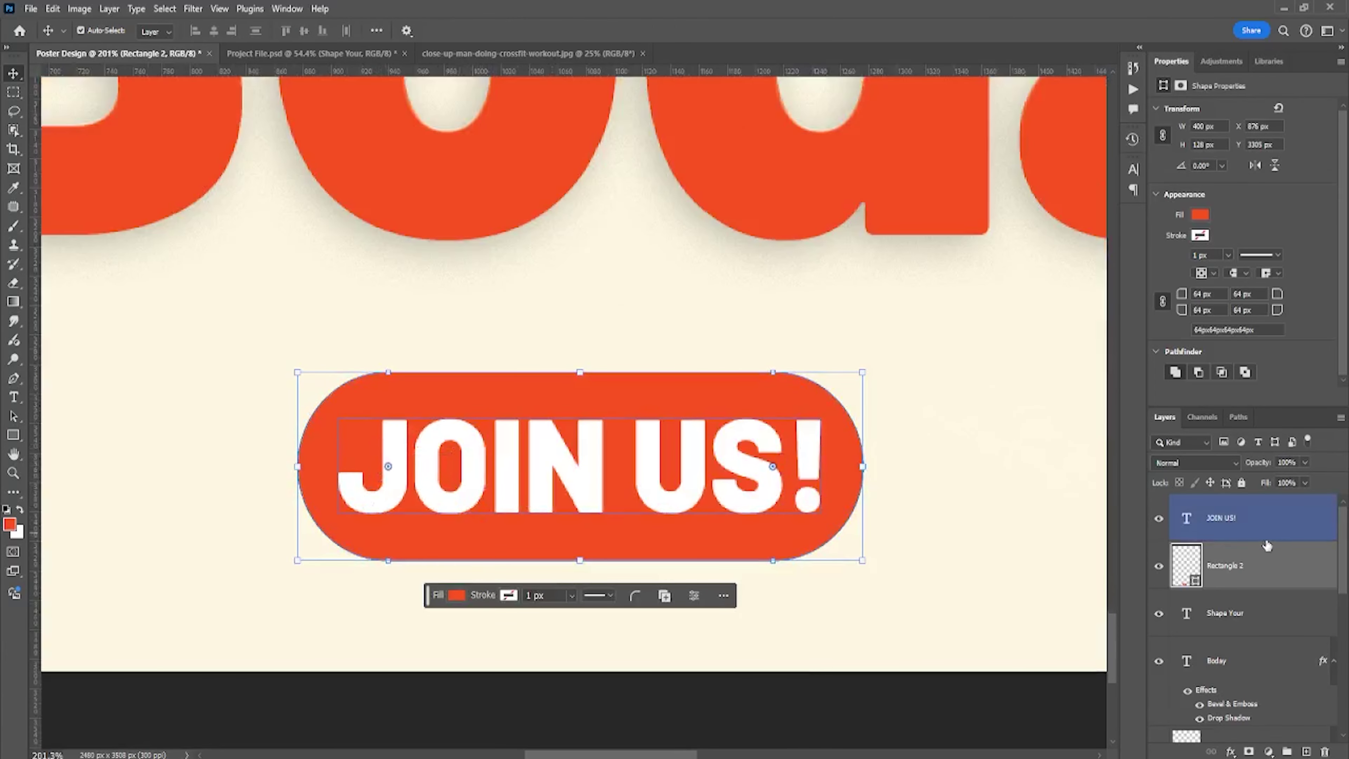
pyautogui.click(1241, 538)
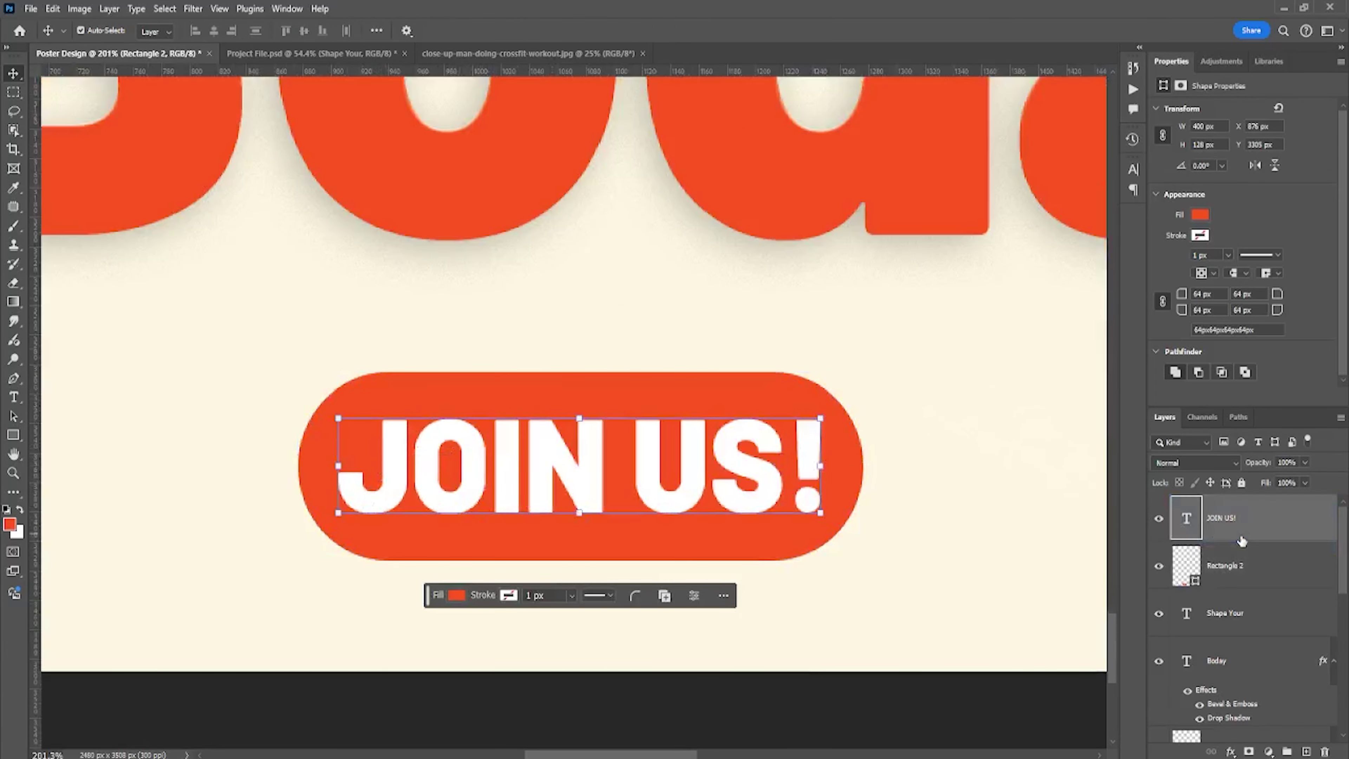
# - Change the JOIN US! font to Cheezy Burger
pyautogui.doubleClick(455, 490)
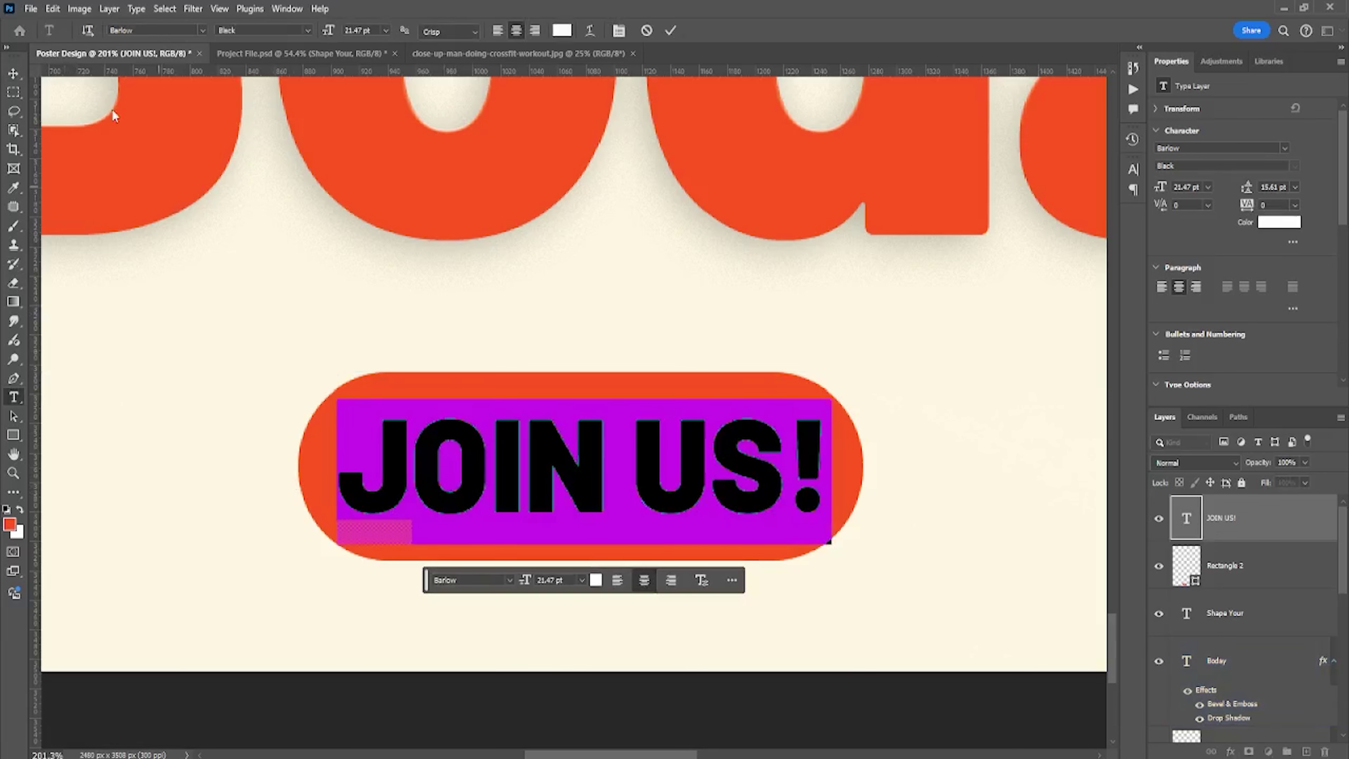
pyautogui.click(203, 30)
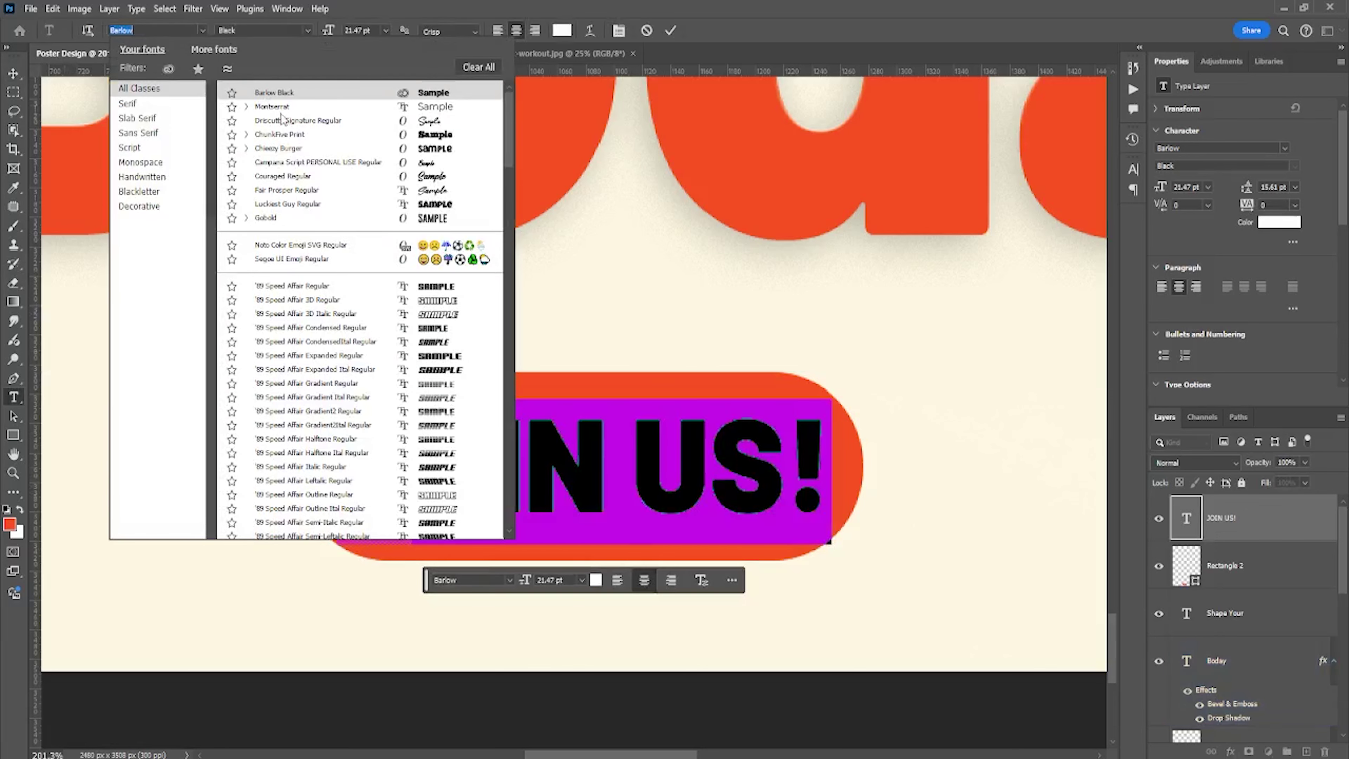
pyautogui.click(308, 155)
pyautogui.click(14, 79)
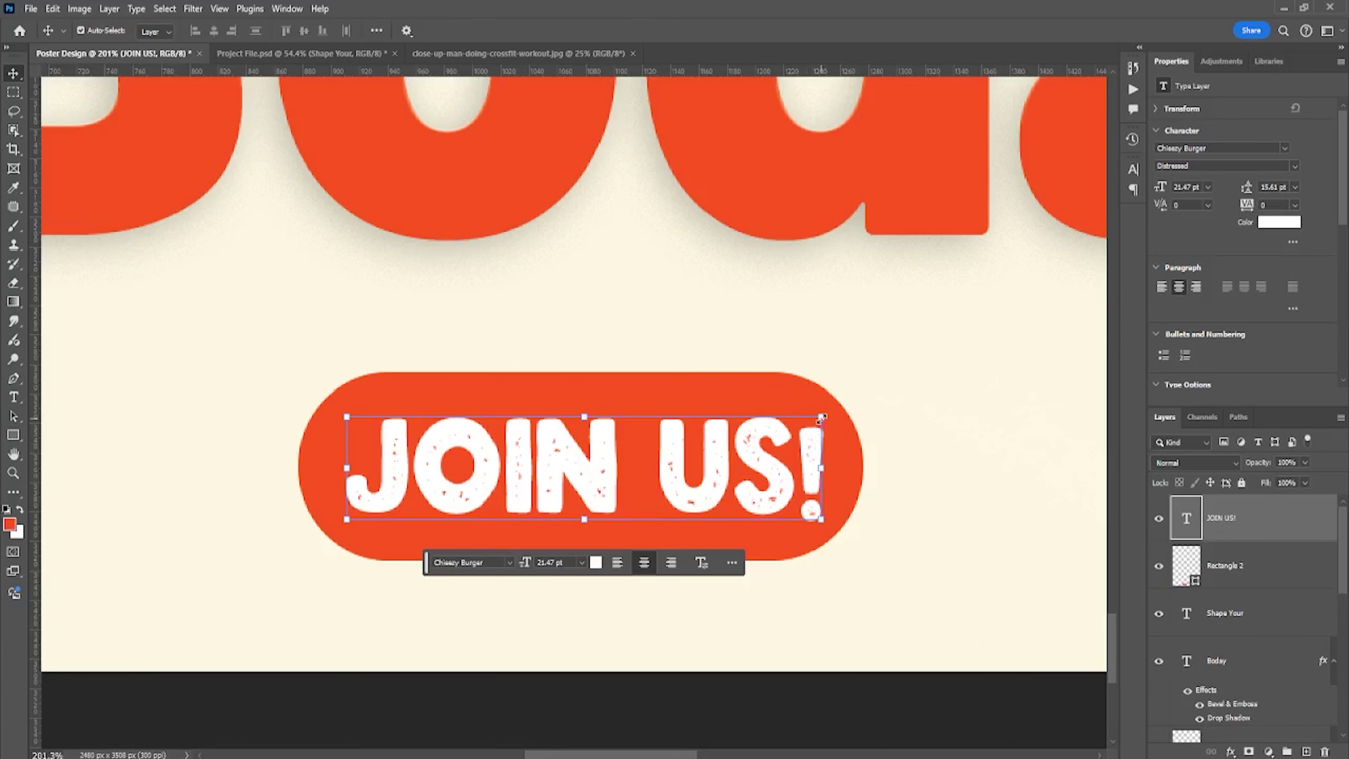
# - Shrink JOIN US! to about 315 x 80 px and centre it horizontally on the pill
pyautogui.hotkey('ctrl', 't')
pyautogui.moveTo(793, 450)
pyautogui.mouseDown()
pyautogui.moveTo(800, 421)
pyautogui.moveTo(821, 417)
pyautogui.moveTo(805, 402)
pyautogui.mouseUp()
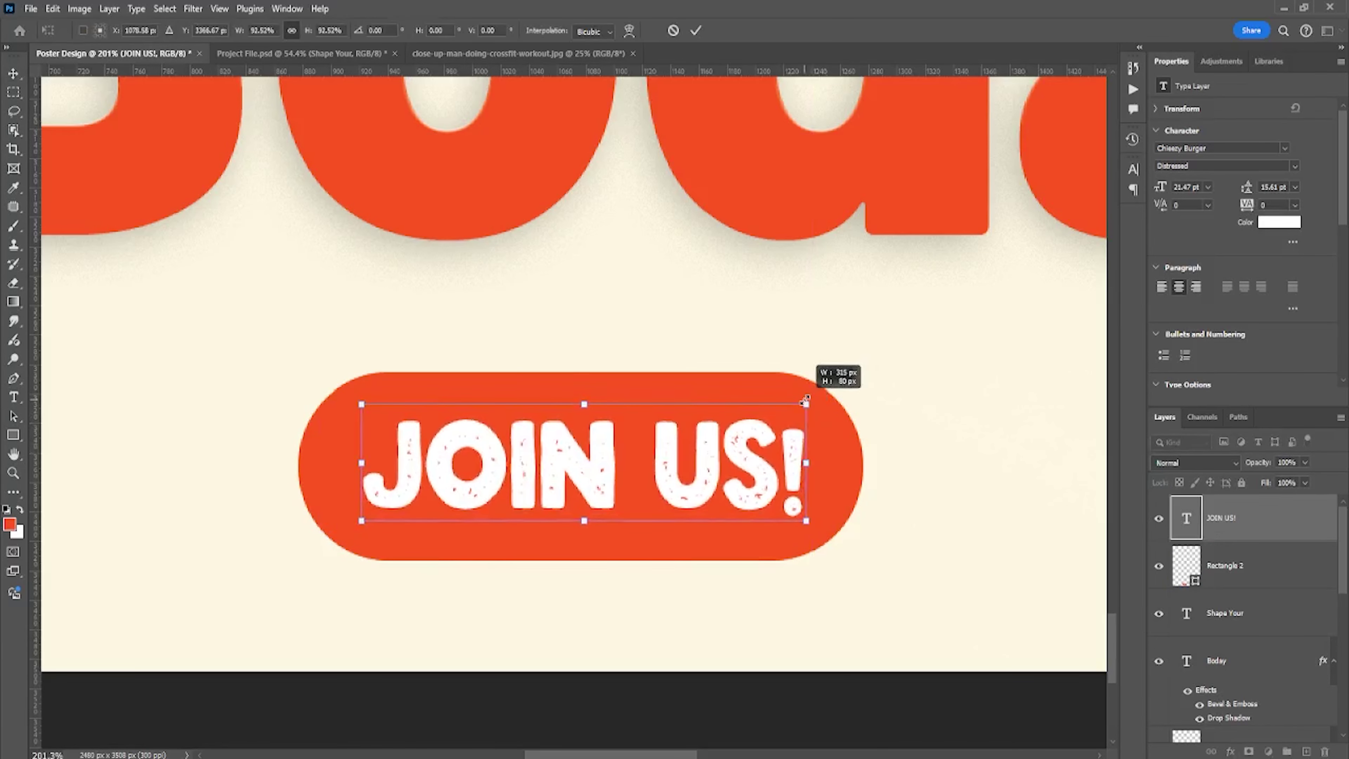
pyautogui.click(664, 559)
pyautogui.click(340, 510)
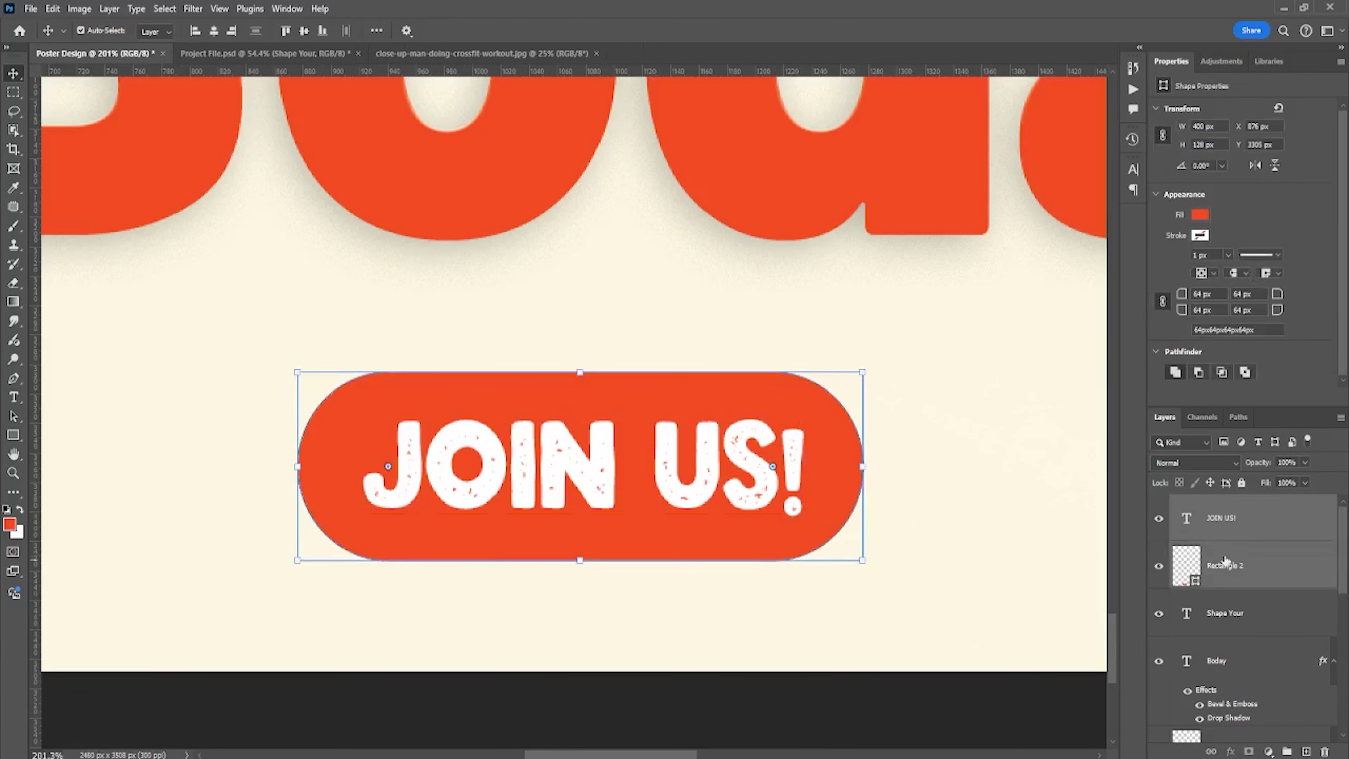
pyautogui.click(213, 35)
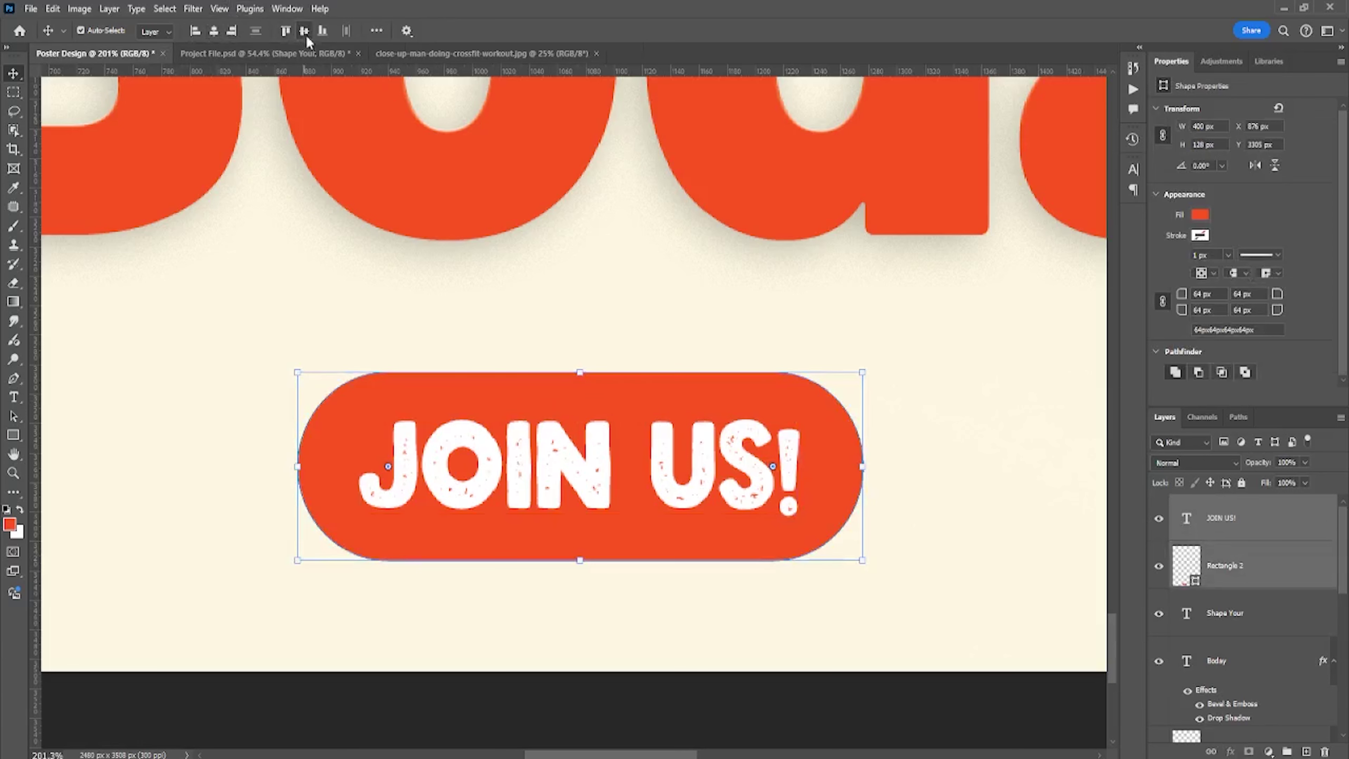
pyautogui.scroll(-3, 446, 220)
pyautogui.scroll(-3, 541, 545)
pyautogui.click(530, 455)
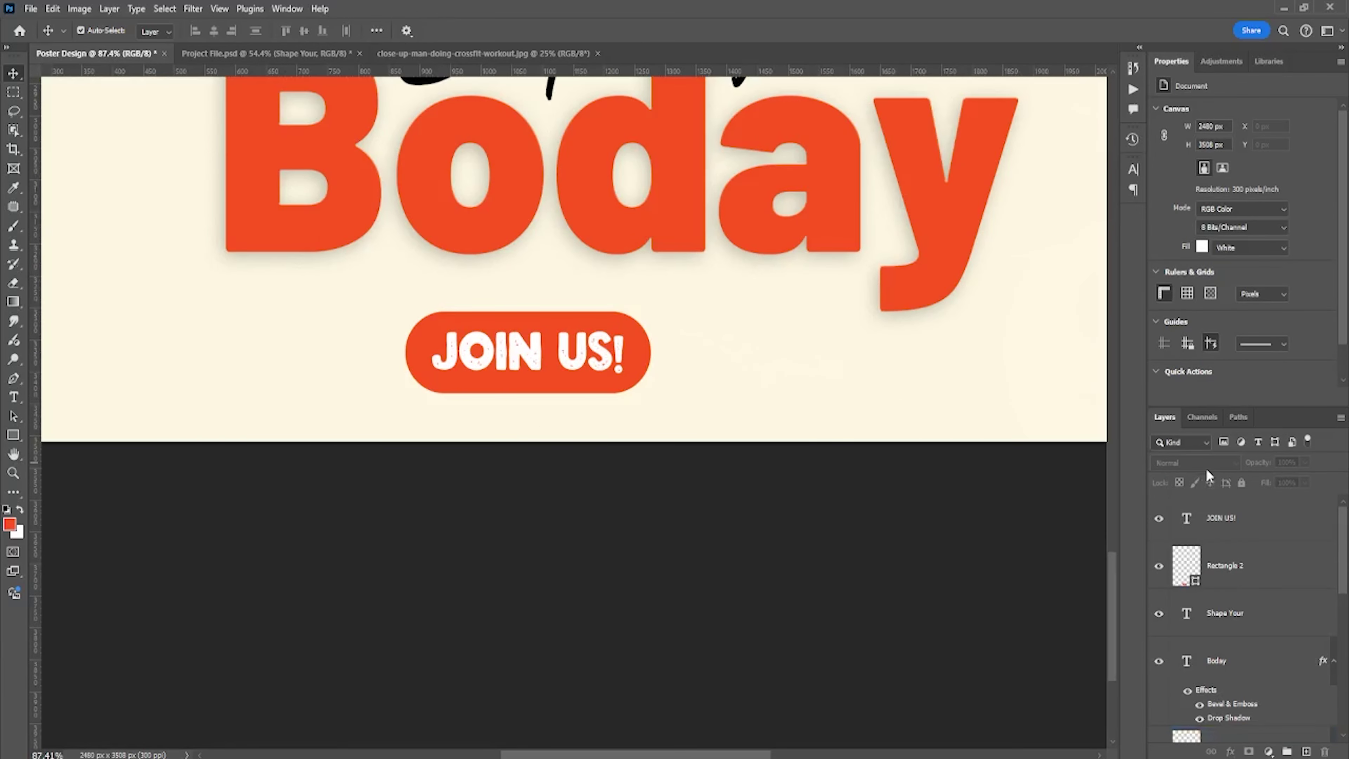
# - Add a drop shadow layer style to the pill shape
pyautogui.click(1243, 565)
pyautogui.rightClick(1251, 571)
pyautogui.press('Escape')
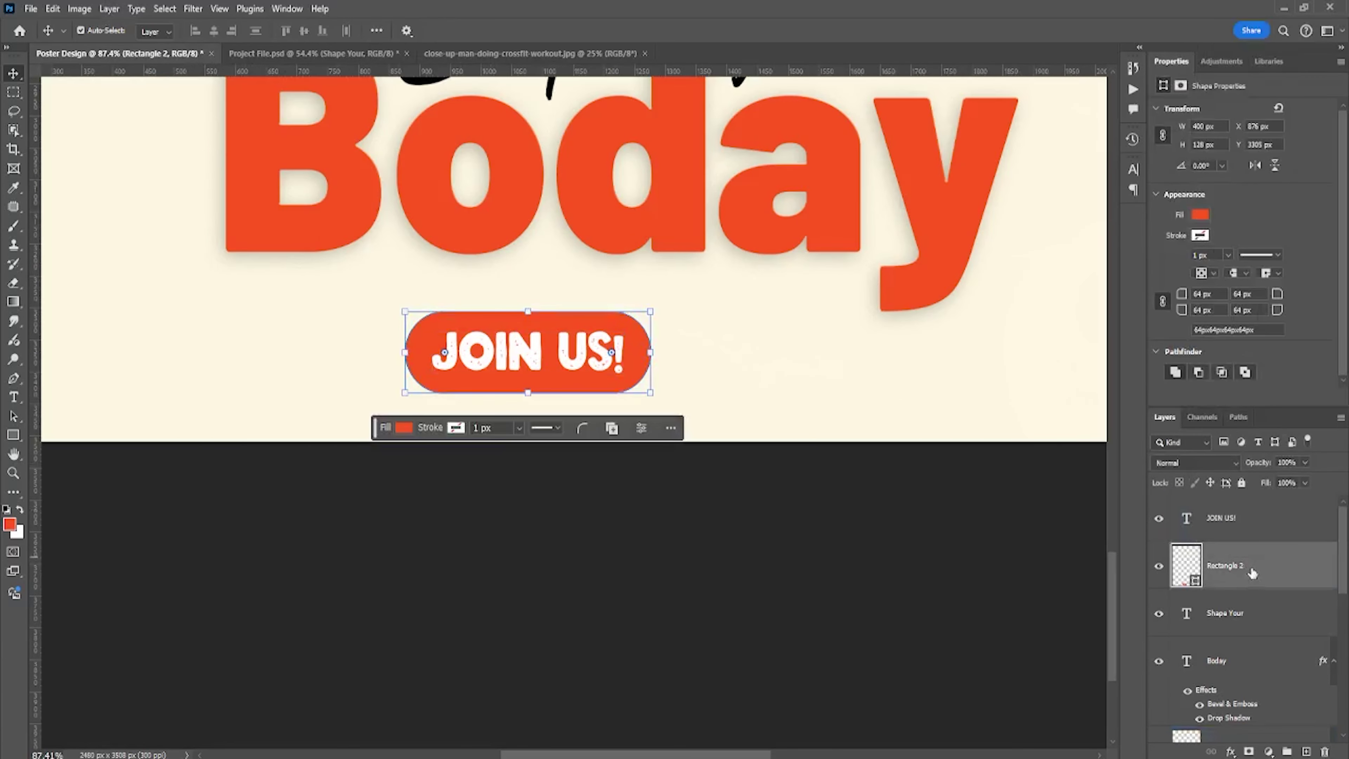
pyautogui.rightClick(1252, 573)
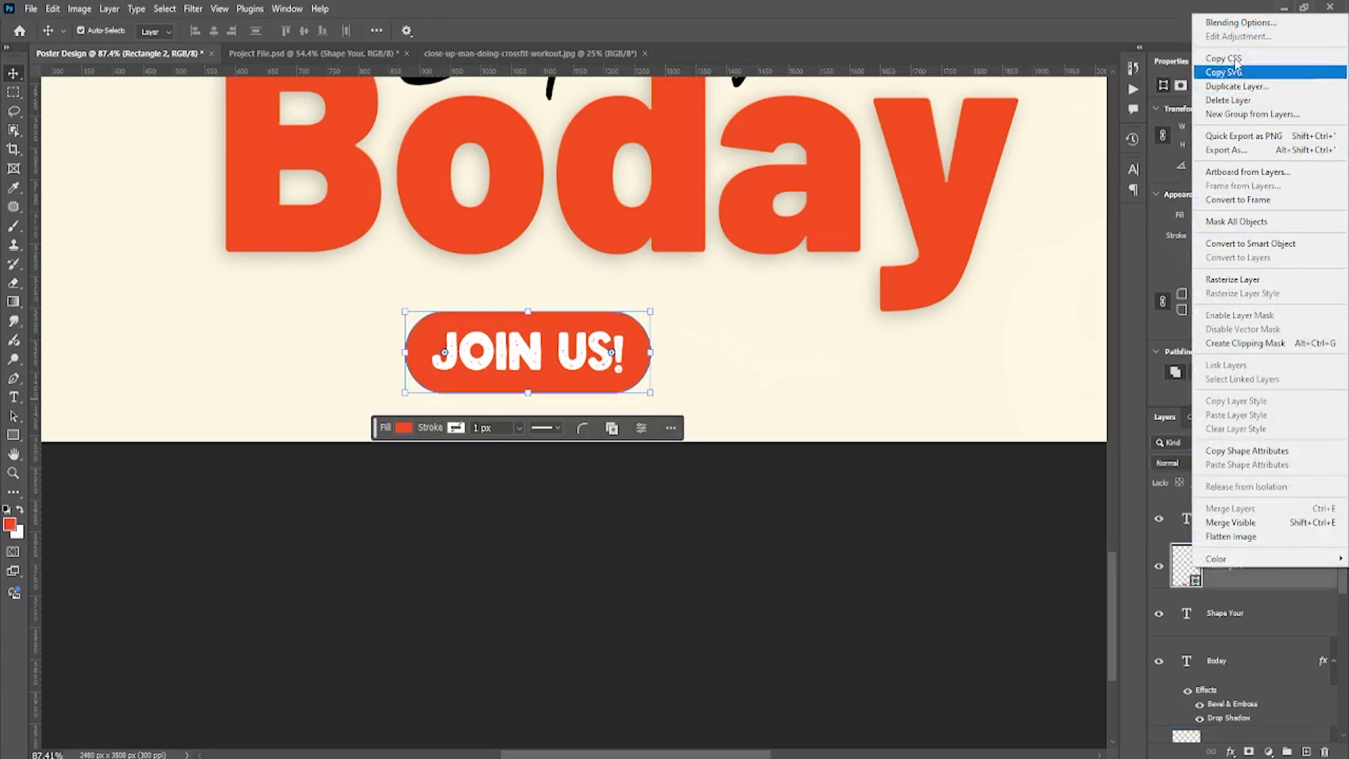
pyautogui.press('Escape')
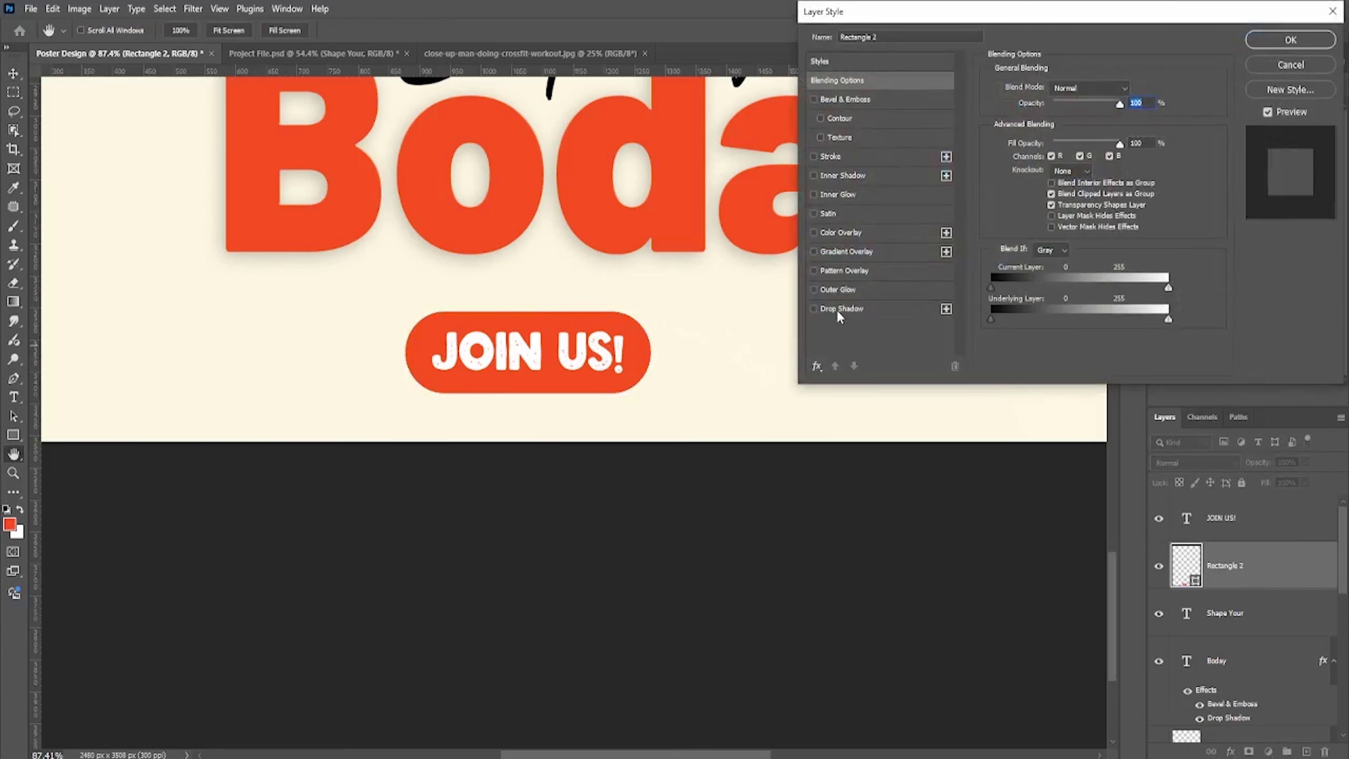
pyautogui.click(840, 309)
pyautogui.click(1283, 47)
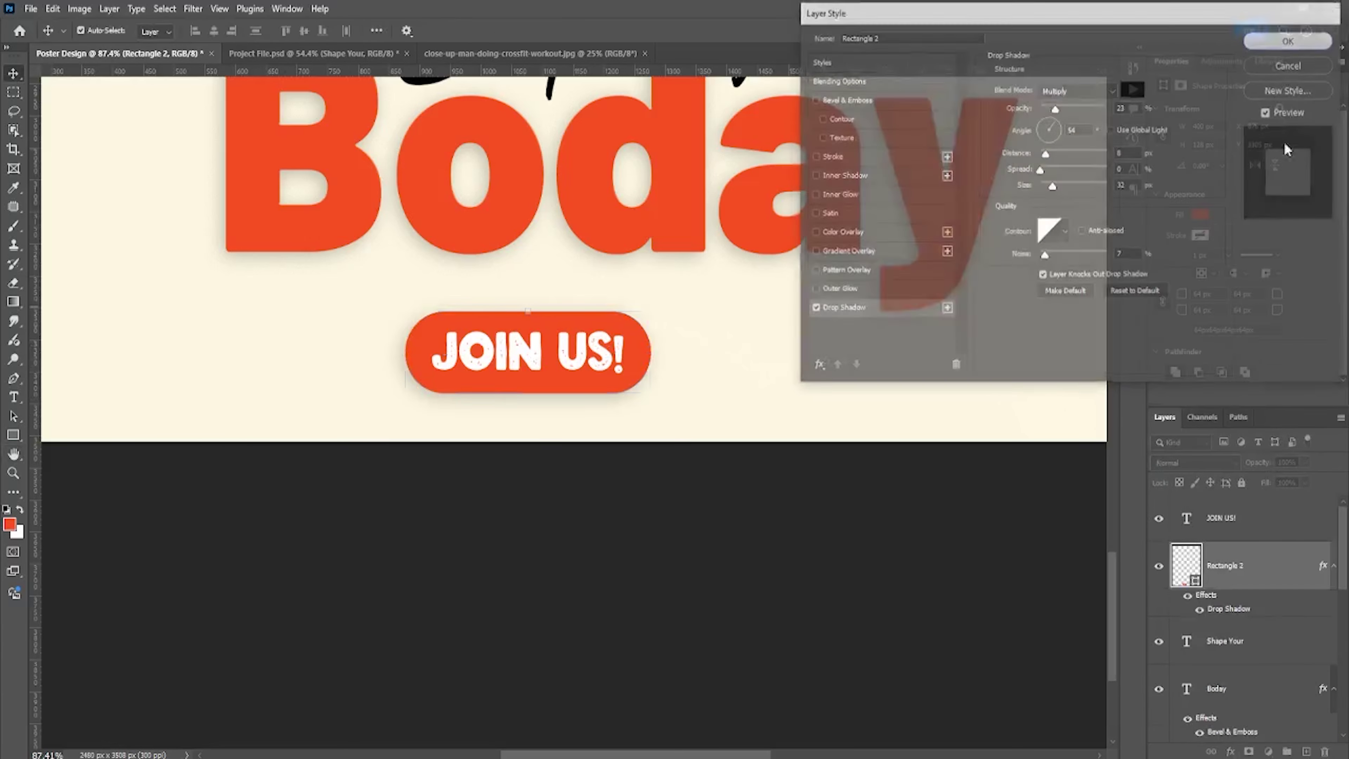
# - Scale the JOIN US! button down to about 334 x 107 px
pyautogui.scroll(2, 592, 323)
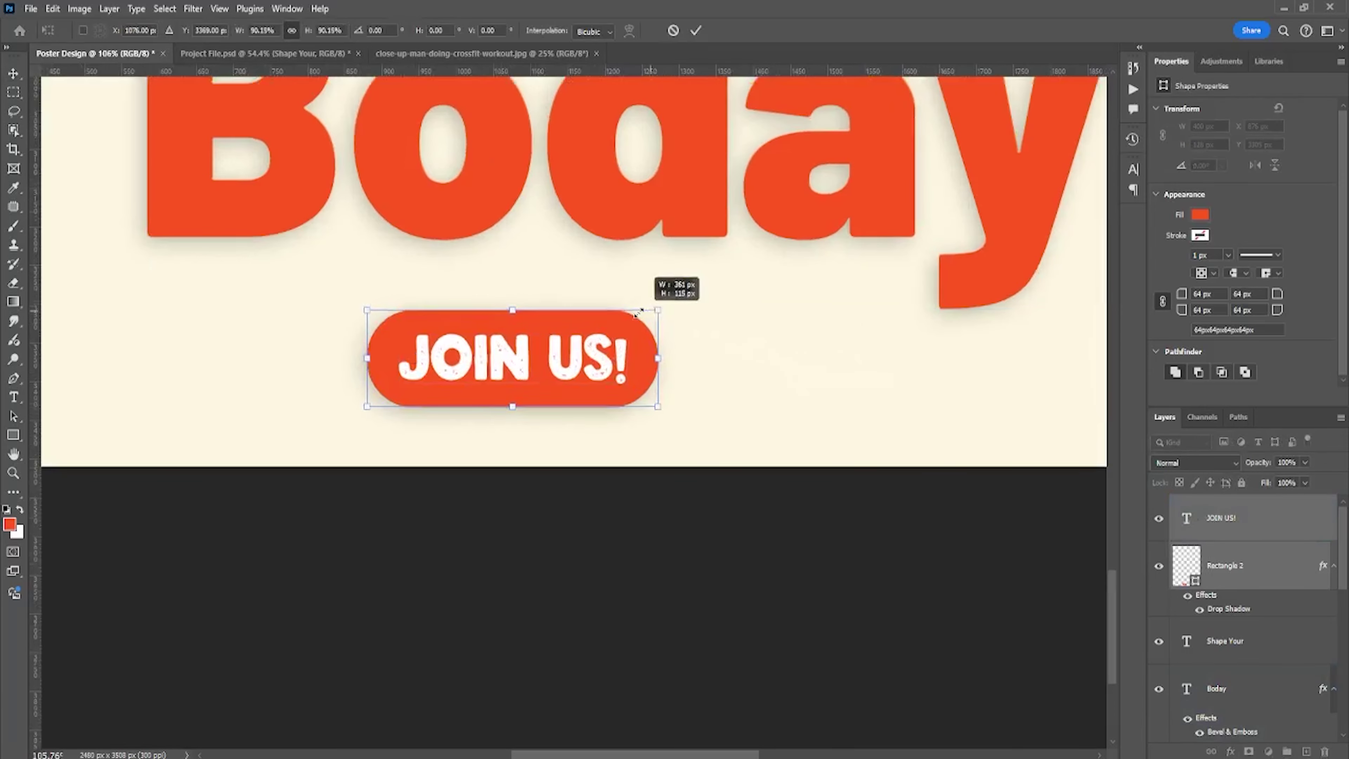
pyautogui.moveTo(667, 309); pyautogui.dragTo(609, 342)
pyautogui.press('Return')
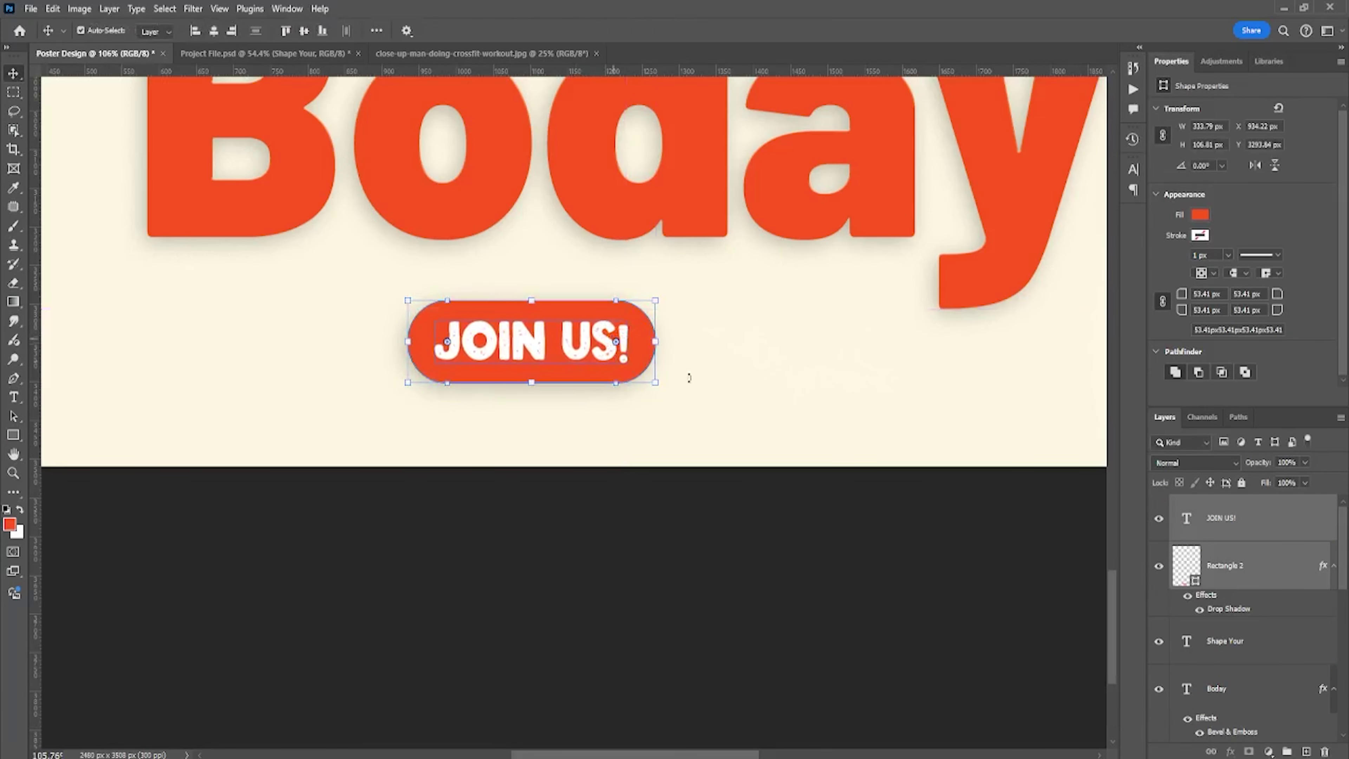
# - Group JOIN US! with its pill and centre the group horizontally on the canvas
pyautogui.moveTo(1306, 754); pyautogui.dragTo(1287, 751)
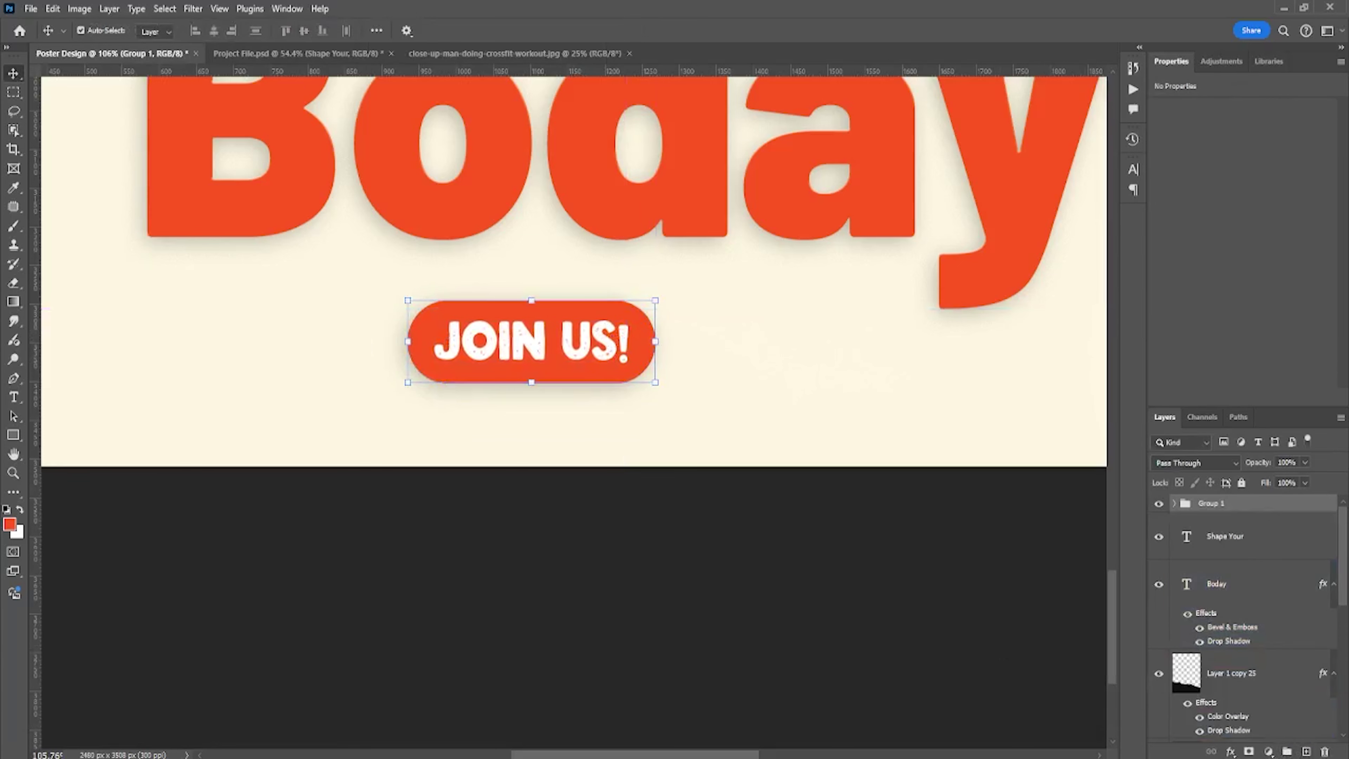
pyautogui.hotkey('ctrl', 'a')
pyautogui.click(214, 30)
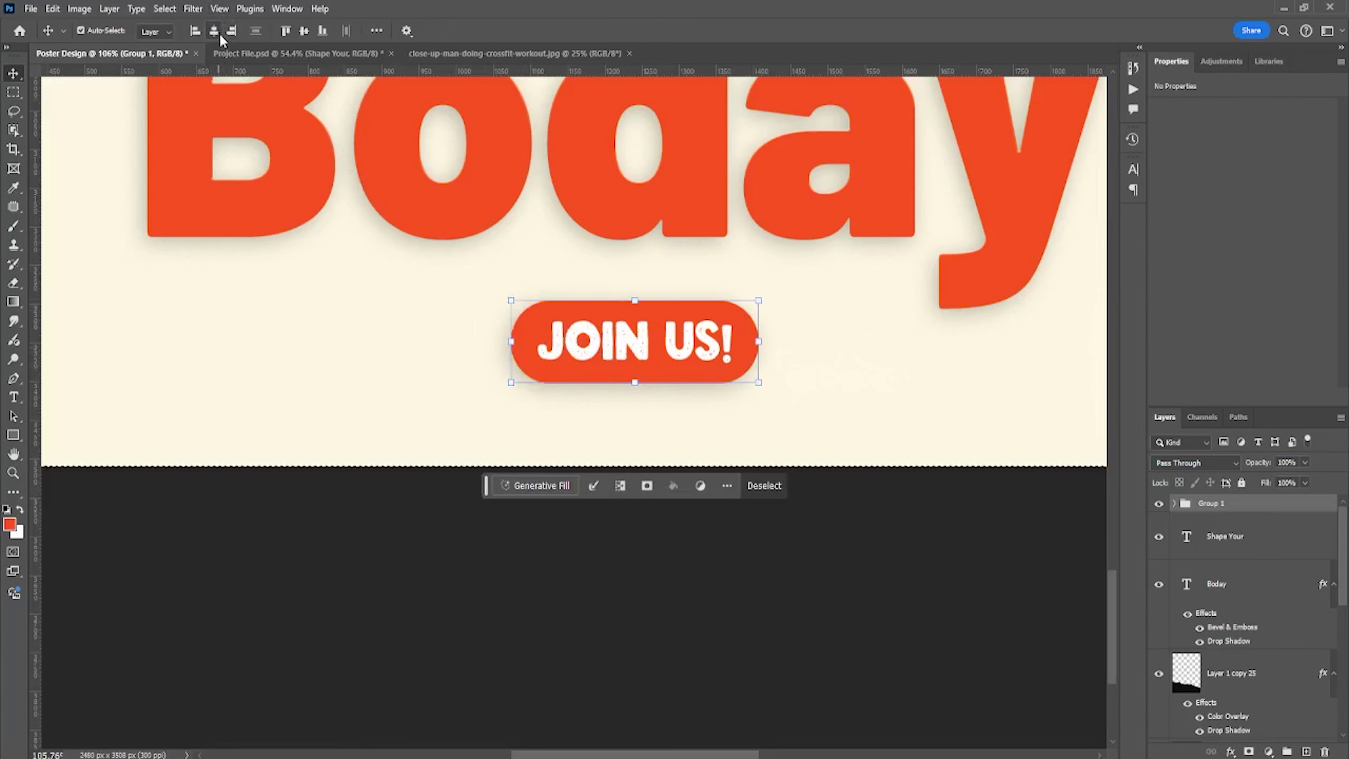
pyautogui.hotkey('ctrl', 'd')
# - Position the button group just beneath the word Boday
pyautogui.scroll(-2, 689, 423)
pyautogui.scroll(-2, 689, 423)
pyautogui.moveTo(680, 383); pyautogui.dragTo(682, 383)
pyautogui.click(1186, 510)
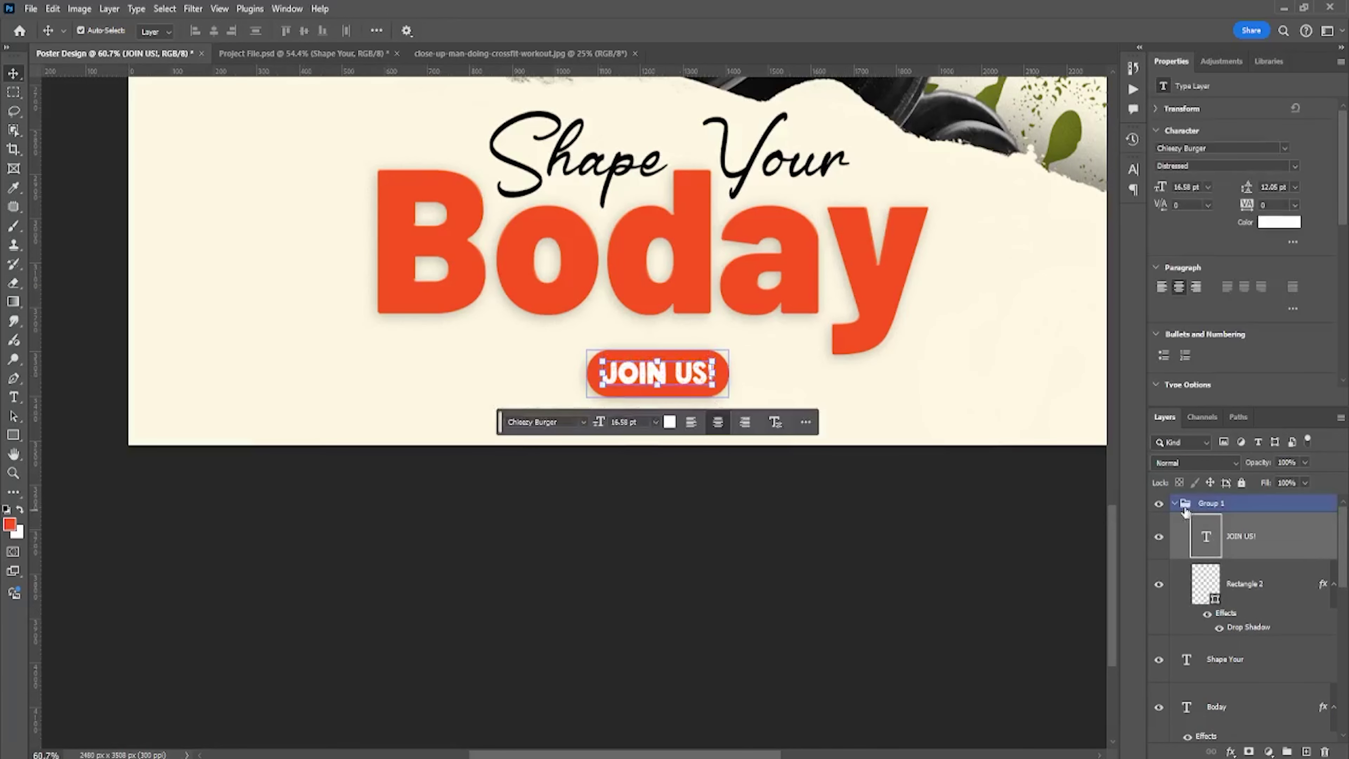
pyautogui.scroll(2, 653, 375)
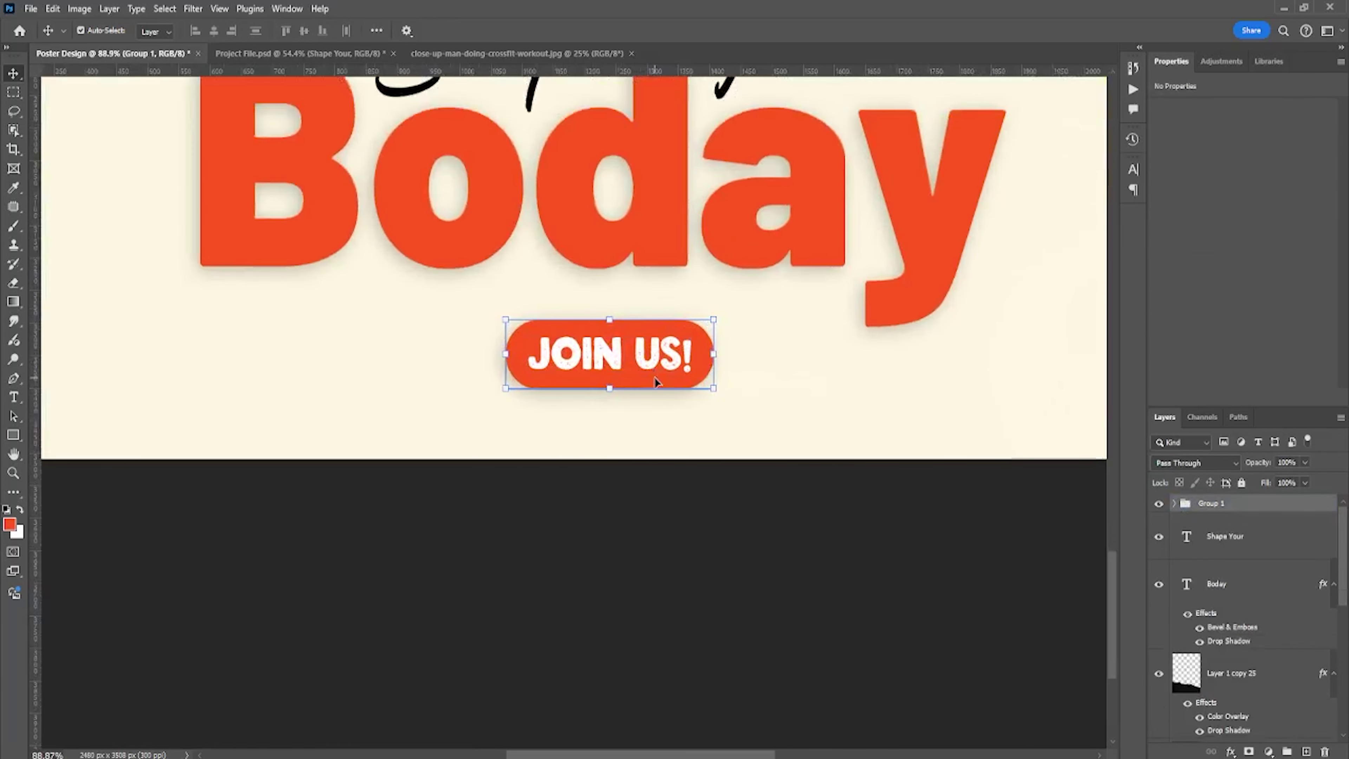
pyautogui.moveTo(654, 378); pyautogui.dragTo(655, 372)
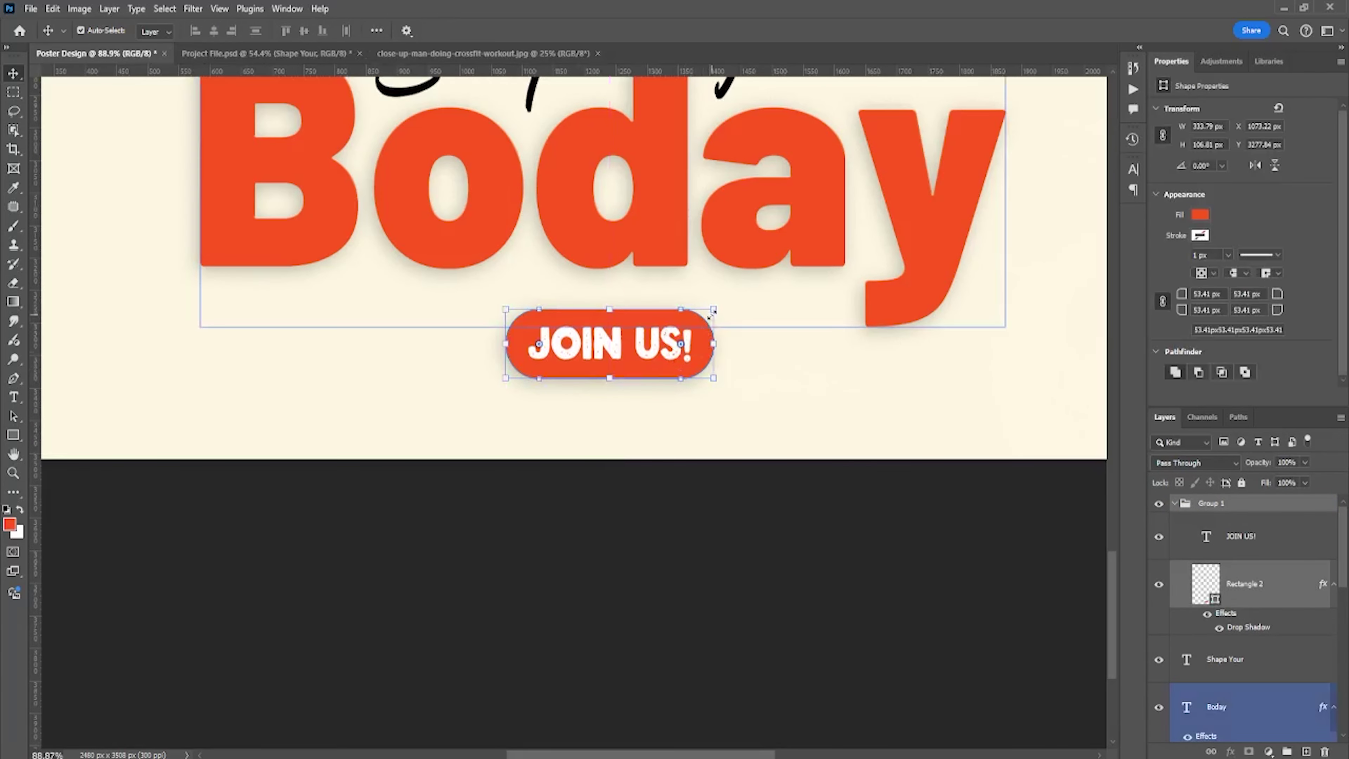
pyautogui.hotkey('ctrl', '0')
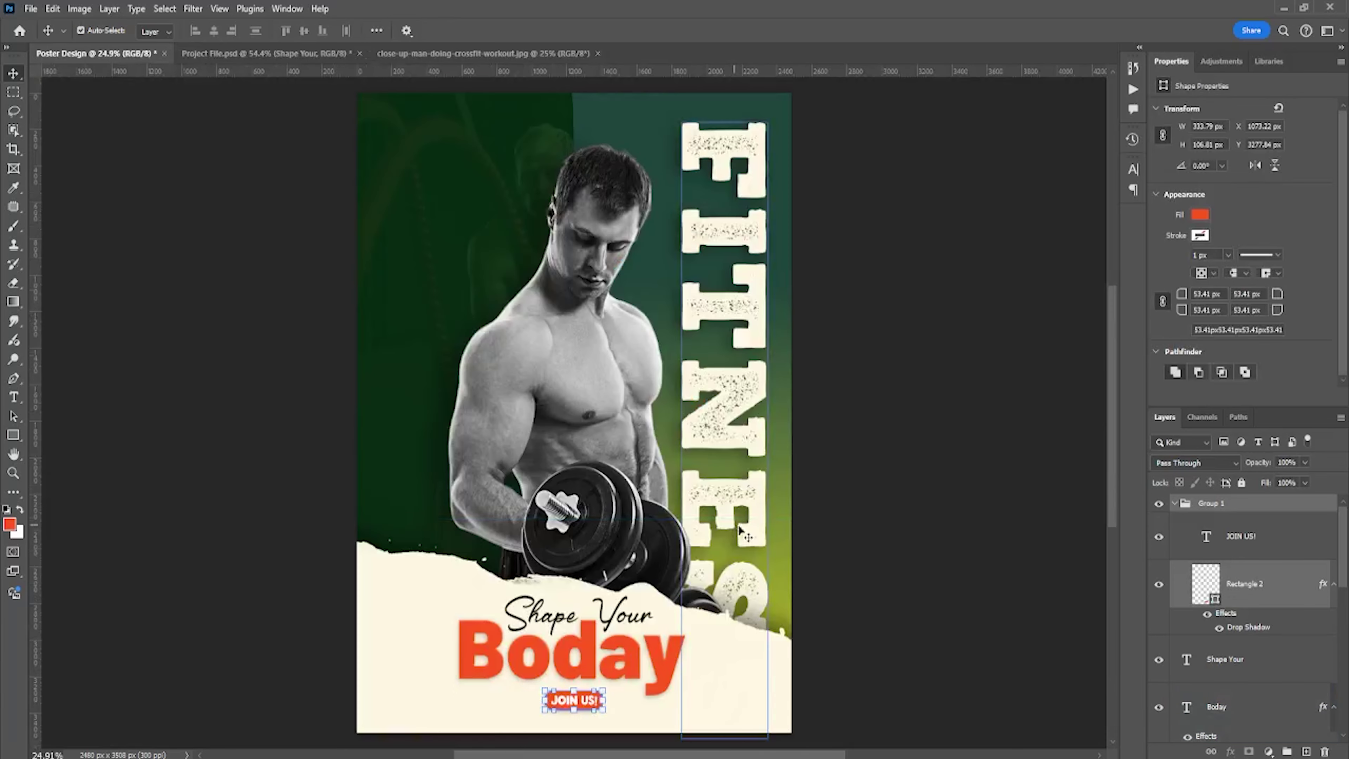
pyautogui.keyDown('ctrl'); pyautogui.click(991, 536); pyautogui.keyUp('ctrl')
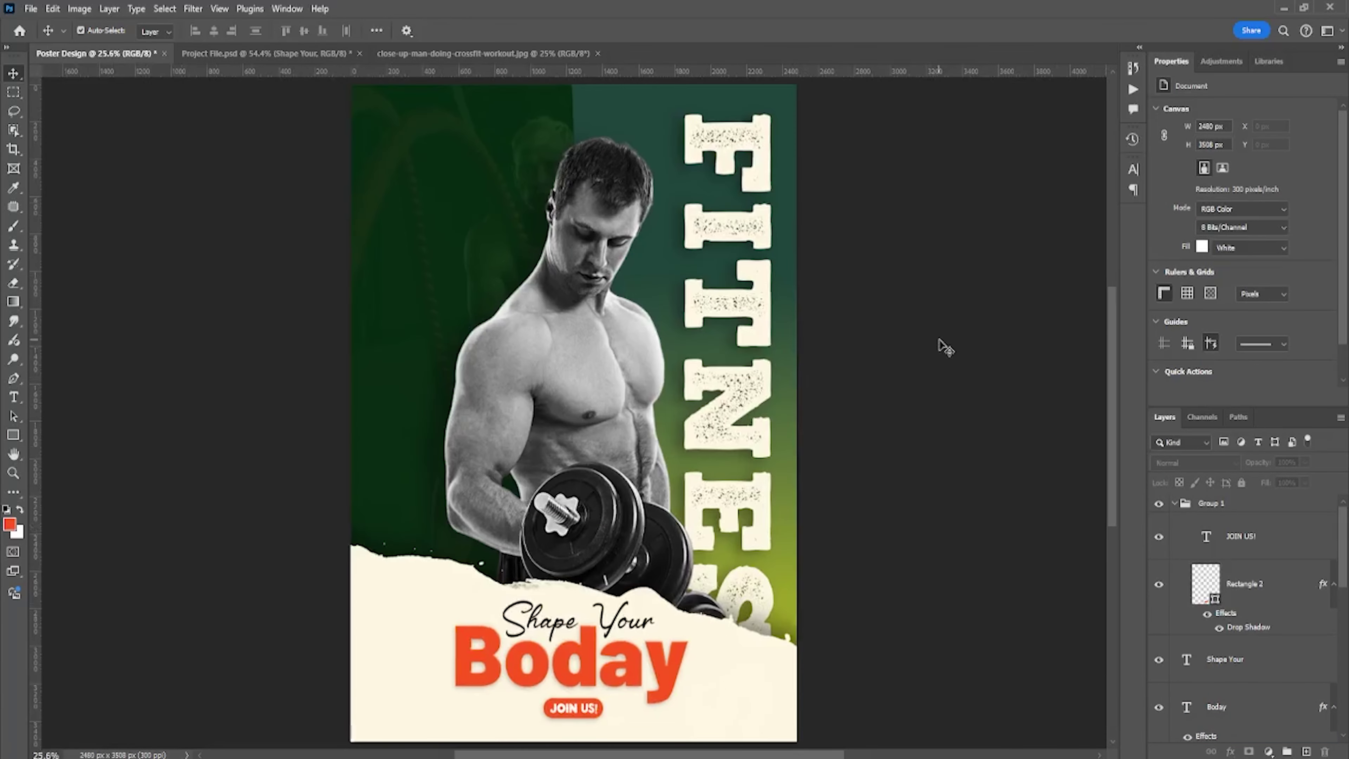
pyautogui.click(16, 403)
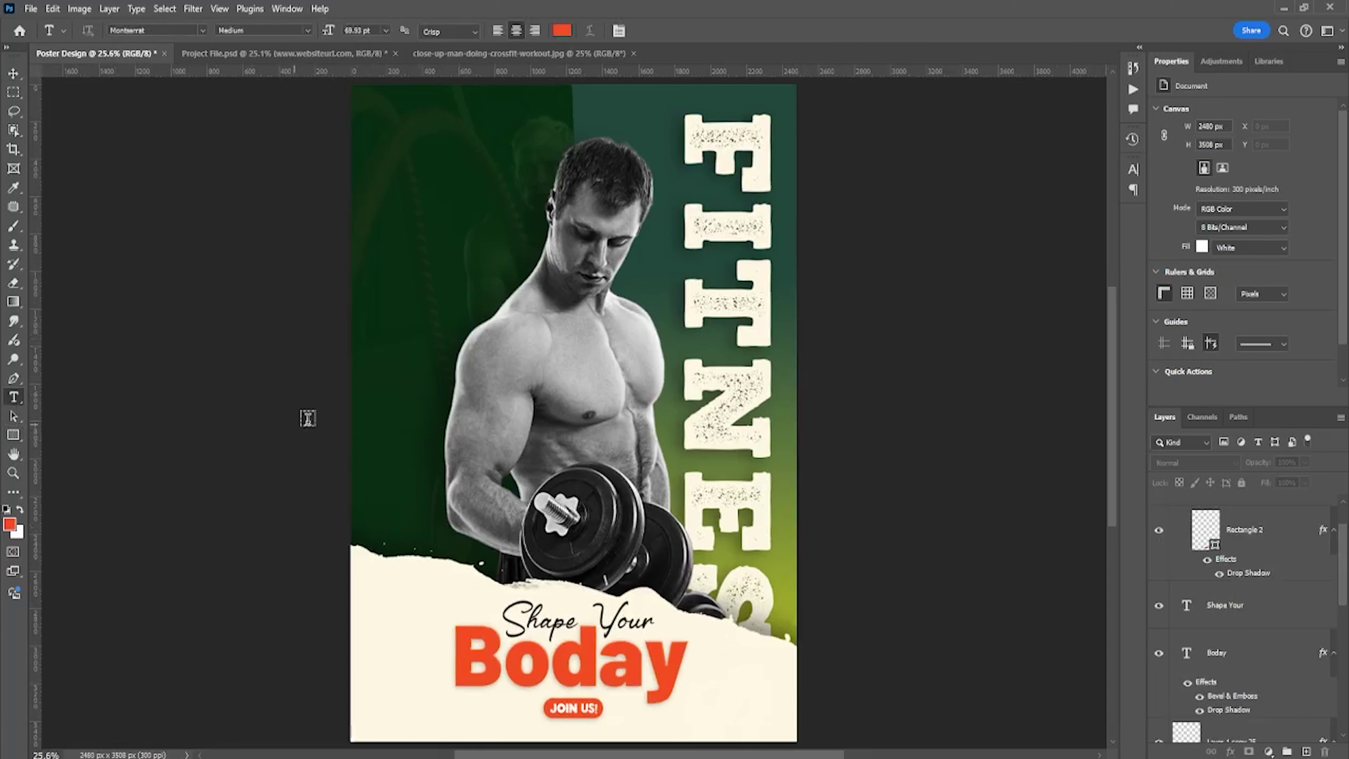
pyautogui.click(377, 413)
pyautogui.hotkey('ctrl', 'v')
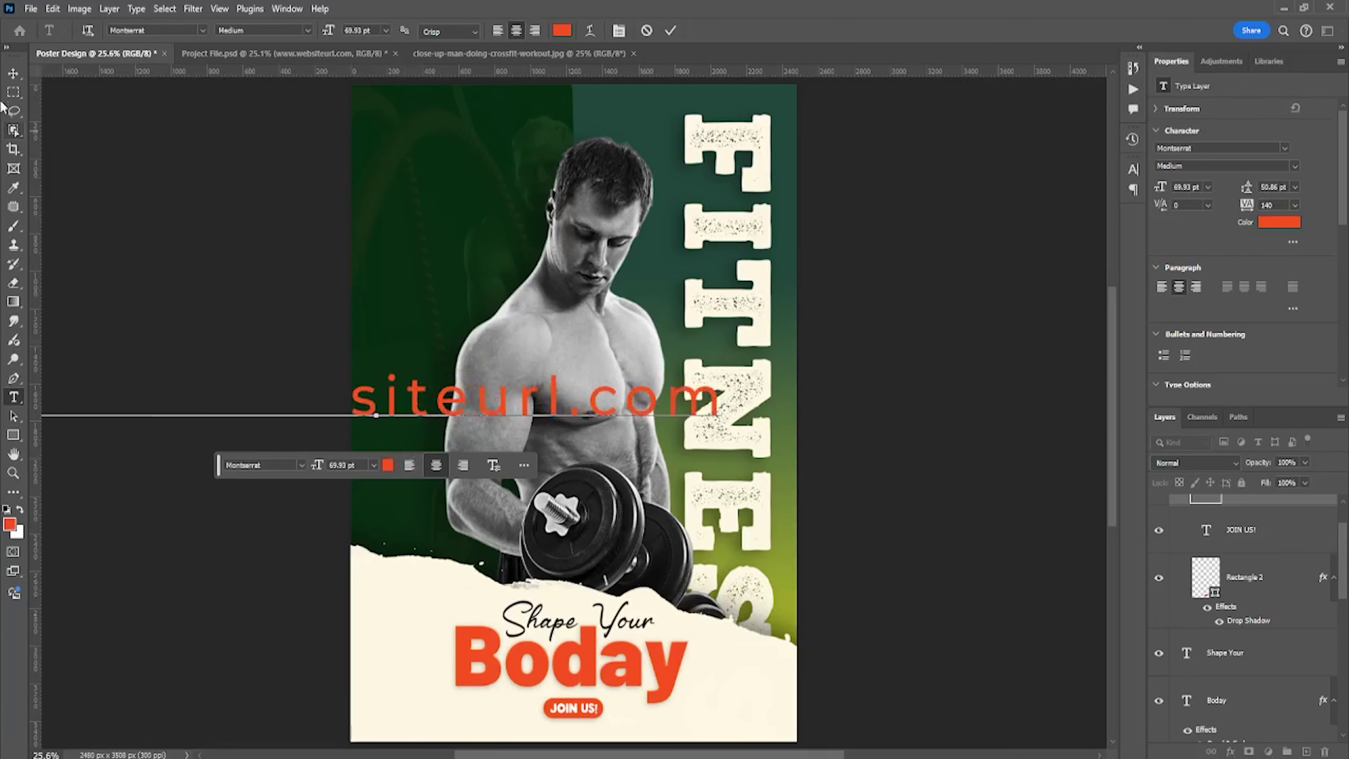
pyautogui.click(9, 77)
# - Rotate the URL 90° to run vertically and shrink it to about 17.72 pt
pyautogui.hotkey('ctrl', 't')
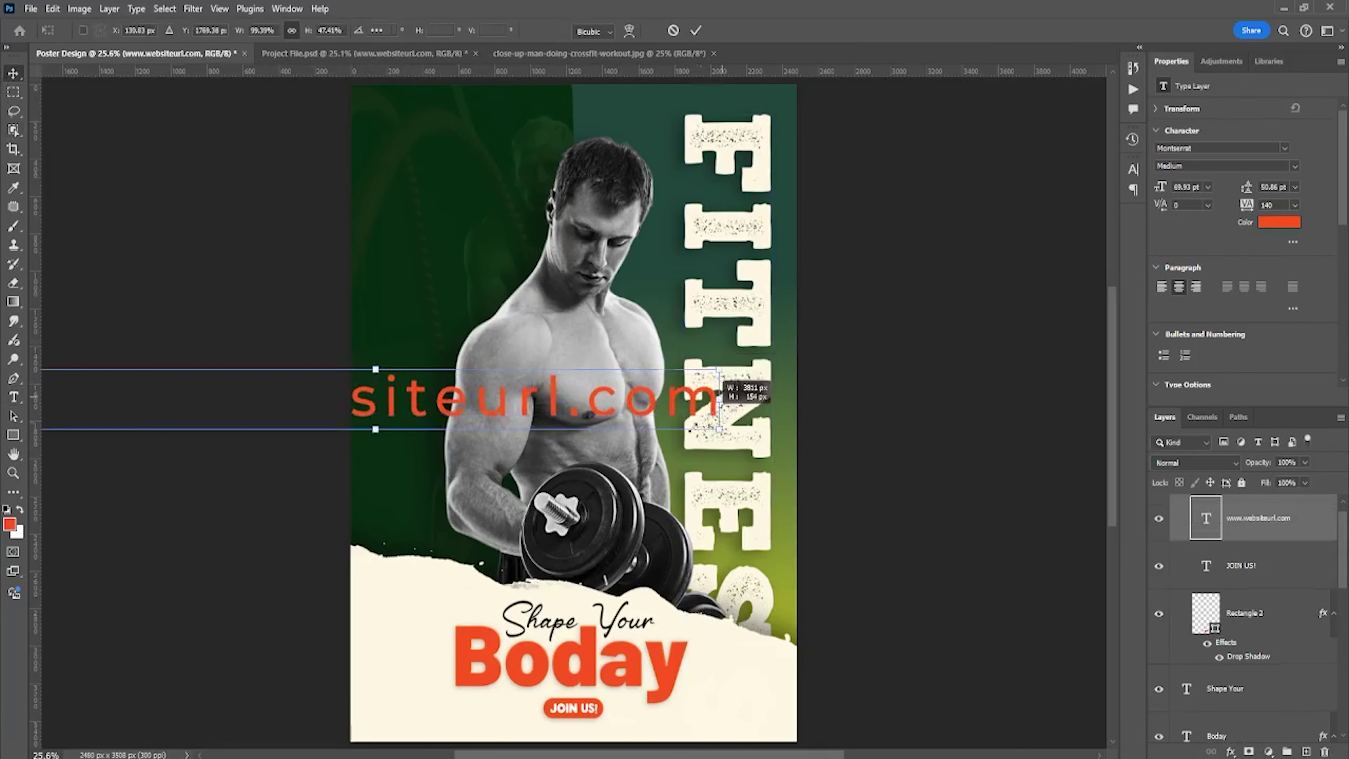
pyautogui.moveTo(720, 377); pyautogui.dragTo(482, 484)
pyautogui.hotkey('ctrl', 'z')
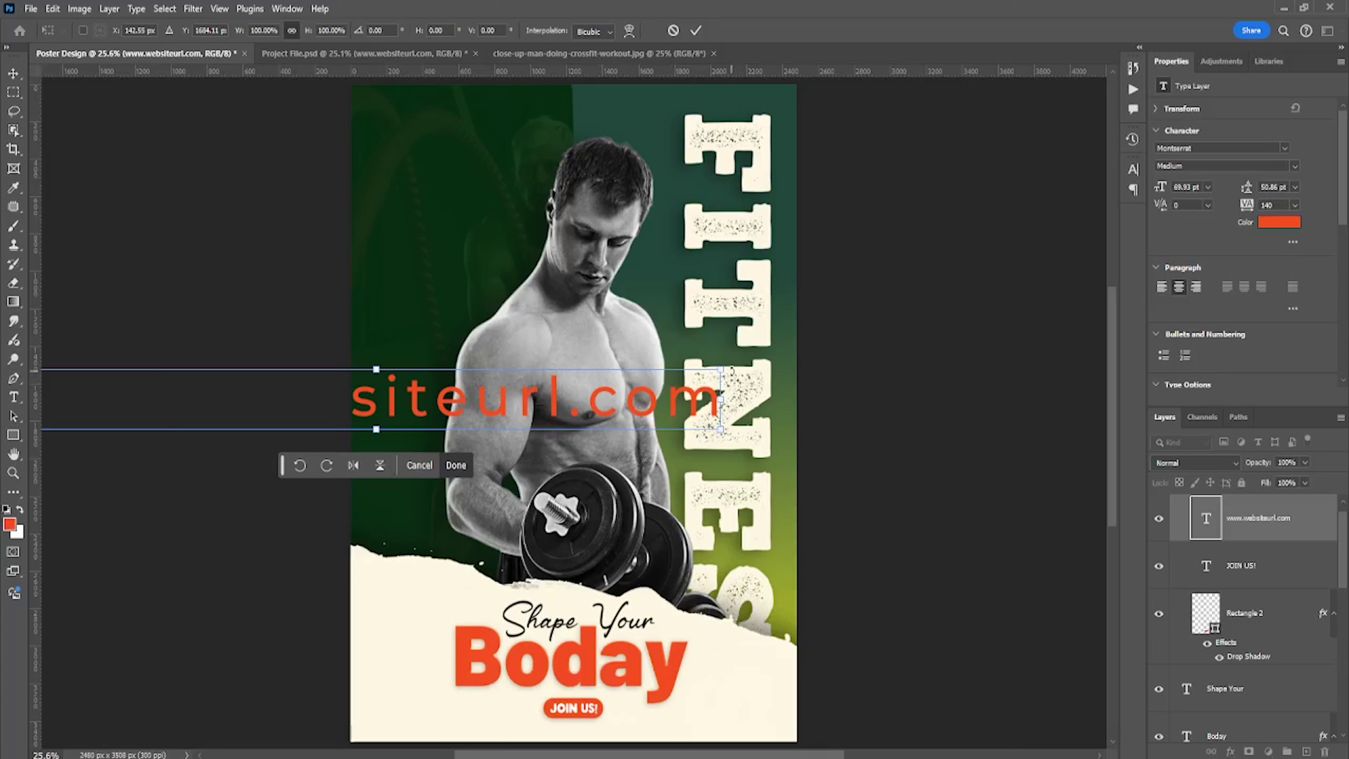
pyautogui.moveTo(732, 371); pyautogui.dragTo(387, 491)
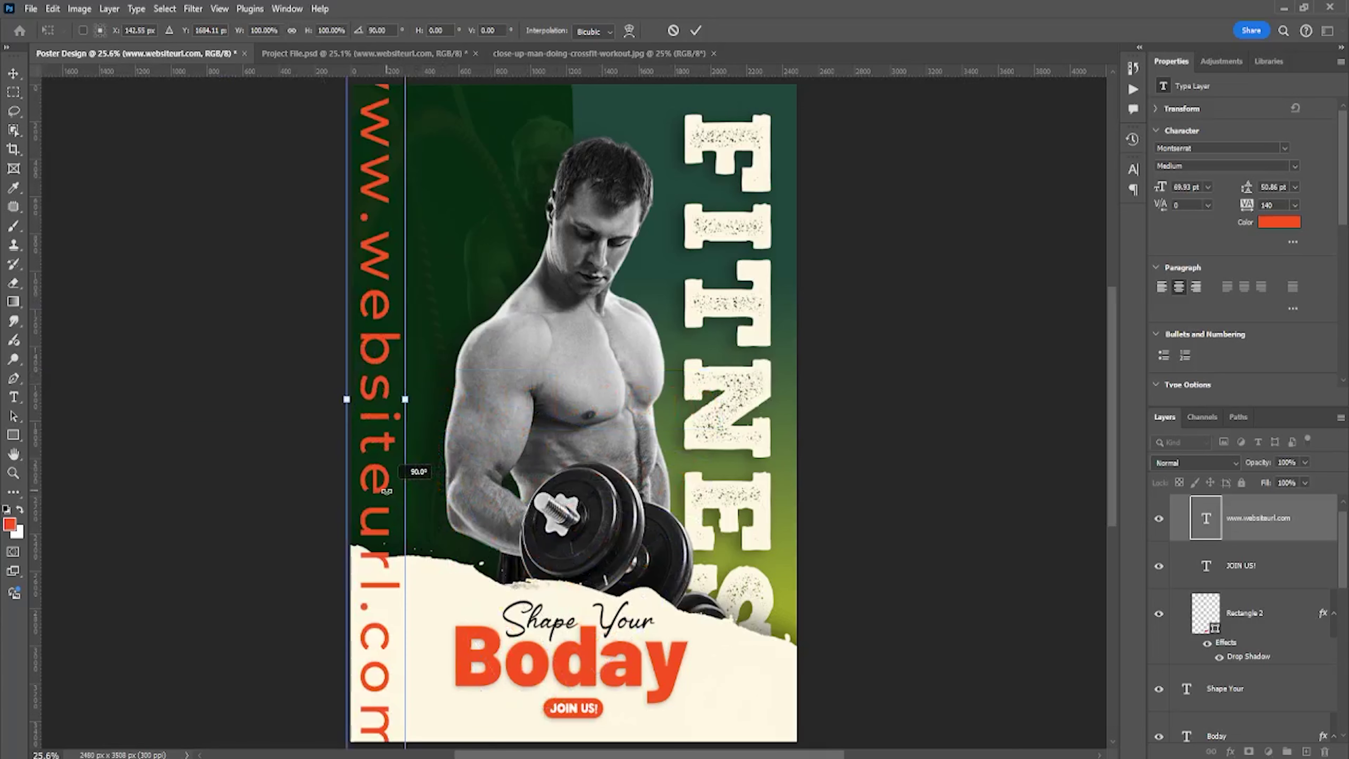
pyautogui.moveTo(416, 411)
pyautogui.mouseDown()
pyautogui.moveTo(386, 416)
pyautogui.moveTo(385, 404)
pyautogui.moveTo(388, 438)
pyautogui.mouseUp()
pyautogui.hotkey('ctrl', 'z')
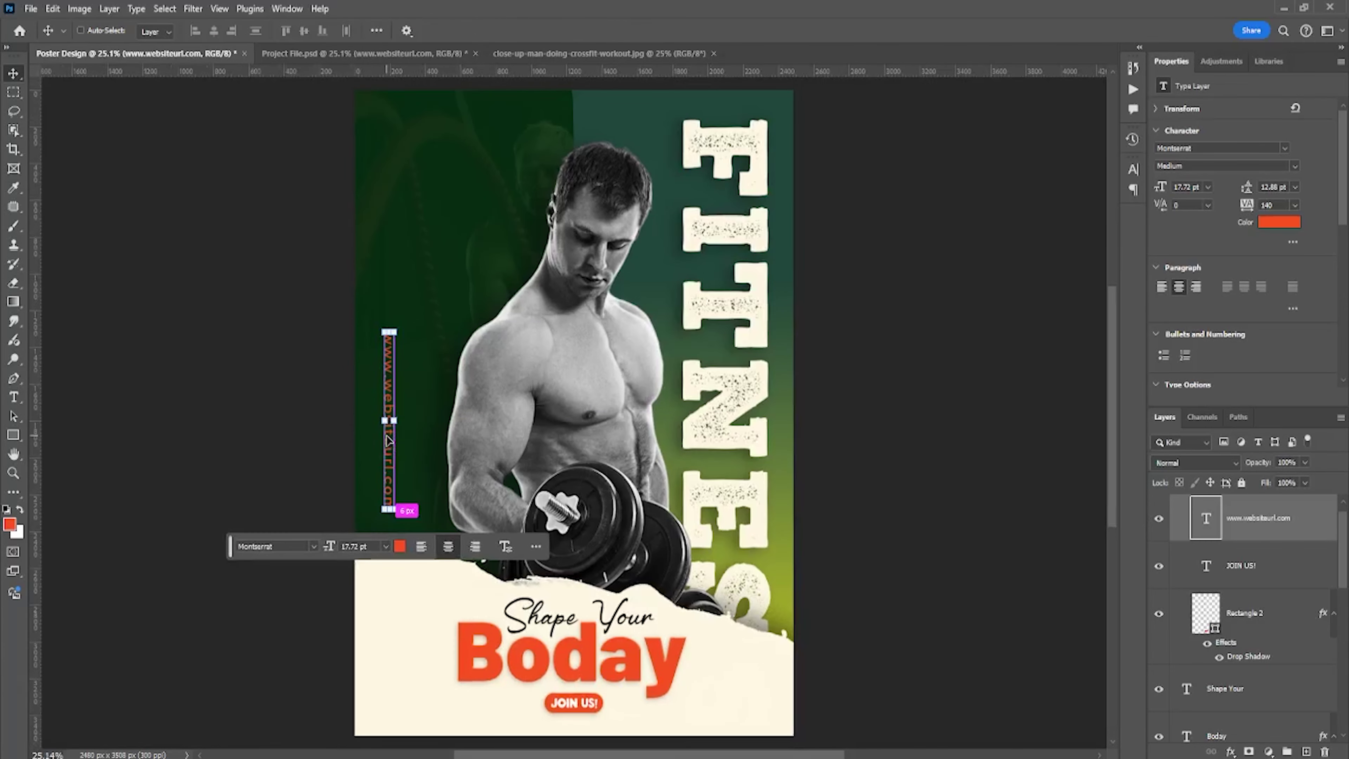
# - Apply the URL transform and move LOGO HERE into the poster's top-left corner
pyautogui.click(894, 408)
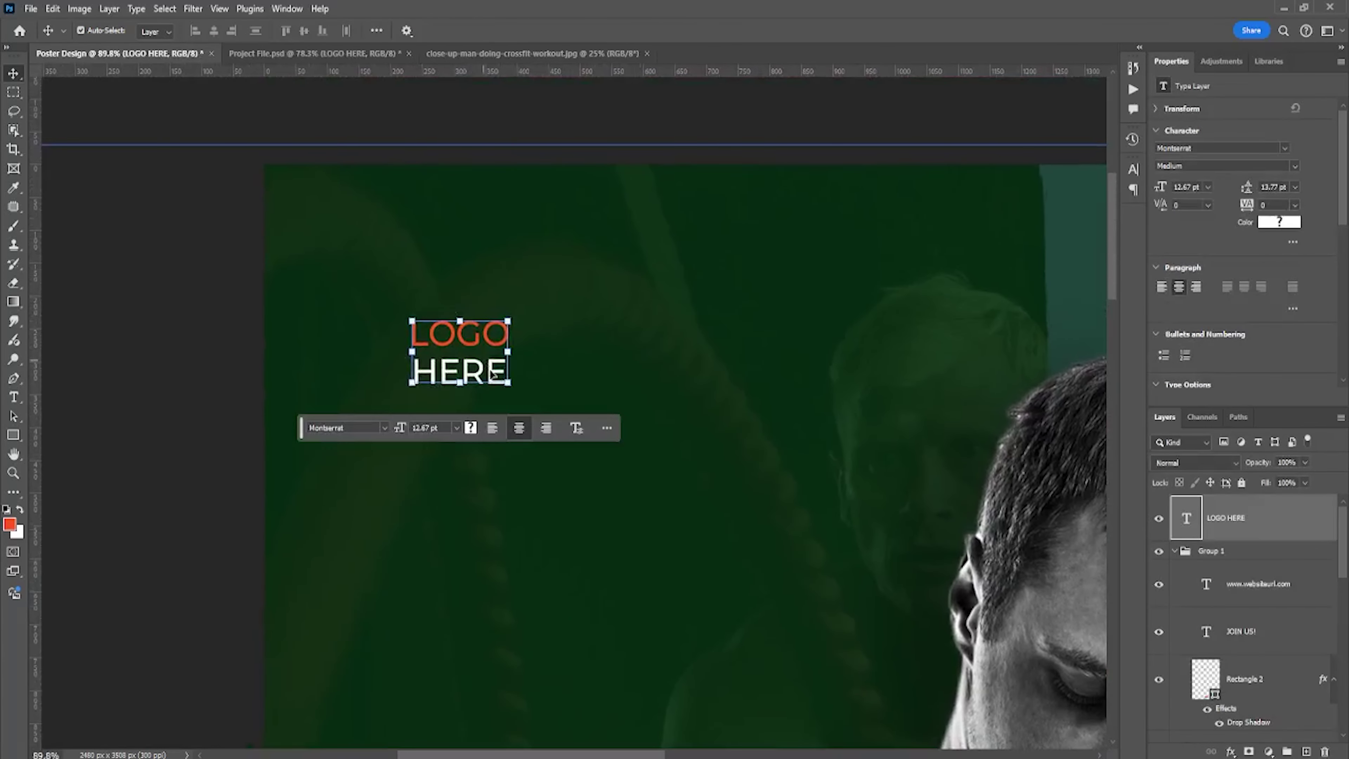
pyautogui.moveTo(494, 373); pyautogui.dragTo(407, 283)
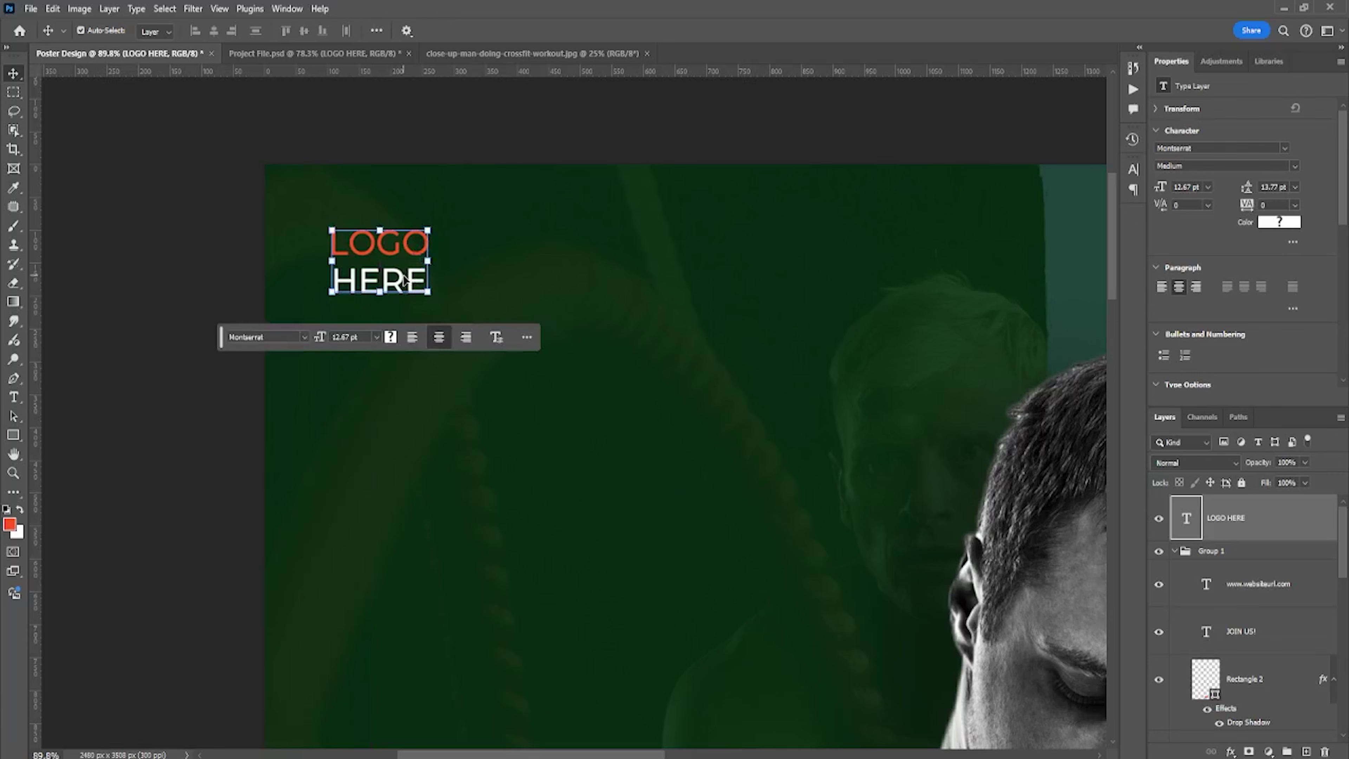
pyautogui.hotkey('ctrl', '0')
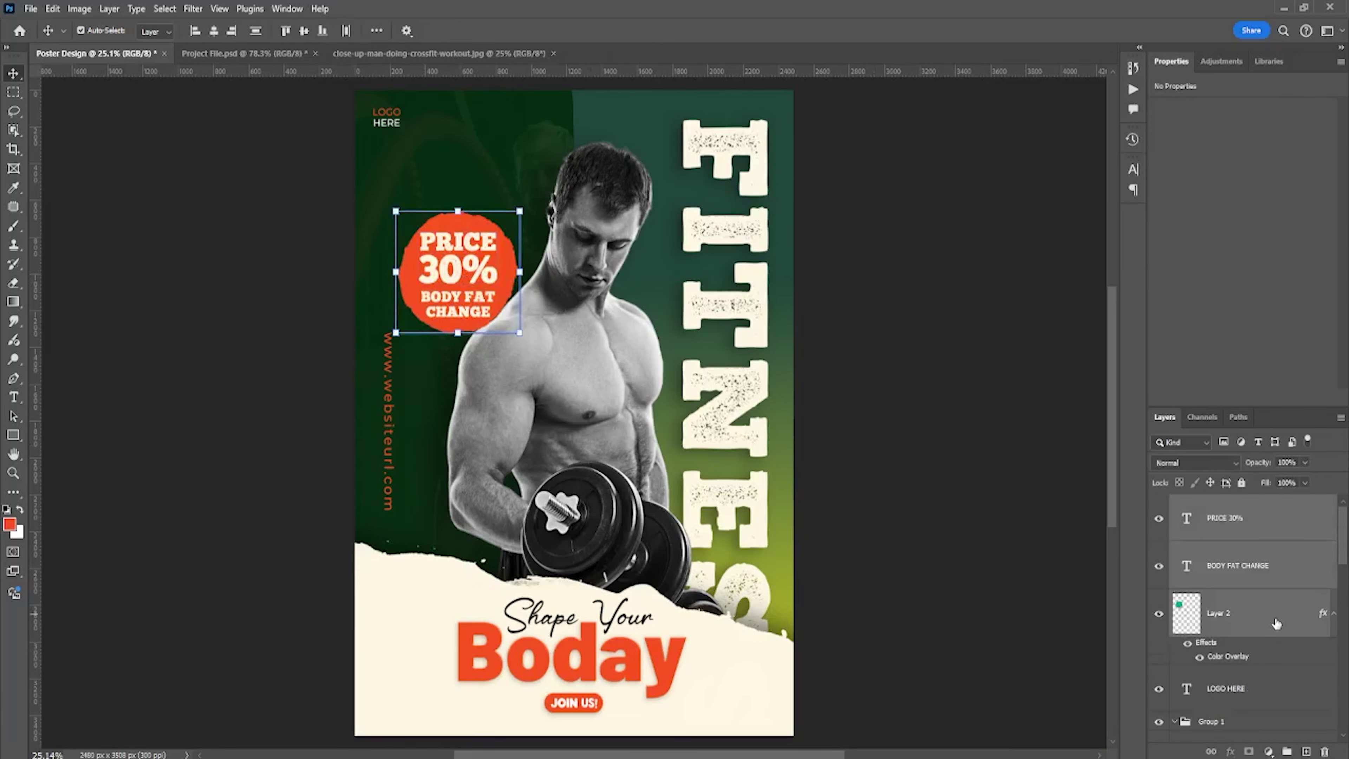
# - Raise the badge layer above the photos and tuck the 30% badge against the man's shoulder
pyautogui.moveTo(1276, 623); pyautogui.dragTo(1283, 628)
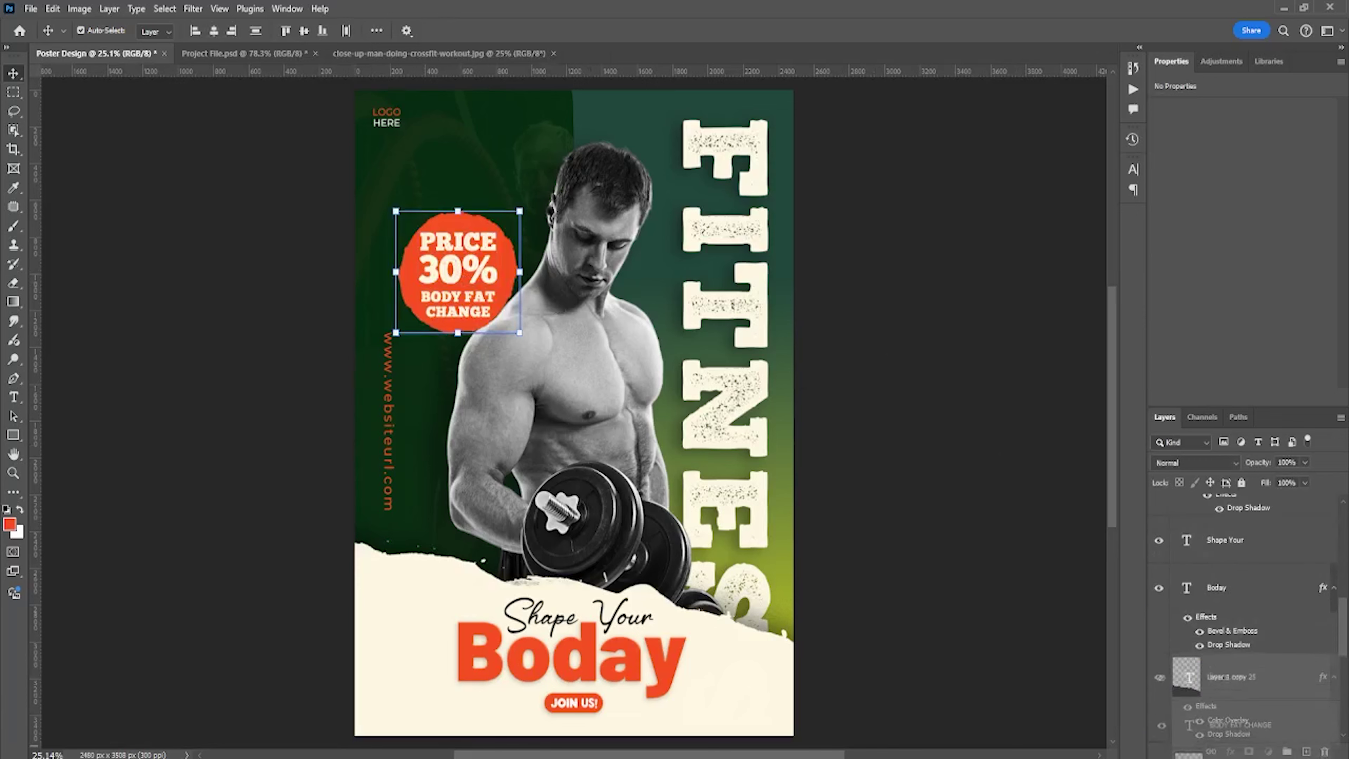
pyautogui.moveTo(1283, 628); pyautogui.dragTo(1249, 685)
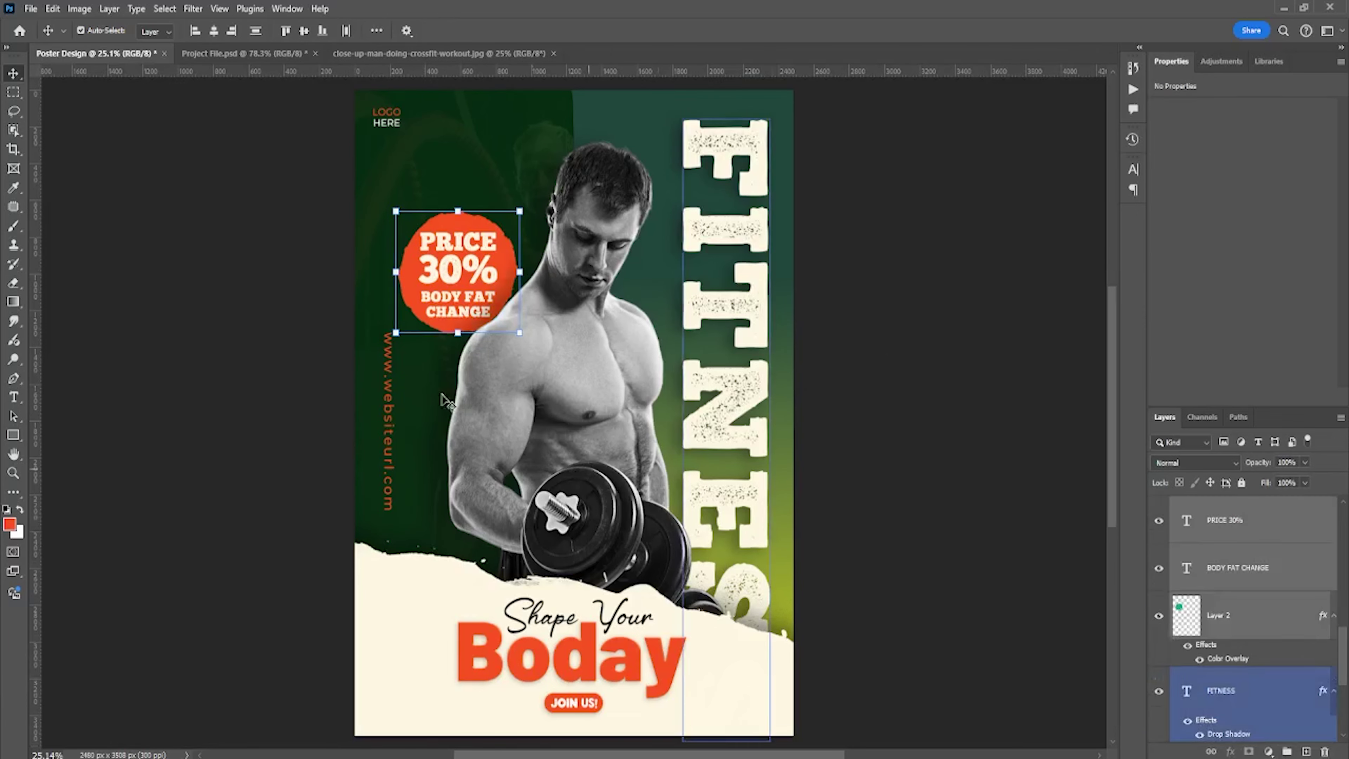
pyautogui.scroll(3, 437, 310)
pyautogui.moveTo(527, 275); pyautogui.dragTo(527, 357)
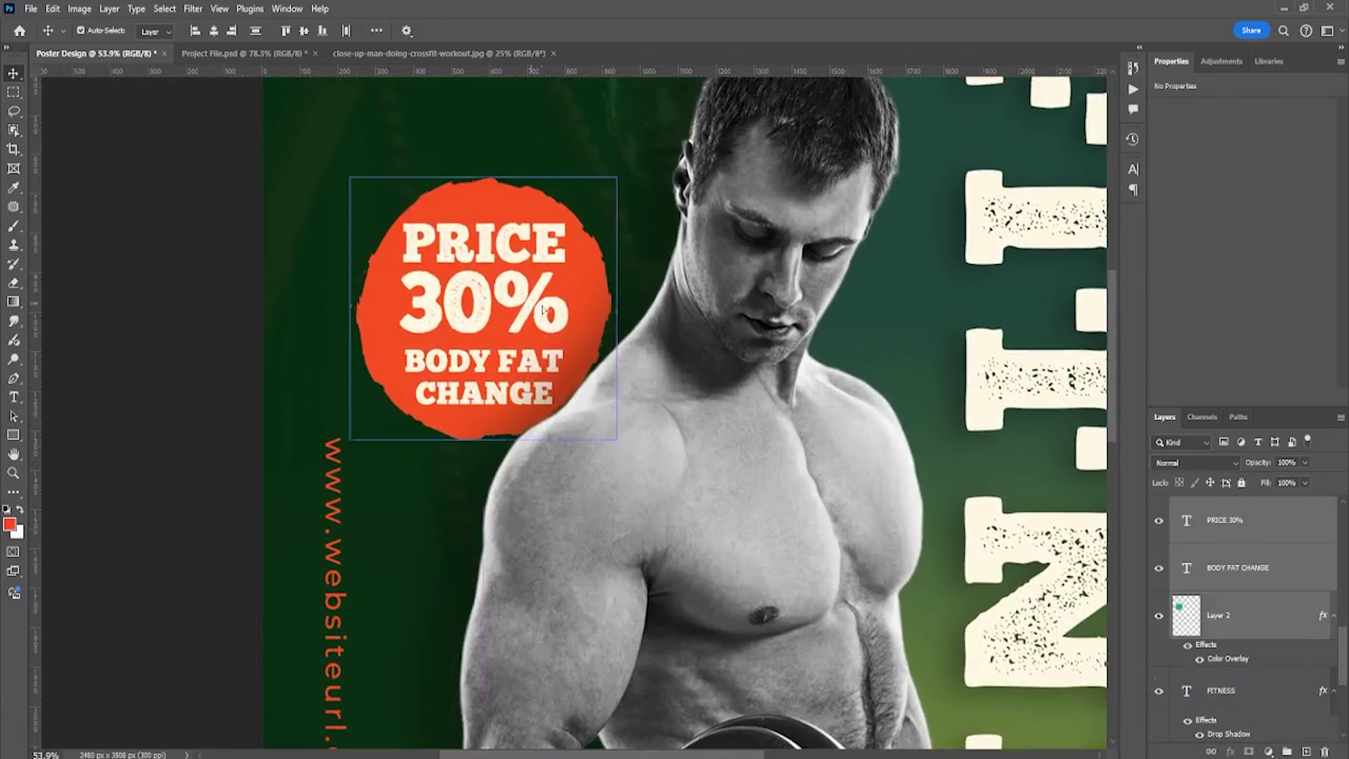
pyautogui.moveTo(532, 306); pyautogui.dragTo(574, 303)
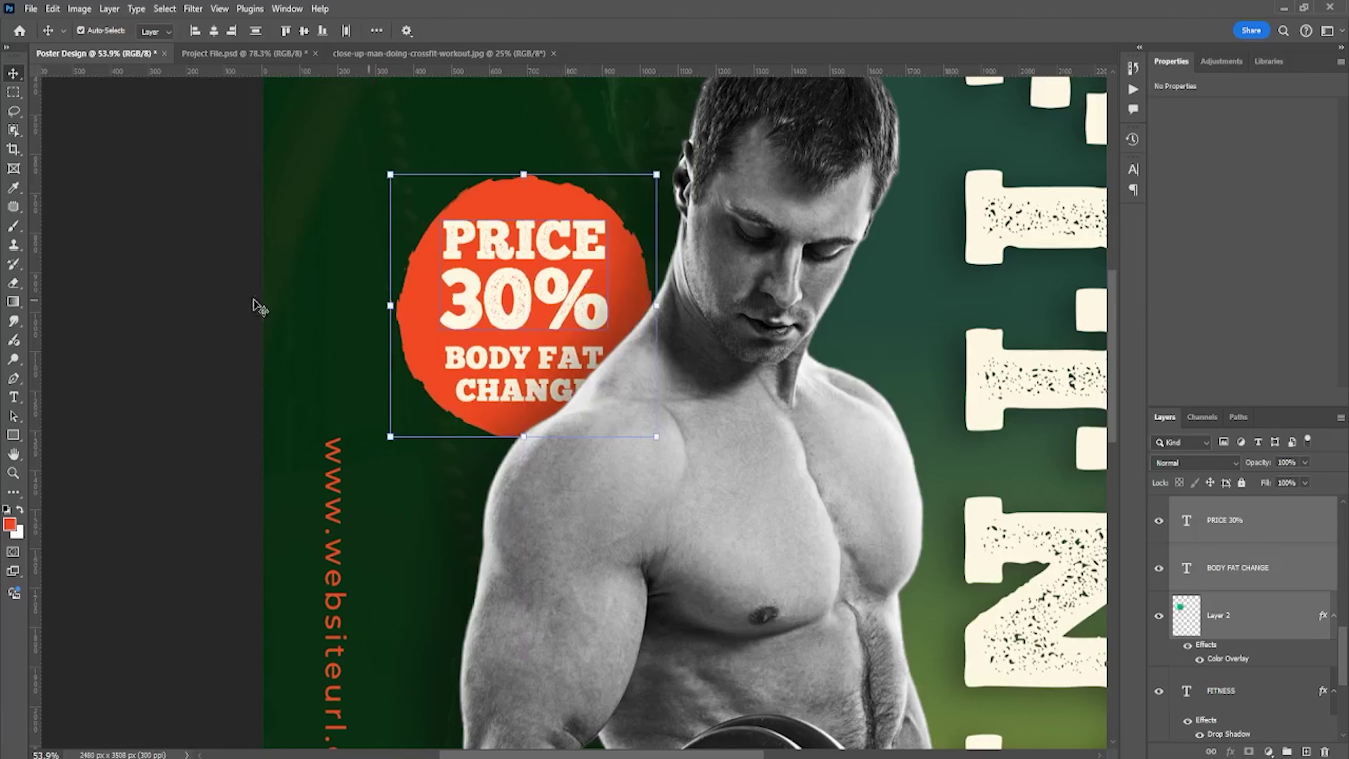
pyautogui.click(150, 311)
pyautogui.hotkey('ctrl', '0')
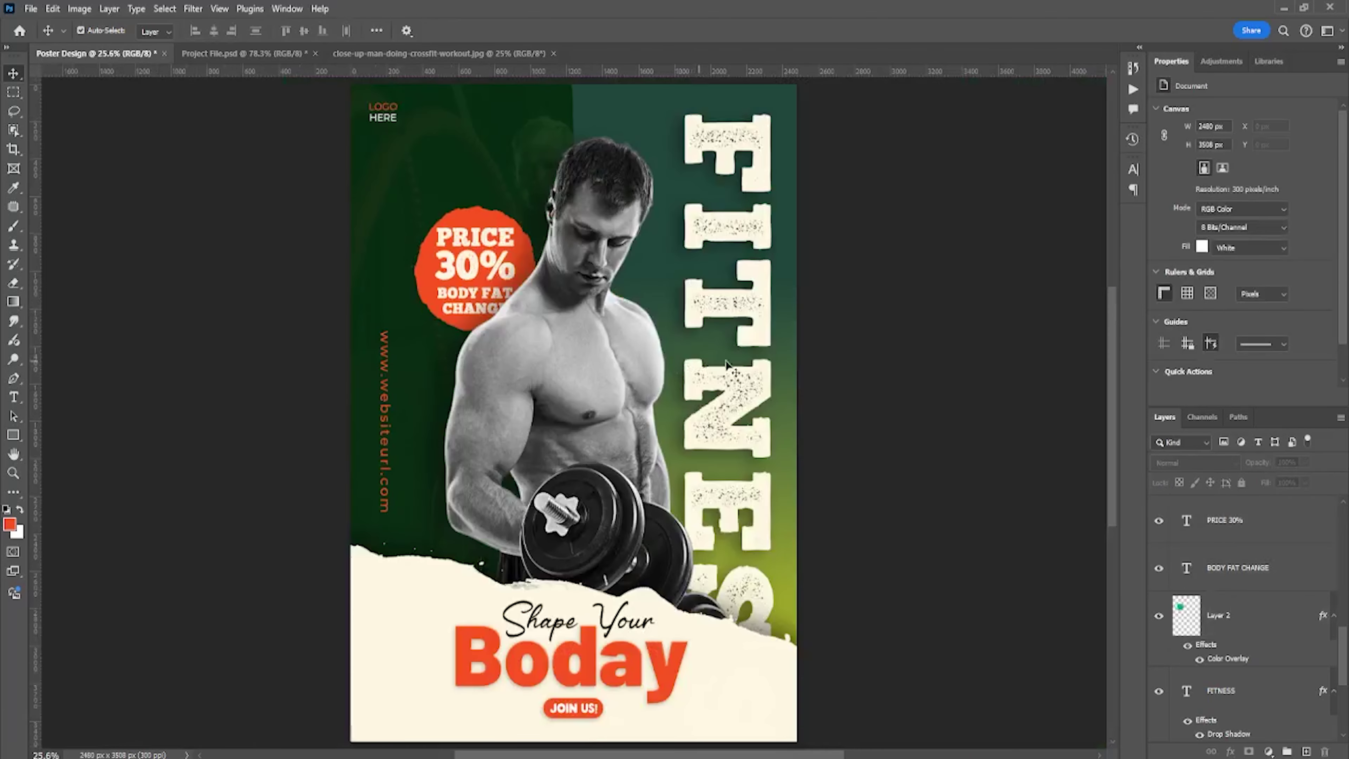
pyautogui.press('ctrl')
pyautogui.hotkey('ctrl', '-')
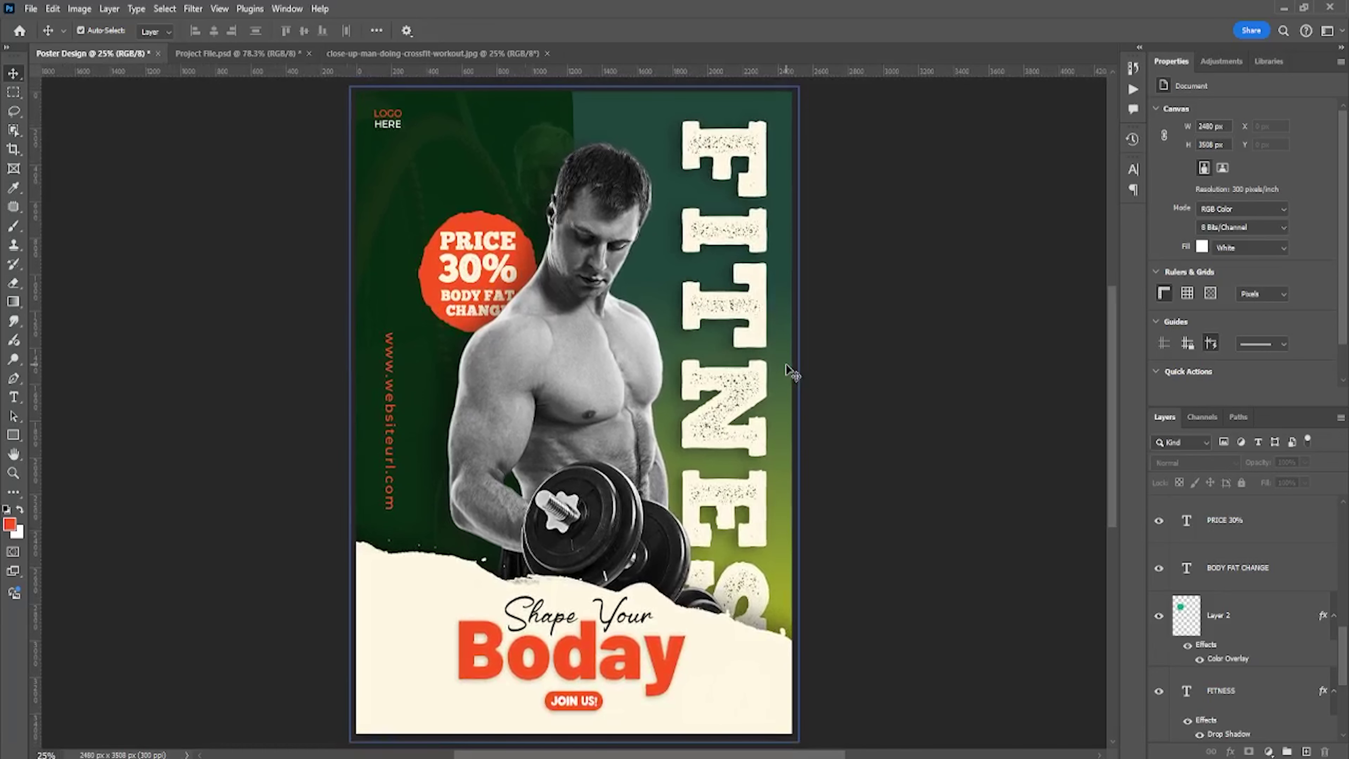